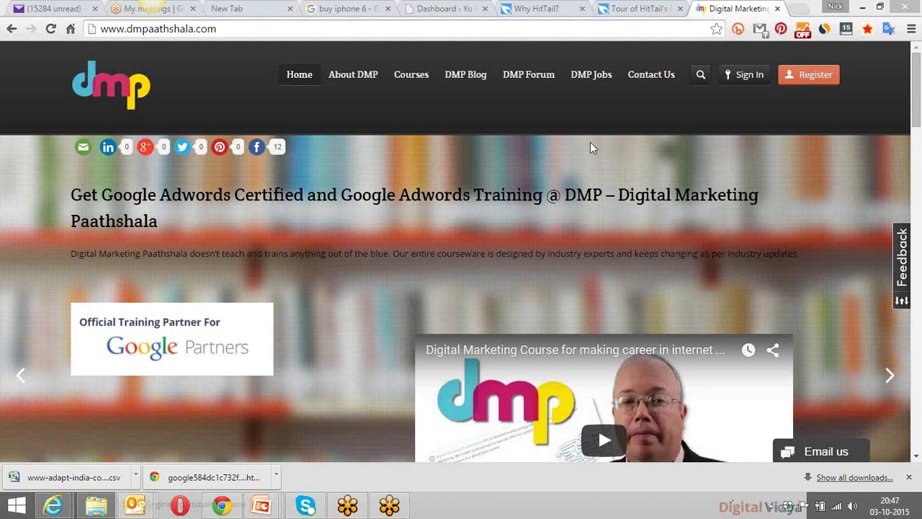
pyautogui.click(797, 8)
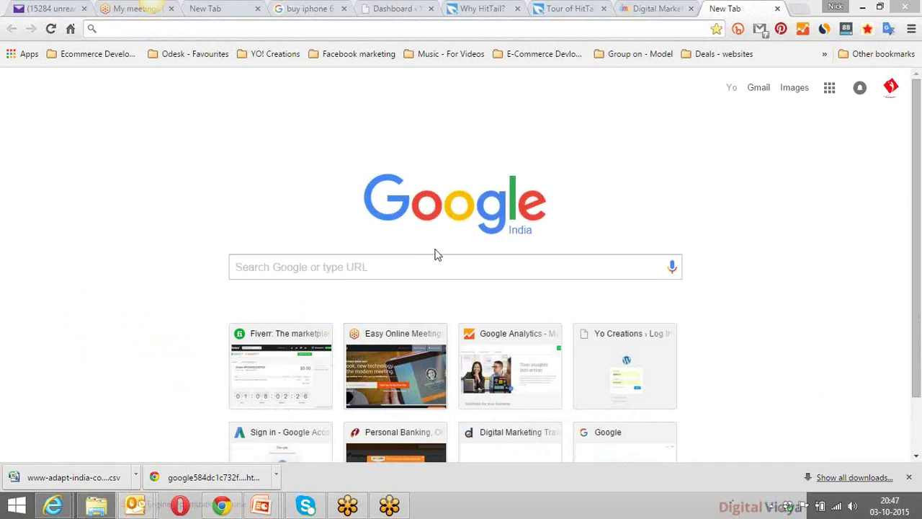
pyautogui.click(643, 30)
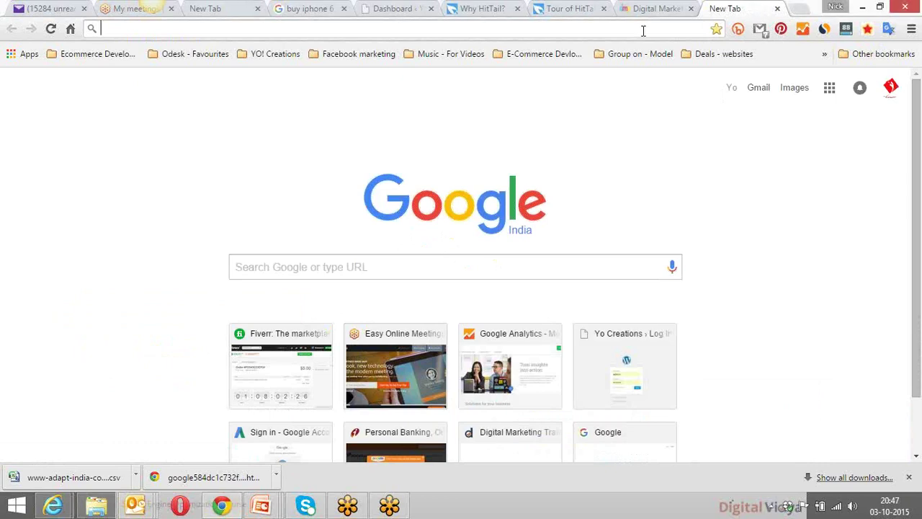
pyautogui.write('web')
pyautogui.press('Return')
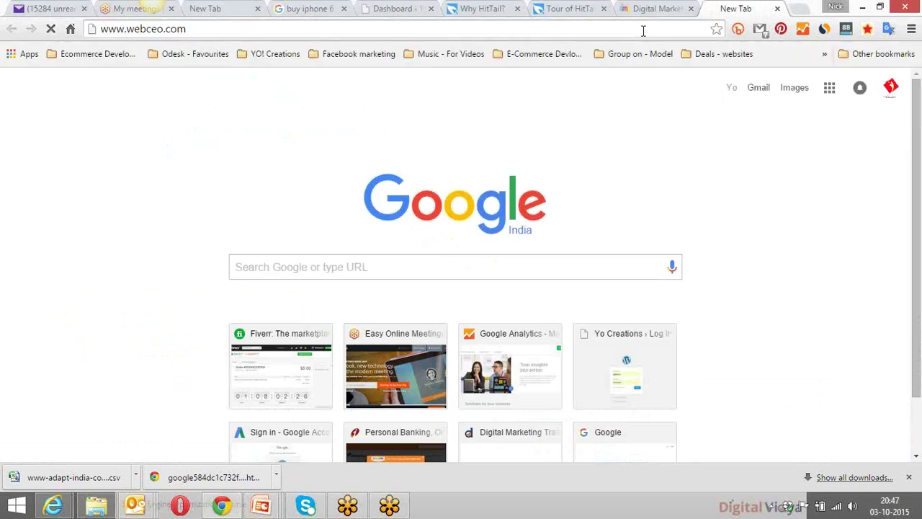
pyautogui.click(614, 33)
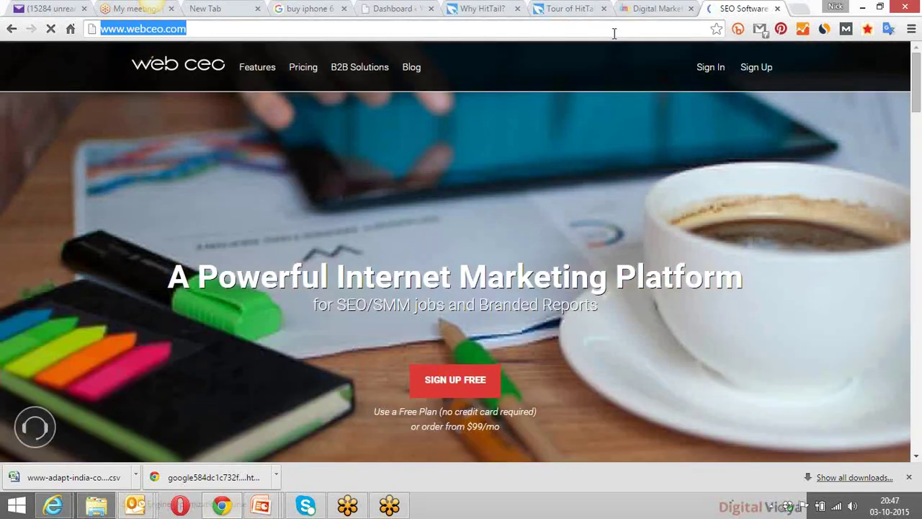
pyautogui.click(384, 314)
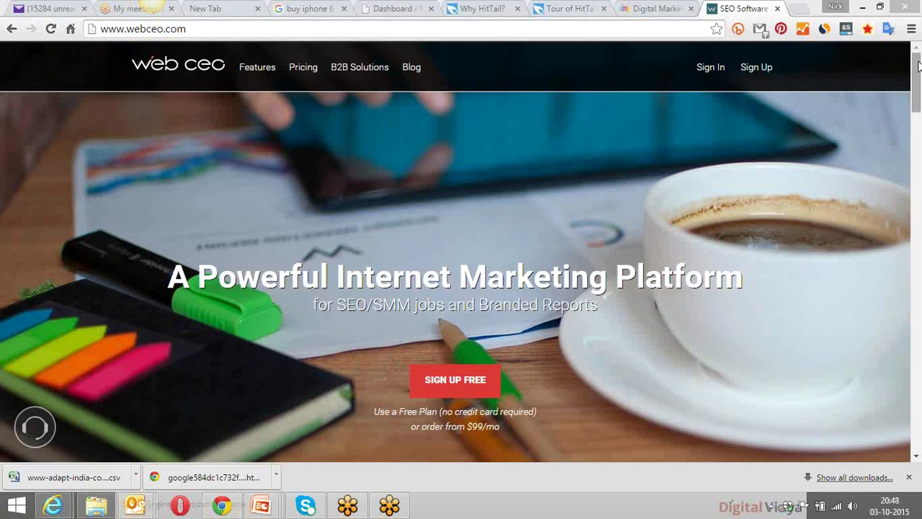
# Look through the Web CEO home page and highlight the "no credit card required" note of the free plan.
pyautogui.moveTo(916, 66); pyautogui.dragTo(917, 377)
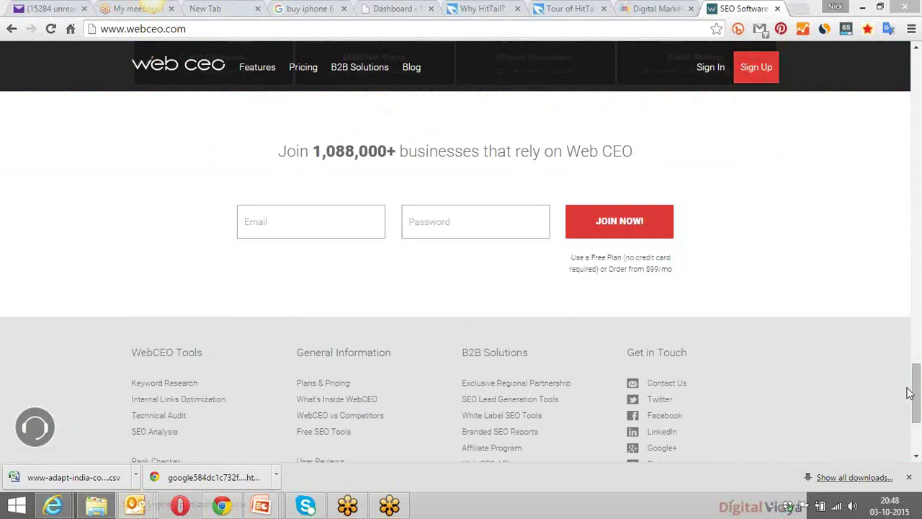
pyautogui.moveTo(917, 391); pyautogui.dragTo(900, 79)
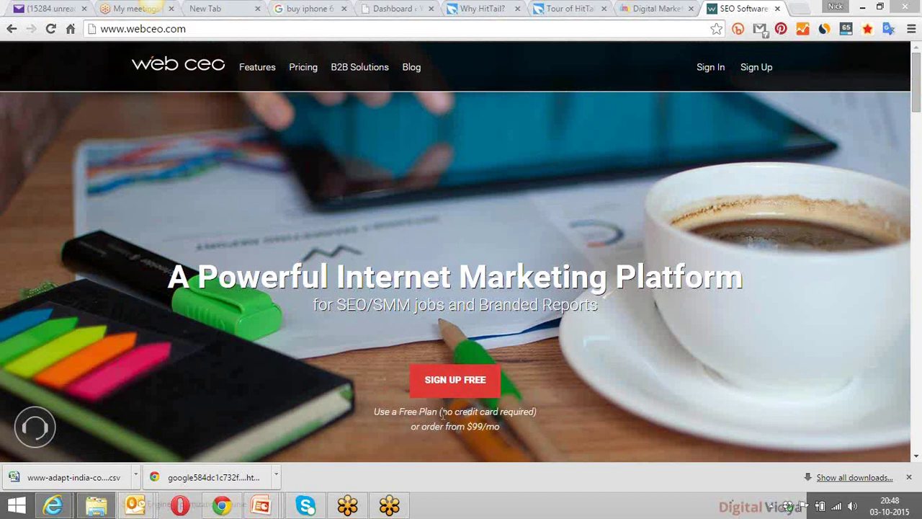
pyautogui.moveTo(443, 411); pyautogui.dragTo(538, 411)
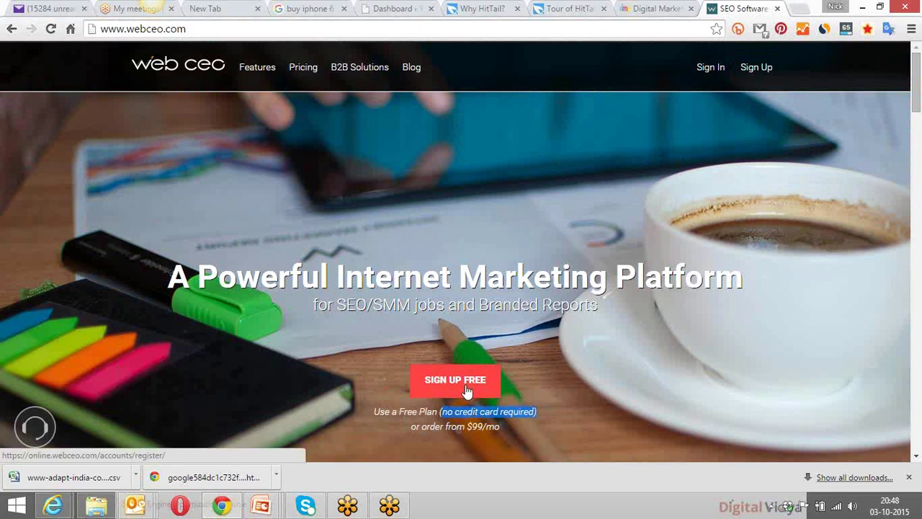
# Load the Web CEO project dashboard at online.webceo.com/dashboard/ in another new tab.
pyautogui.click(800, 10)
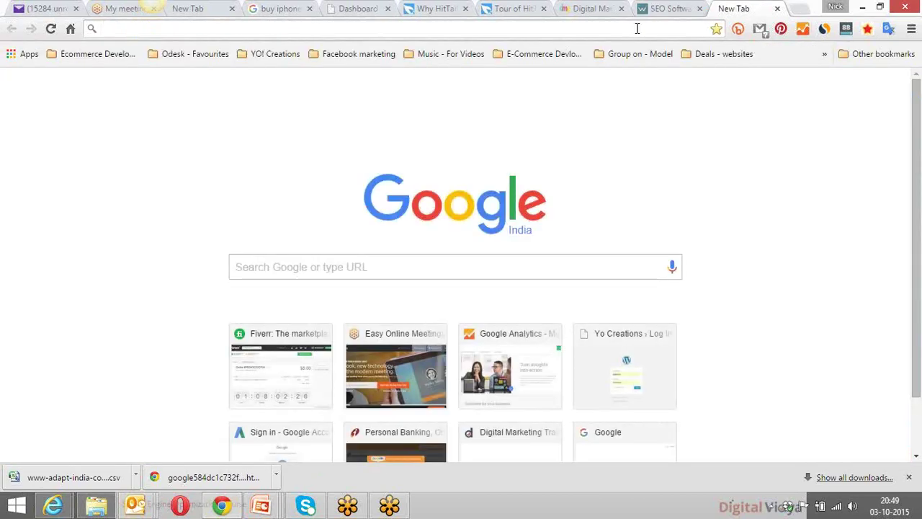
pyautogui.write('online.webceo.com/dashboard/')
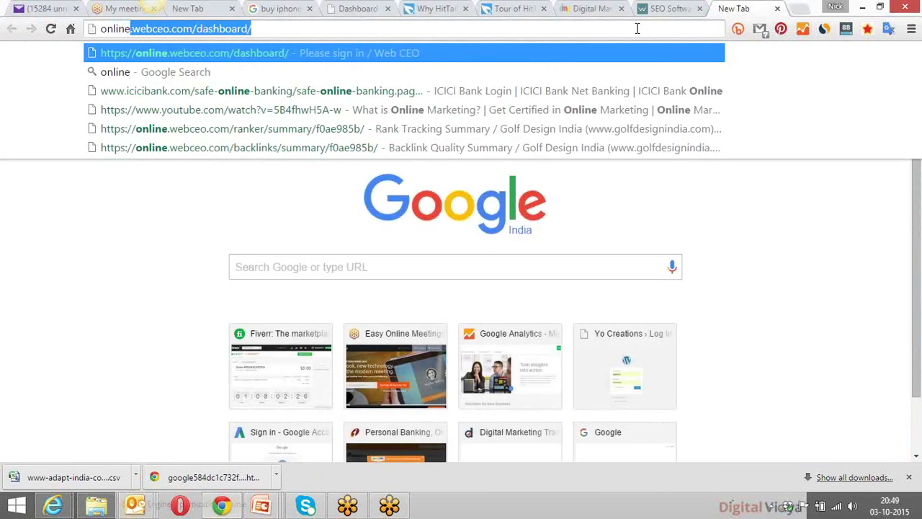
pyautogui.press('Return')
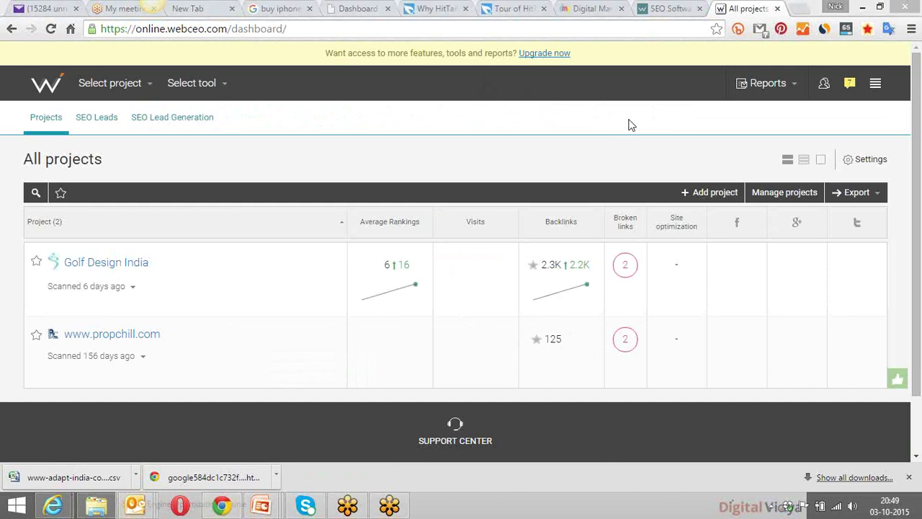
pyautogui.click(315, 34)
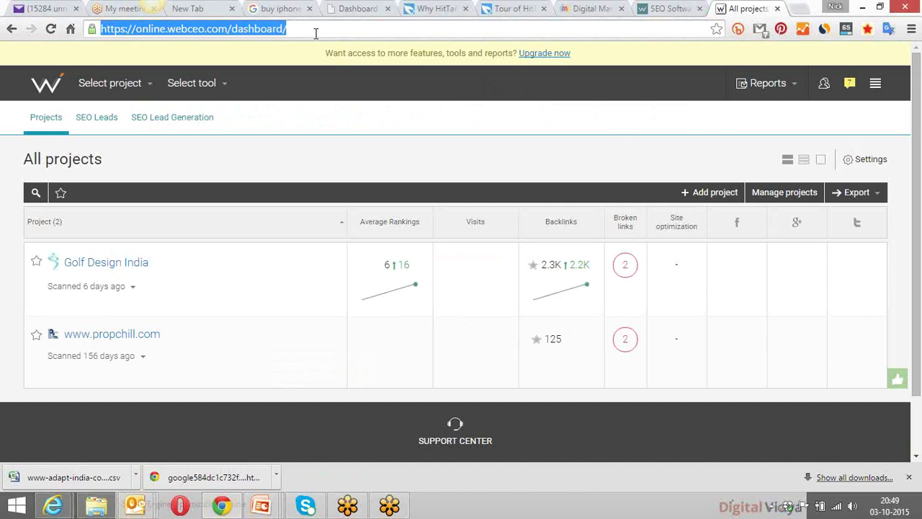
pyautogui.click(259, 274)
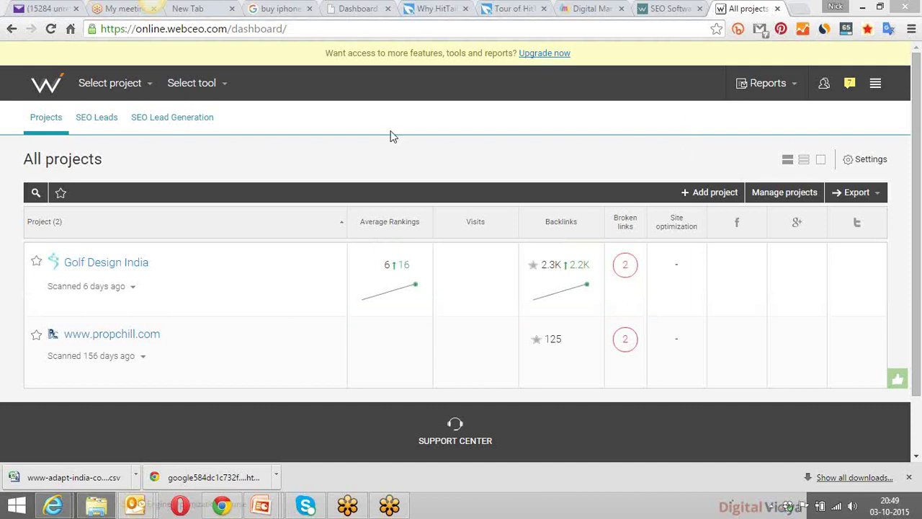
# View the Golf Design India project dashboard briefly and return to the list of all projects.
pyautogui.click(139, 91)
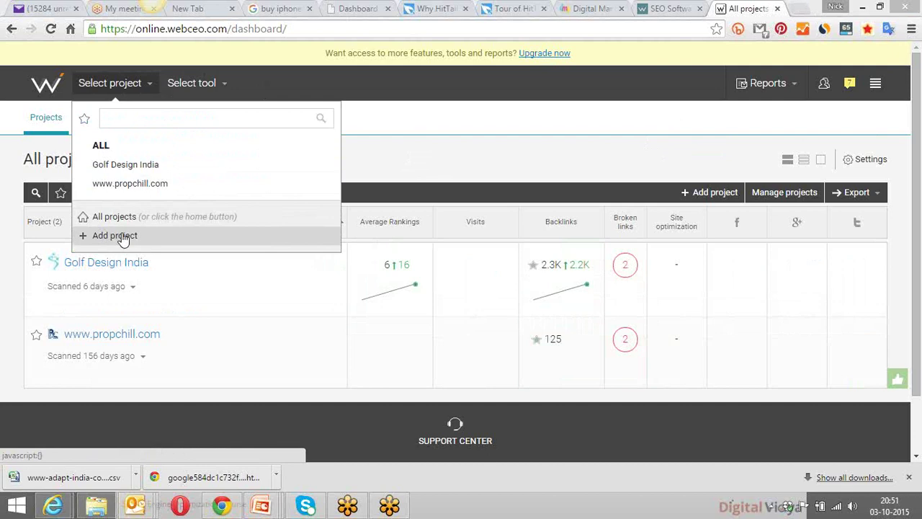
pyautogui.click(156, 167)
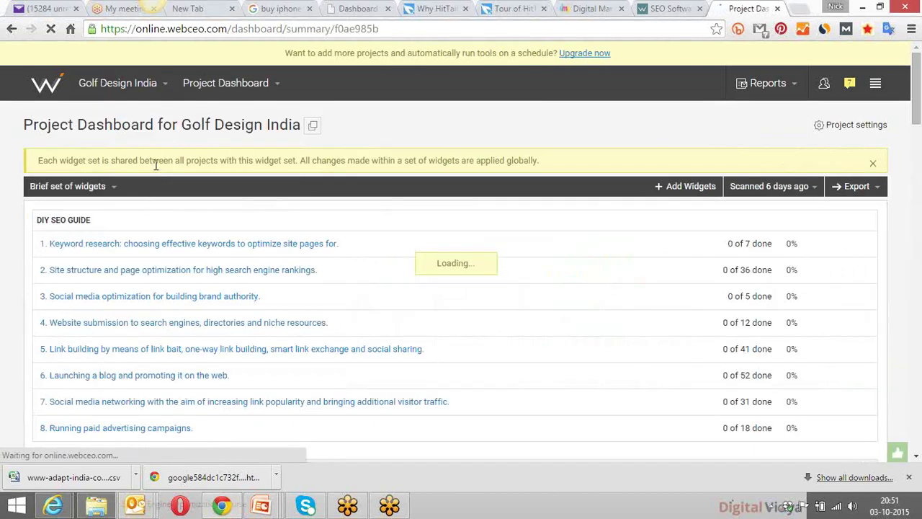
pyautogui.click(162, 84)
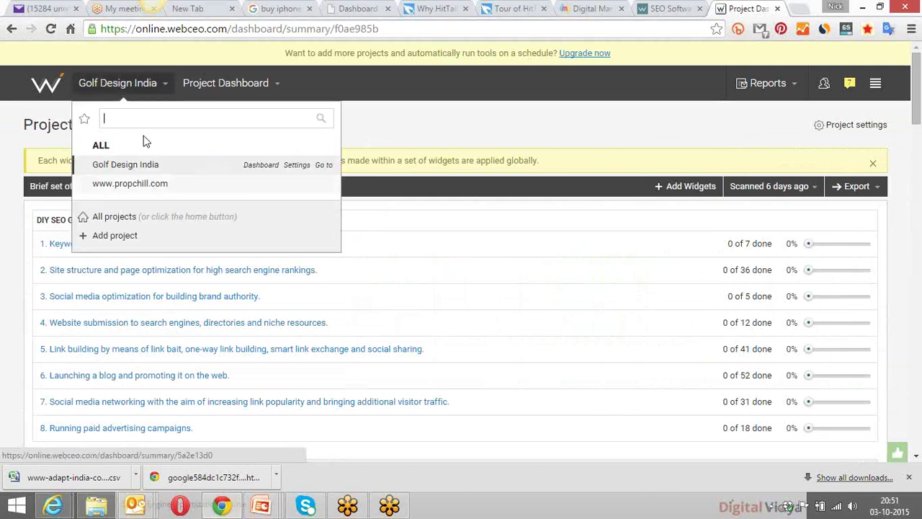
pyautogui.click(130, 219)
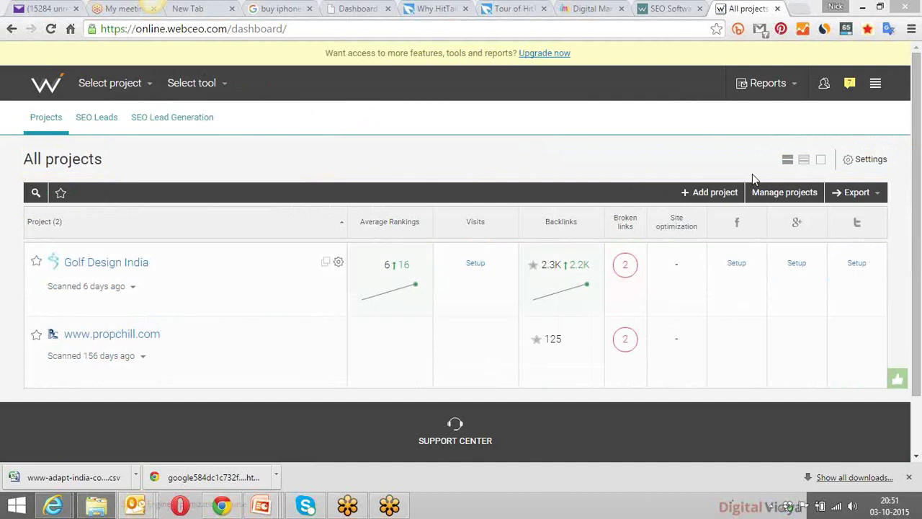
pyautogui.click(39, 368)
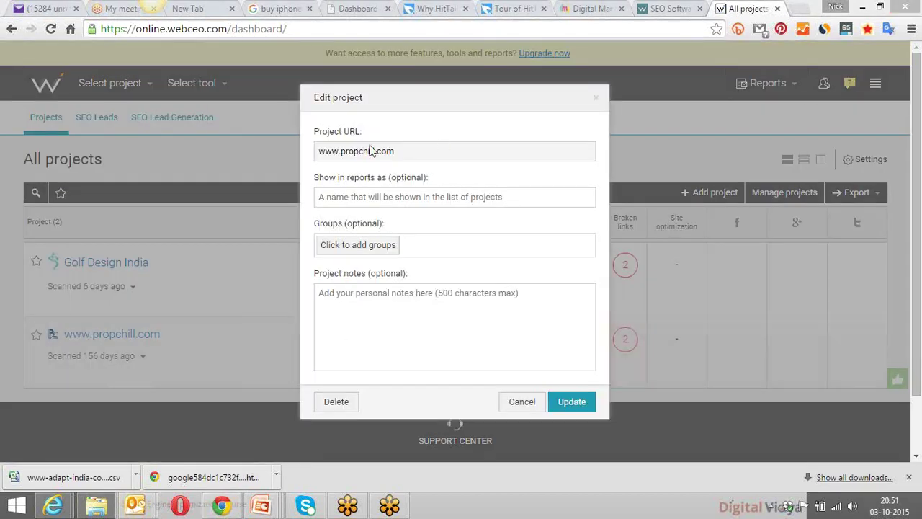
pyautogui.click(332, 404)
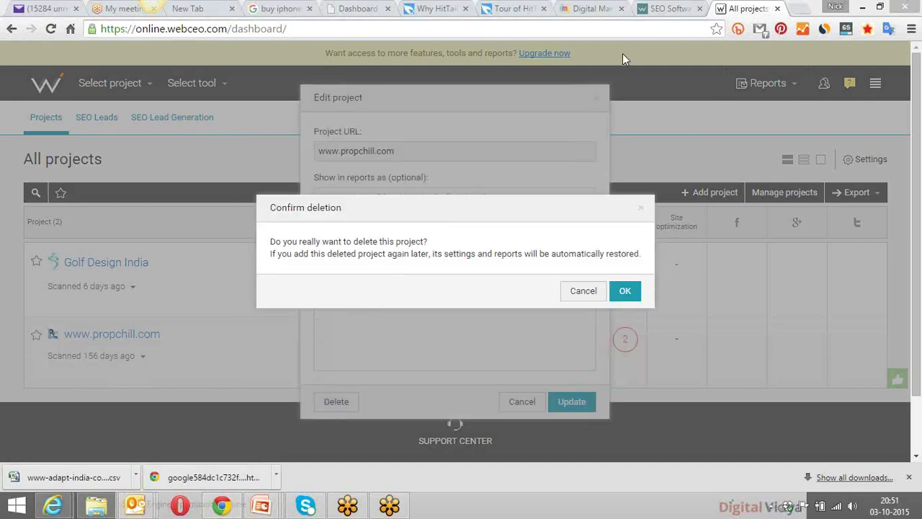
pyautogui.click(626, 292)
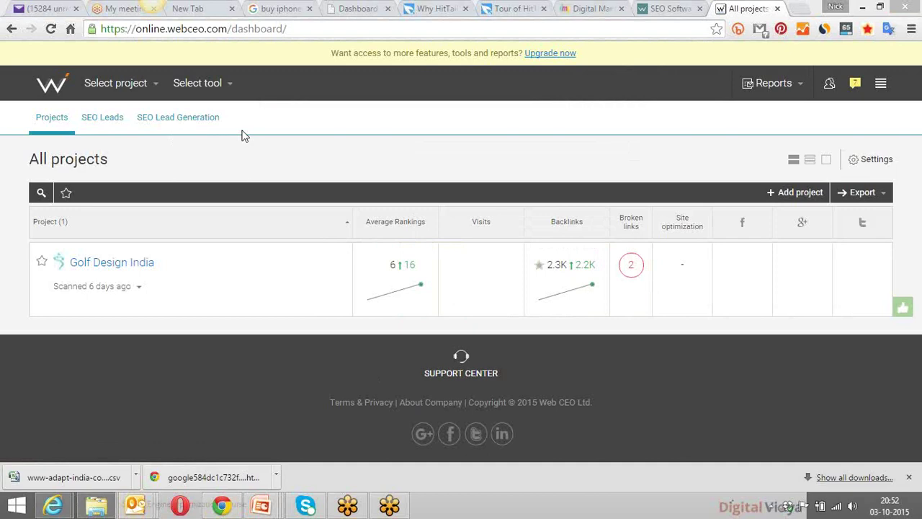
# Open the Golf Design India dashboard and examine its DIY SEO Guide, Site Visibility and Broken Links widgets.
pyautogui.click(117, 267)
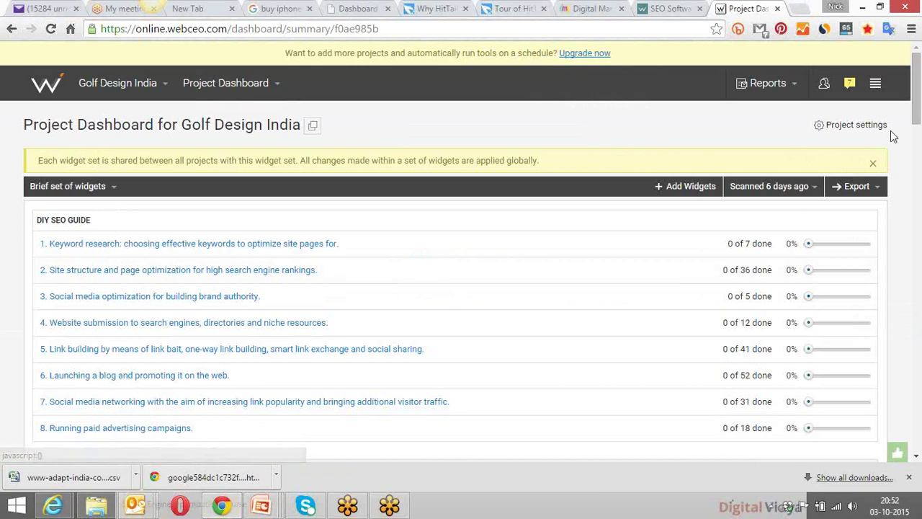
pyautogui.moveTo(917, 96); pyautogui.dragTo(917, 108)
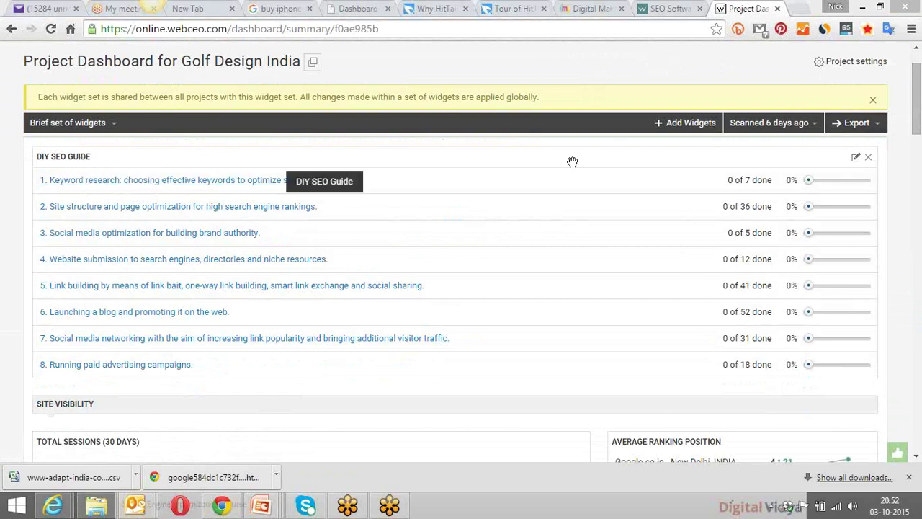
pyautogui.moveTo(916, 90); pyautogui.dragTo(916, 94)
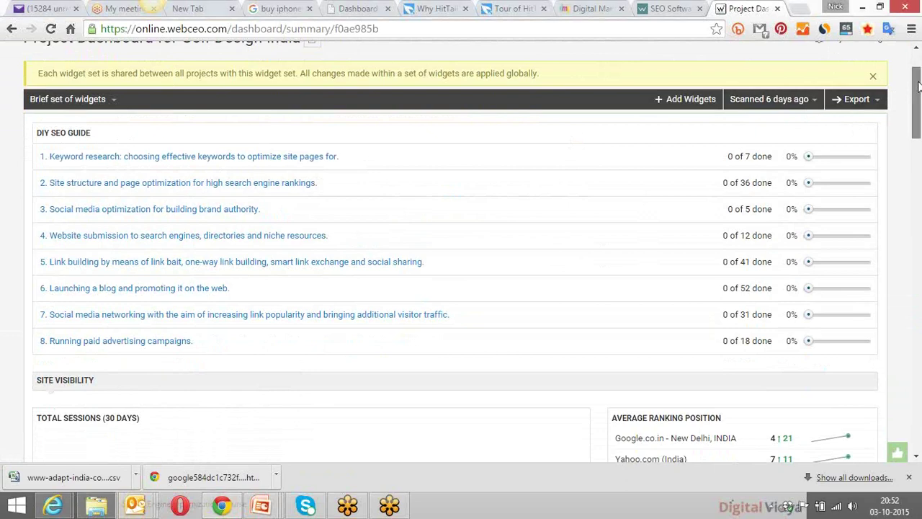
pyautogui.scroll(-1, 918, 85)
pyautogui.scroll(2, 919, 85)
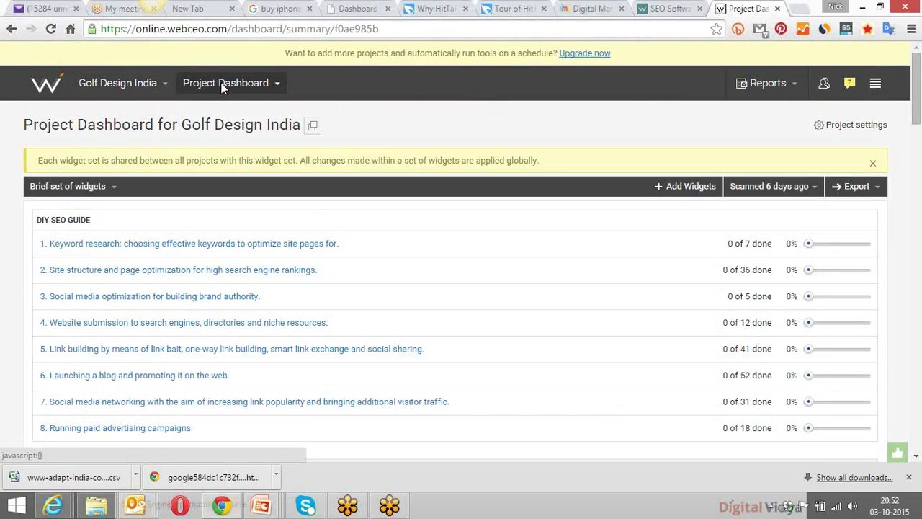
pyautogui.moveTo(917, 70); pyautogui.dragTo(919, 134)
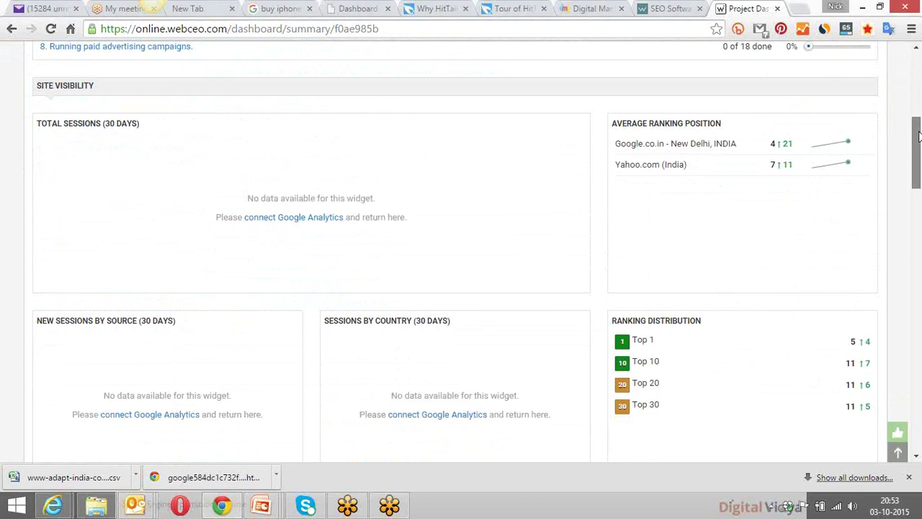
pyautogui.moveTo(919, 137); pyautogui.dragTo(918, 146)
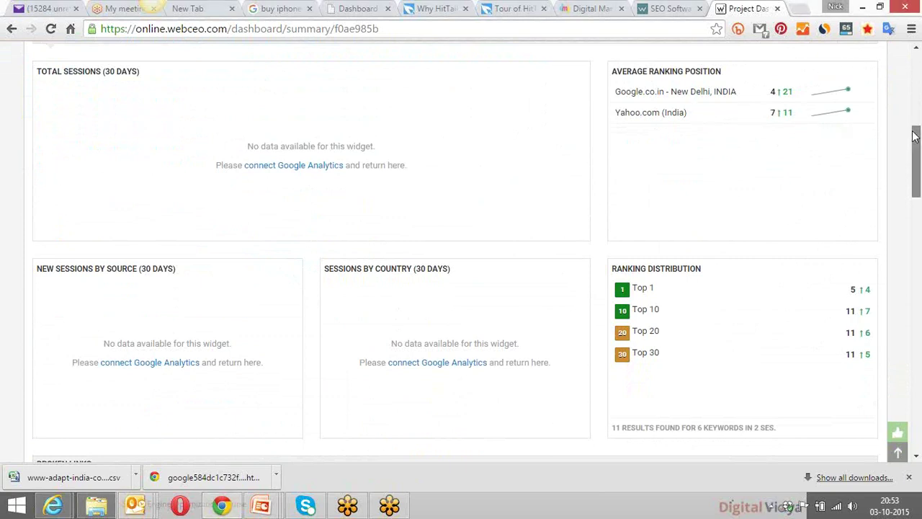
pyautogui.moveTo(915, 135)
pyautogui.mouseDown()
pyautogui.moveTo(919, 186)
pyautogui.moveTo(918, 126)
pyautogui.mouseUp()
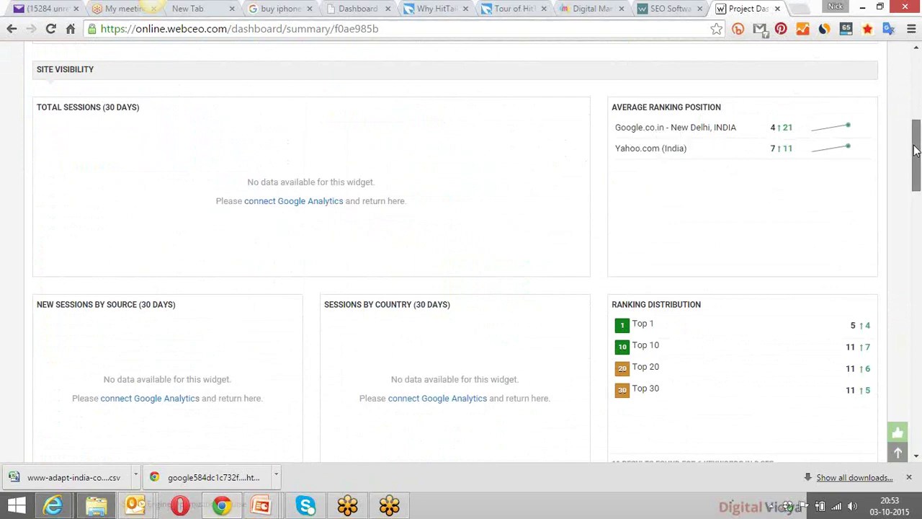
pyautogui.moveTo(916, 147); pyautogui.dragTo(918, 173)
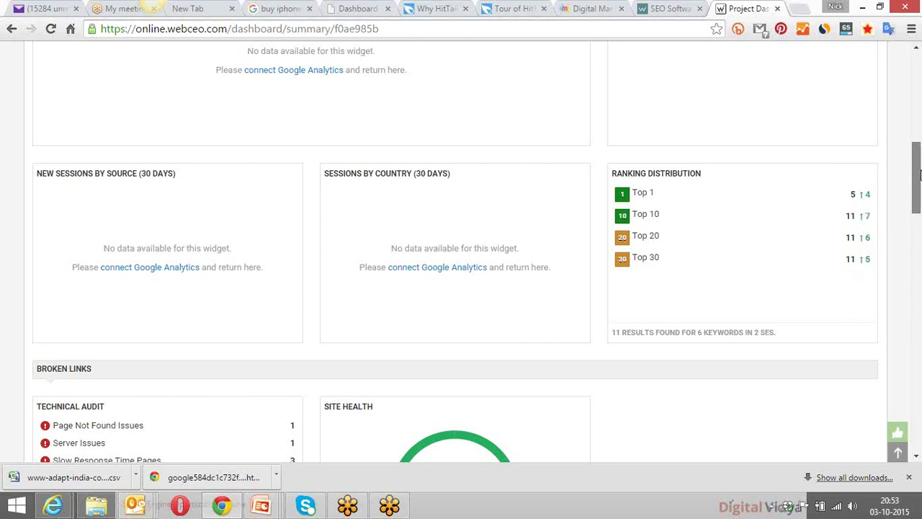
pyautogui.moveTo(918, 173); pyautogui.dragTo(919, 179)
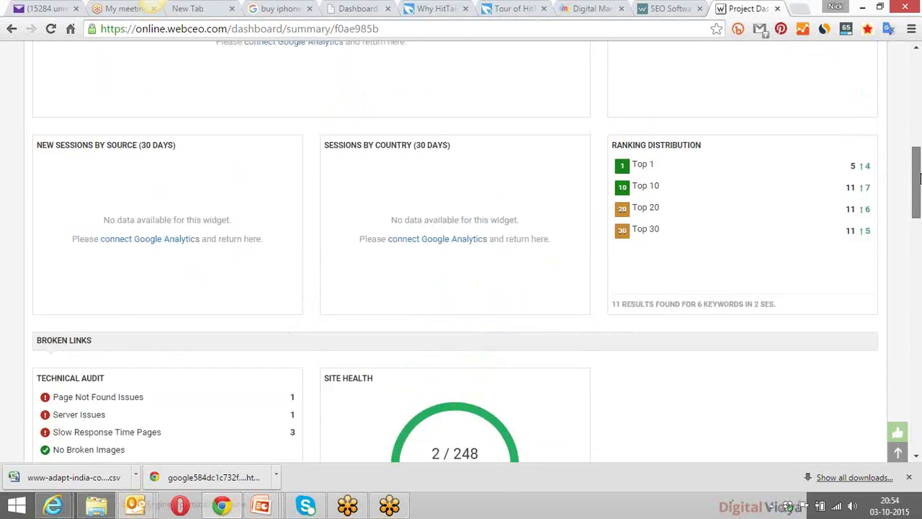
# Rescan the Golf Design India project from its dashboard.
pyautogui.scroll(6, 778, 155)
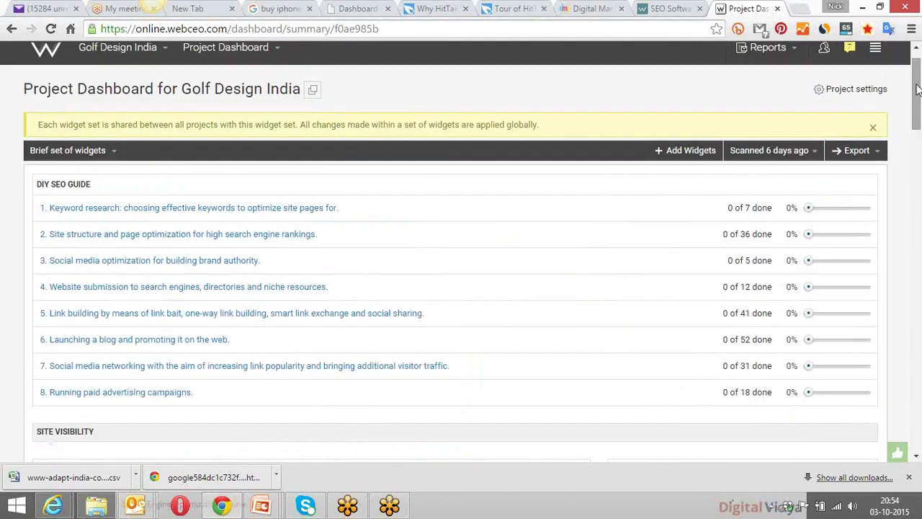
pyautogui.click(815, 154)
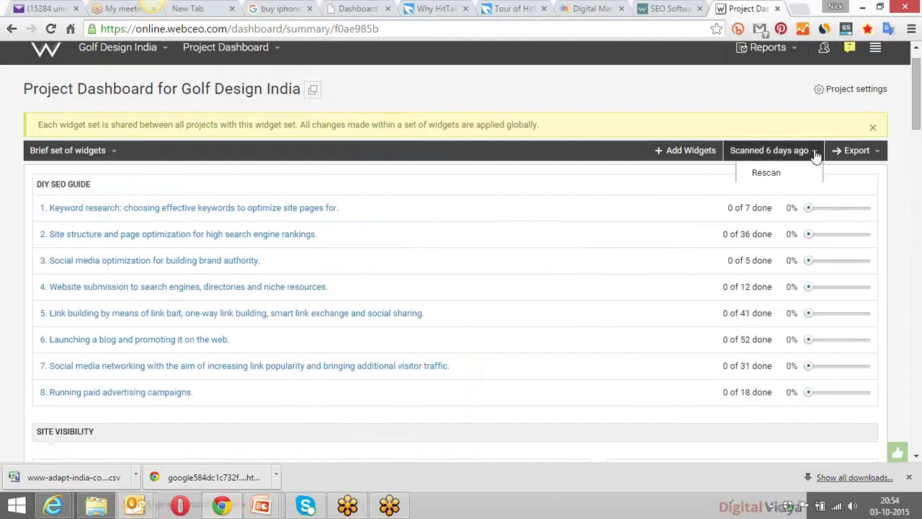
pyautogui.click(783, 178)
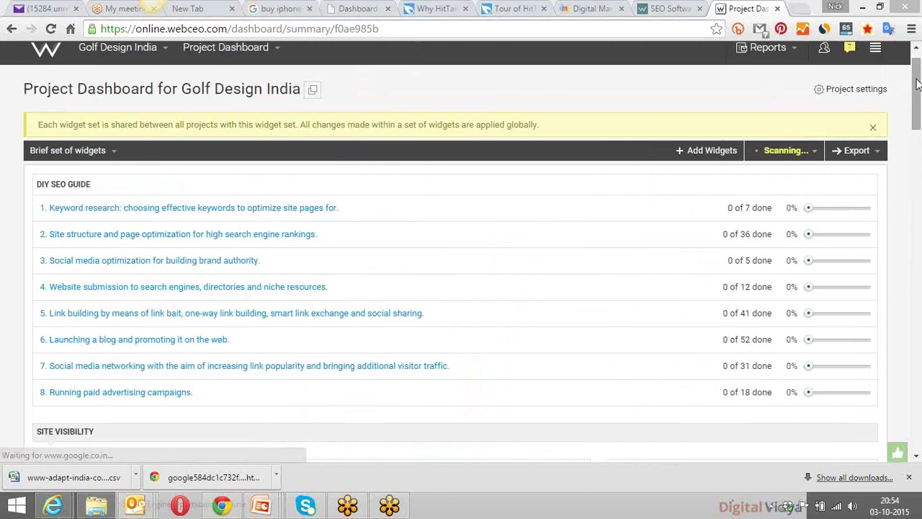
# Open the site rankings report for Google.co.in - New Delhi from the Average Ranking Position widget and review the keyword positions.
pyautogui.moveTo(919, 77); pyautogui.dragTo(919, 115)
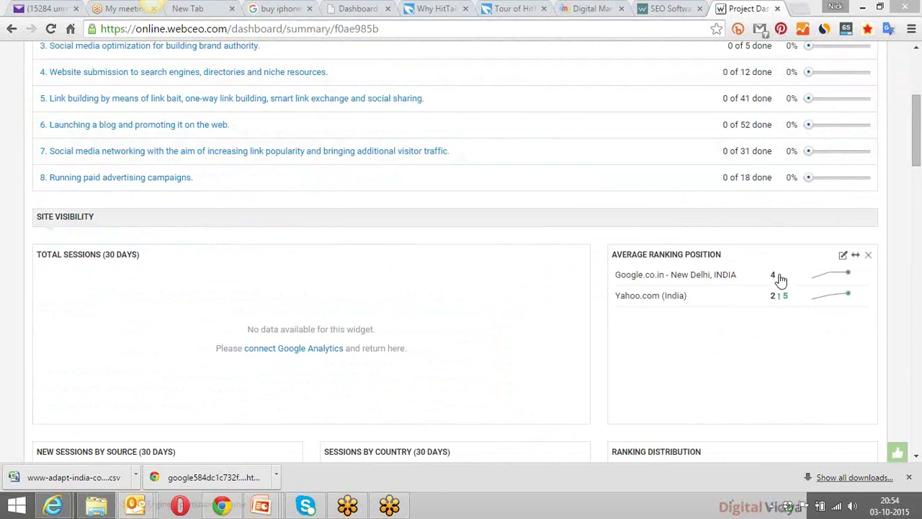
pyautogui.click(696, 281)
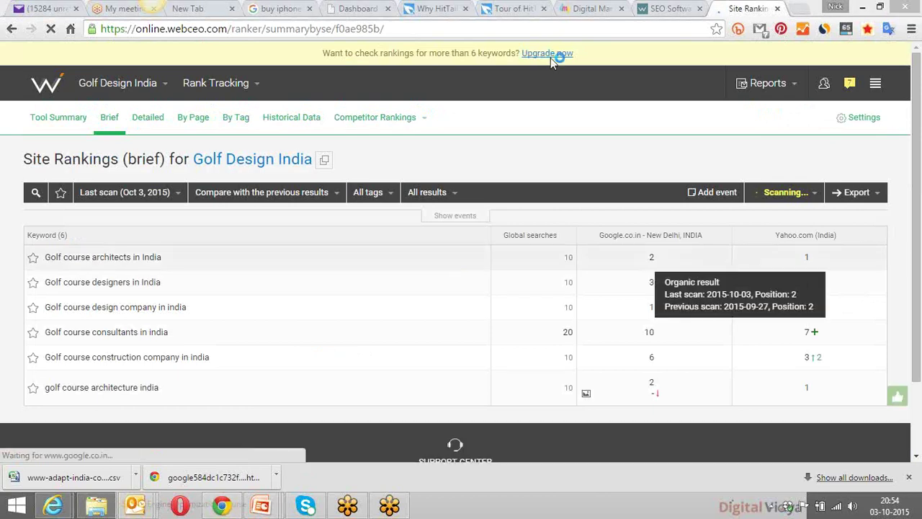
pyautogui.scroll(-1, 916, 144)
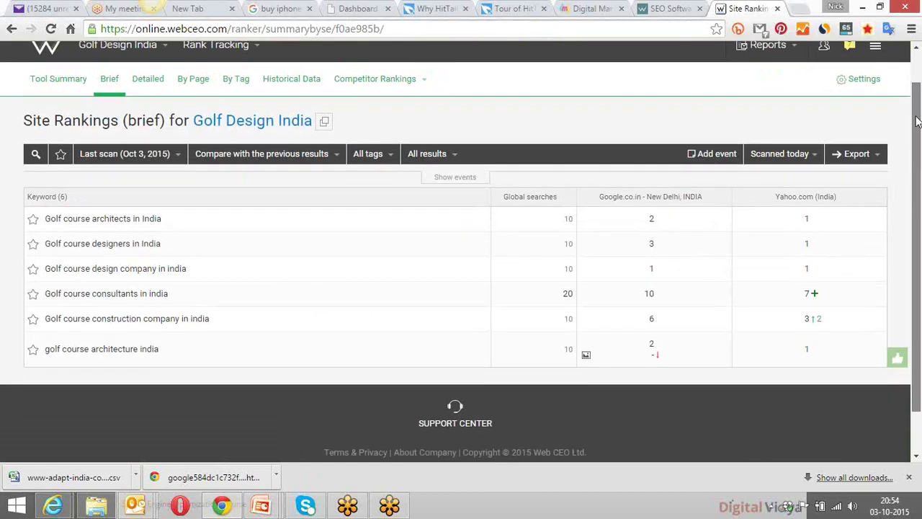
# Compare each keyword's last-scan and previous-scan positions on Google.co.in - New Delhi and Yahoo.com (India).
pyautogui.scroll(-1, 917, 144)
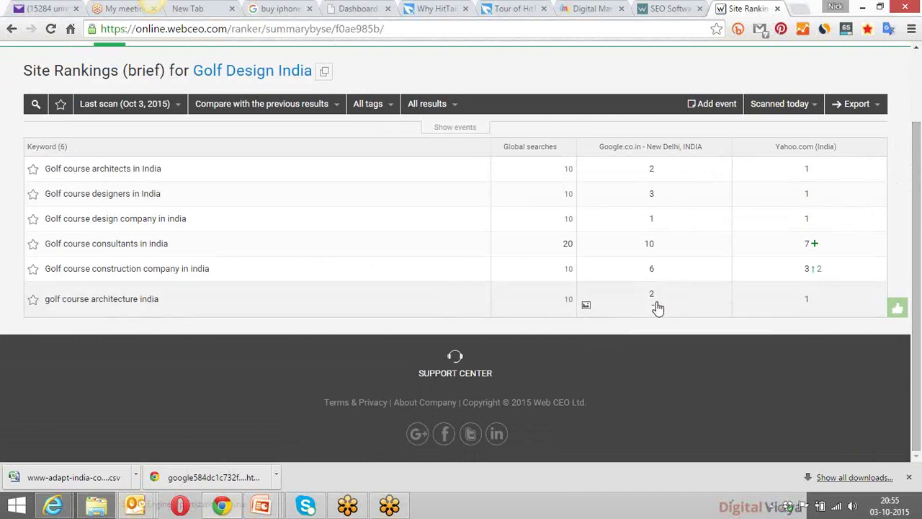
pyautogui.moveTo(656, 303)
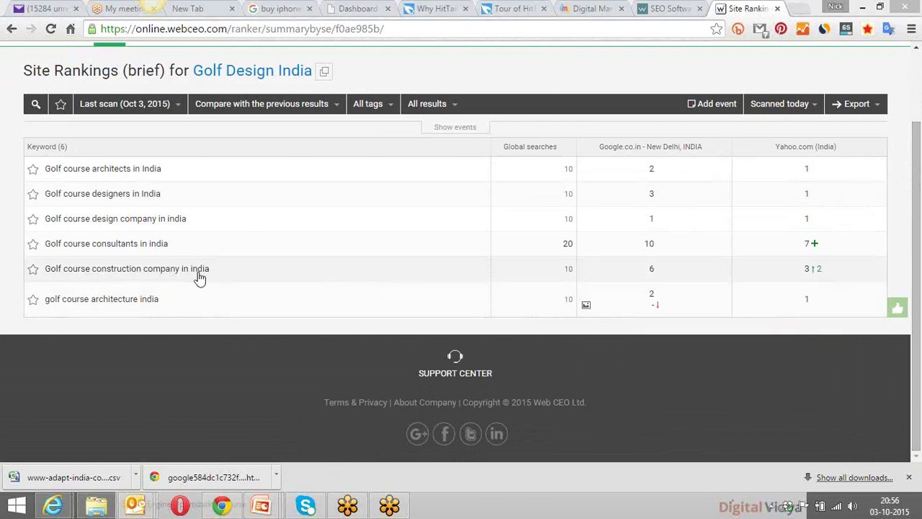
pyautogui.moveTo(586, 280)
pyautogui.moveTo(655, 252)
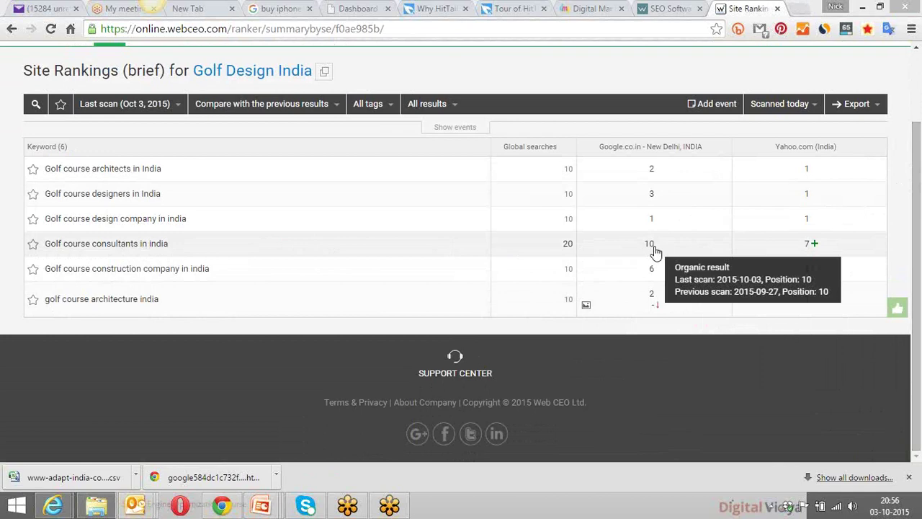
pyautogui.moveTo(650, 225)
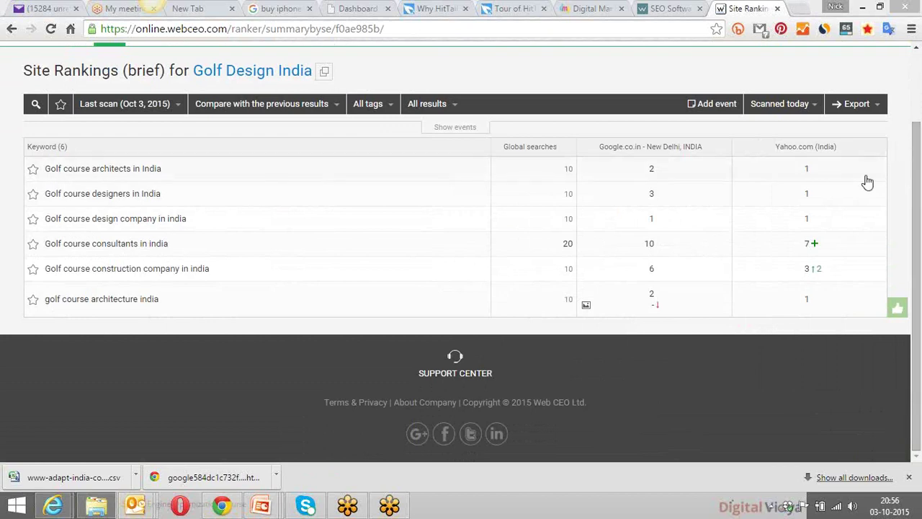
pyautogui.moveTo(664, 317)
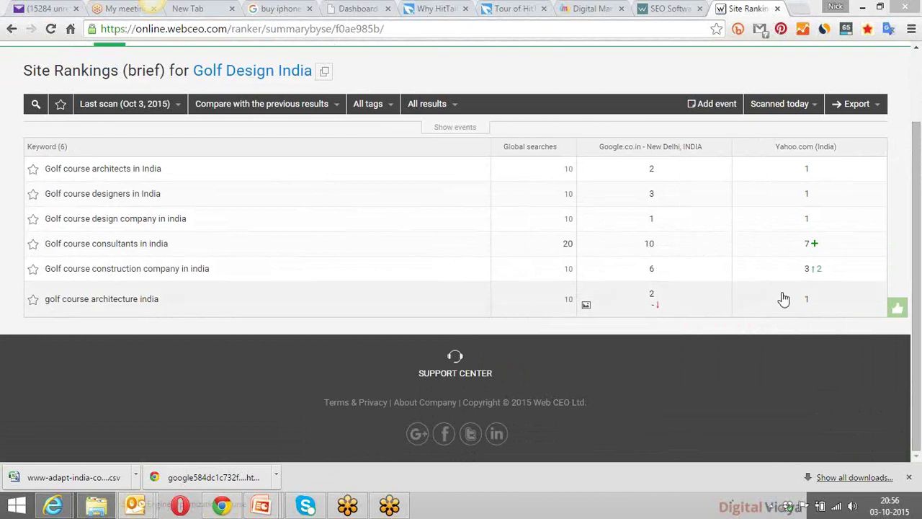
pyautogui.moveTo(833, 311)
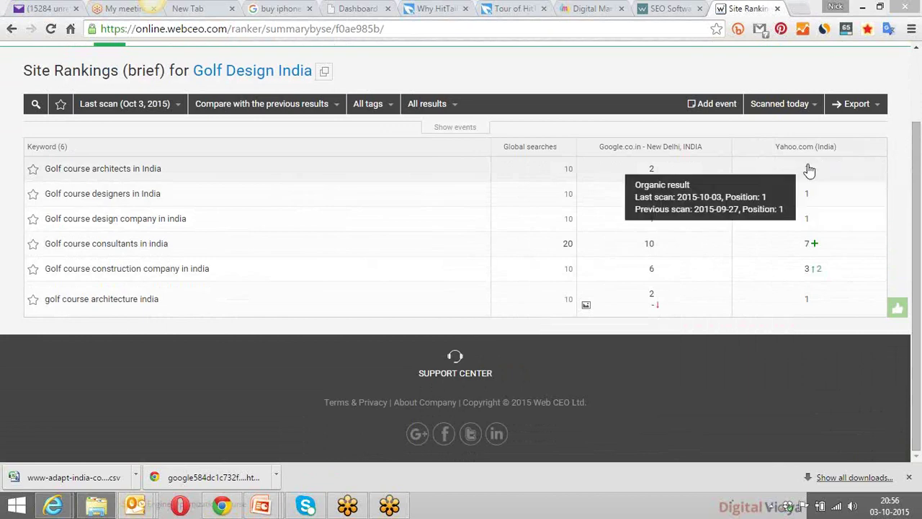
pyautogui.moveTo(814, 207)
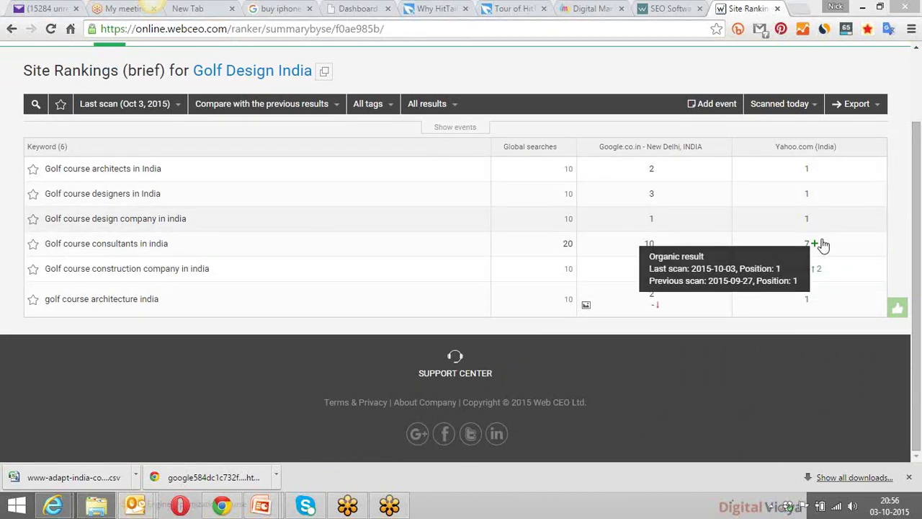
pyautogui.moveTo(821, 245)
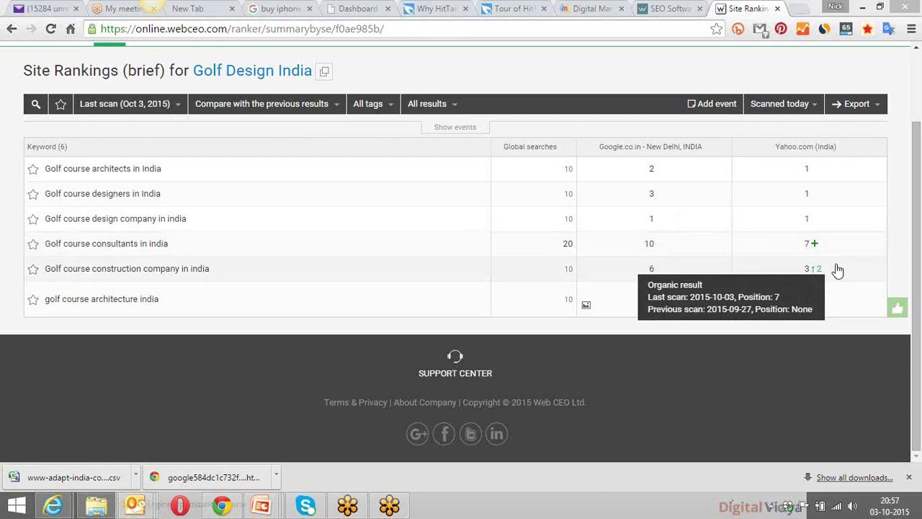
pyautogui.moveTo(837, 273)
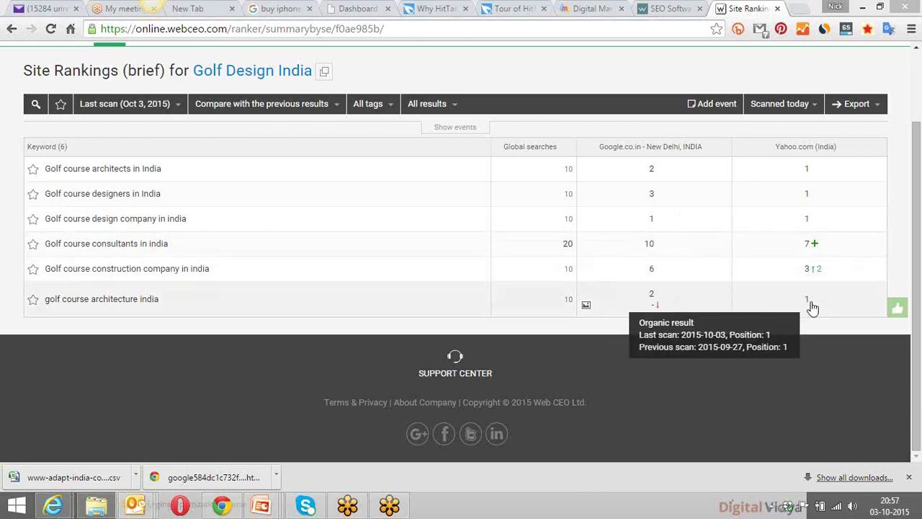
# Check the options for comparing ranking results and show the site rankings for All tags.
pyautogui.scroll(1, 918, 218)
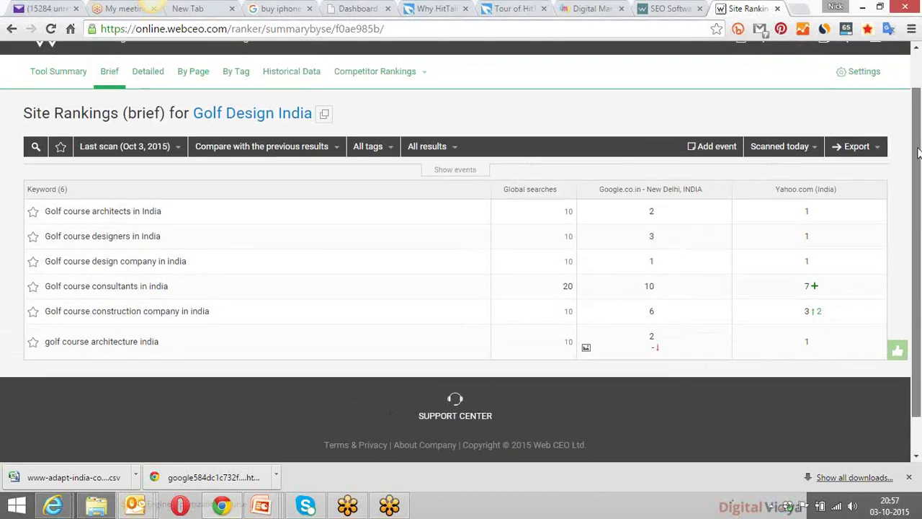
pyautogui.click(314, 153)
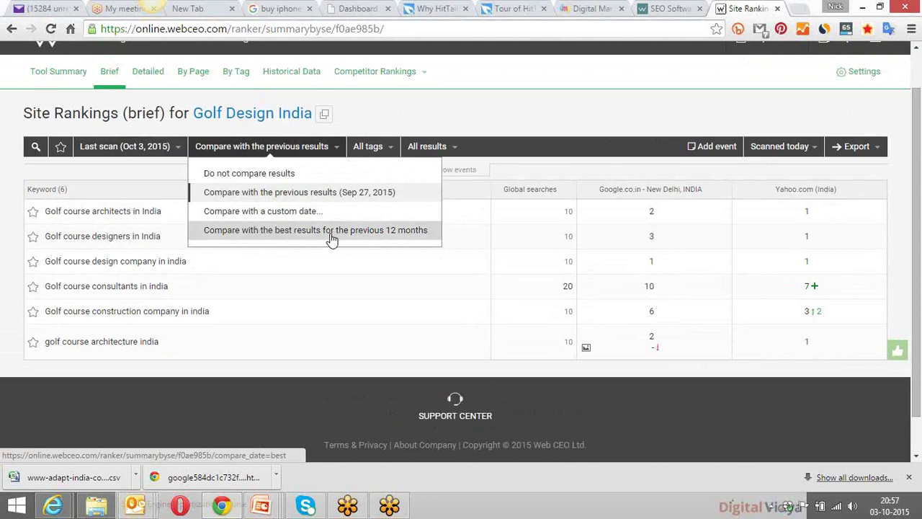
pyautogui.click(391, 151)
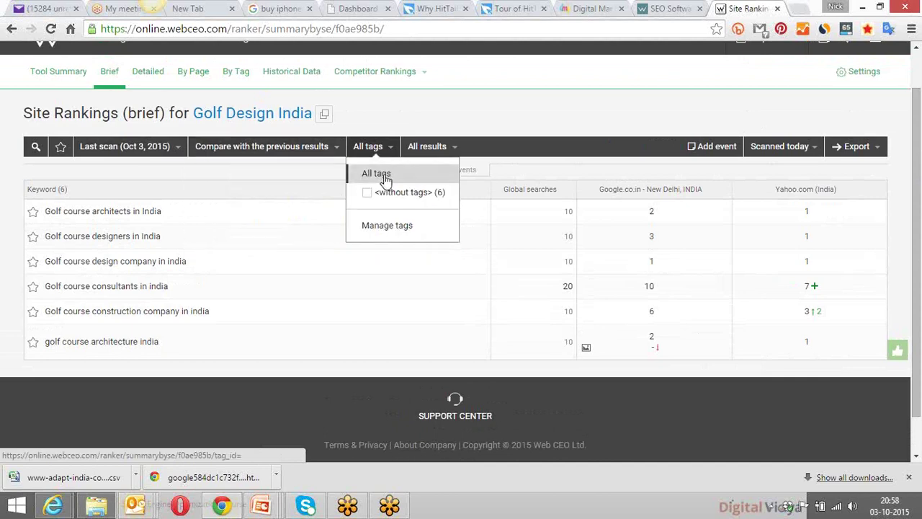
pyautogui.click(380, 175)
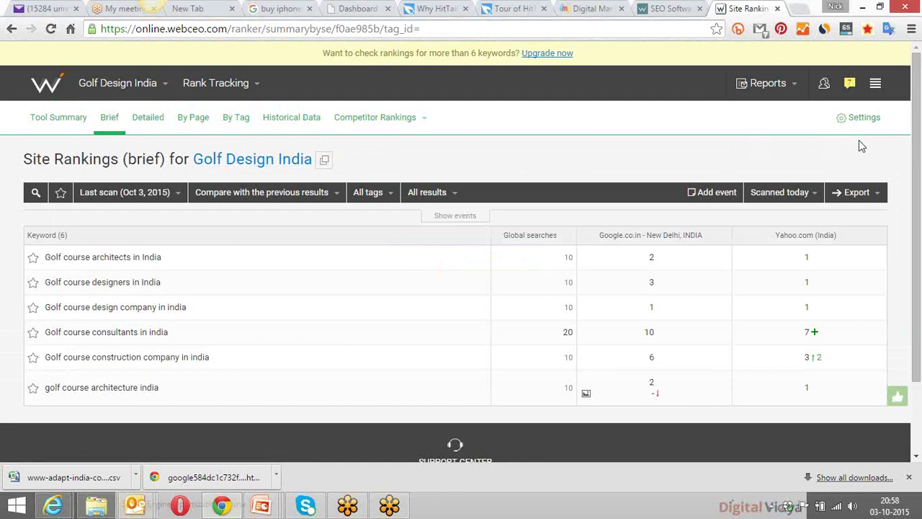
pyautogui.scroll(-2, 918, 103)
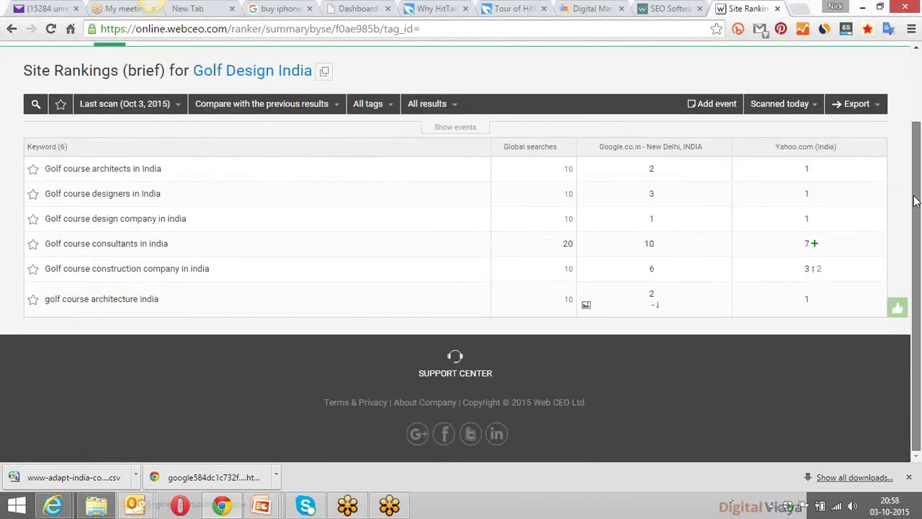
# Open the Keyword Basket through Manage tags and examine the keywords' KEI, global searches, bid competition and search trends.
pyautogui.click(386, 105)
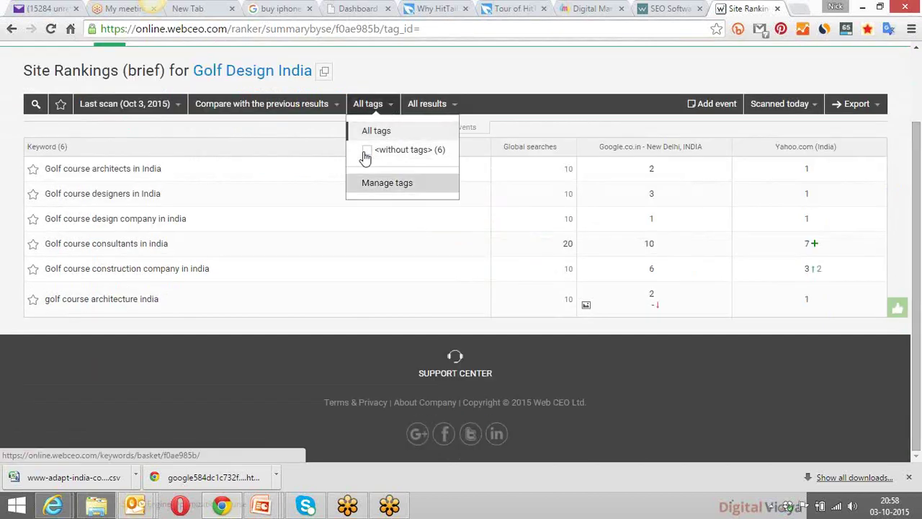
pyautogui.click(387, 183)
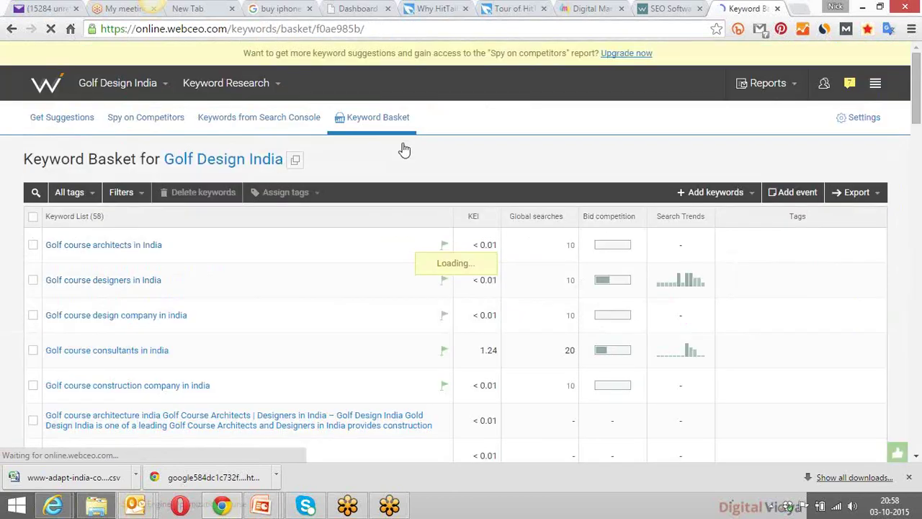
pyautogui.scroll(-2, 487, 132)
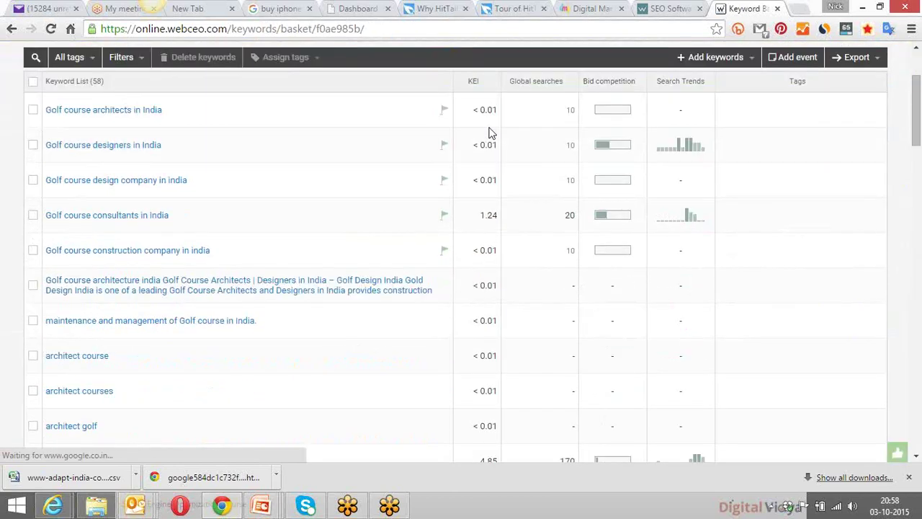
pyautogui.scroll(-2, 596, 131)
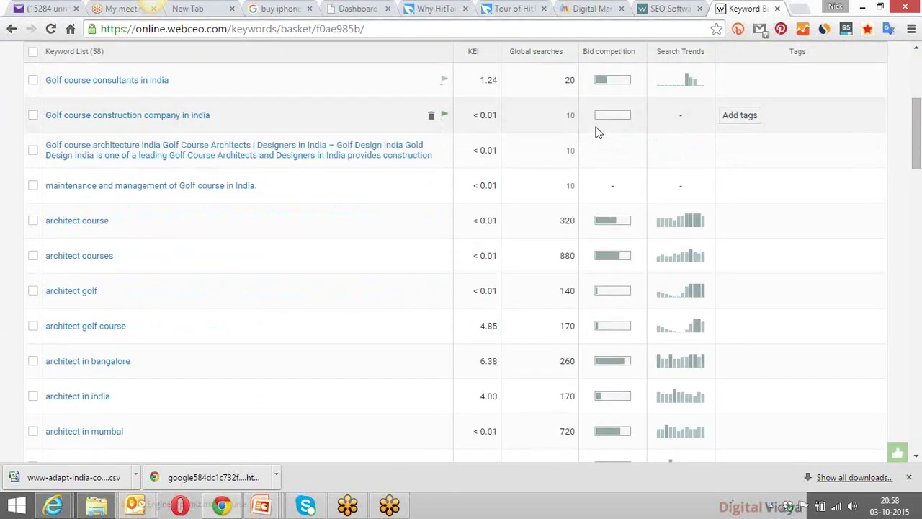
pyautogui.scroll(-1, 596, 133)
pyautogui.scroll(4, 595, 133)
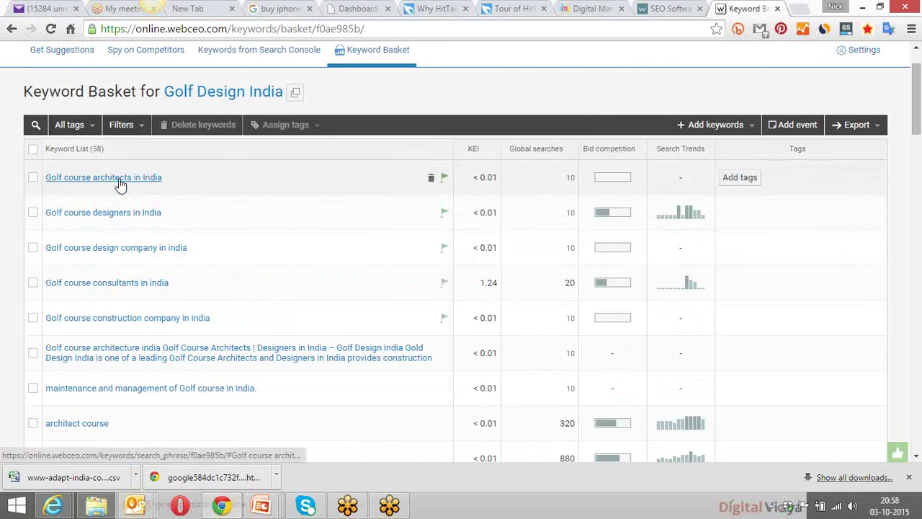
pyautogui.scroll(-3, 169, 177)
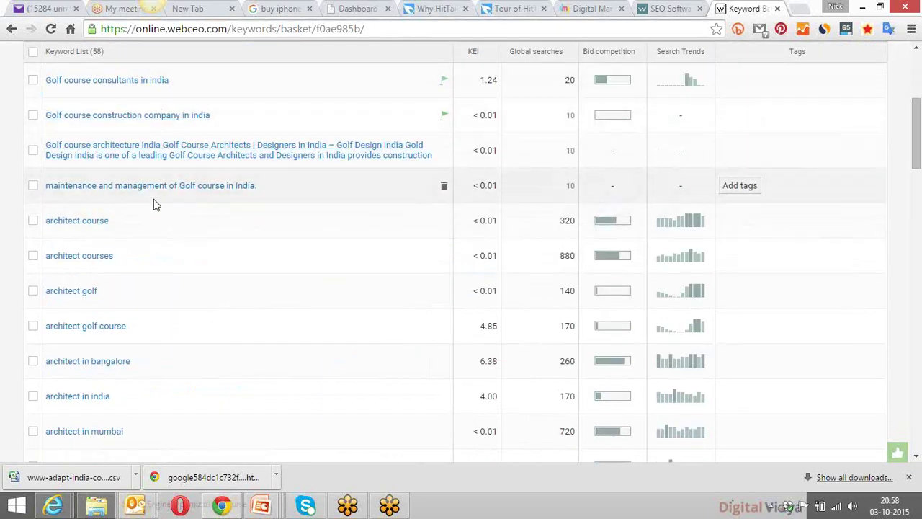
pyautogui.scroll(3, 238, 180)
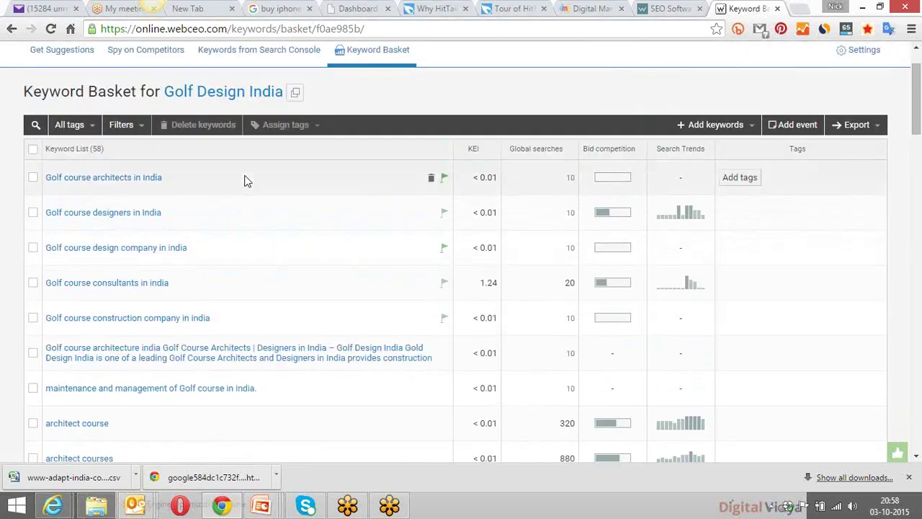
pyautogui.scroll(-6, 244, 180)
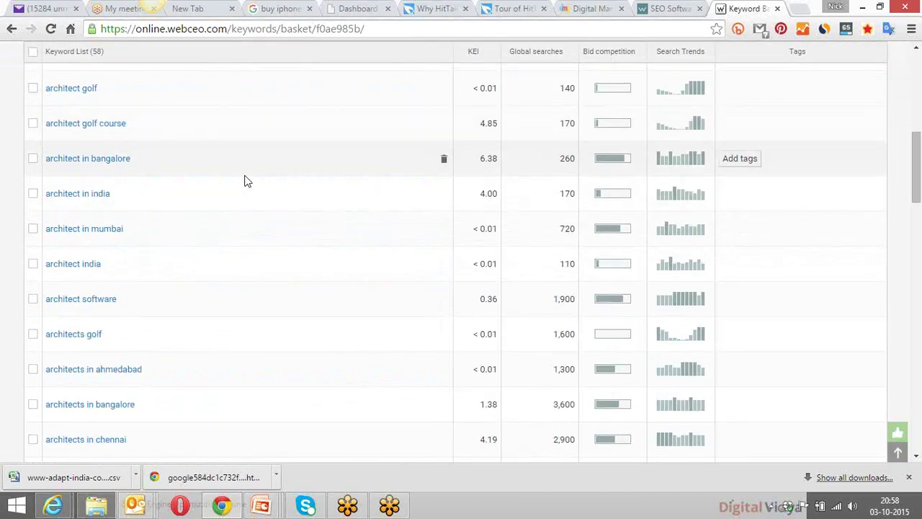
pyautogui.scroll(-3, 245, 180)
pyautogui.scroll(-4, 113, 197)
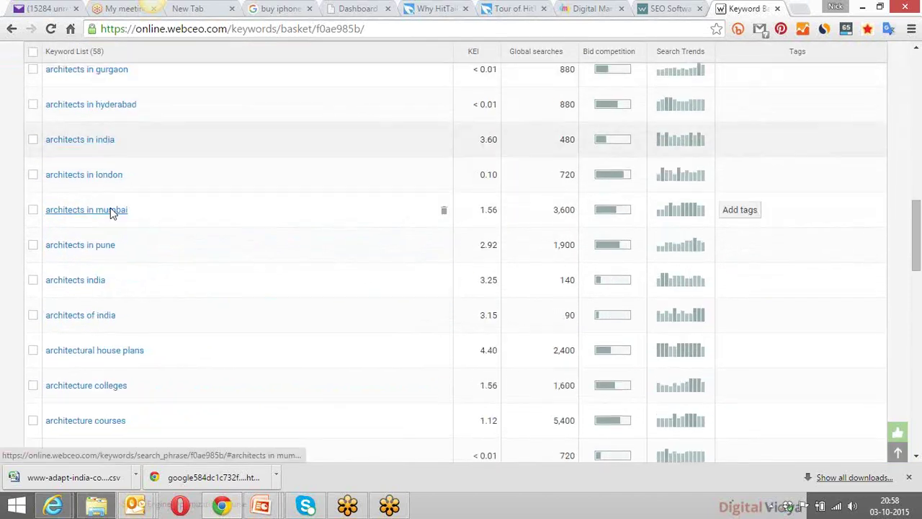
pyautogui.scroll(-15, 111, 208)
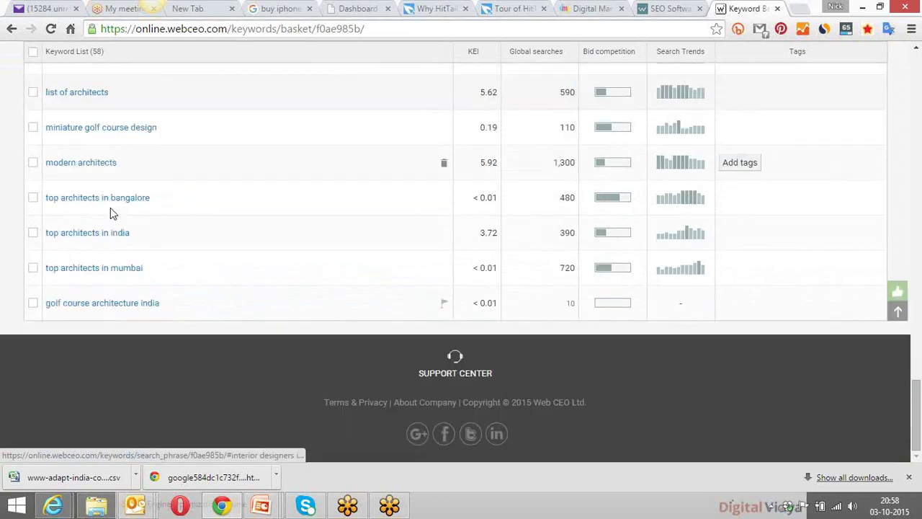
pyautogui.scroll(11, 110, 207)
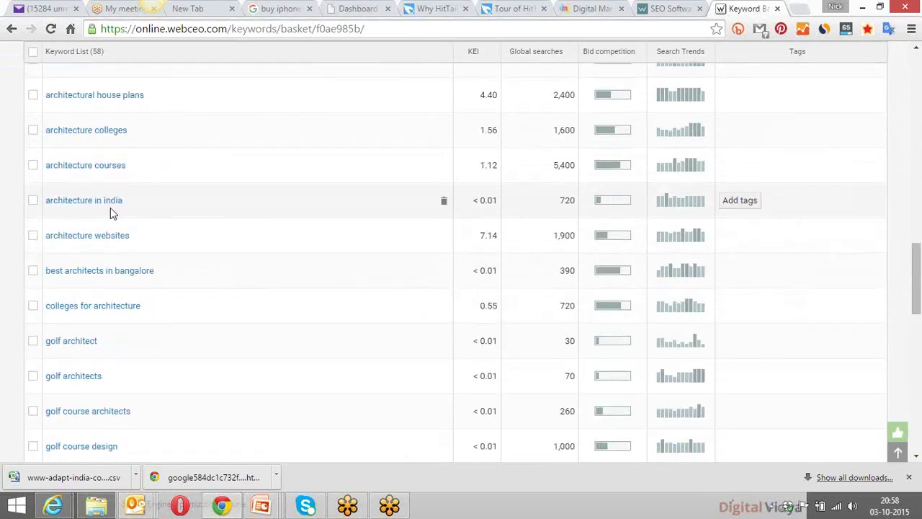
pyautogui.scroll(10, 110, 208)
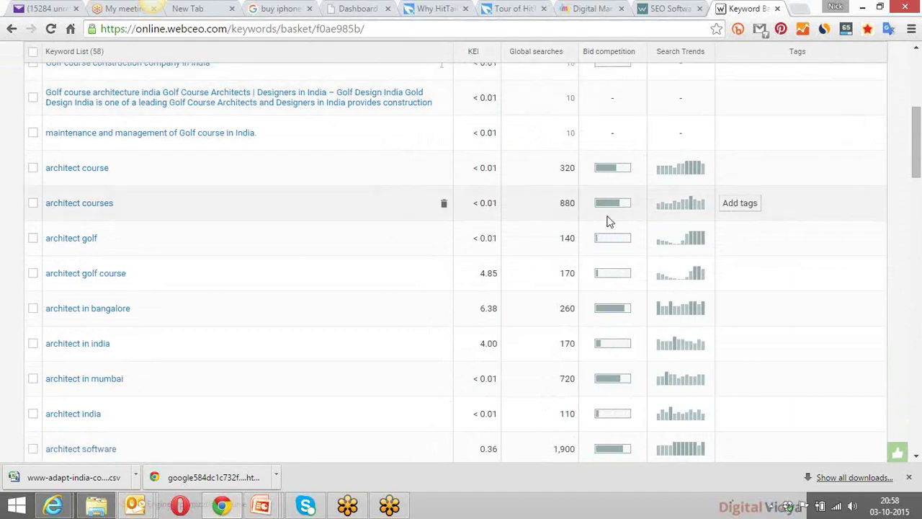
pyautogui.scroll(5, 607, 221)
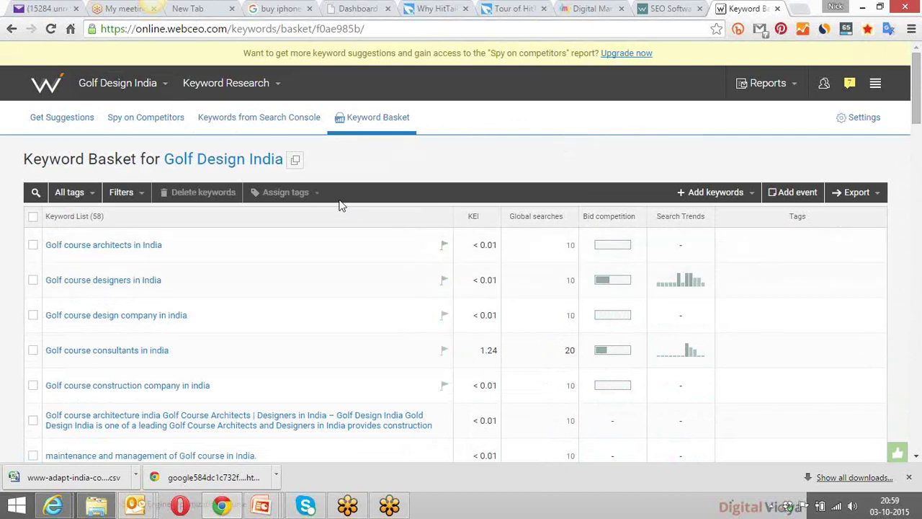
# Open Keywords from Search Console, view the Google account authorization request and return to the report without granting access.
pyautogui.click(244, 123)
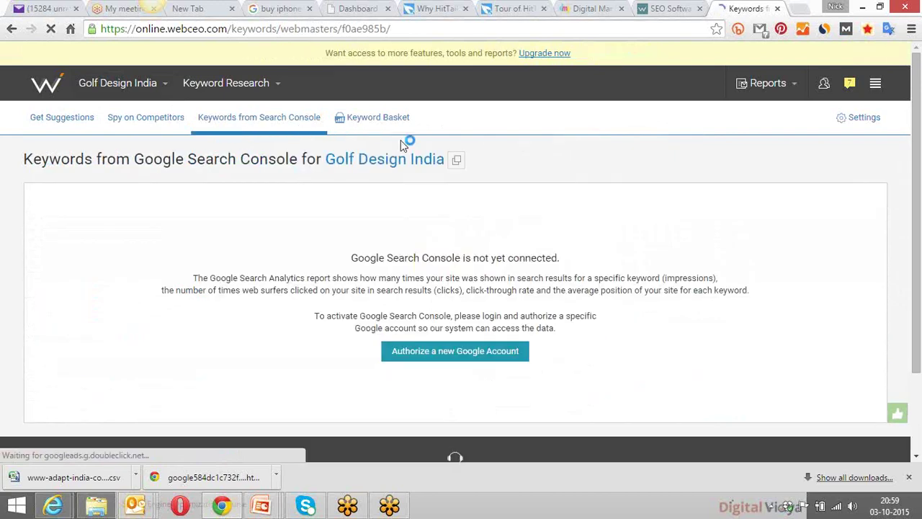
pyautogui.scroll(-3, 403, 144)
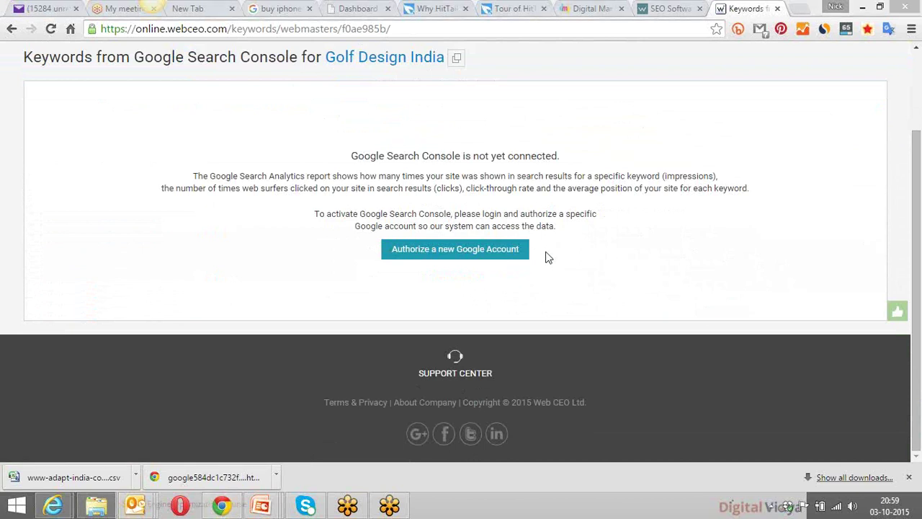
pyautogui.click(441, 250)
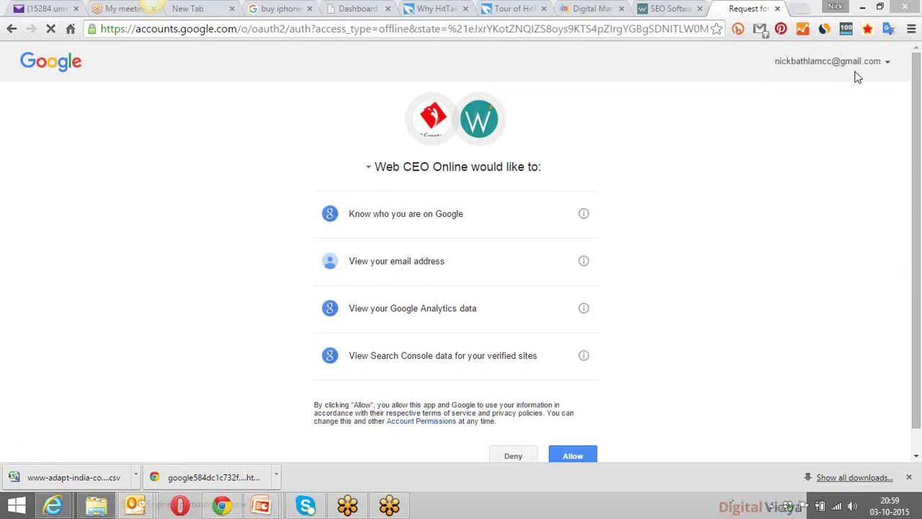
pyautogui.click(10, 29)
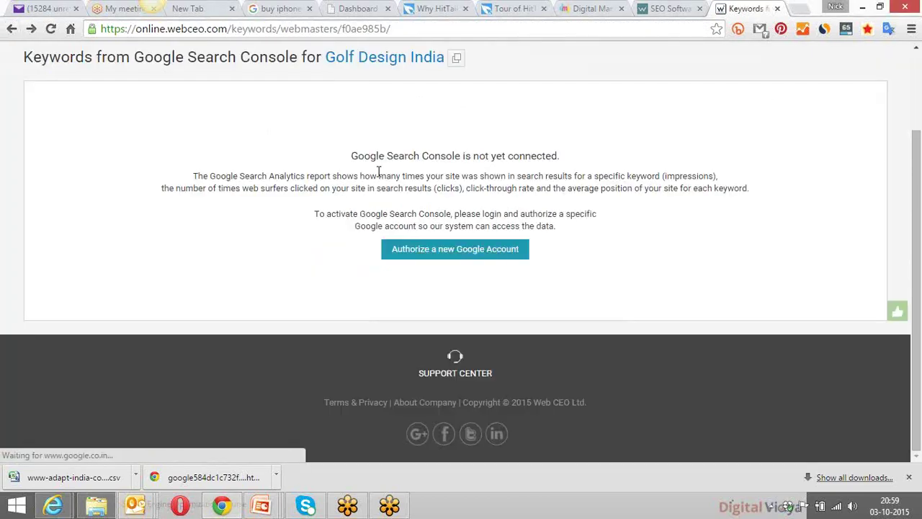
pyautogui.scroll(1, 917, 126)
pyautogui.moveTo(918, 126); pyautogui.dragTo(918, 88)
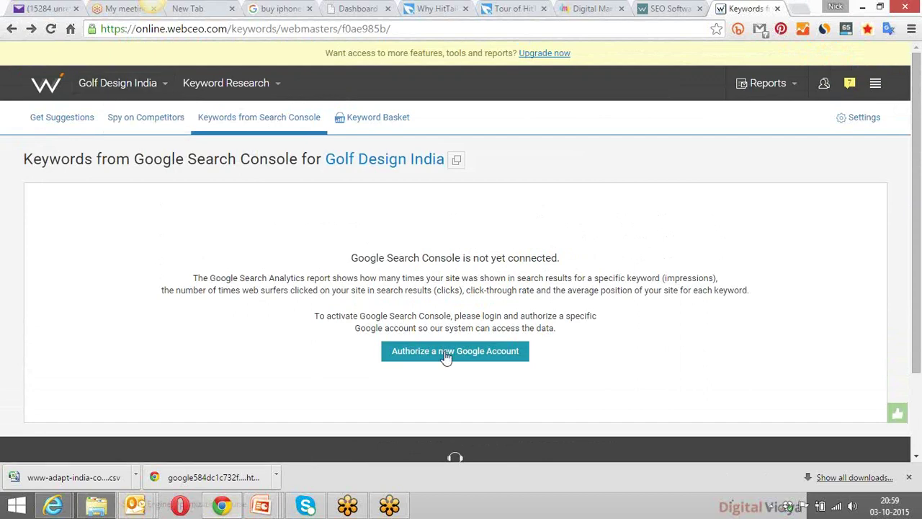
# Open the Spy on Competitors report for Golf Design India and read its description.
pyautogui.click(157, 122)
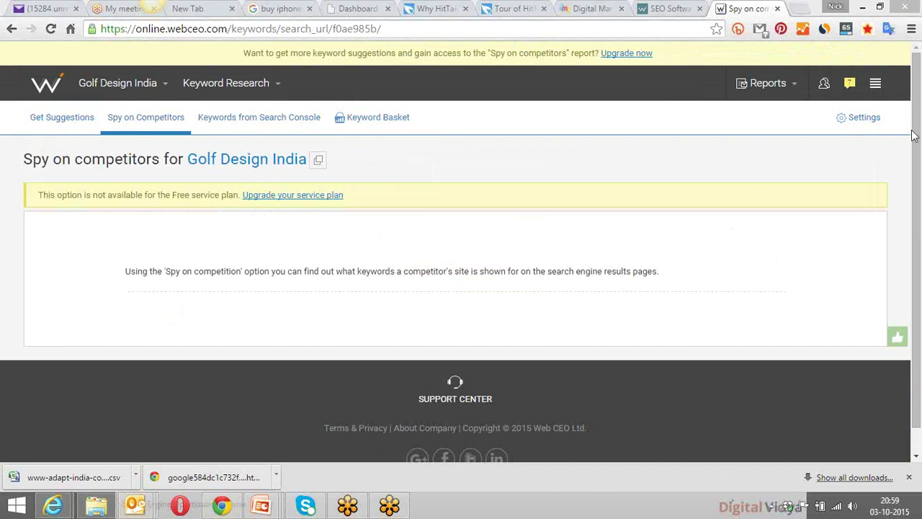
pyautogui.scroll(-1, 919, 114)
pyautogui.moveTo(918, 113); pyautogui.dragTo(918, 152)
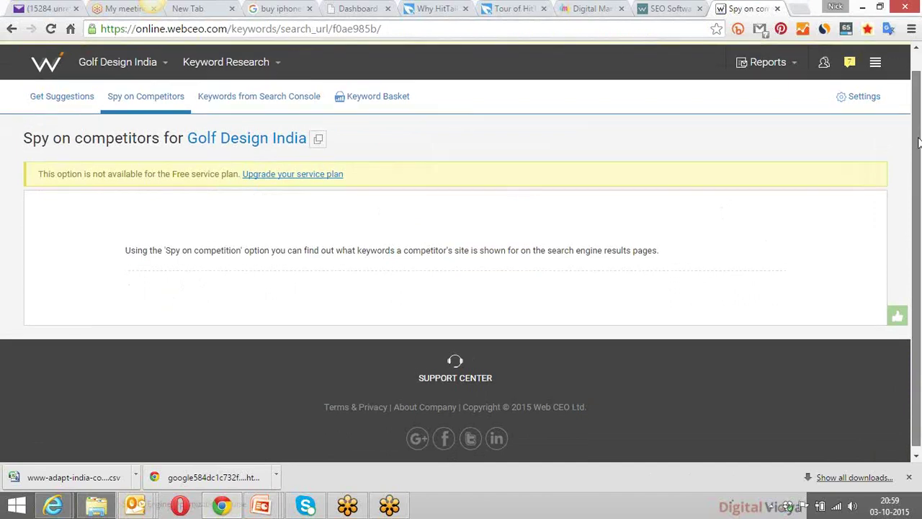
pyautogui.scroll(1, 918, 103)
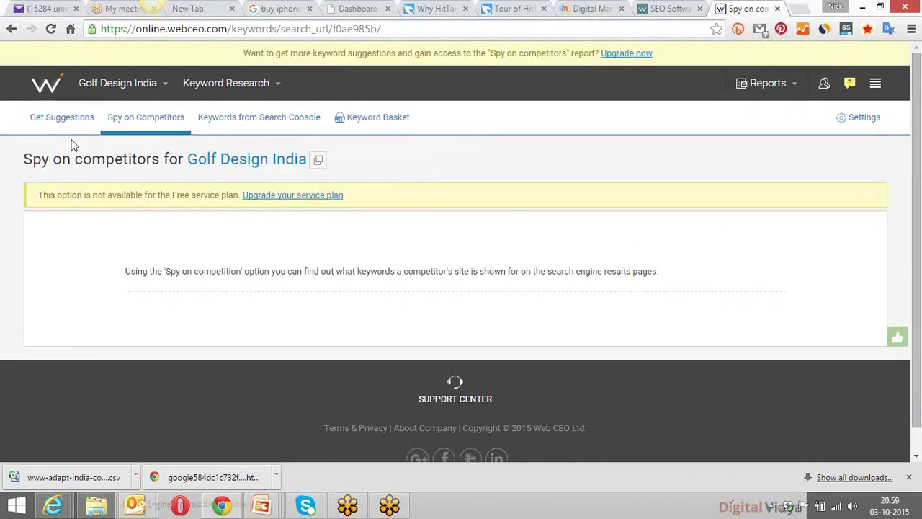
# Look through the available tool categories, open the Facebook Insights Tool Summary for Golf Design India and read its description.
pyautogui.click(278, 87)
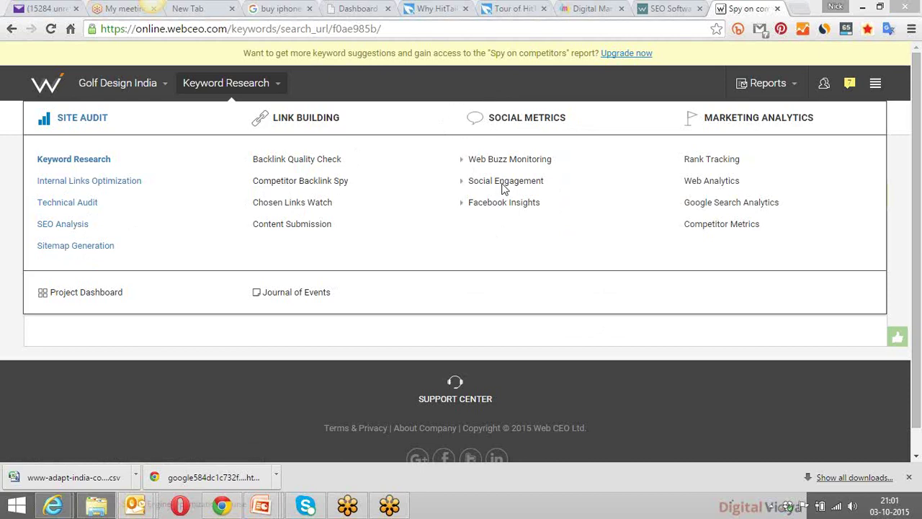
pyautogui.click(465, 183)
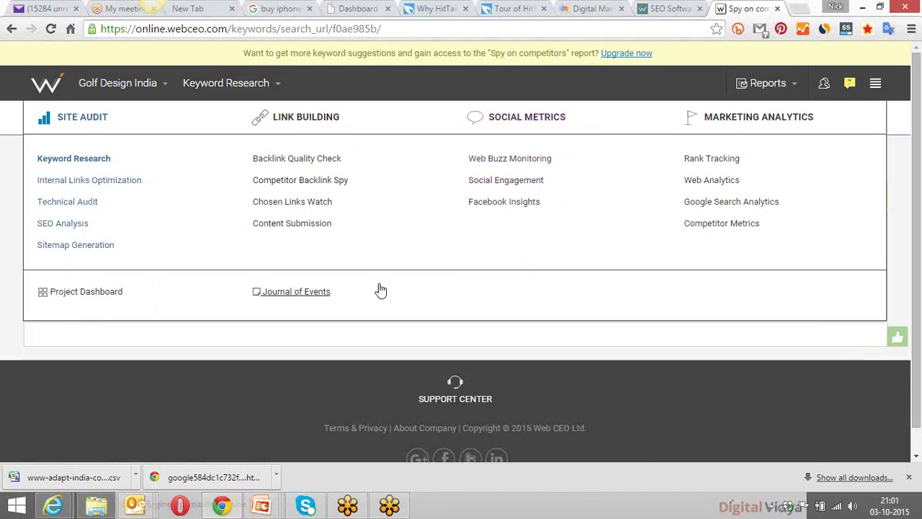
pyautogui.scroll(-1, 403, 264)
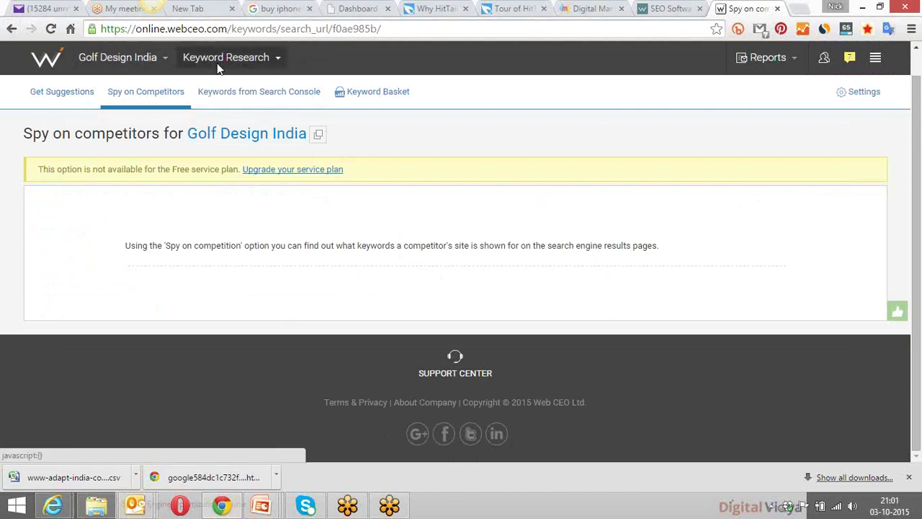
pyautogui.moveTo(218, 68)
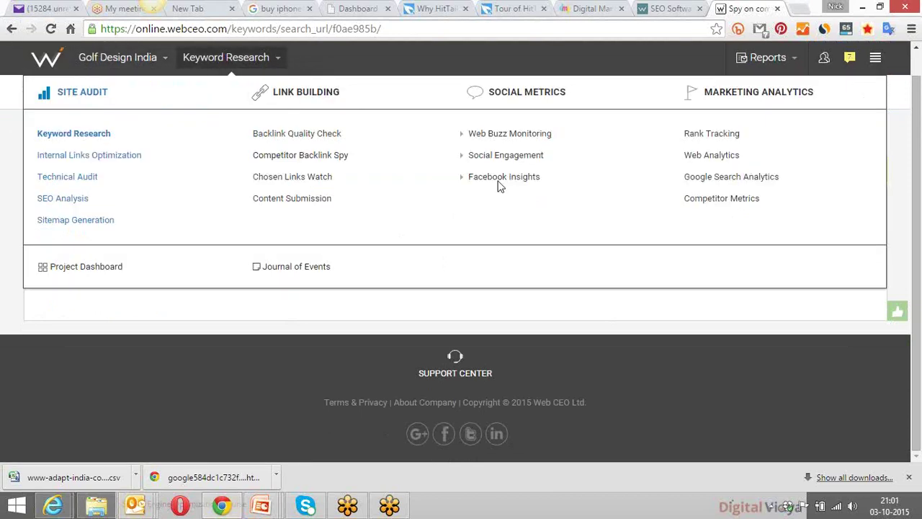
pyautogui.click(464, 179)
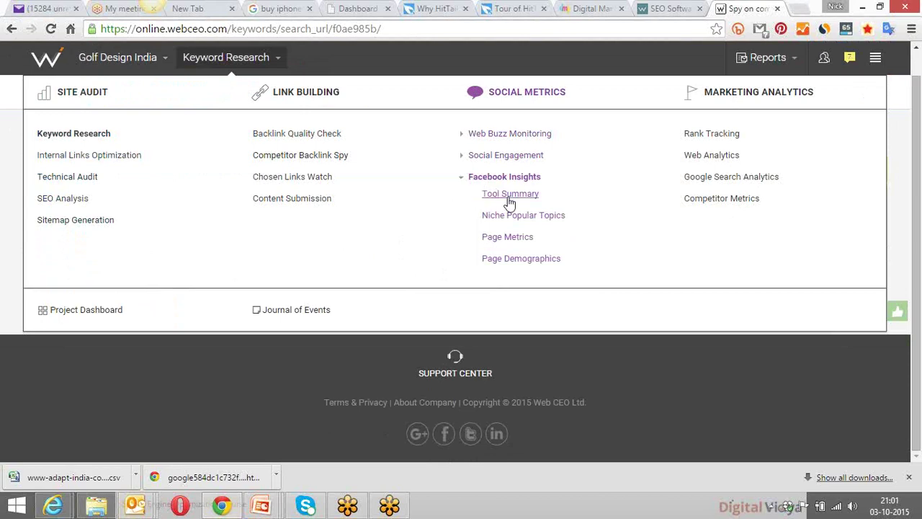
pyautogui.click(509, 202)
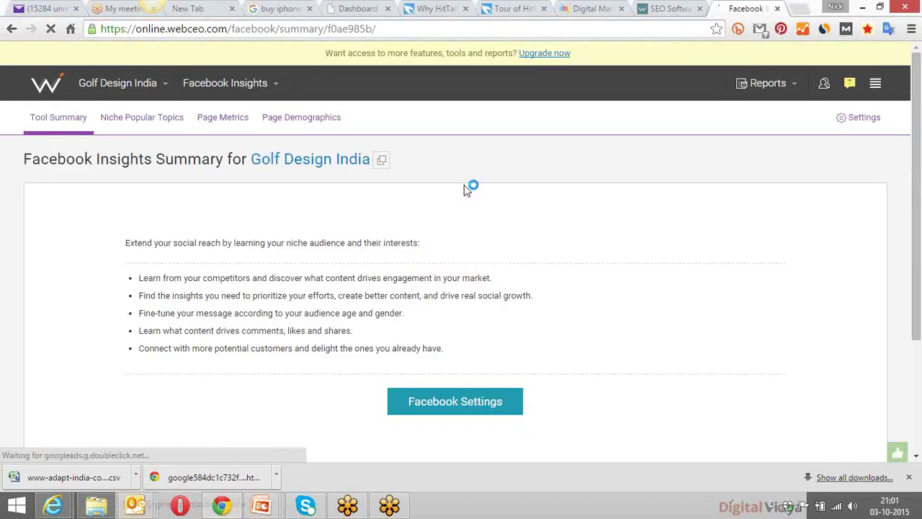
pyautogui.scroll(-3, 433, 173)
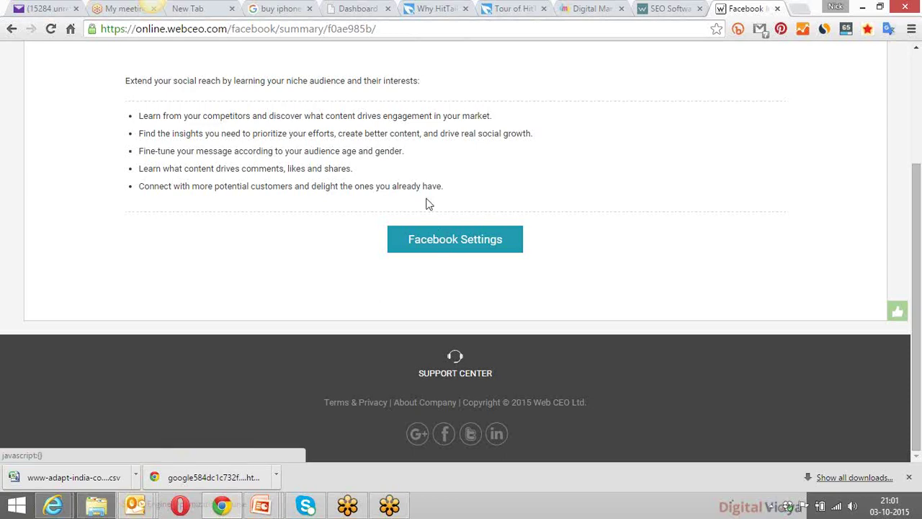
pyautogui.scroll(3, 425, 202)
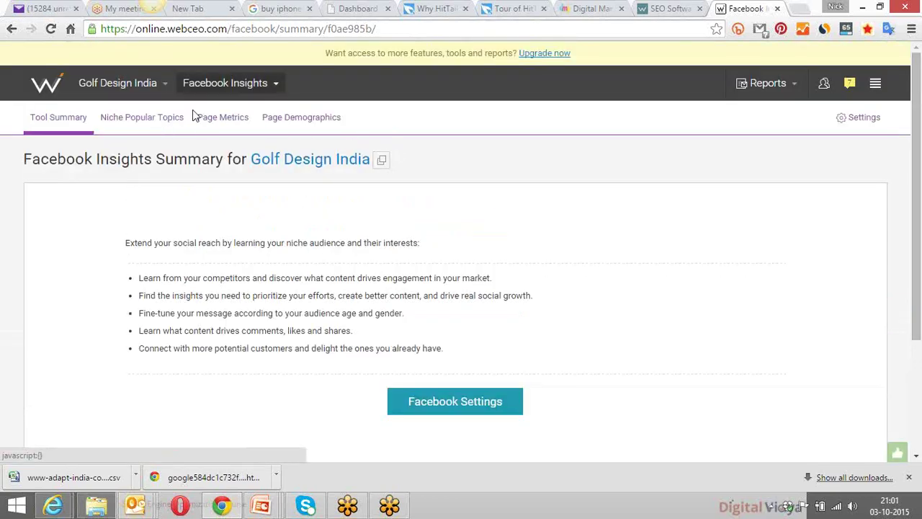
# Open the Link Text Analysis report under Internal Links Optimization for Golf Design India.
pyautogui.click(225, 83)
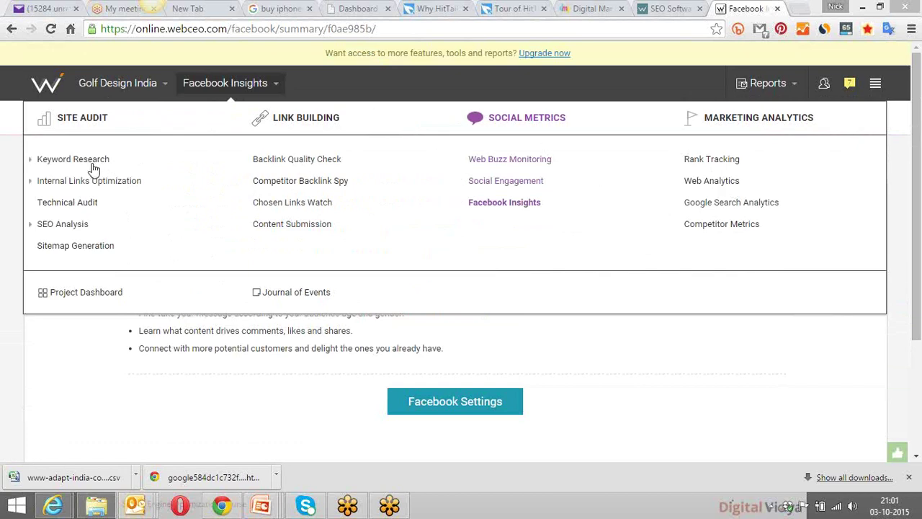
pyautogui.click(76, 183)
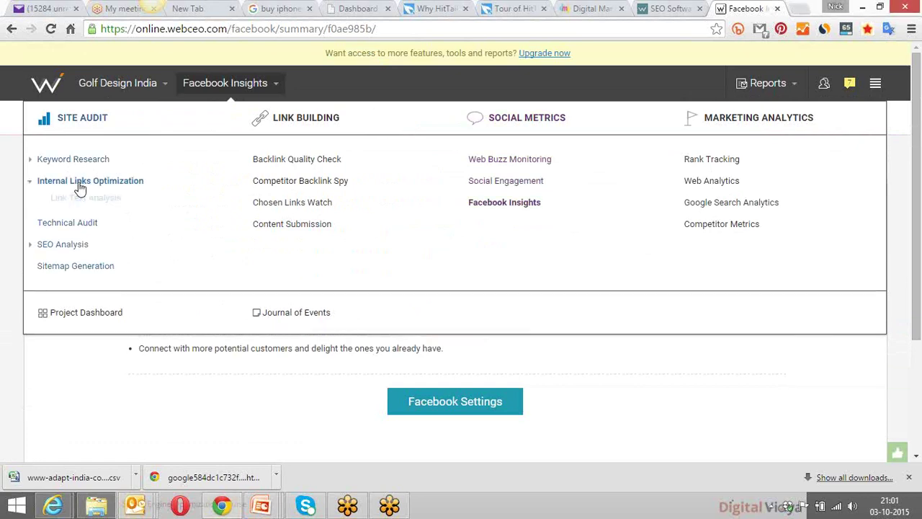
pyautogui.click(86, 199)
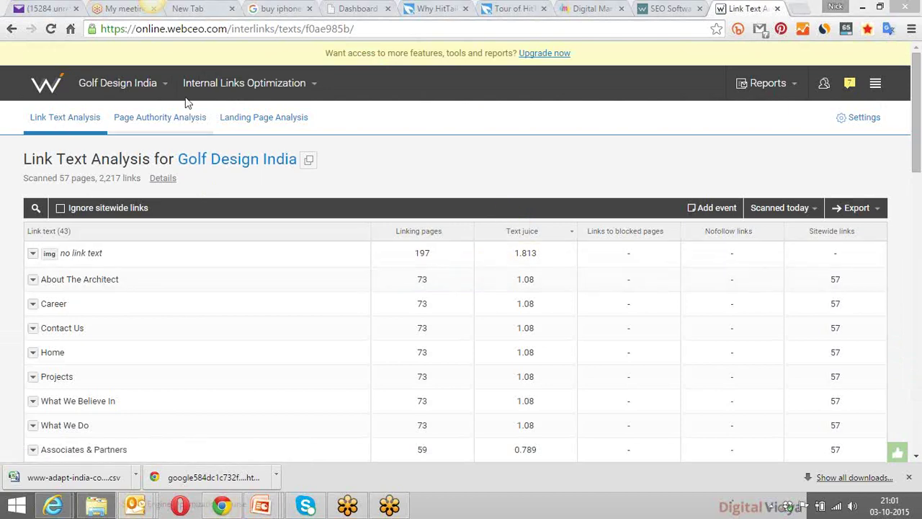
pyautogui.click(230, 83)
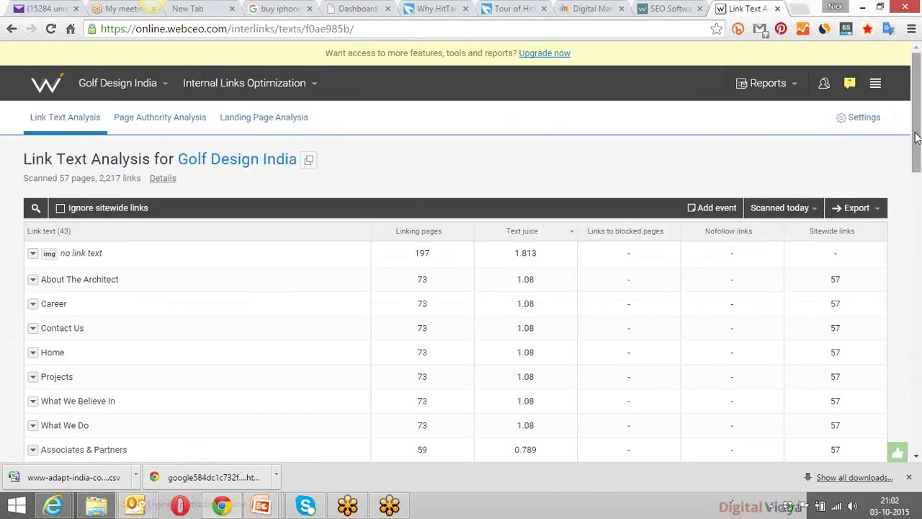
# Expand the image entry without link text and examine its source pages, their page authority and the site's other link texts.
pyautogui.moveTo(916, 137); pyautogui.dragTo(915, 177)
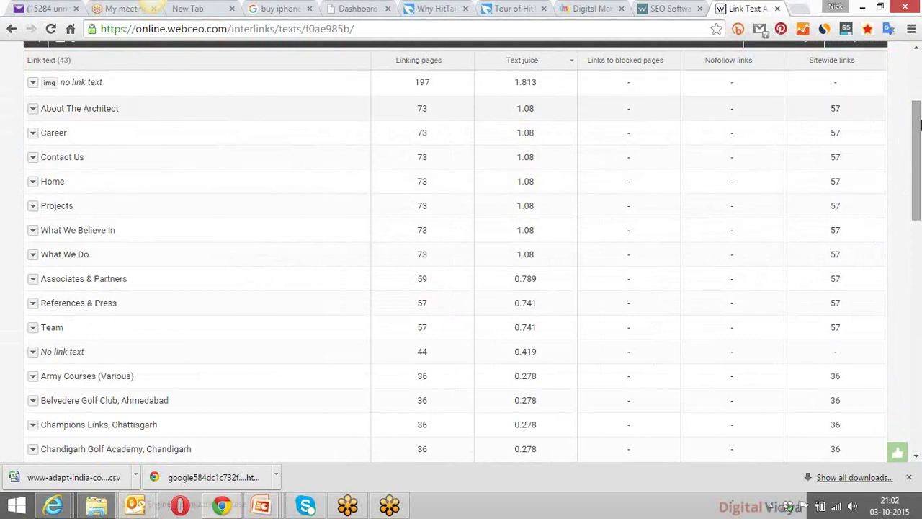
pyautogui.click(33, 82)
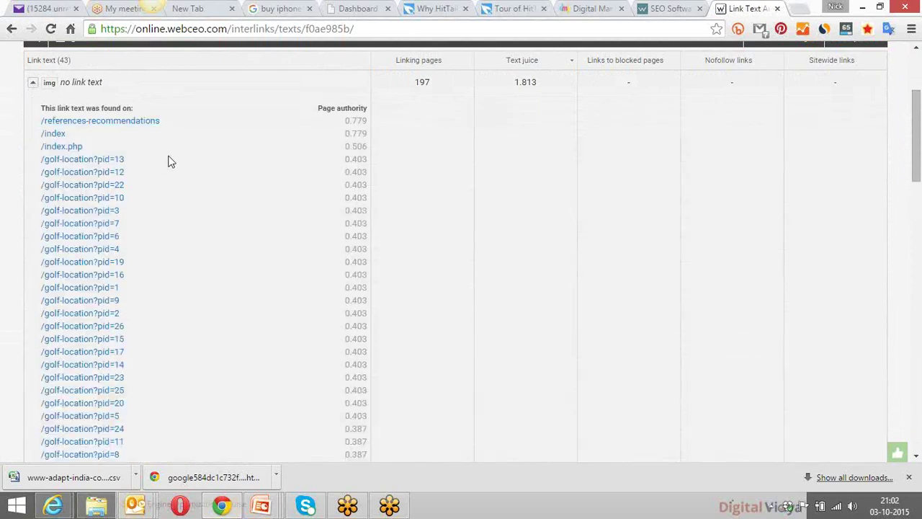
pyautogui.scroll(-4, 168, 162)
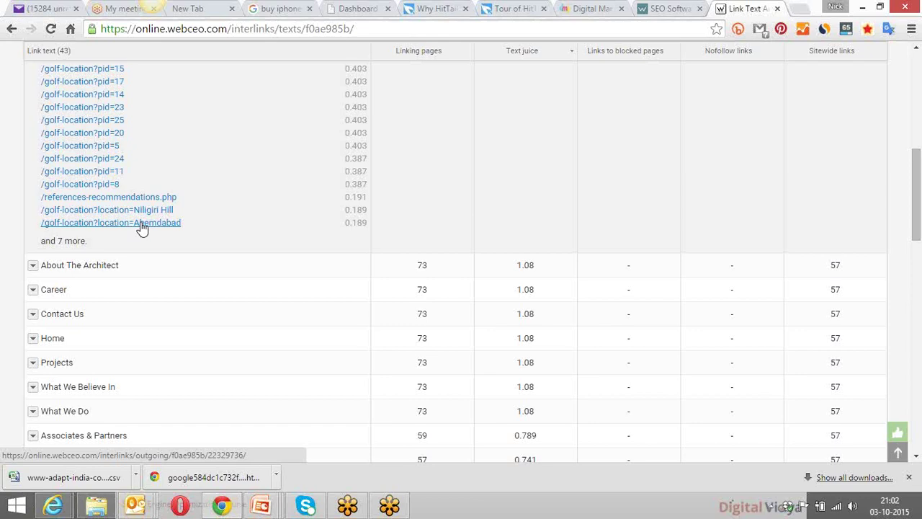
pyautogui.scroll(-8, 143, 226)
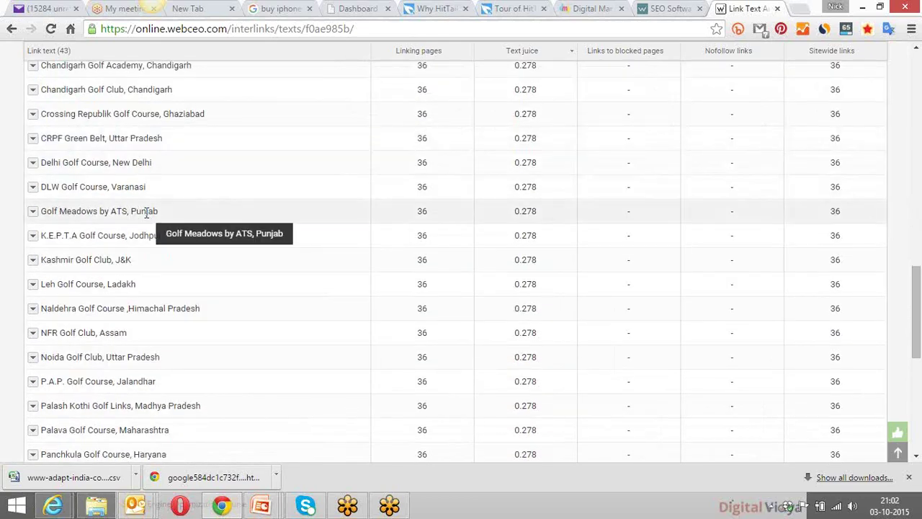
pyautogui.scroll(-1, 146, 212)
pyautogui.scroll(-5, 146, 218)
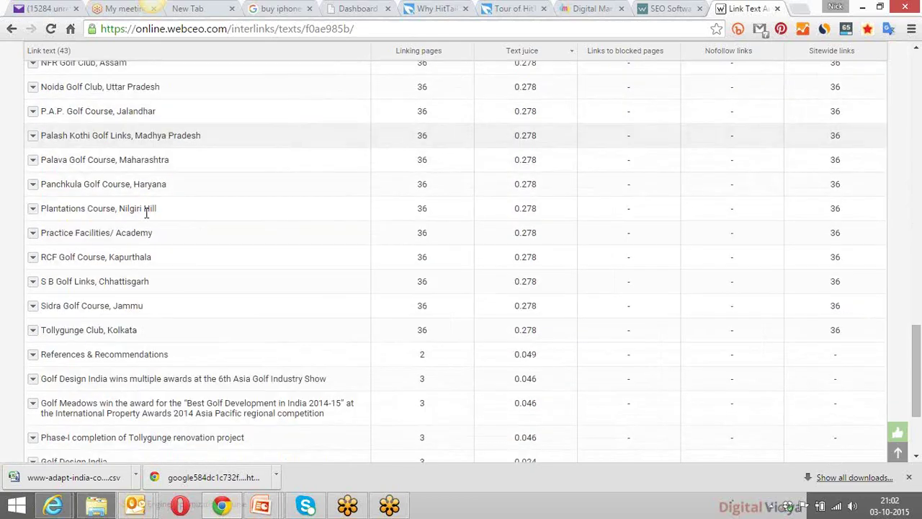
pyautogui.scroll(14, 145, 217)
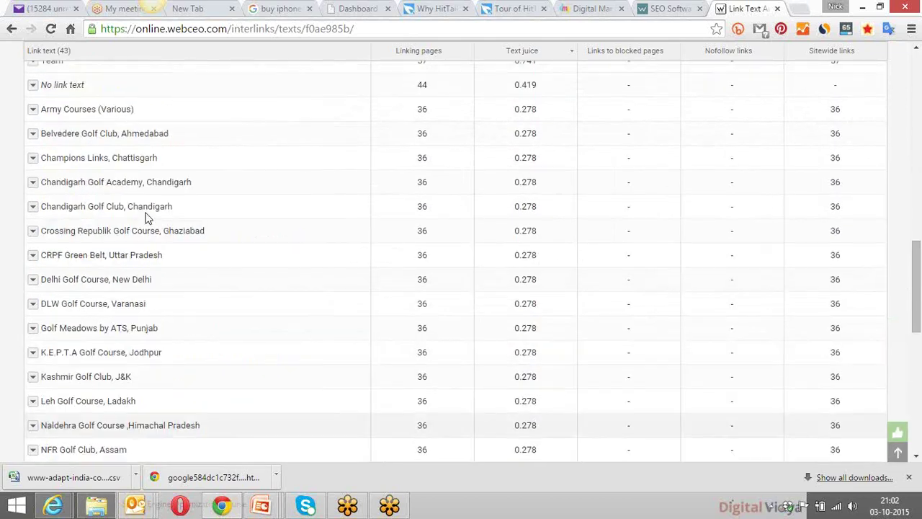
pyautogui.scroll(4, 144, 217)
pyautogui.scroll(-2, 145, 217)
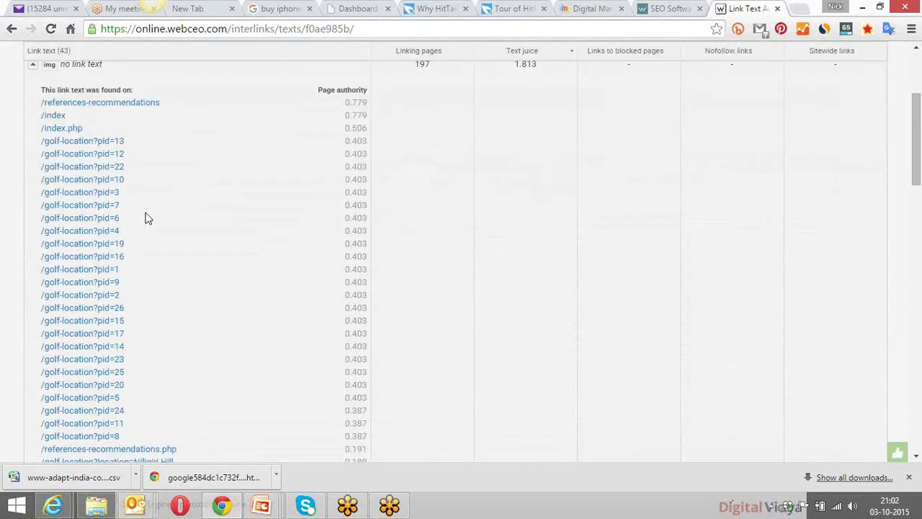
pyautogui.scroll(2, 145, 217)
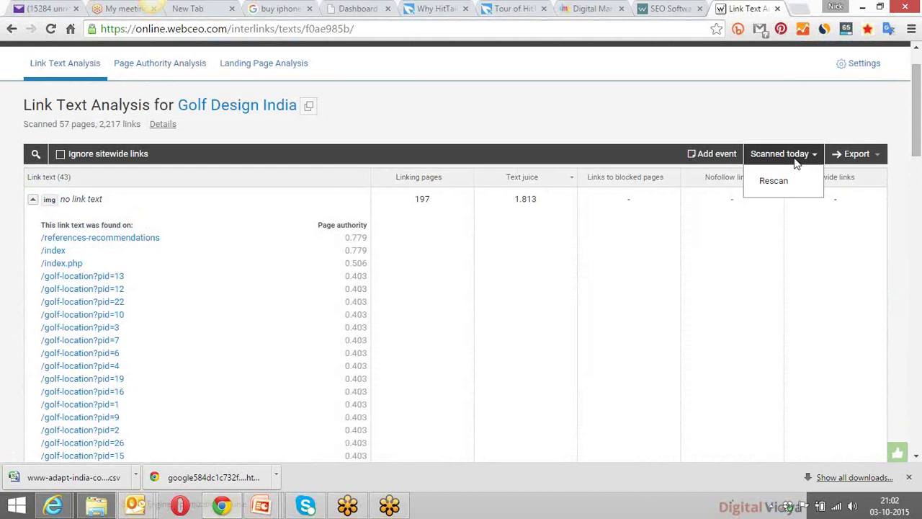
# Request a rescan of the Link Text Analysis report and sort its table by link text in ascending order.
pyautogui.click(780, 180)
pyautogui.click(778, 182)
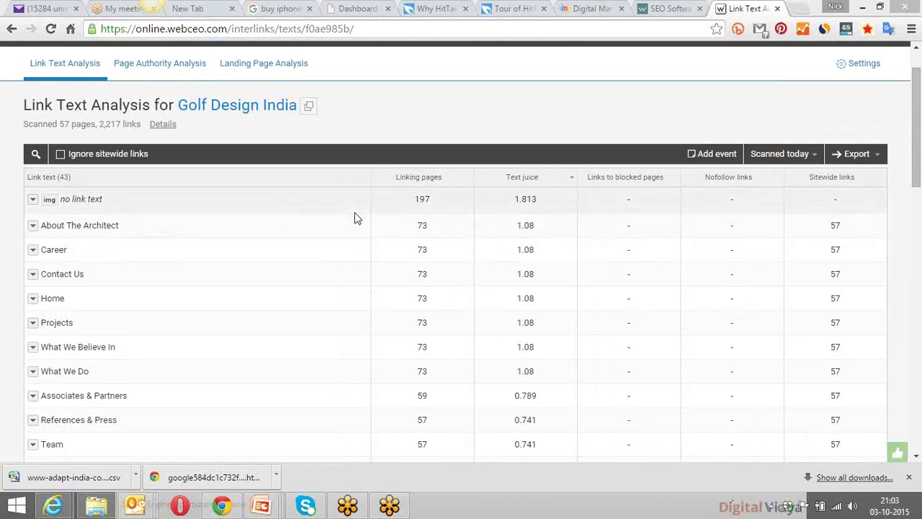
pyautogui.click(136, 184)
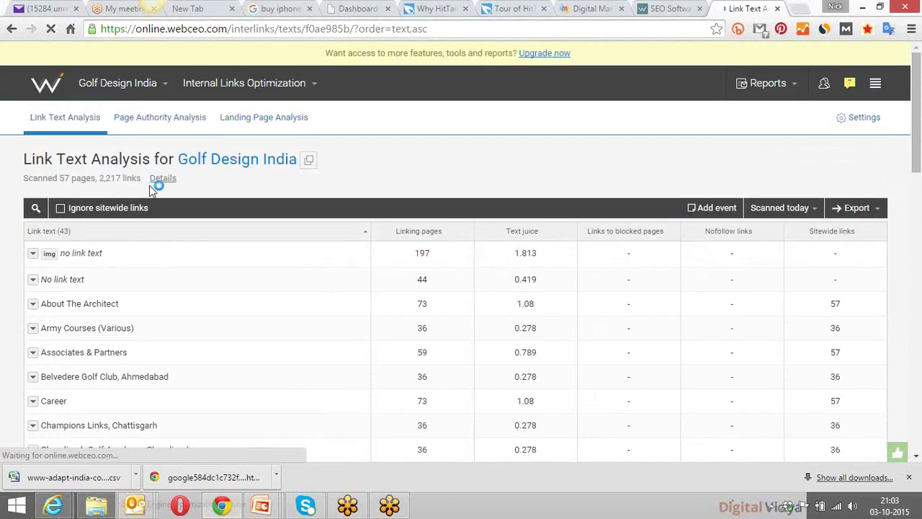
# Open the details of the scanned pages and links to view the site's scan statistics and page structure.
pyautogui.moveTo(60, 178); pyautogui.dragTo(138, 178)
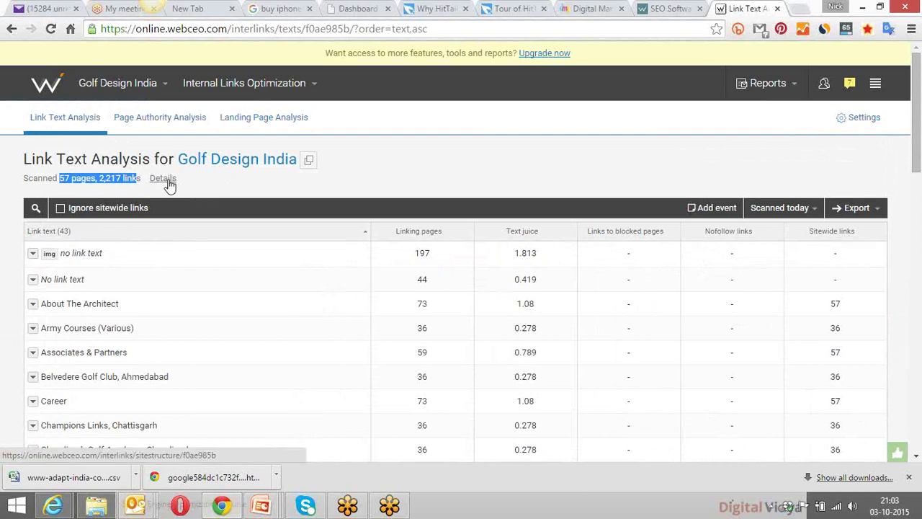
pyautogui.click(164, 182)
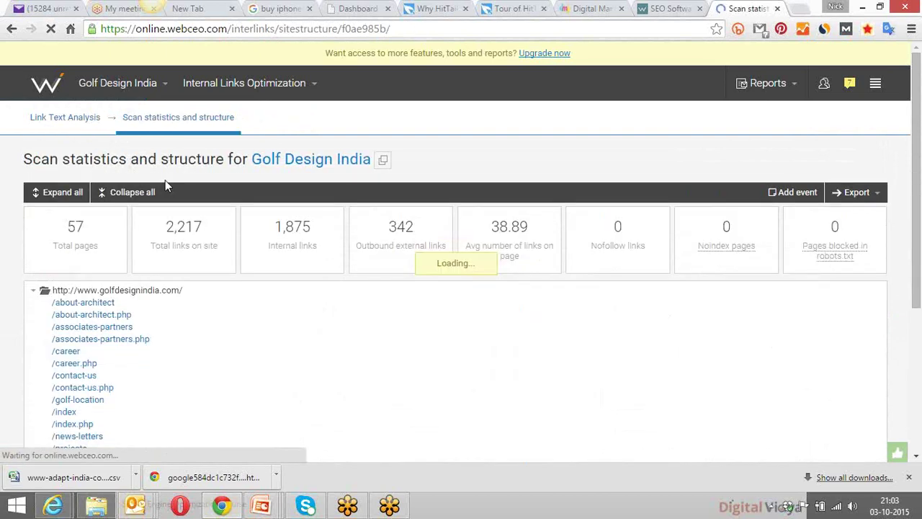
pyautogui.scroll(-1, 328, 182)
pyautogui.scroll(-1, 331, 185)
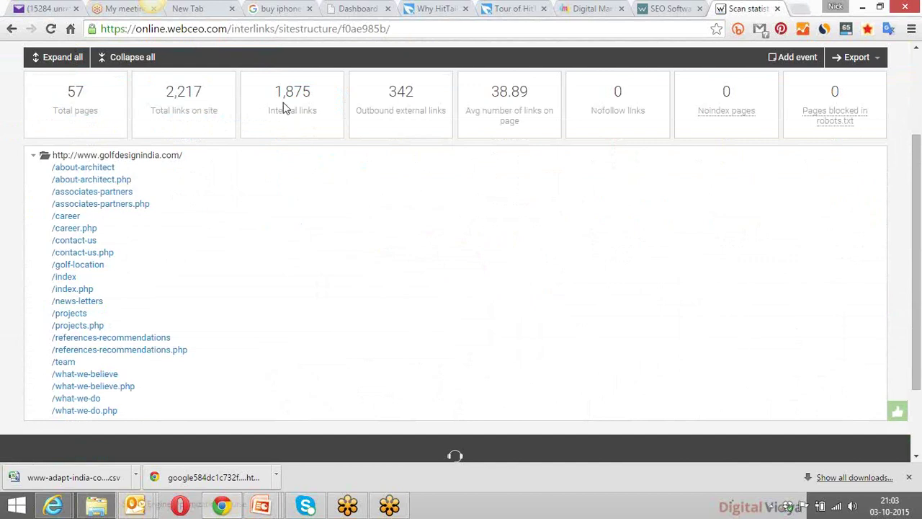
# Examine the scan statistics for internal links, outbound external links, total links on site and total pages.
pyautogui.moveTo(282, 91); pyautogui.dragTo(314, 96)
pyautogui.moveTo(387, 93); pyautogui.dragTo(420, 90)
pyautogui.scroll(2, 290, 183)
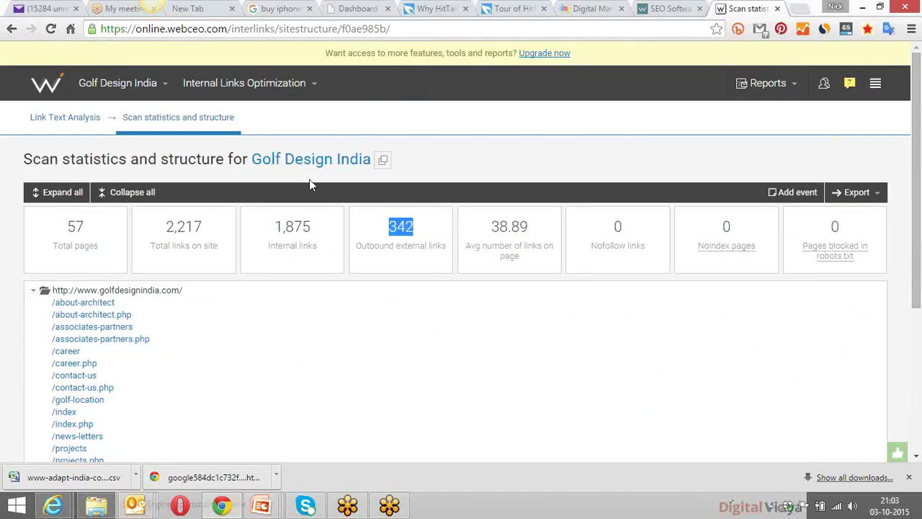
pyautogui.moveTo(273, 226); pyautogui.dragTo(313, 226)
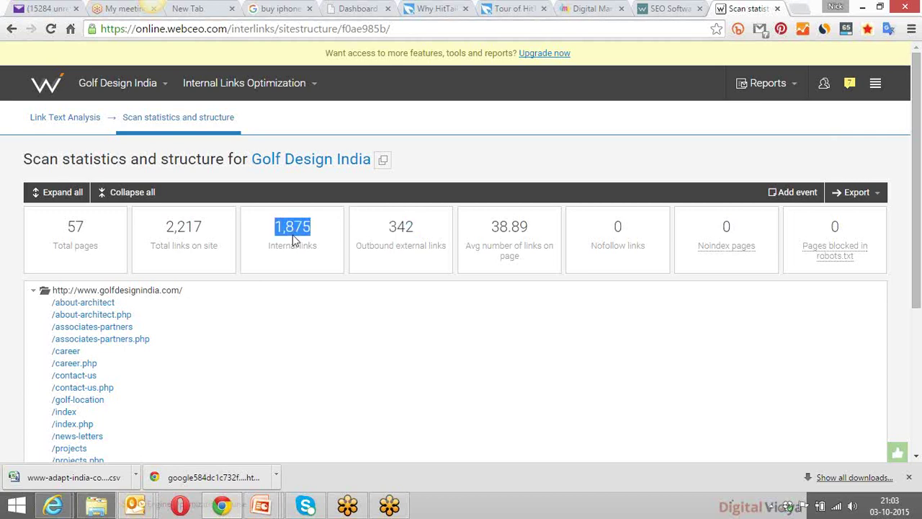
pyautogui.moveTo(388, 226); pyautogui.dragTo(416, 226)
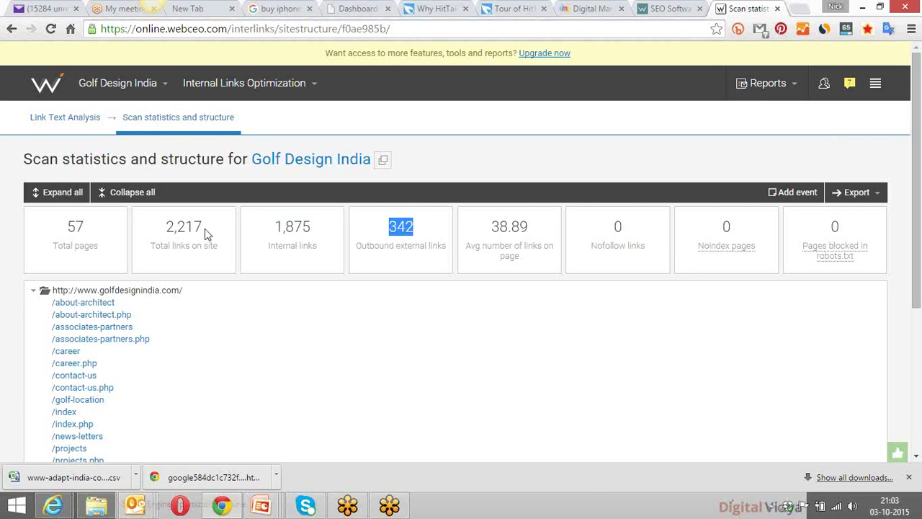
pyautogui.moveTo(205, 228); pyautogui.dragTo(164, 227)
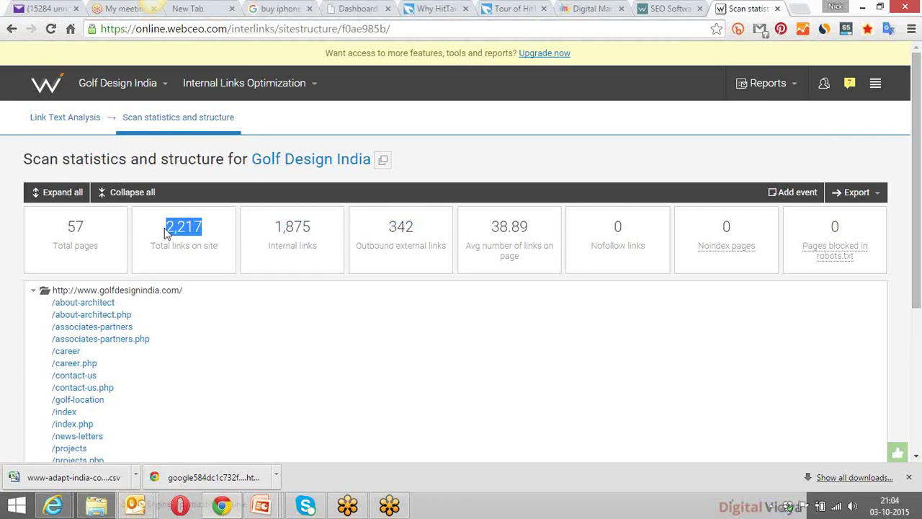
pyautogui.moveTo(86, 226); pyautogui.dragTo(67, 227)
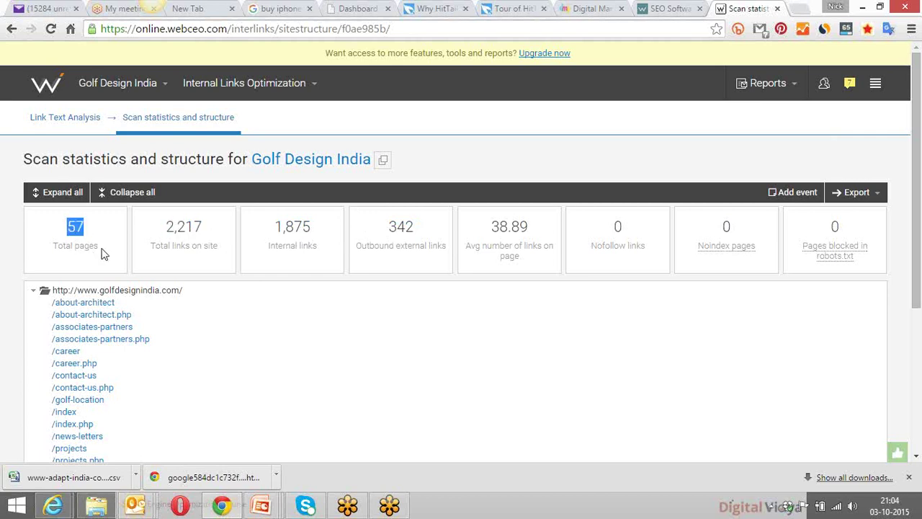
pyautogui.moveTo(101, 252); pyautogui.dragTo(84, 224)
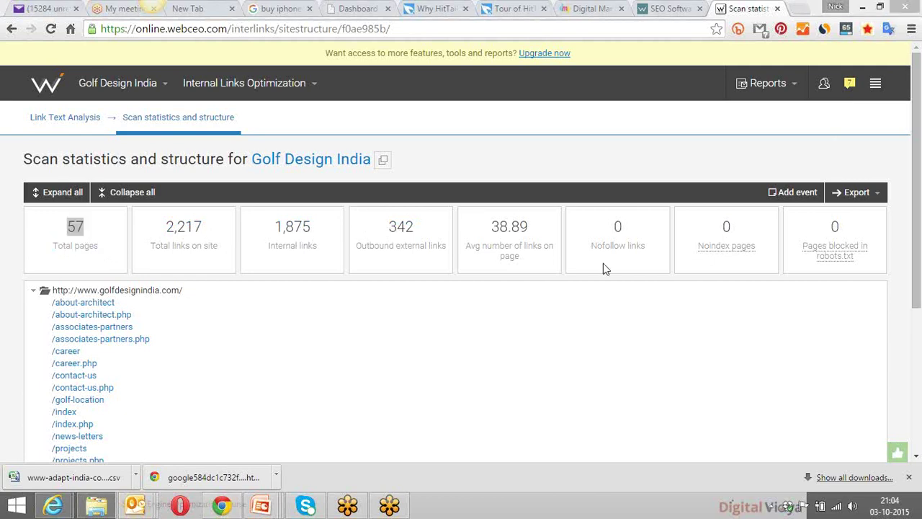
# Open Sitemap Generation for Golf Design India and read the upload, robots.txt and crawler access instructions.
pyautogui.click(315, 85)
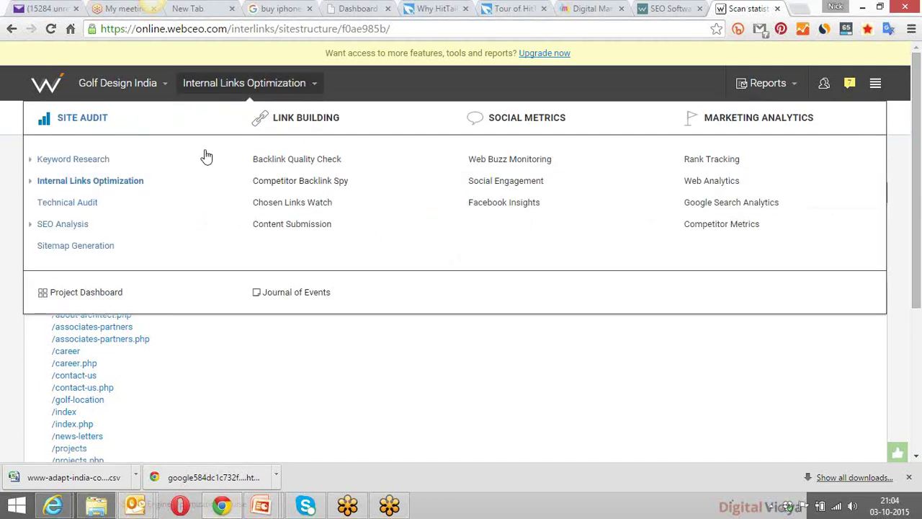
pyautogui.click(66, 207)
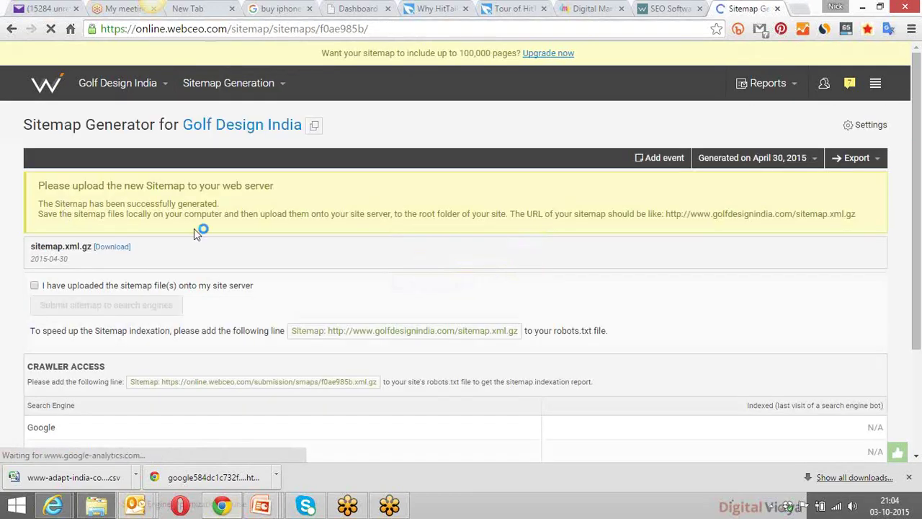
pyautogui.scroll(-1, 195, 234)
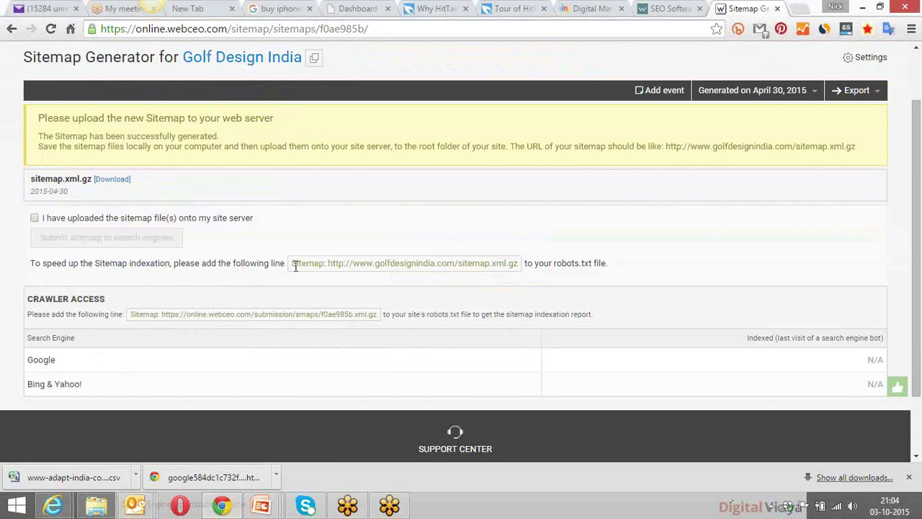
pyautogui.scroll(-1, 295, 266)
pyautogui.scroll(2, 295, 271)
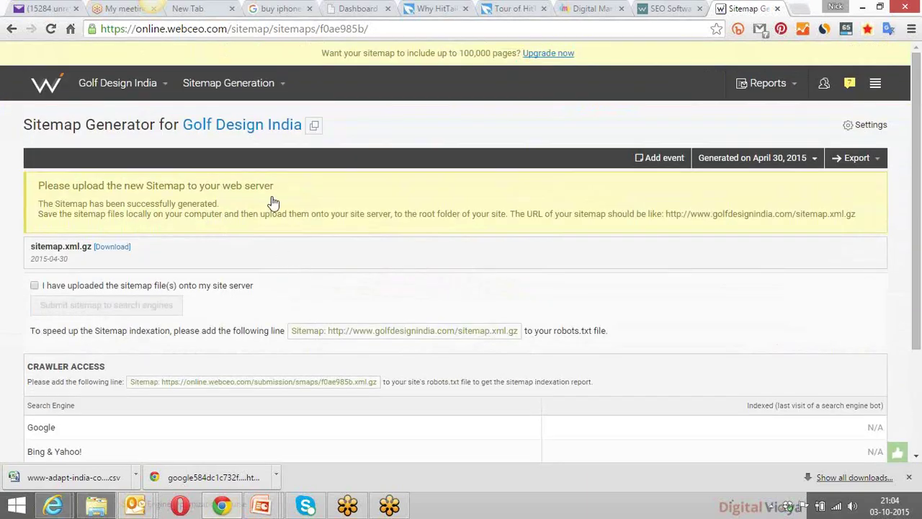
# Regenerate the sitemap for Golf Design India and check the generation date of sitemap.xml.gz.
pyautogui.click(760, 164)
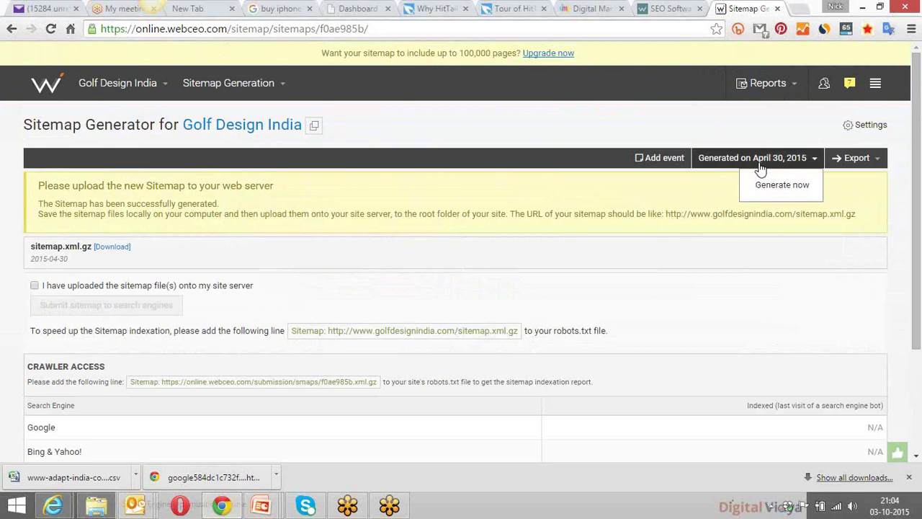
pyautogui.click(782, 186)
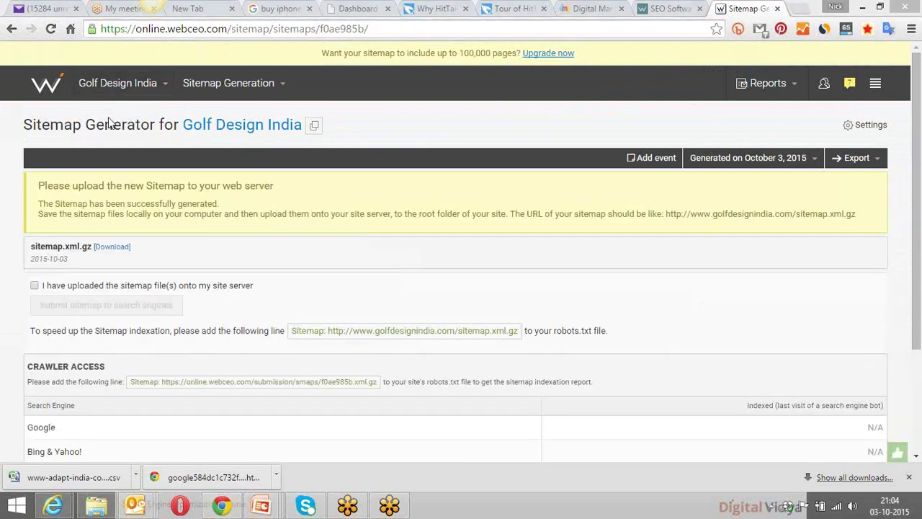
pyautogui.moveTo(915, 124); pyautogui.dragTo(914, 228)
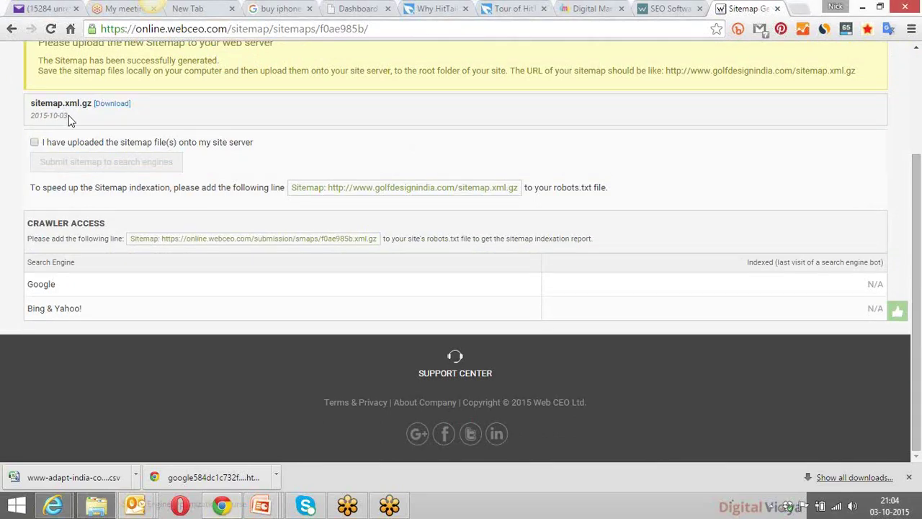
pyautogui.moveTo(69, 115); pyautogui.dragTo(38, 121)
# Download sitemap.xml.gz and view the available actions for the downloaded file.
pyautogui.click(113, 106)
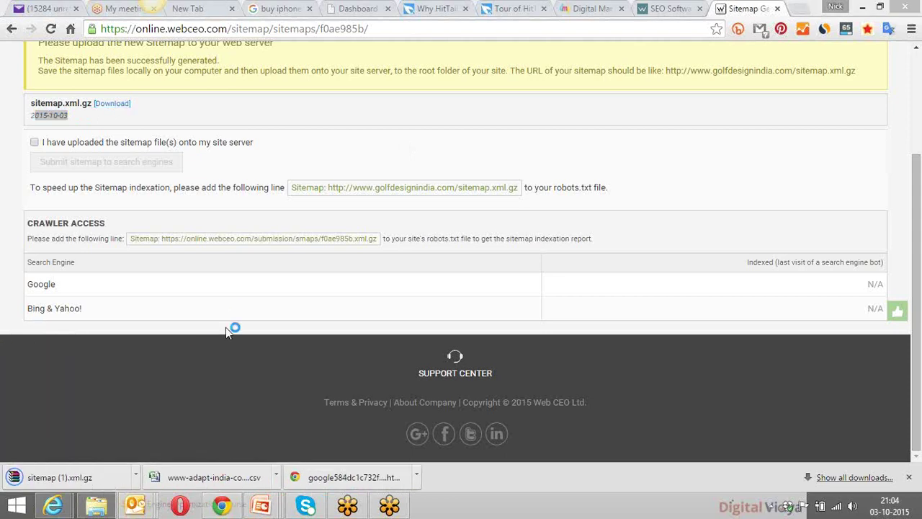
pyautogui.click(136, 477)
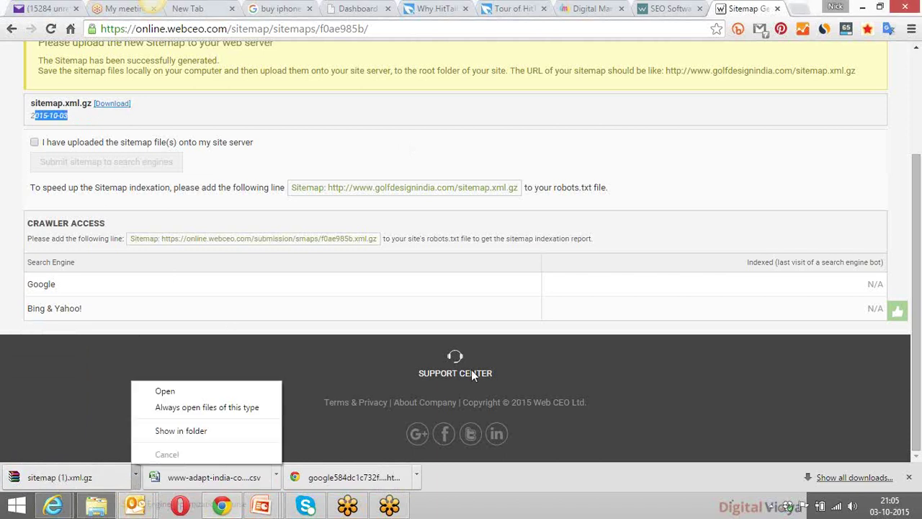
pyautogui.click(528, 350)
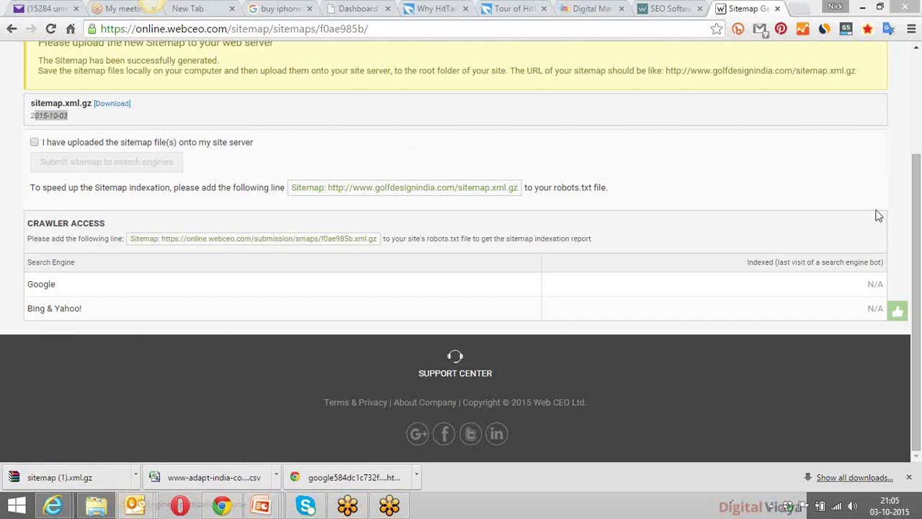
pyautogui.moveTo(917, 208); pyautogui.dragTo(918, 83)
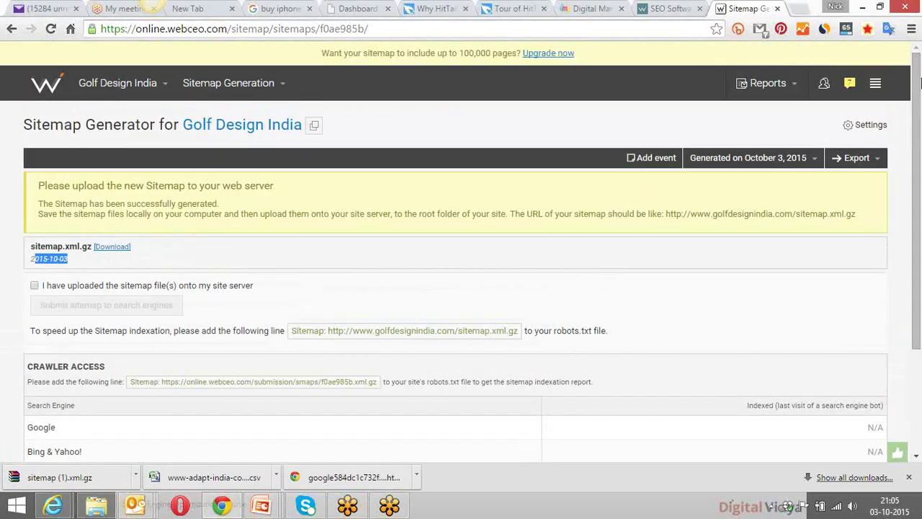
# Open the Backlink Quality Check tool summary for Golf Design India and view its scan options.
pyautogui.click(285, 85)
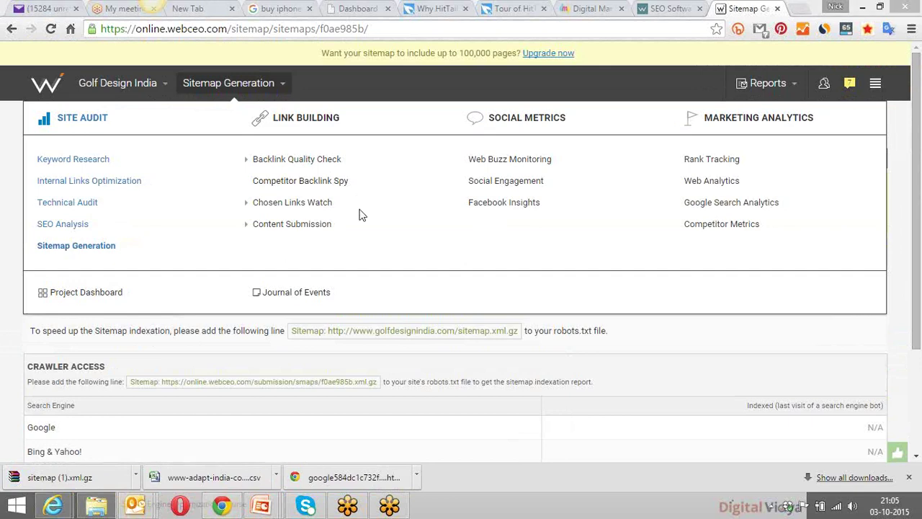
pyautogui.click(322, 161)
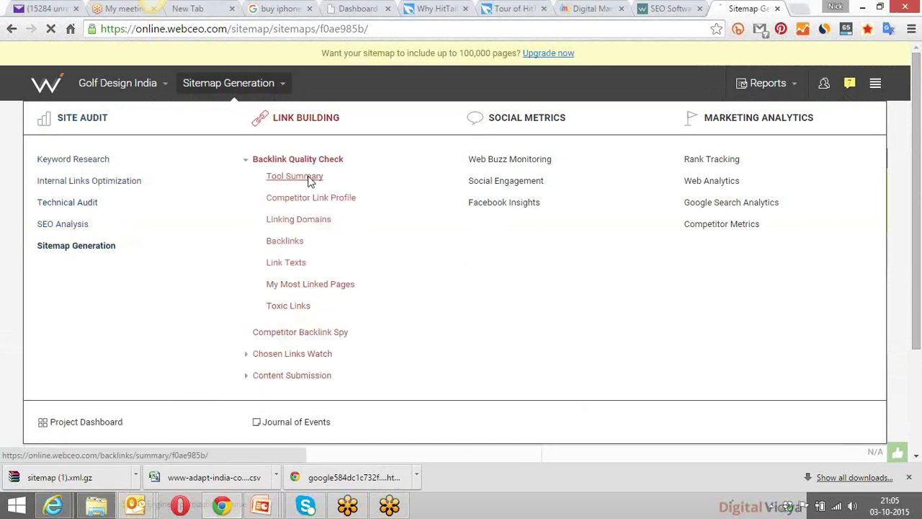
pyautogui.click(309, 179)
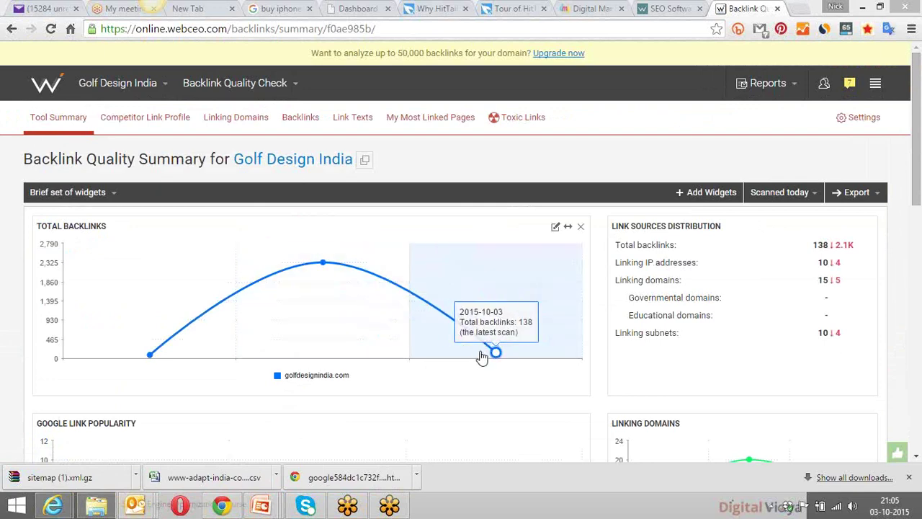
pyautogui.click(806, 204)
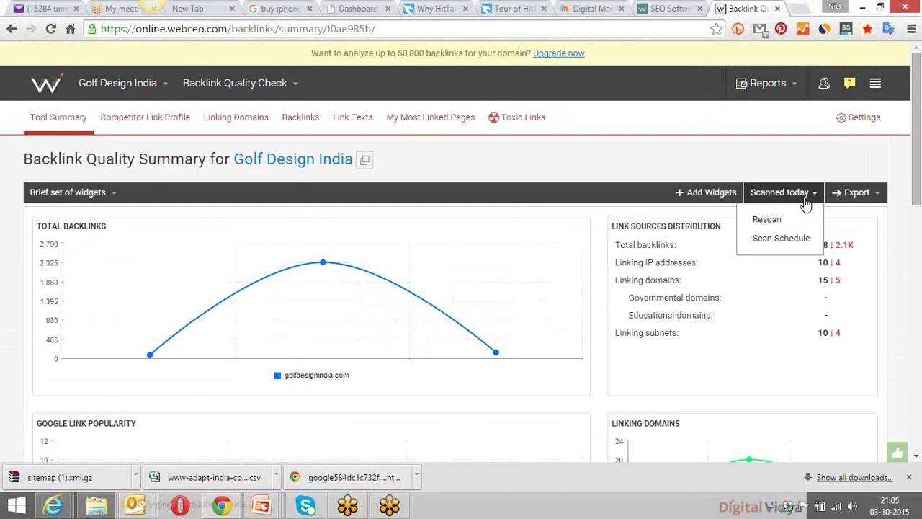
pyautogui.click(905, 140)
# Examine the link sources distribution, the linking domains, and the total backlinks for each scan date in the summary.
pyautogui.scroll(-1, 920, 121)
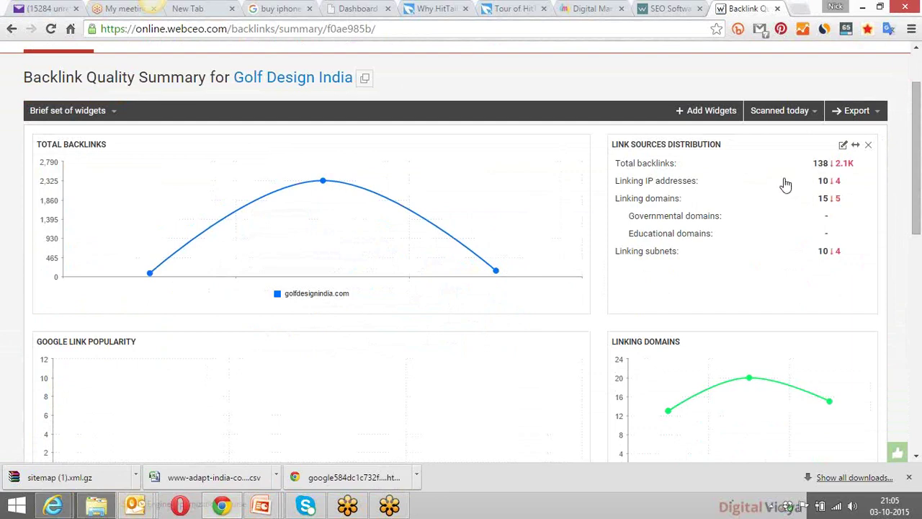
pyautogui.moveTo(918, 97); pyautogui.dragTo(919, 166)
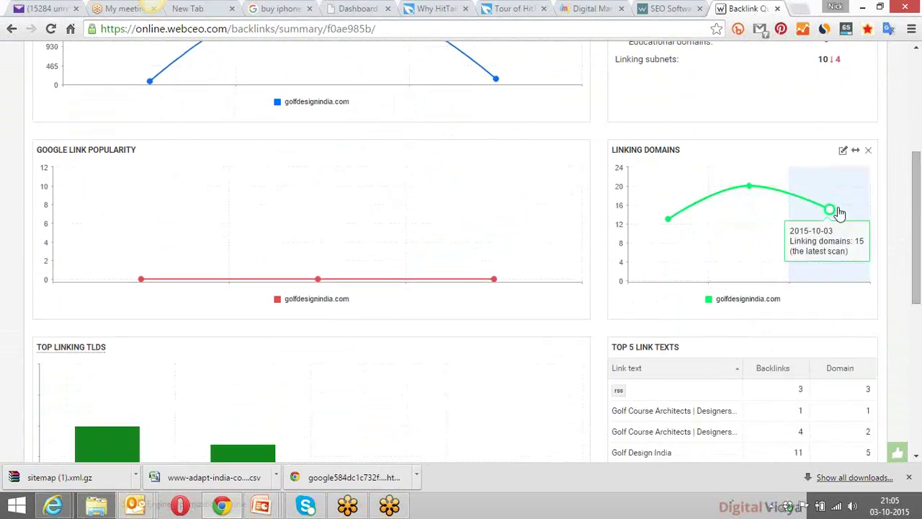
pyautogui.moveTo(918, 183); pyautogui.dragTo(919, 120)
pyautogui.moveTo(327, 154)
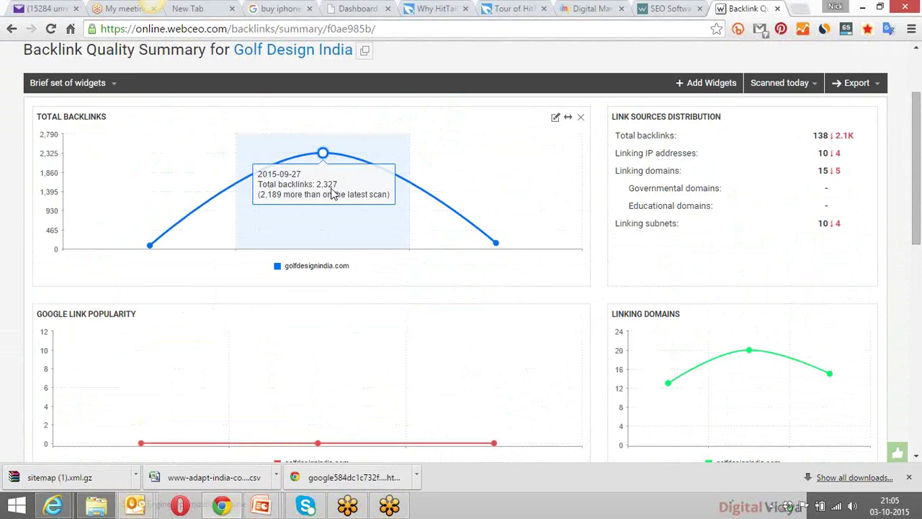
pyautogui.moveTo(496, 262)
pyautogui.moveTo(150, 246)
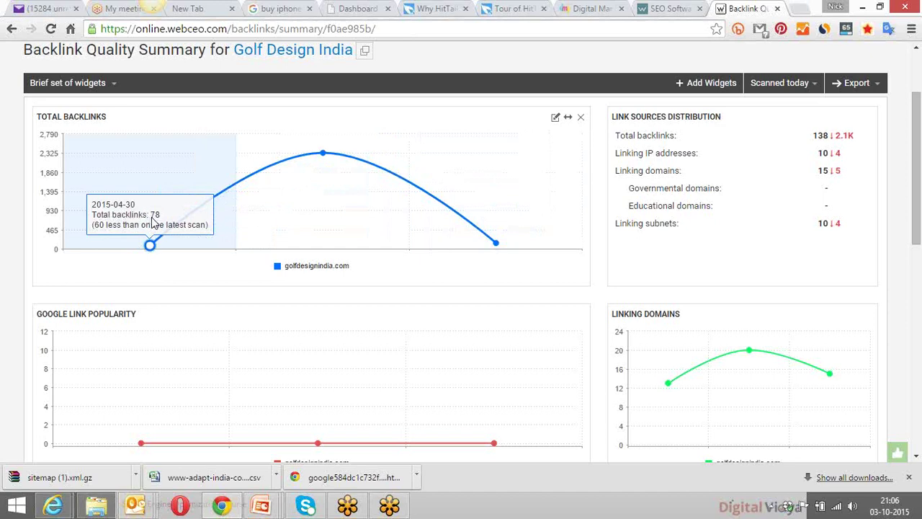
pyautogui.moveTo(312, 183)
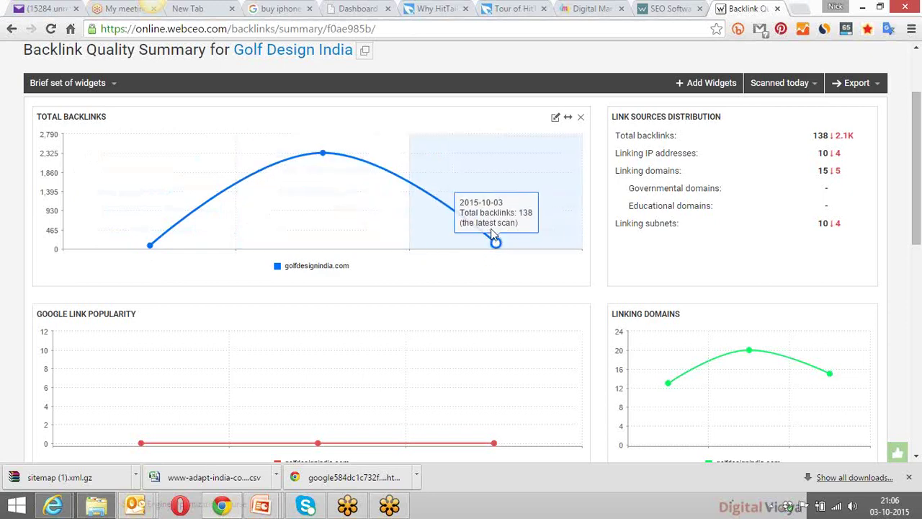
# Rescan the backlinks and check the total backlinks chart again.
pyautogui.click(777, 93)
pyautogui.click(766, 110)
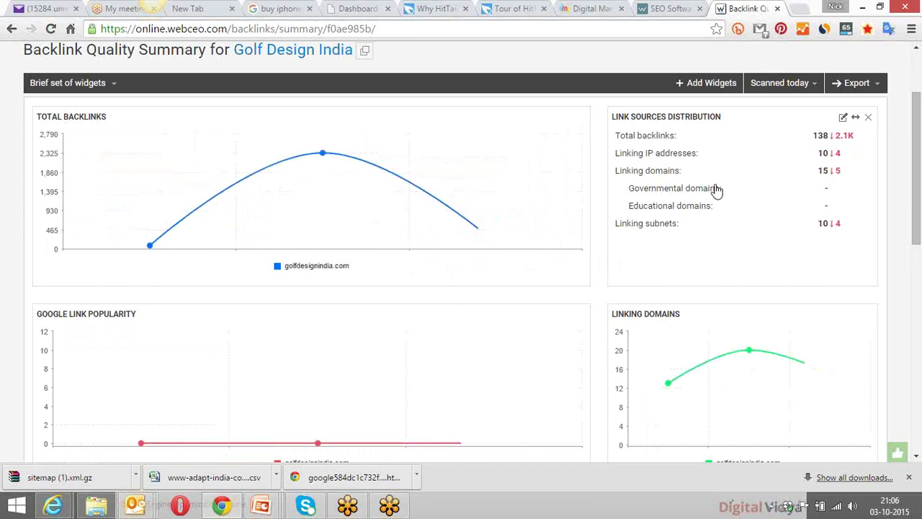
pyautogui.moveTo(497, 239)
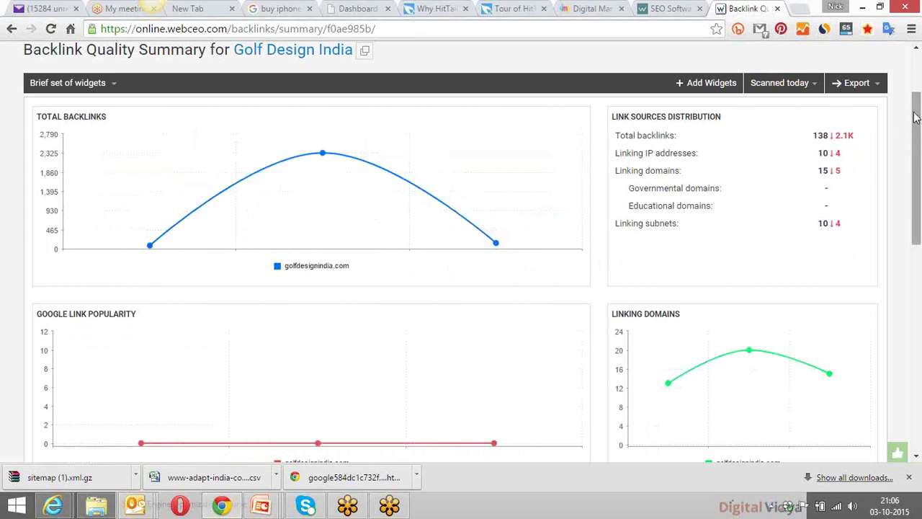
pyautogui.moveTo(913, 118); pyautogui.dragTo(914, 122)
pyautogui.moveTo(327, 132)
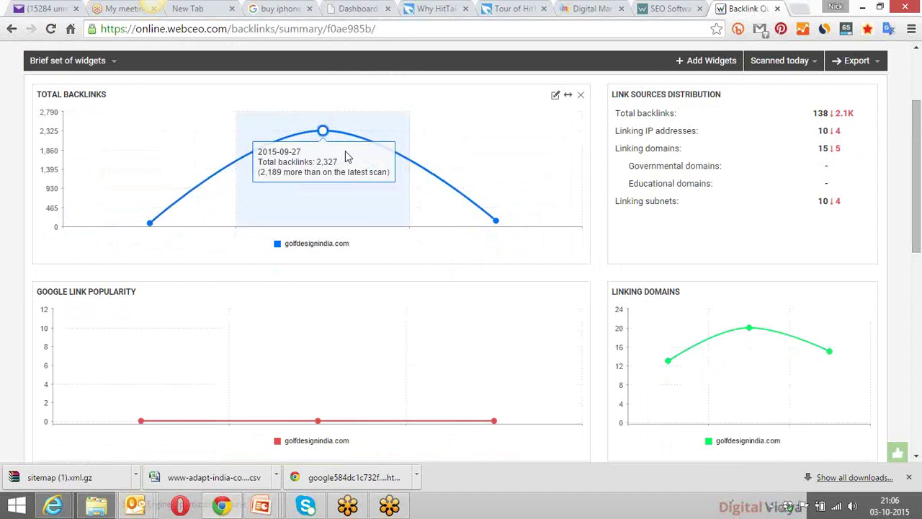
# Examine the linking domains for each scan date, the top 5 link texts, and the total backlinks with competitors.
pyautogui.moveTo(918, 115); pyautogui.dragTo(915, 197)
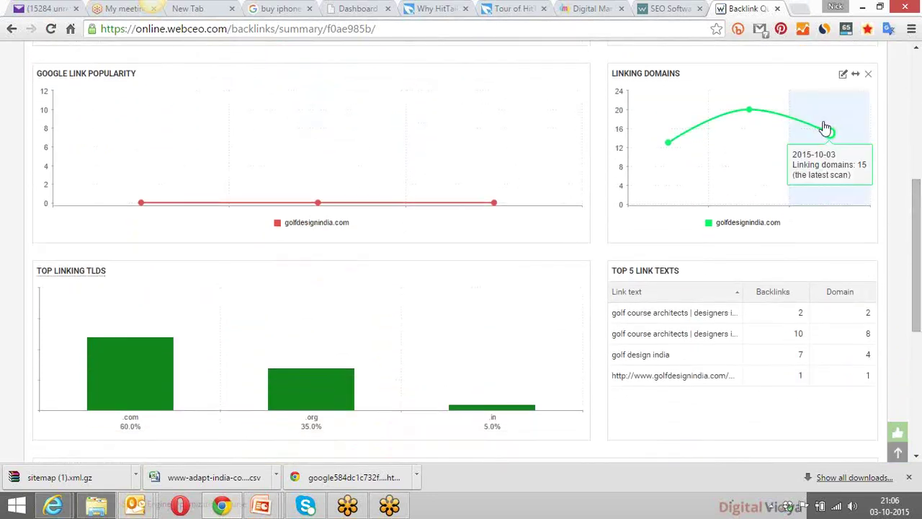
pyautogui.moveTo(818, 135)
pyautogui.moveTo(669, 145)
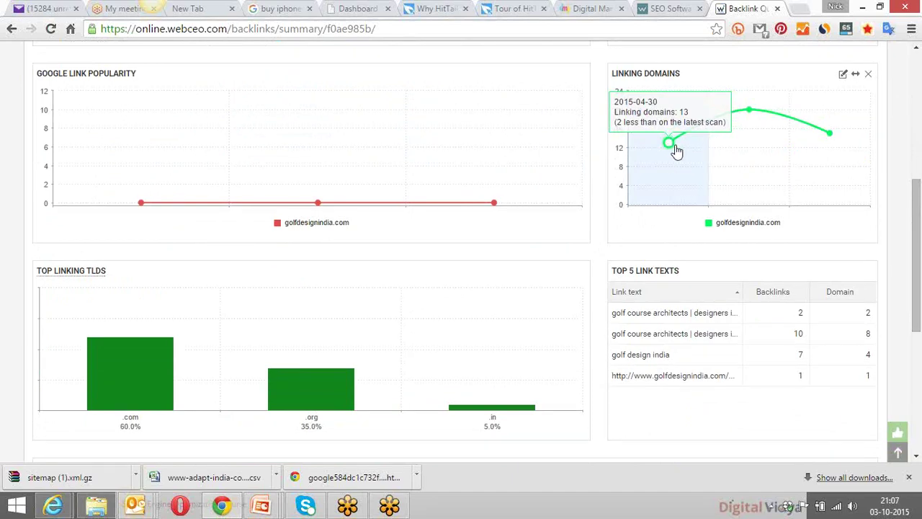
pyautogui.moveTo(747, 118)
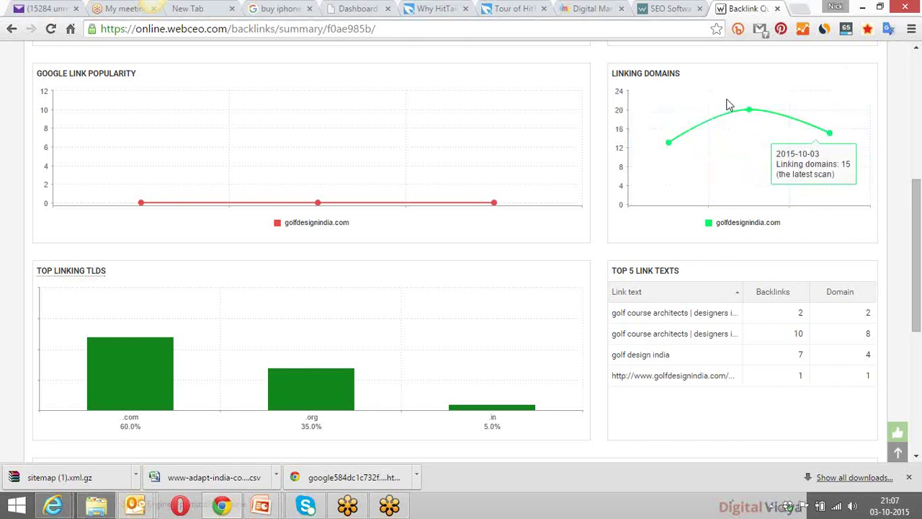
pyautogui.moveTo(917, 189); pyautogui.dragTo(916, 266)
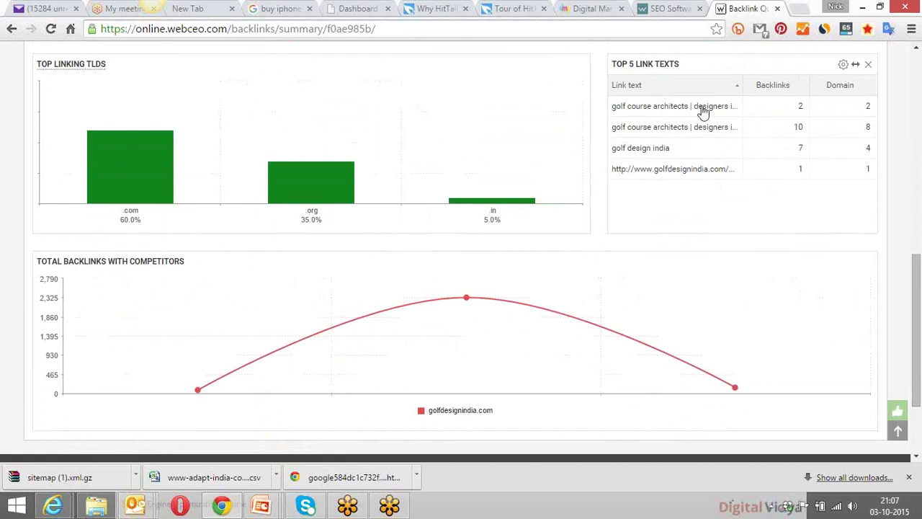
pyautogui.moveTo(917, 268); pyautogui.dragTo(917, 291)
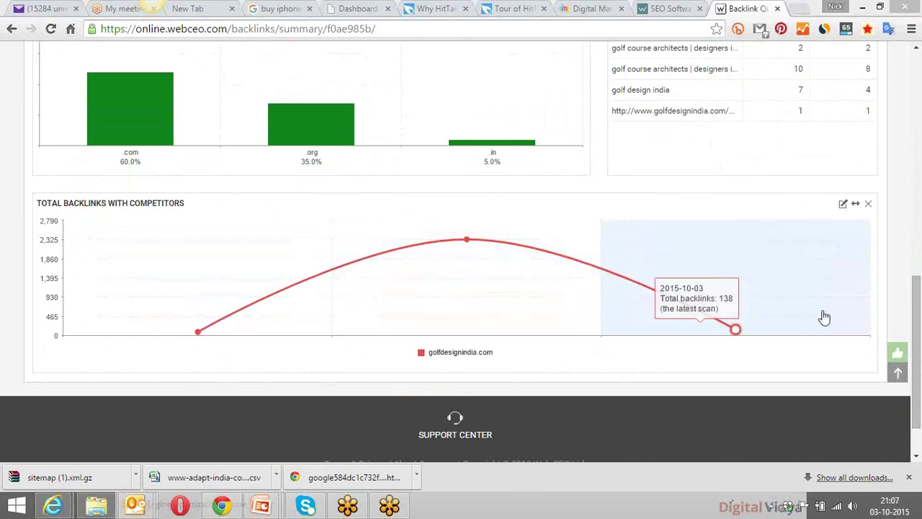
# Read the Top Linking TLDs chart for the shares of .com, .org and .in domains.
pyautogui.scroll(3, 919, 325)
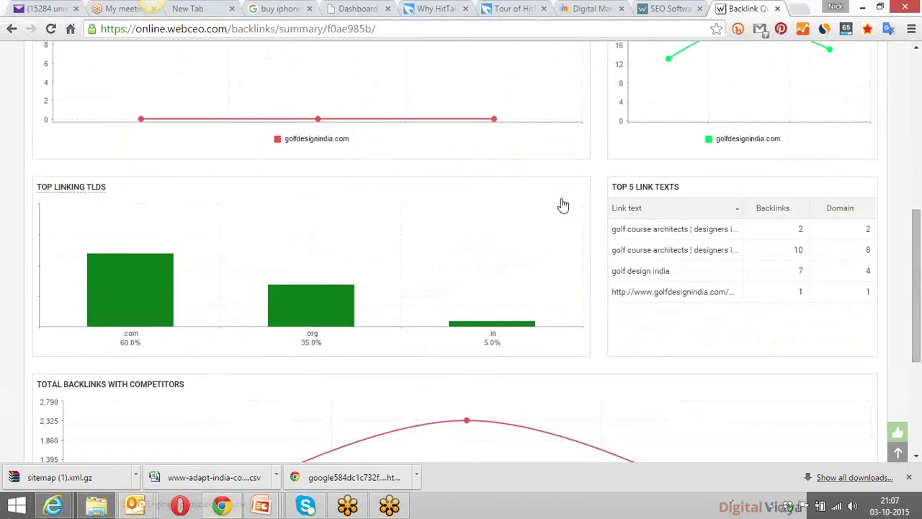
pyautogui.moveTo(133, 302)
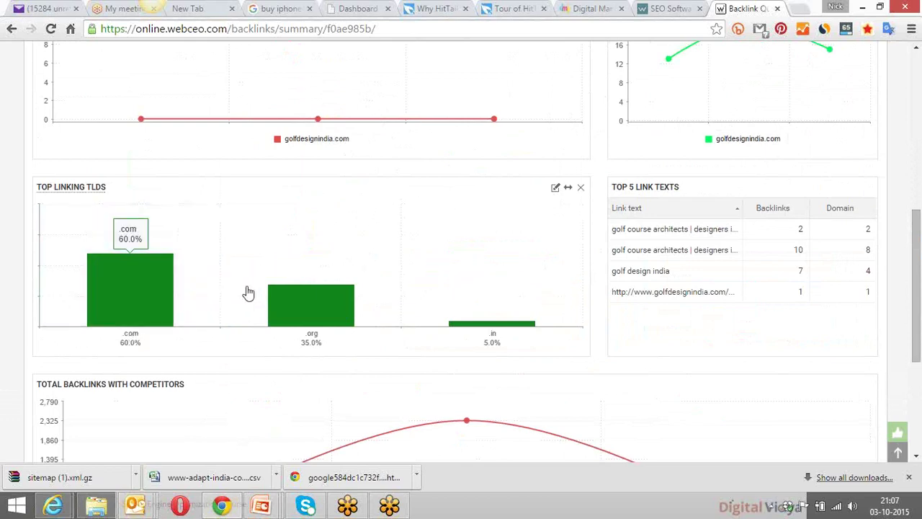
pyautogui.moveTo(300, 306)
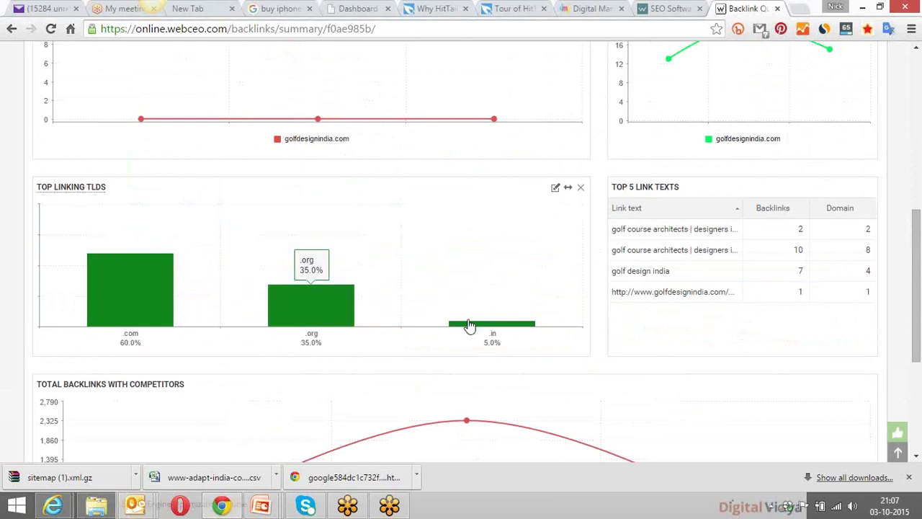
pyautogui.moveTo(497, 330)
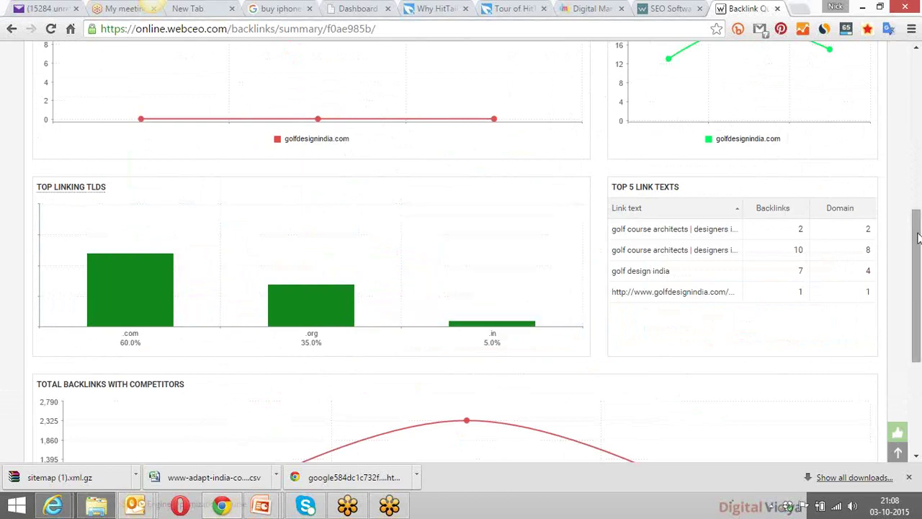
# Open the Competitor Link Profile and review its trust flow, authority, backlink and linking domain parameters.
pyautogui.moveTo(919, 239); pyautogui.dragTo(916, 78)
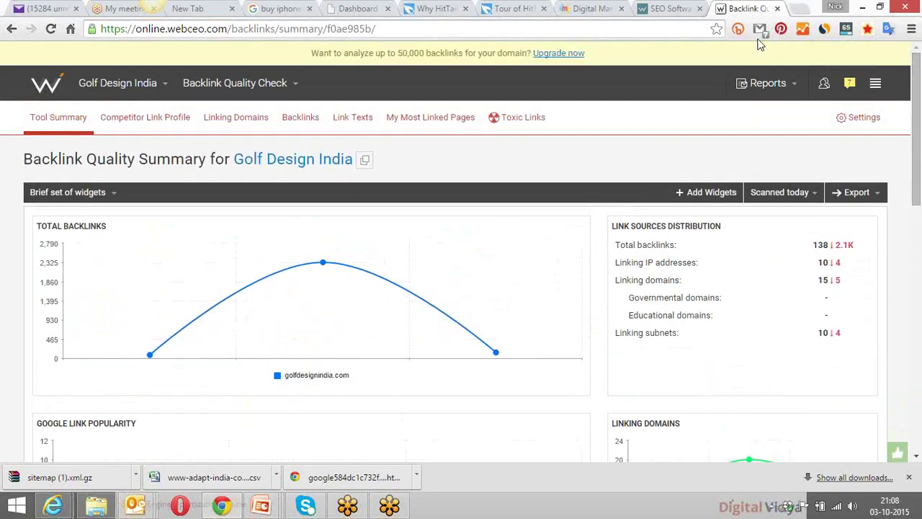
pyautogui.click(134, 123)
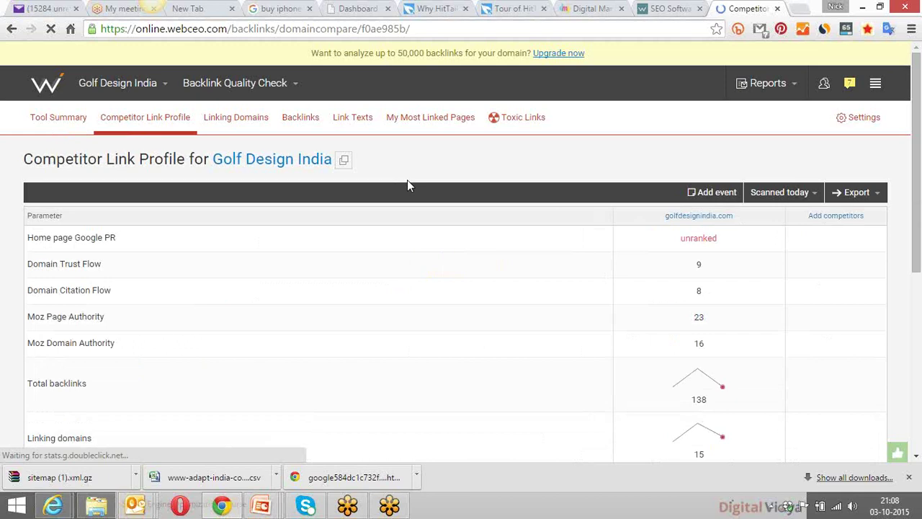
pyautogui.scroll(-3, 408, 186)
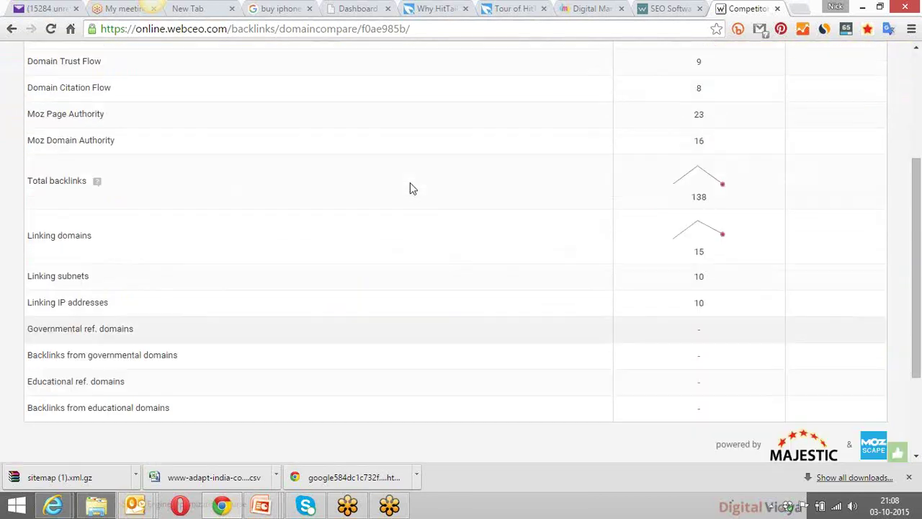
pyautogui.scroll(2, 410, 188)
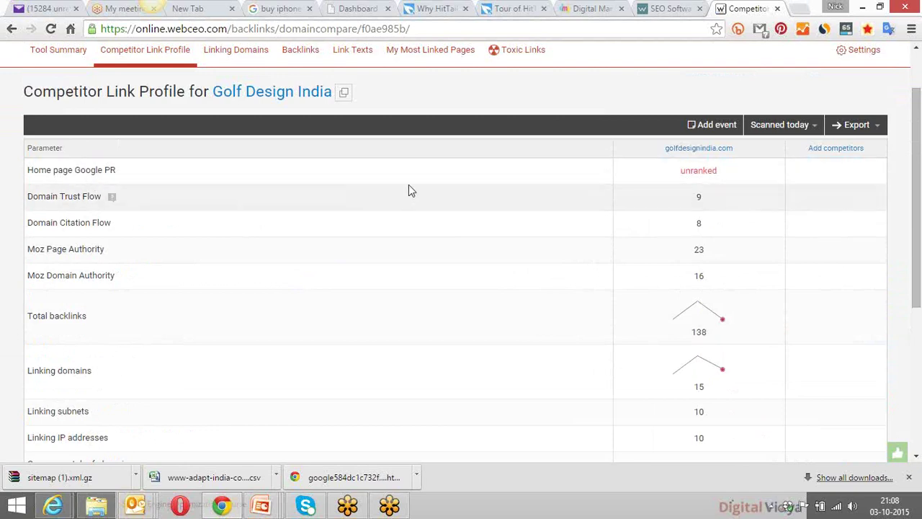
# Set golfdigest.com, golf.com, golfadvisor.com and golfnow.com as the competitors to compare with Golf Design India and save the settings.
pyautogui.click(838, 153)
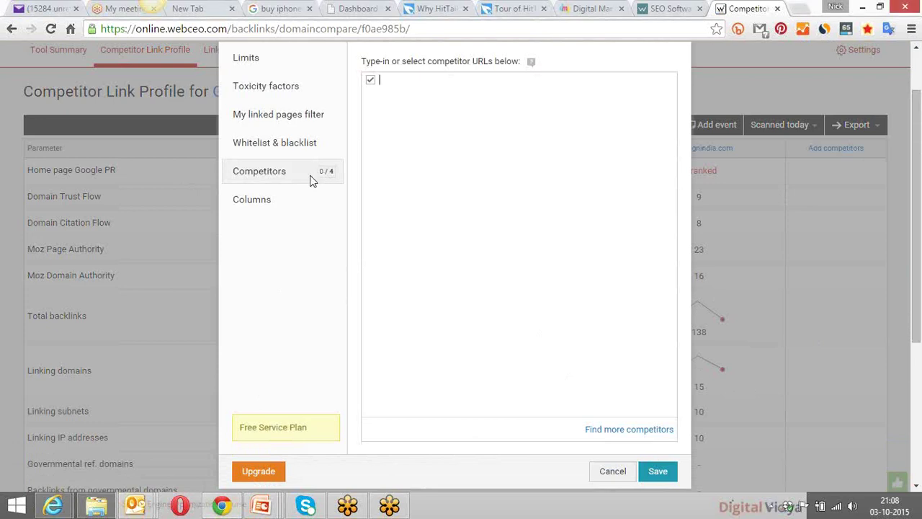
pyautogui.click(653, 472)
pyautogui.click(653, 473)
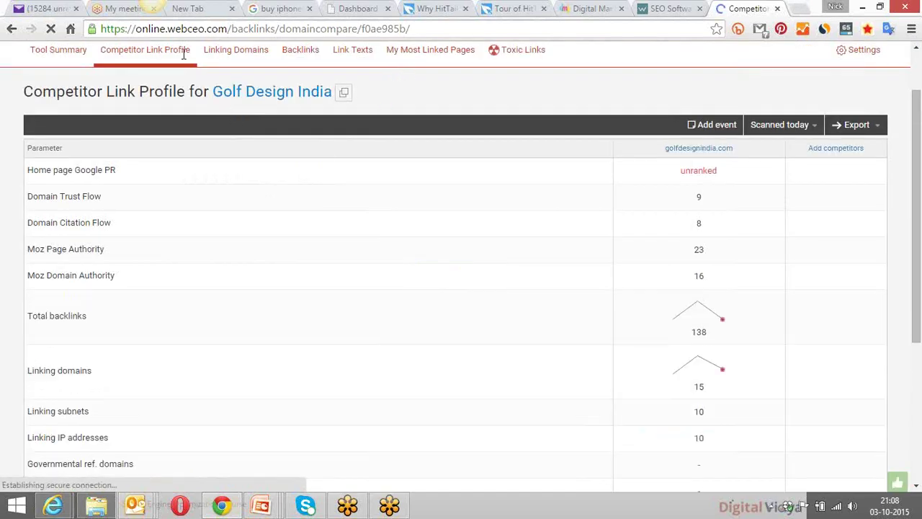
pyautogui.click(833, 148)
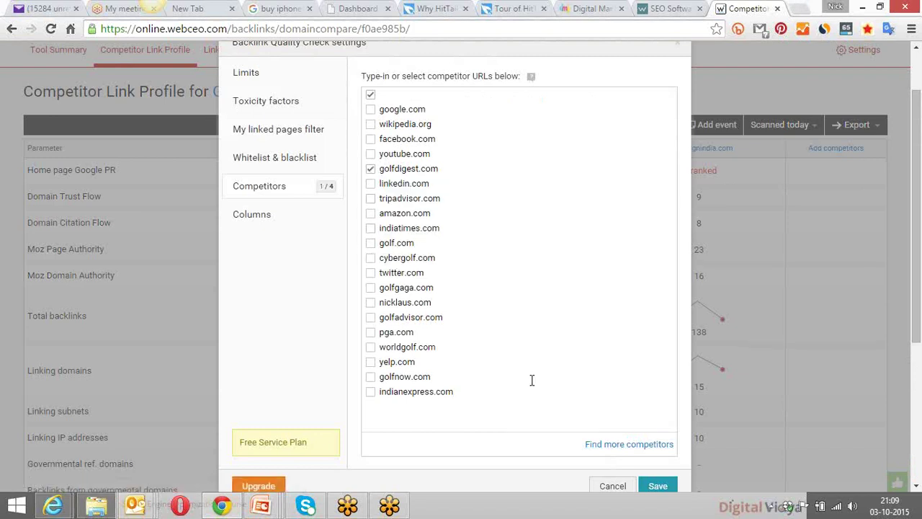
pyautogui.click(370, 377)
pyautogui.click(370, 245)
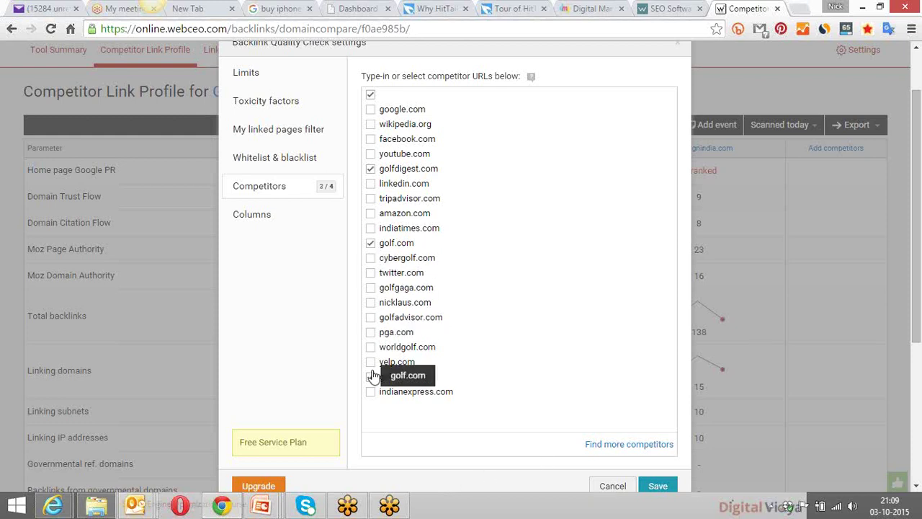
pyautogui.click(370, 349)
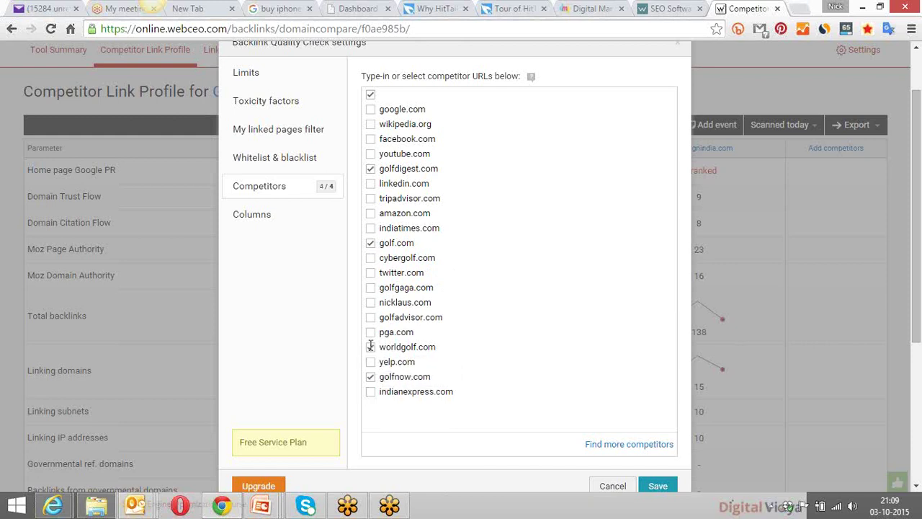
pyautogui.click(370, 318)
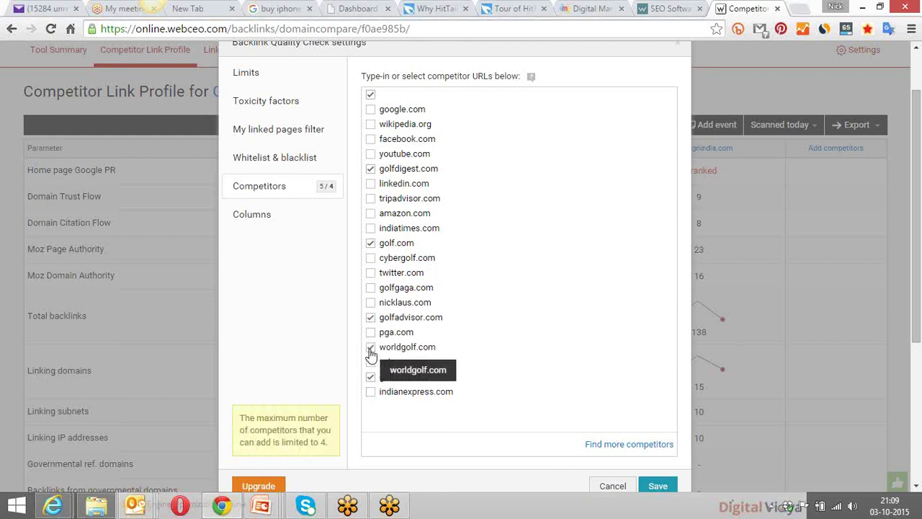
pyautogui.click(370, 347)
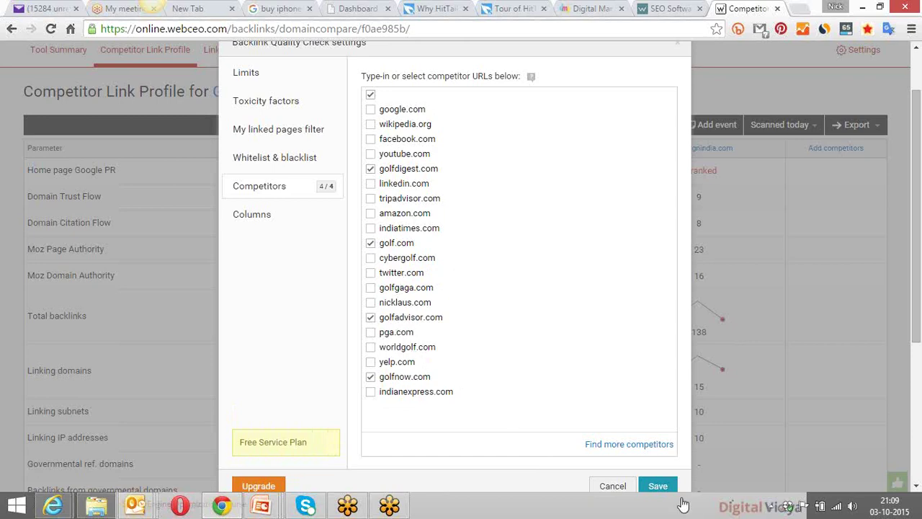
pyautogui.click(659, 487)
pyautogui.click(664, 488)
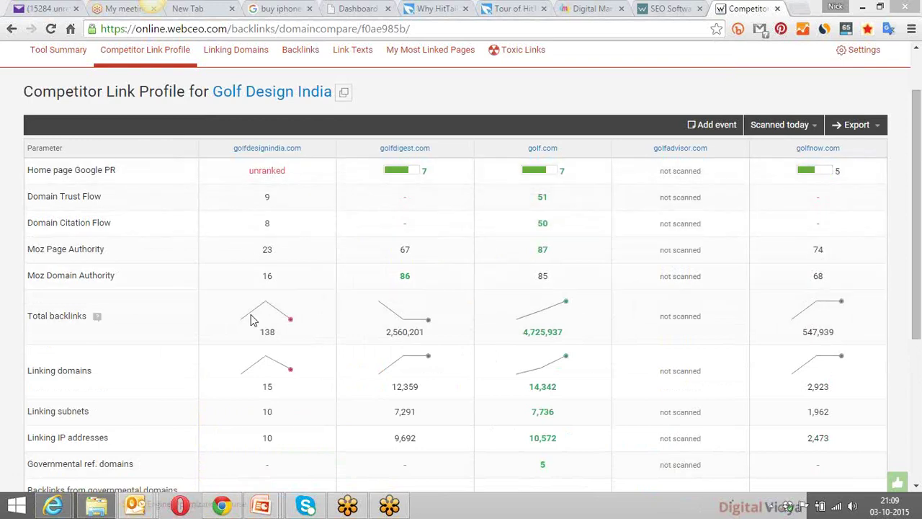
# Compare the total backlinks across the competitor sites and export the Competitor Link Profile as a PDF.
pyautogui.moveTo(451, 298)
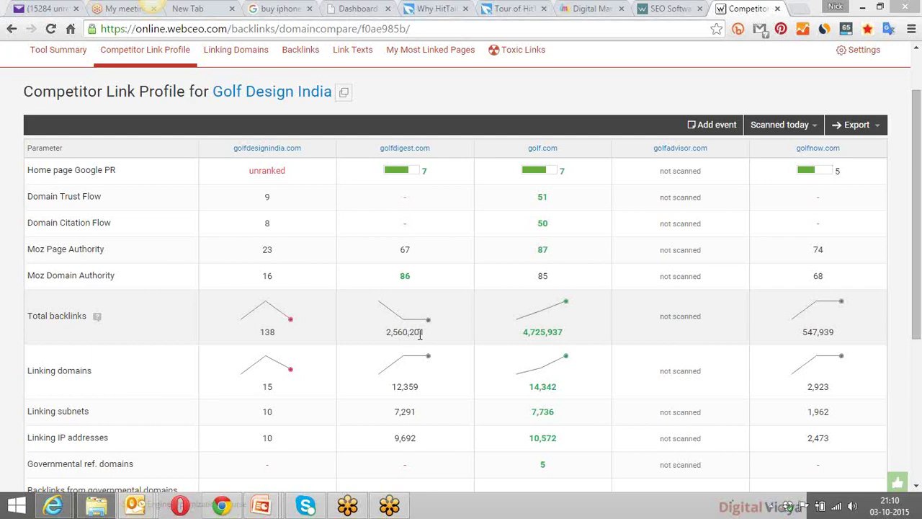
pyautogui.moveTo(525, 333); pyautogui.dragTo(540, 333)
pyautogui.click(920, 210)
pyautogui.moveTo(920, 210); pyautogui.dragTo(915, 181)
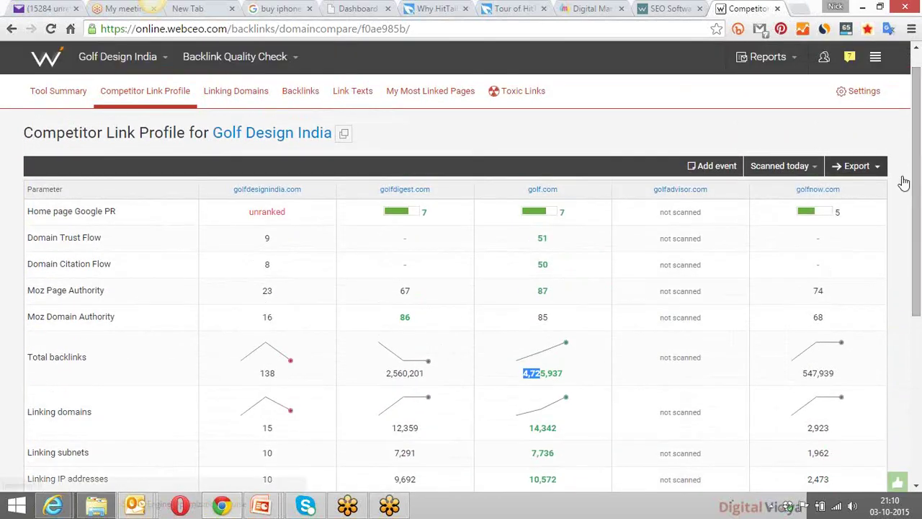
pyautogui.click(878, 171)
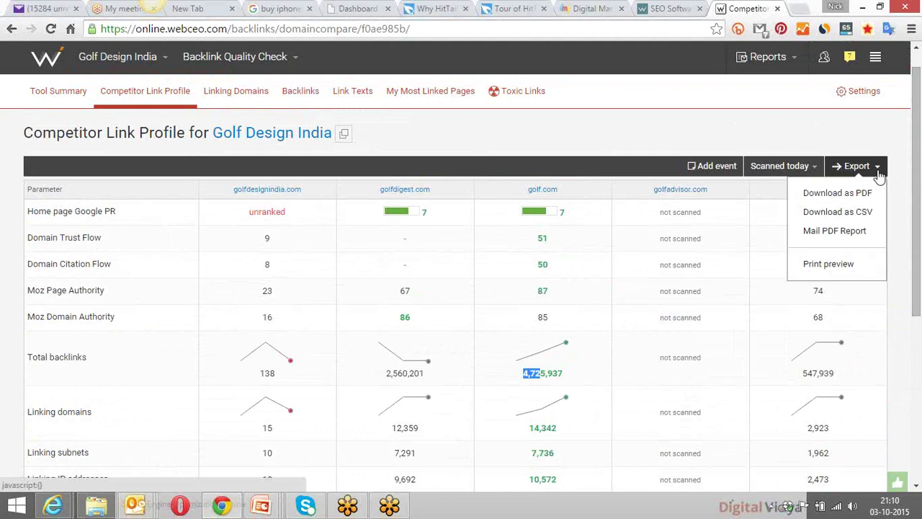
pyautogui.click(864, 192)
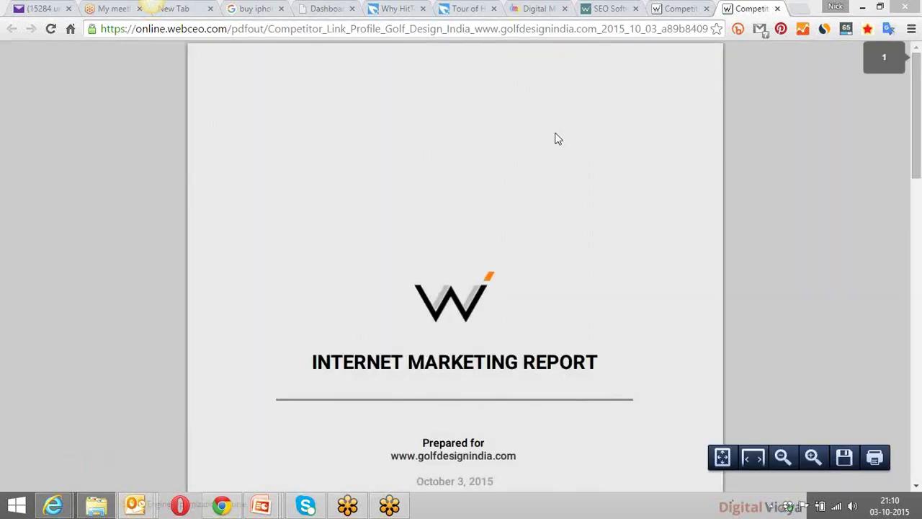
# Read through the exported PDF report's cover and competitor comparison table, and return to the Competitor Link Profile.
pyautogui.scroll(-4, 517, 180)
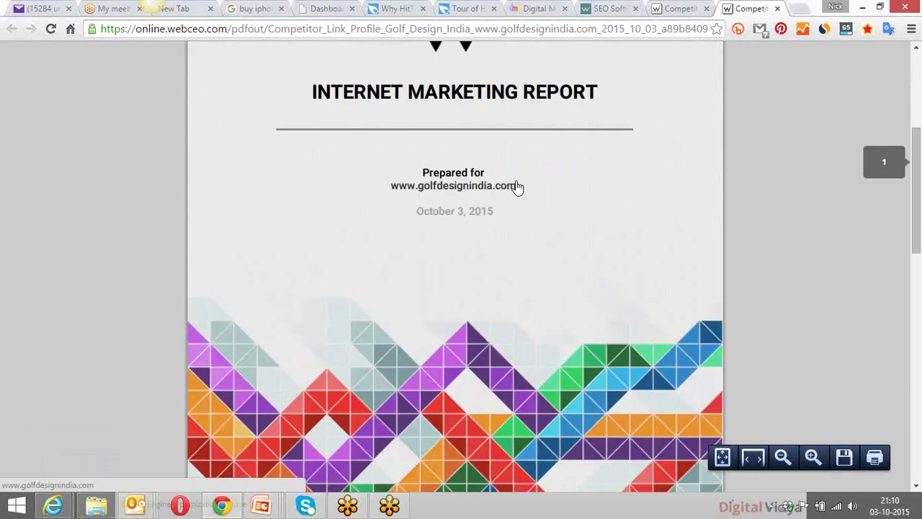
pyautogui.scroll(-10, 516, 184)
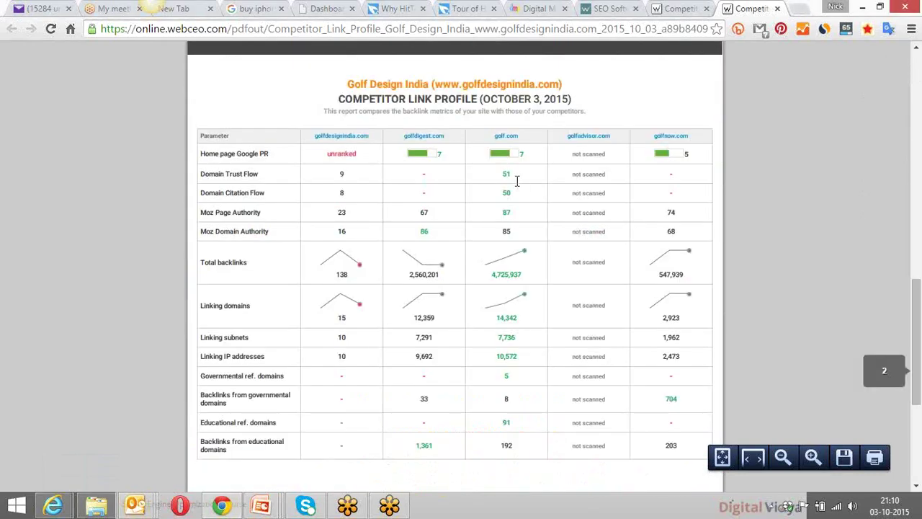
pyautogui.scroll(-4, 279, 215)
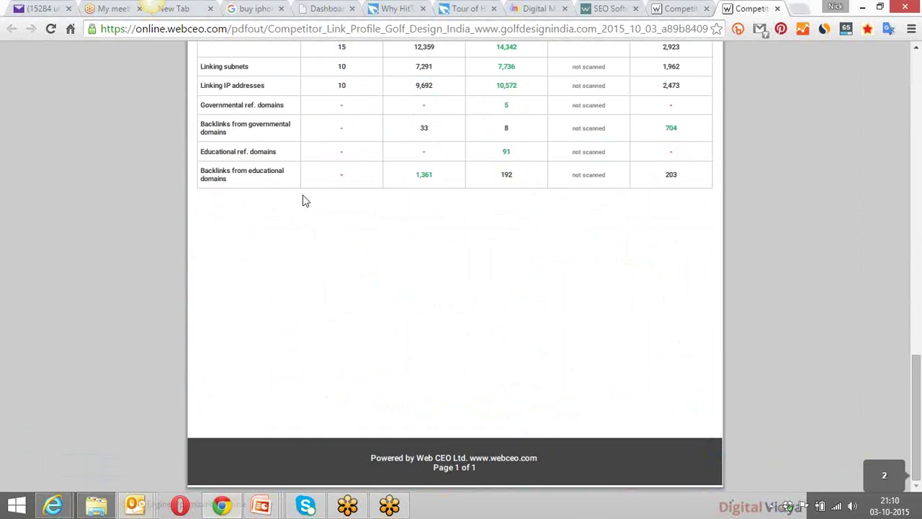
pyautogui.scroll(2, 303, 194)
pyautogui.scroll(12, 305, 194)
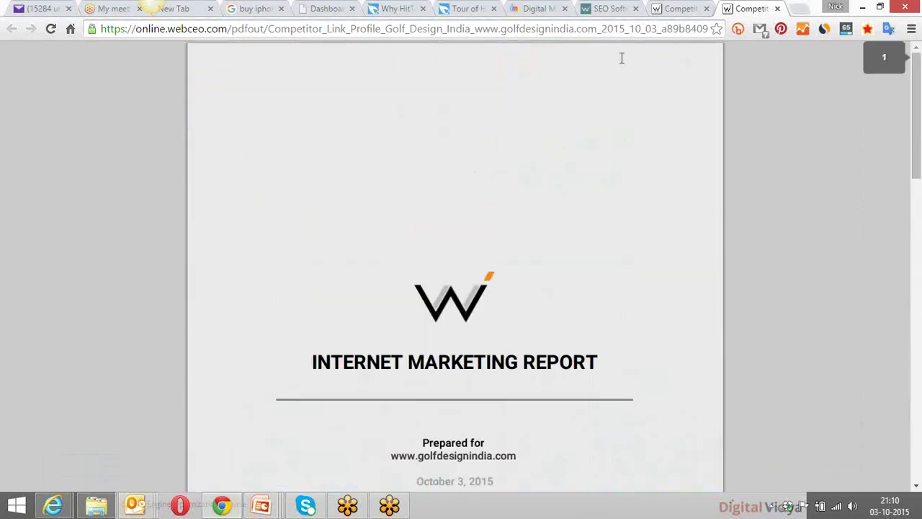
pyautogui.hotkey('ctrl', 'shift', 'Tab')
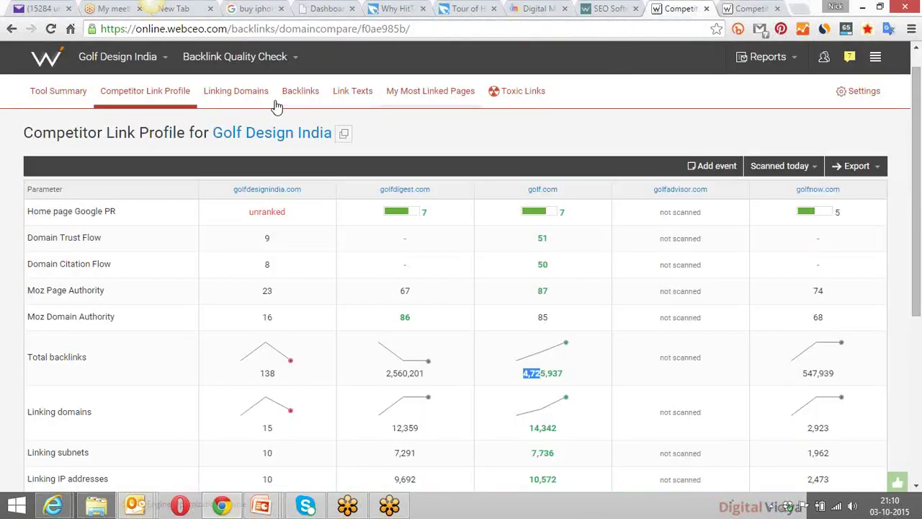
# Open the Linking Domains report and examine each domain's total, juicy and toxic links, trust flow and category.
pyautogui.click(235, 92)
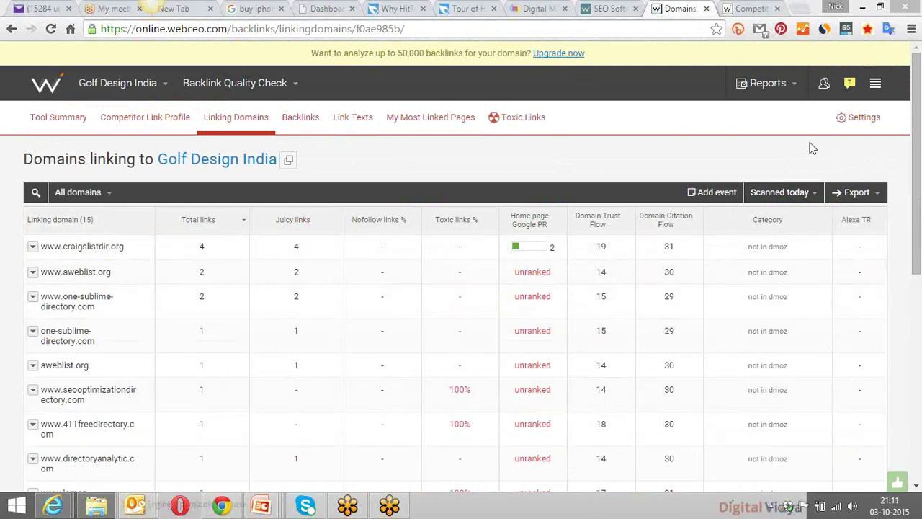
pyautogui.moveTo(916, 80); pyautogui.dragTo(914, 157)
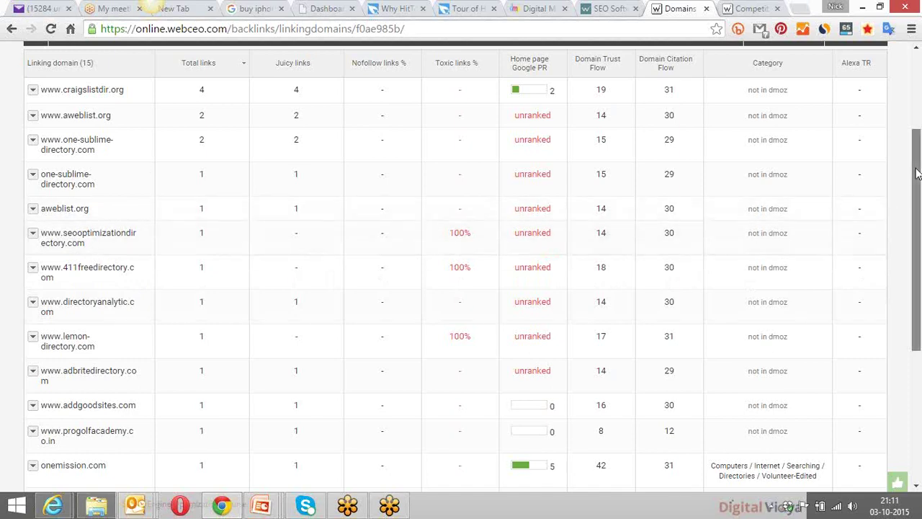
pyautogui.moveTo(912, 198); pyautogui.dragTo(900, 282)
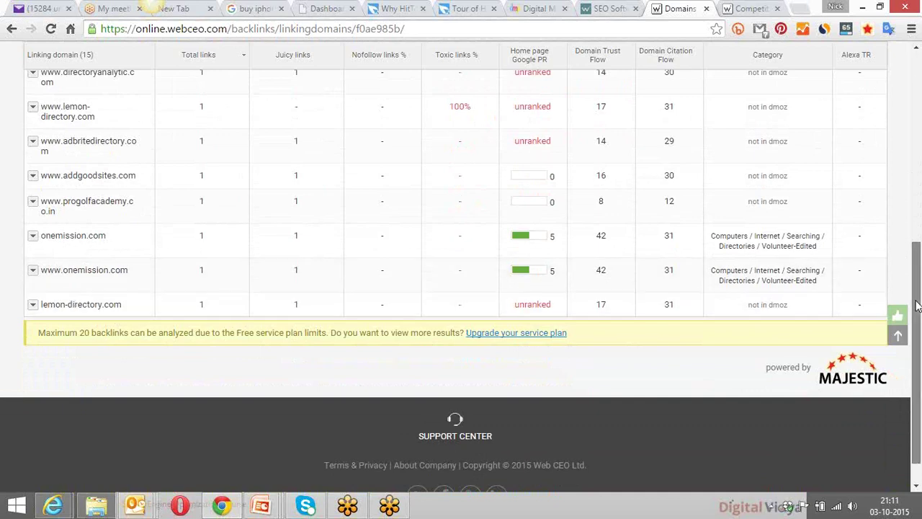
pyautogui.moveTo(916, 303); pyautogui.dragTo(916, 288)
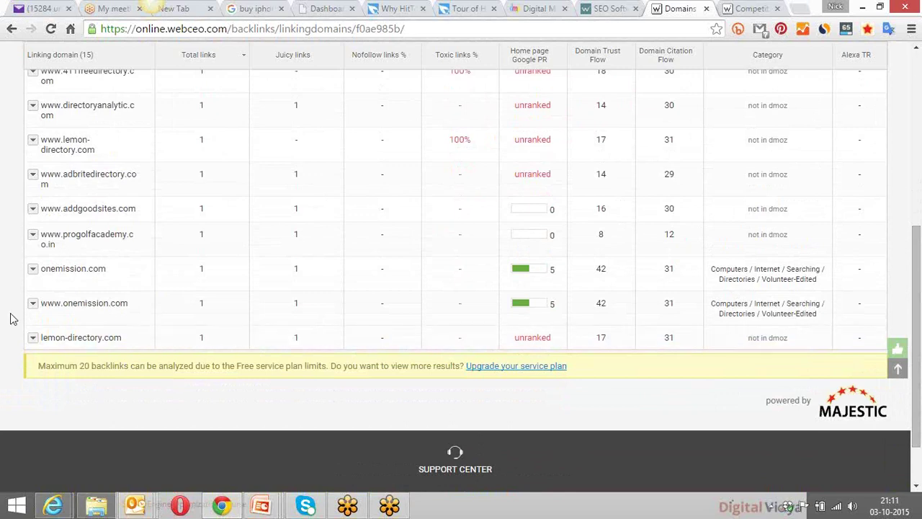
pyautogui.moveTo(917, 244); pyautogui.dragTo(917, 268)
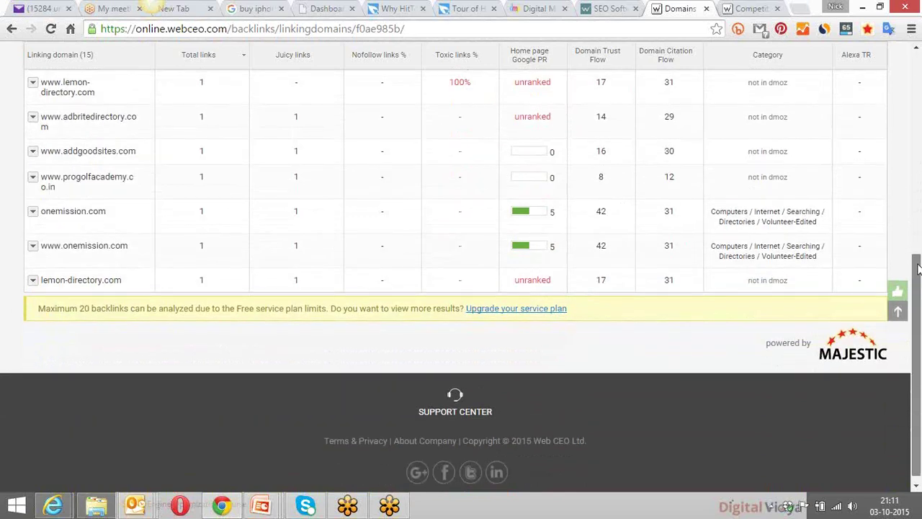
pyautogui.scroll(1, 917, 268)
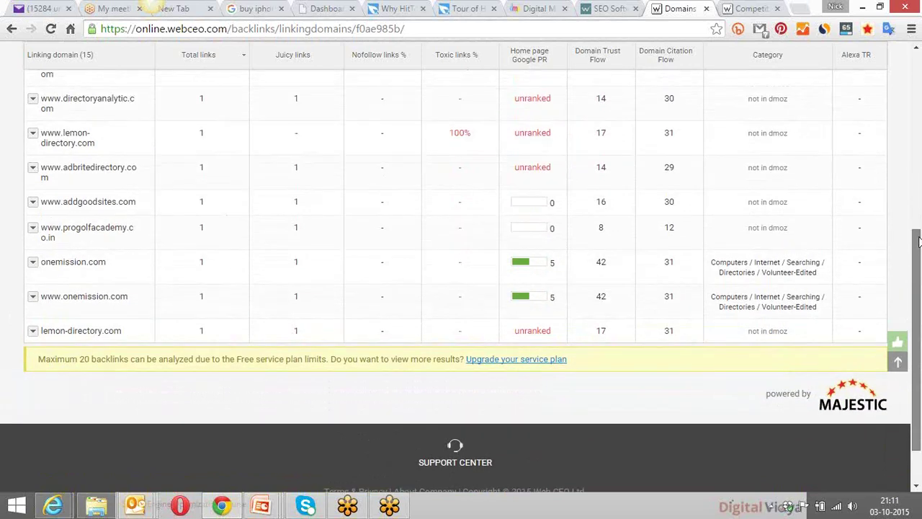
pyautogui.scroll(-1, 918, 268)
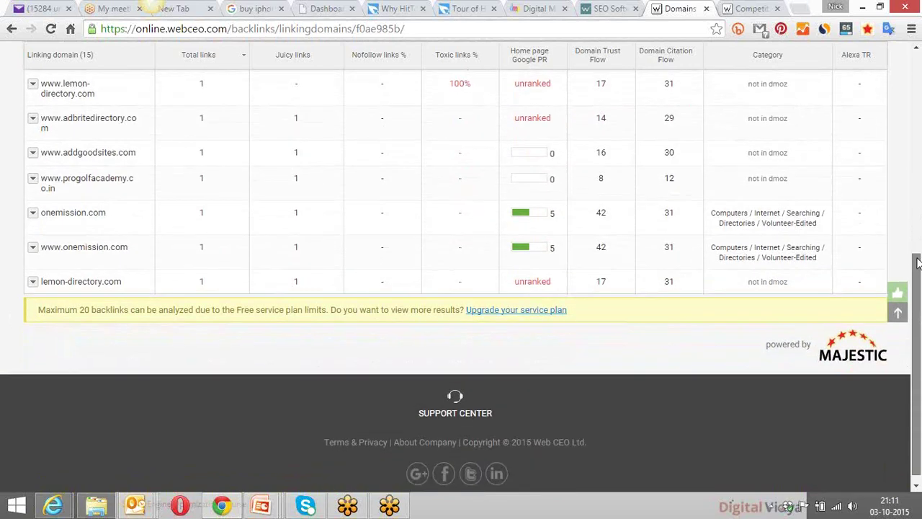
pyautogui.scroll(1, 918, 263)
pyautogui.scroll(-1, 917, 263)
pyautogui.moveTo(913, 268); pyautogui.dragTo(917, 57)
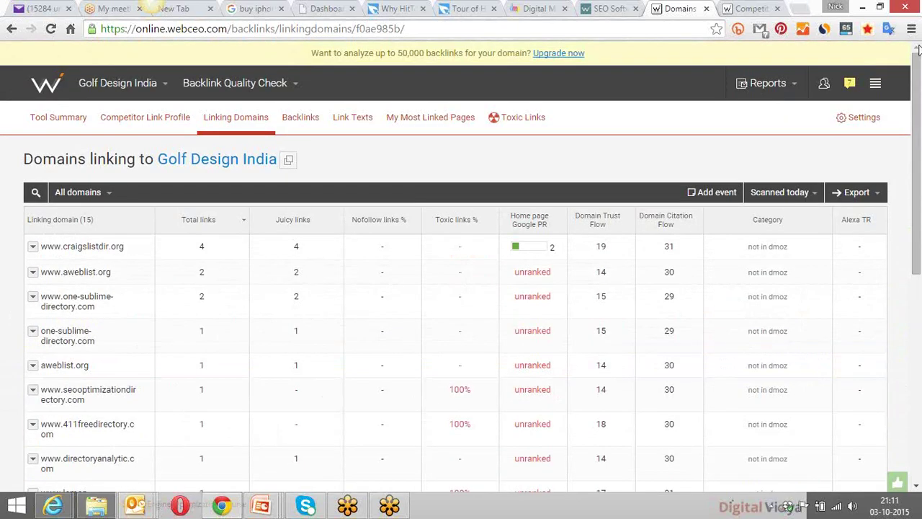
# Open the Backlinks report and examine the linking pages, their toxicity status and the link text of the first backlink.
pyautogui.click(299, 124)
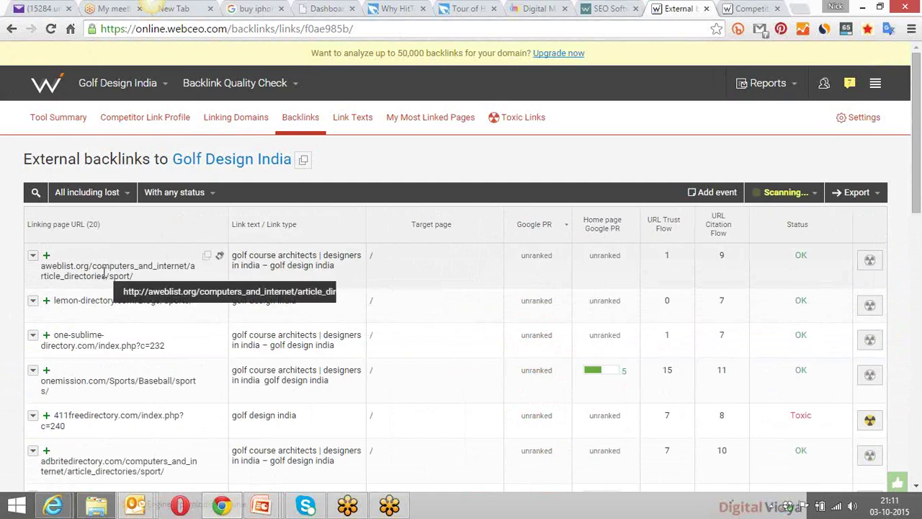
pyautogui.scroll(-10, 106, 271)
pyautogui.scroll(-3, 103, 278)
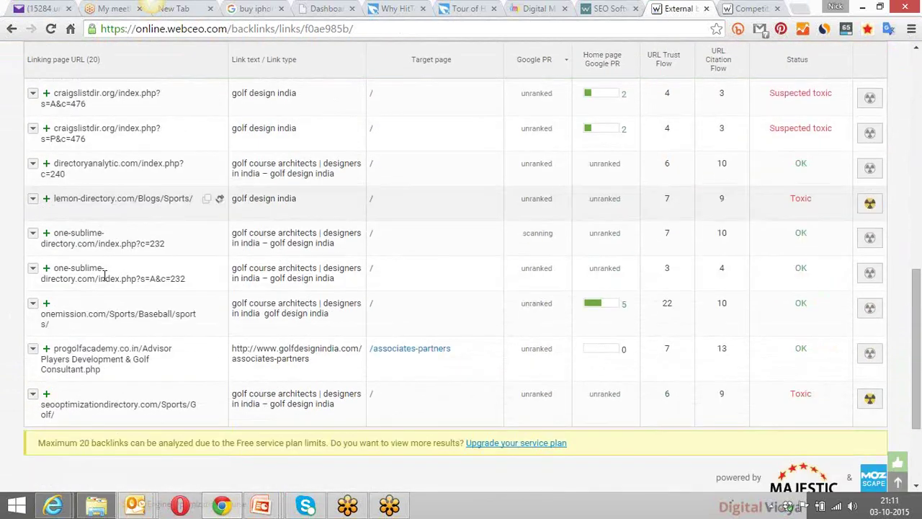
pyautogui.scroll(2, 103, 277)
pyautogui.scroll(2, 104, 277)
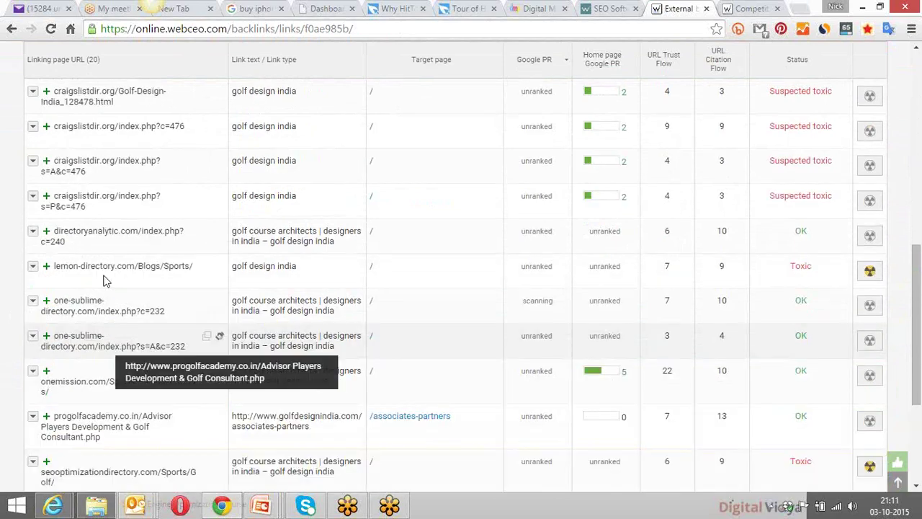
pyautogui.scroll(3, 104, 281)
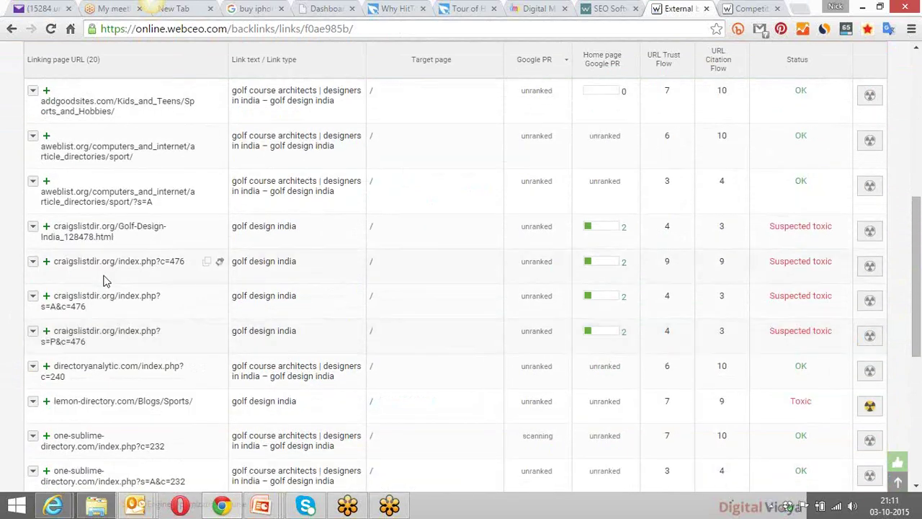
pyautogui.scroll(5, 105, 280)
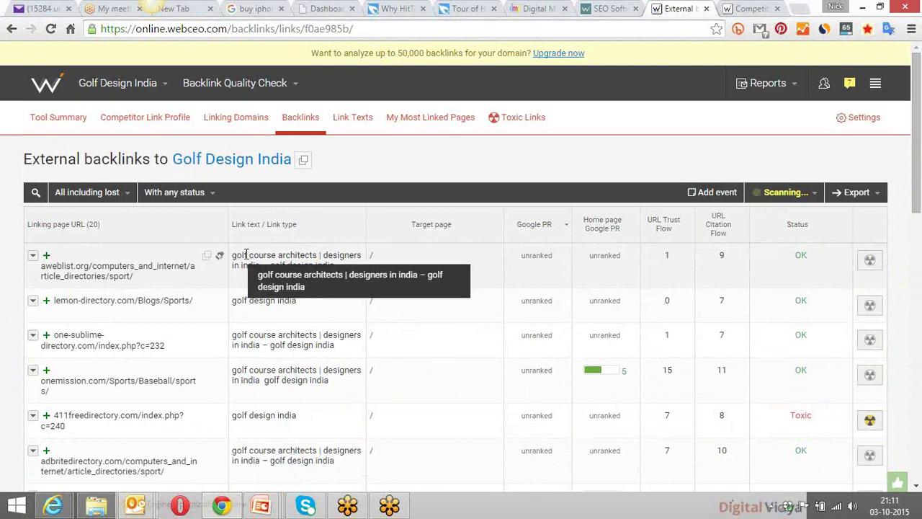
pyautogui.moveTo(237, 256); pyautogui.dragTo(314, 259)
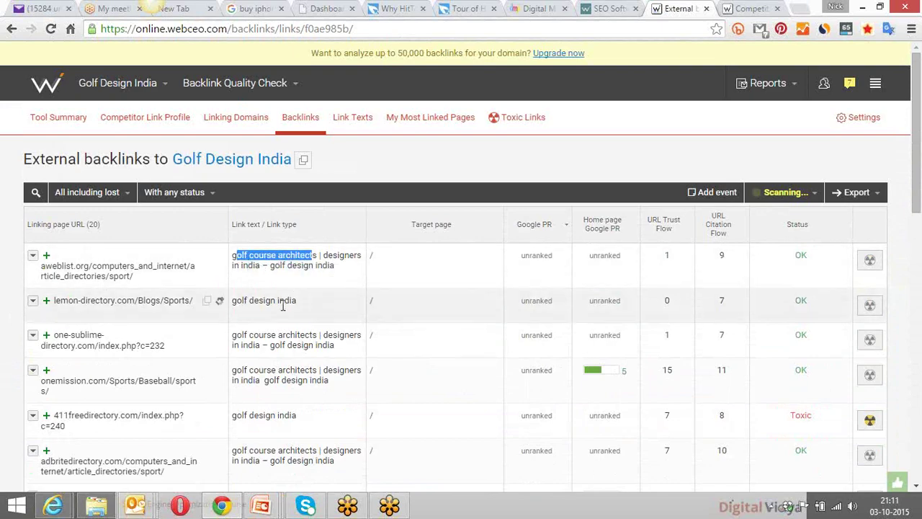
# Expand the details of the onemission.com backlink and examine its domain info and DMOZ listing category.
pyautogui.scroll(-3, 93, 303)
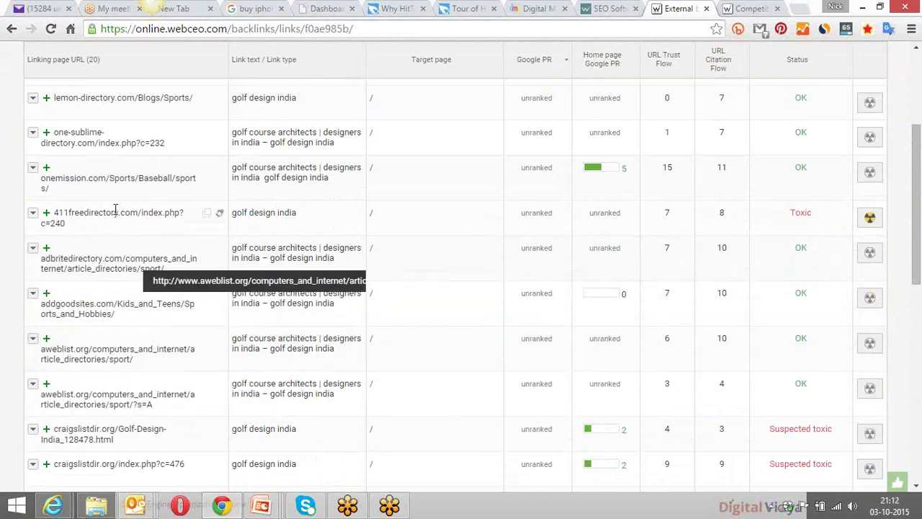
pyautogui.moveTo(48, 188); pyautogui.dragTo(40, 178)
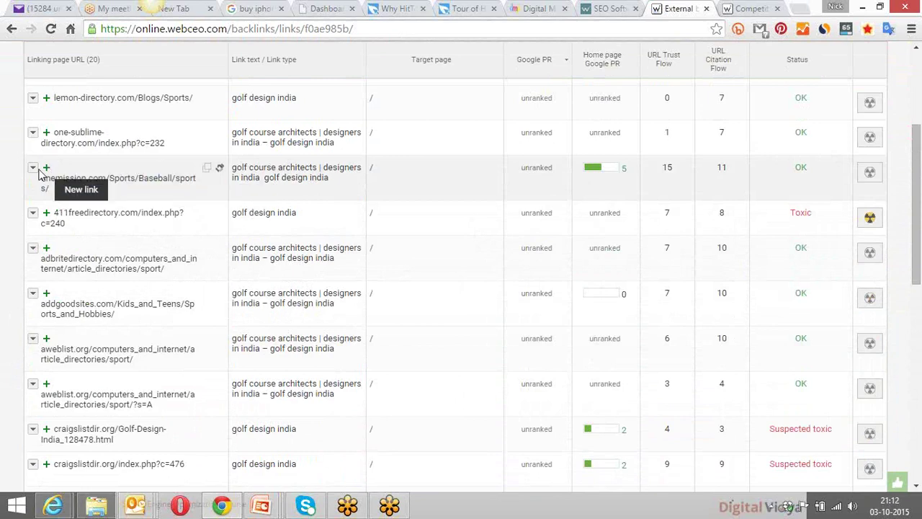
pyautogui.click(36, 170)
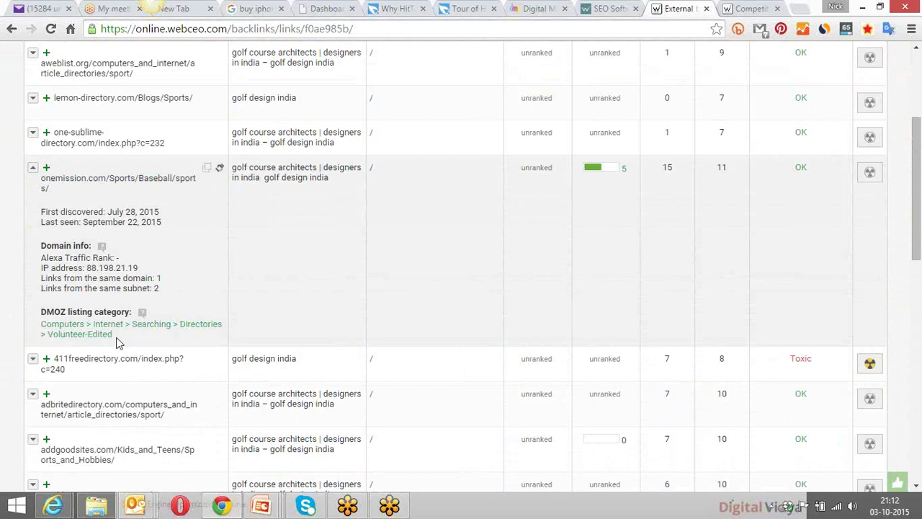
pyautogui.moveTo(117, 338); pyautogui.dragTo(100, 323)
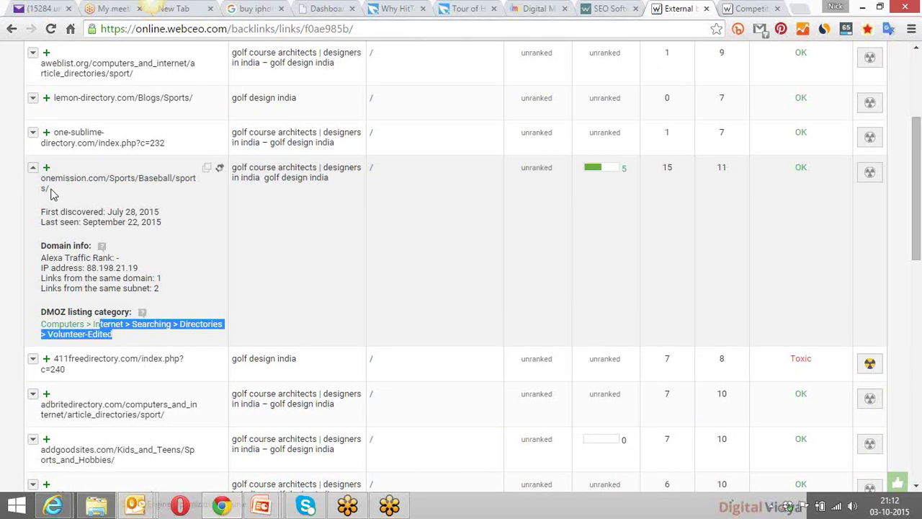
# Mark the onemission.com backlink as toxic and remove the toxic mark again.
pyautogui.moveTo(50, 192); pyautogui.dragTo(41, 174)
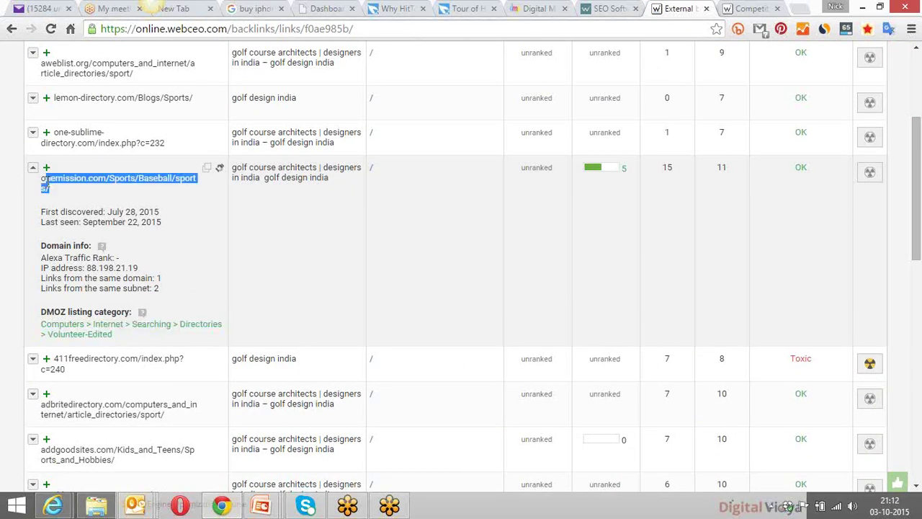
pyautogui.click(299, 229)
pyautogui.scroll(-3, 299, 229)
pyautogui.scroll(3, 678, 229)
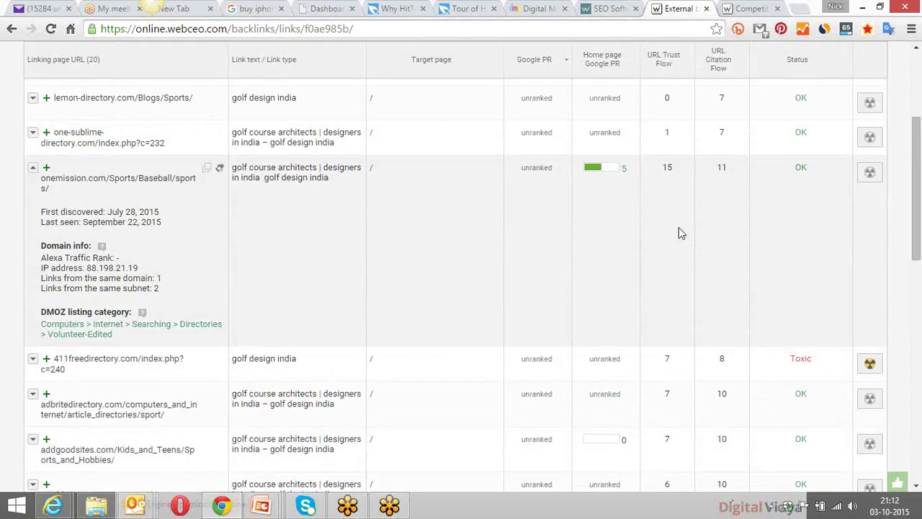
pyautogui.click(871, 170)
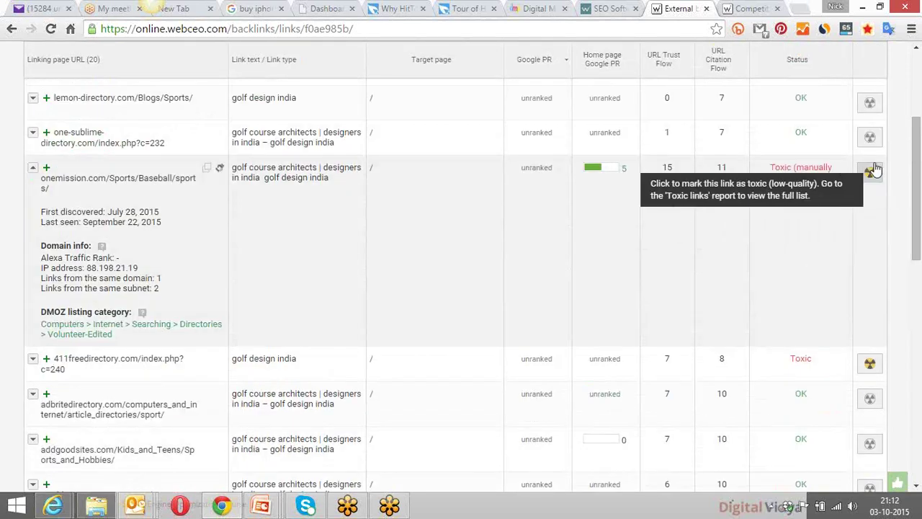
pyautogui.click(871, 171)
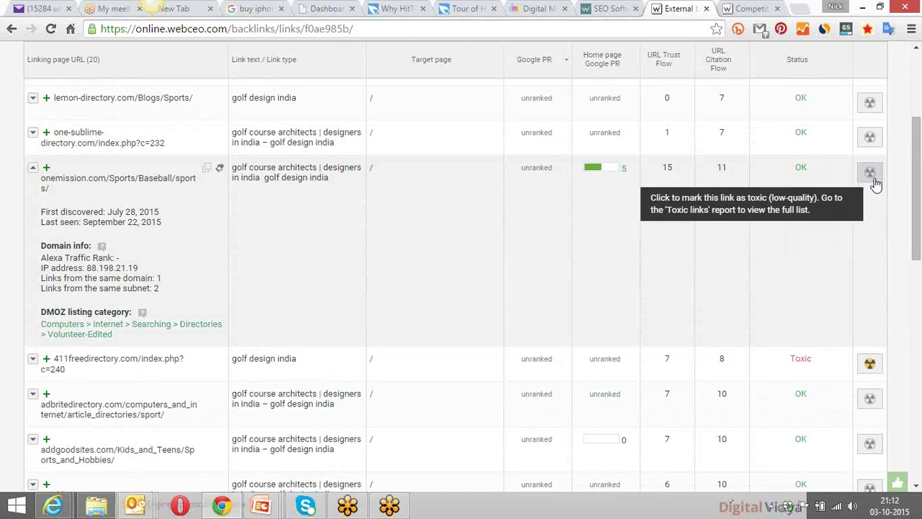
# Examine the remaining backlinks and expand the details of the progolfacademy.co.in link to the associates-partners page.
pyautogui.scroll(-15, 745, 256)
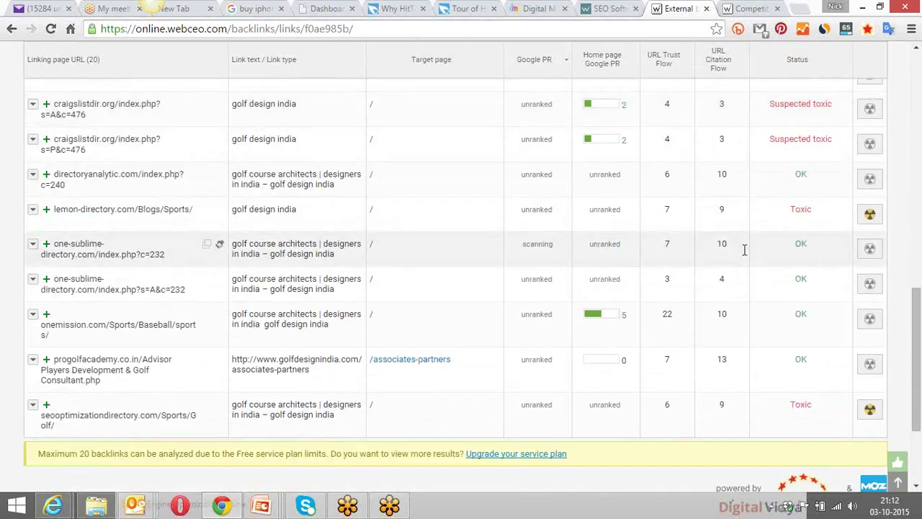
pyautogui.scroll(-1, 438, 236)
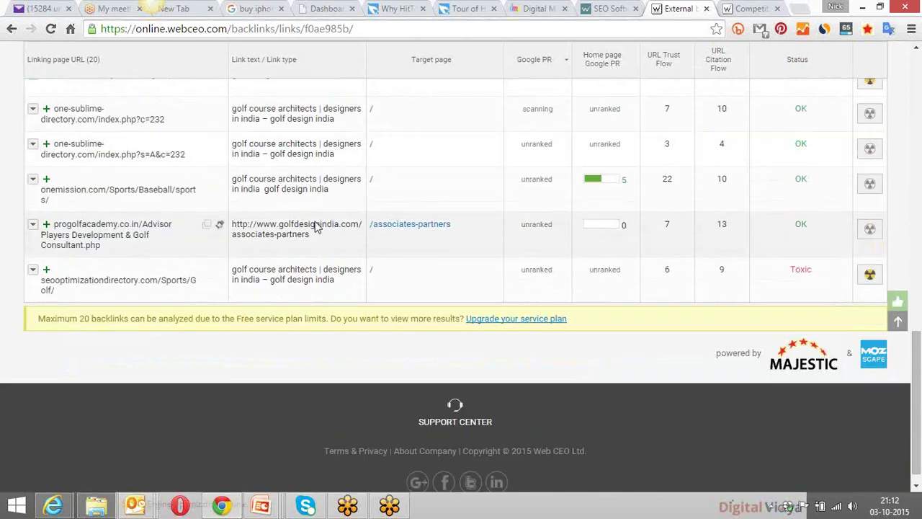
pyautogui.moveTo(314, 240); pyautogui.dragTo(120, 225)
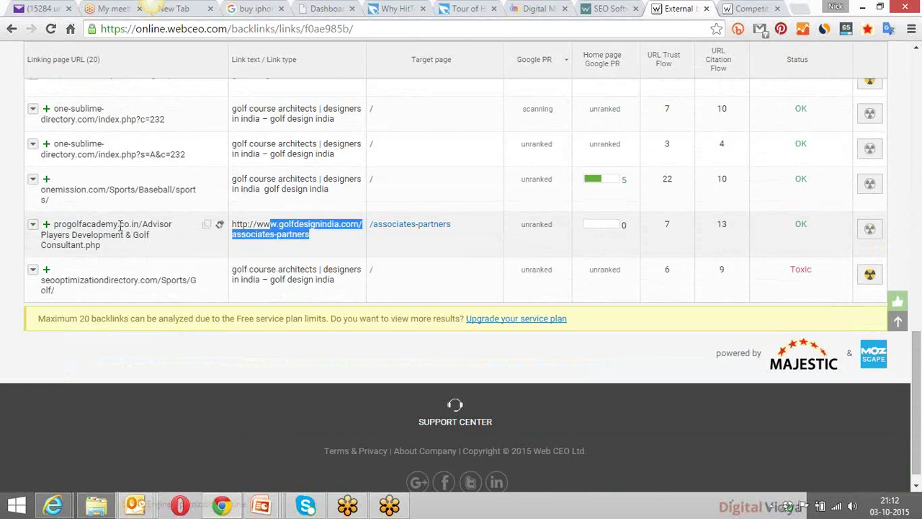
pyautogui.click(43, 240)
pyautogui.scroll(3, 510, 216)
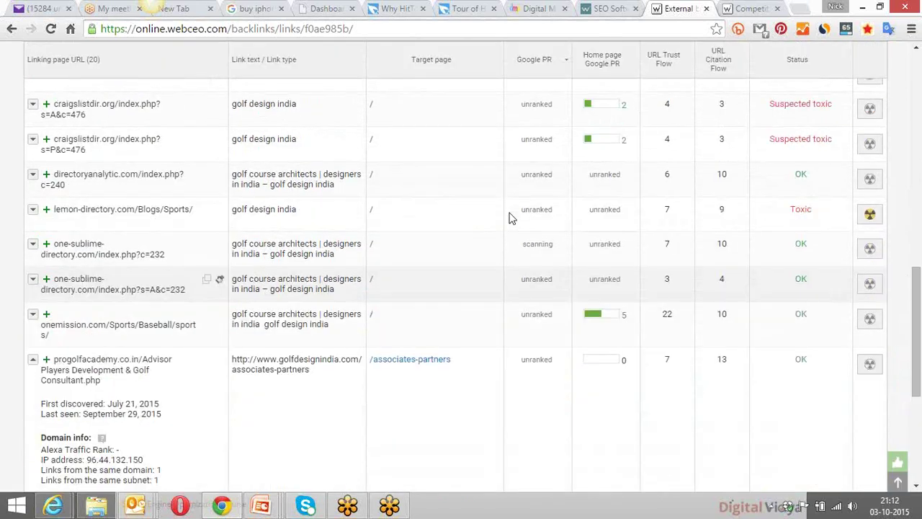
# Open the Link Texts report, examine the backlink figures for each link text, and display the list of available tools.
pyautogui.scroll(5, 508, 216)
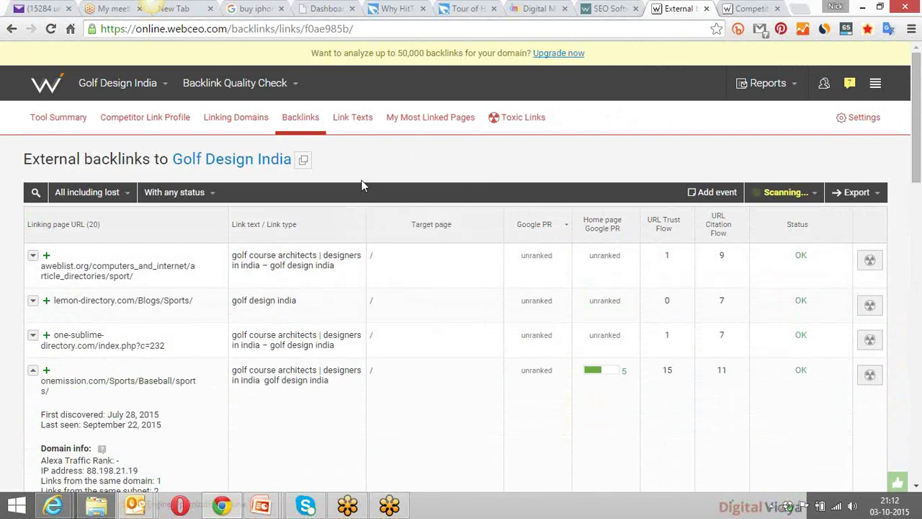
pyautogui.click(351, 118)
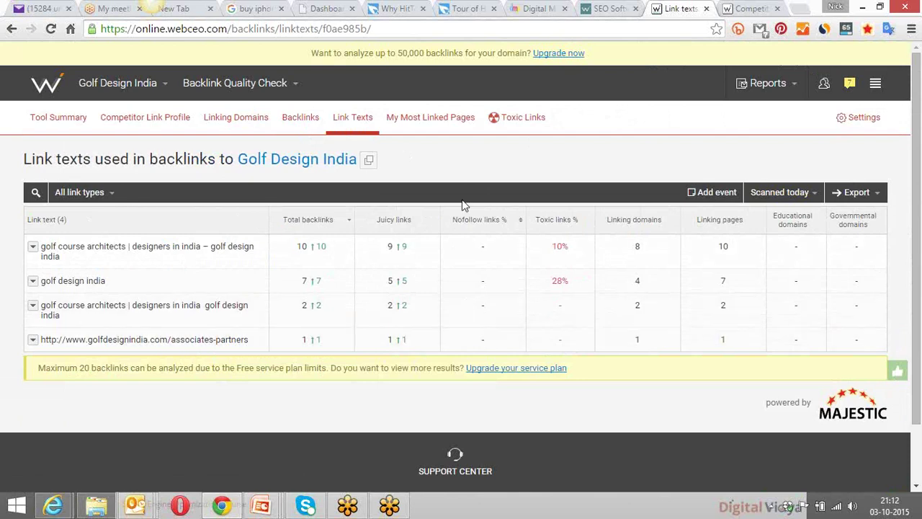
pyautogui.click(294, 85)
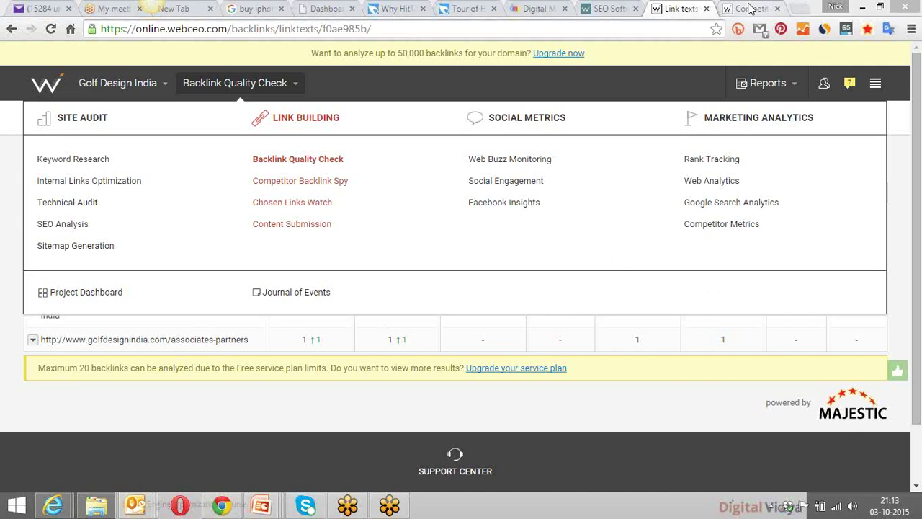
pyautogui.click(749, 9)
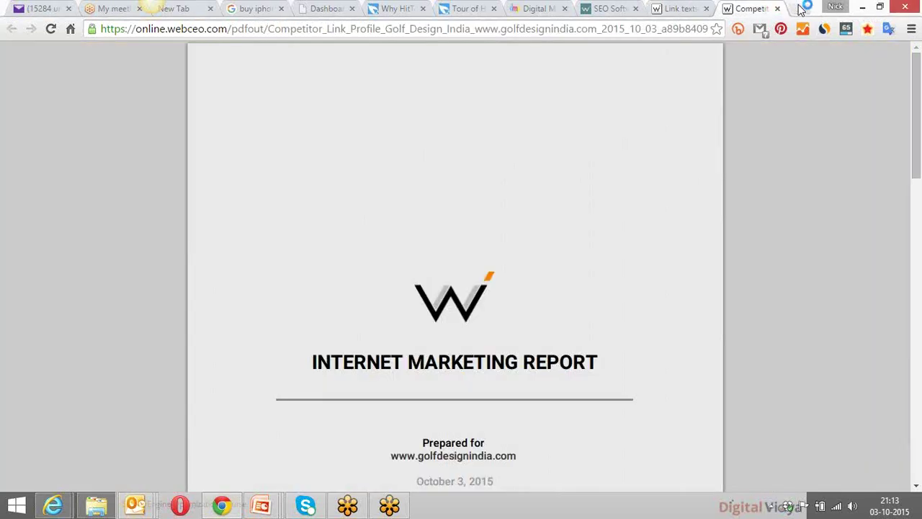
pyautogui.click(799, 10)
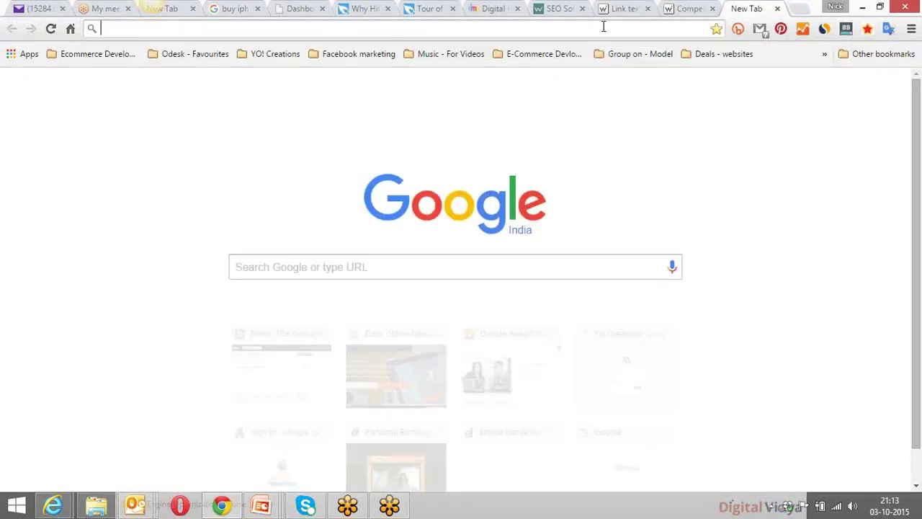
pyautogui.write('screamingfrog.co.uk/seo-spider/')
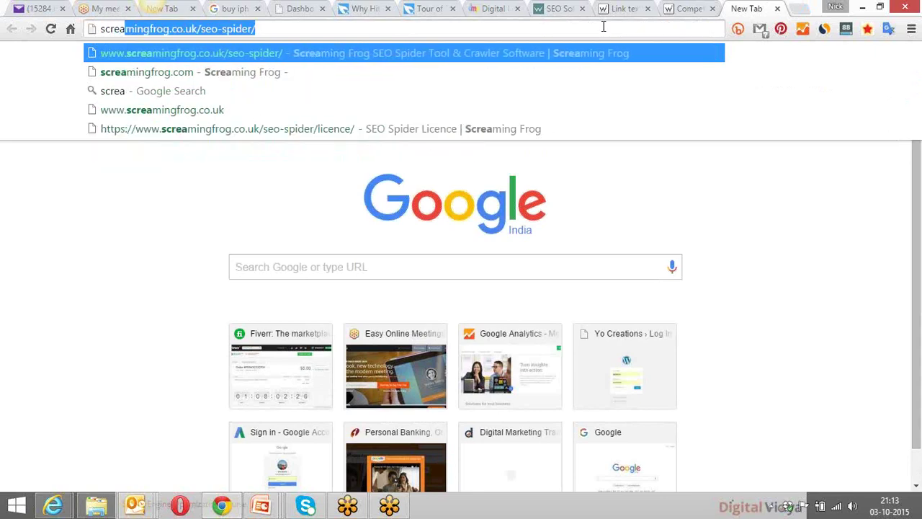
pyautogui.press('Right')
pyautogui.press('Return')
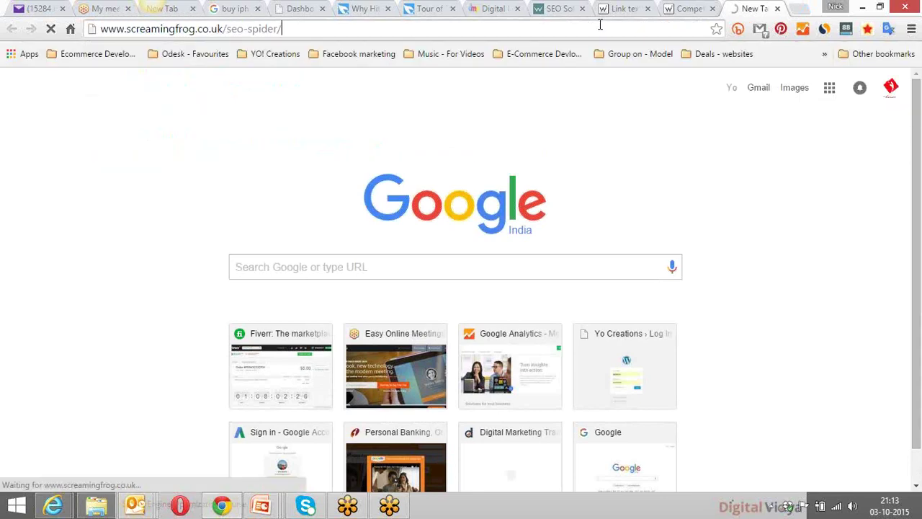
pyautogui.click(600, 24)
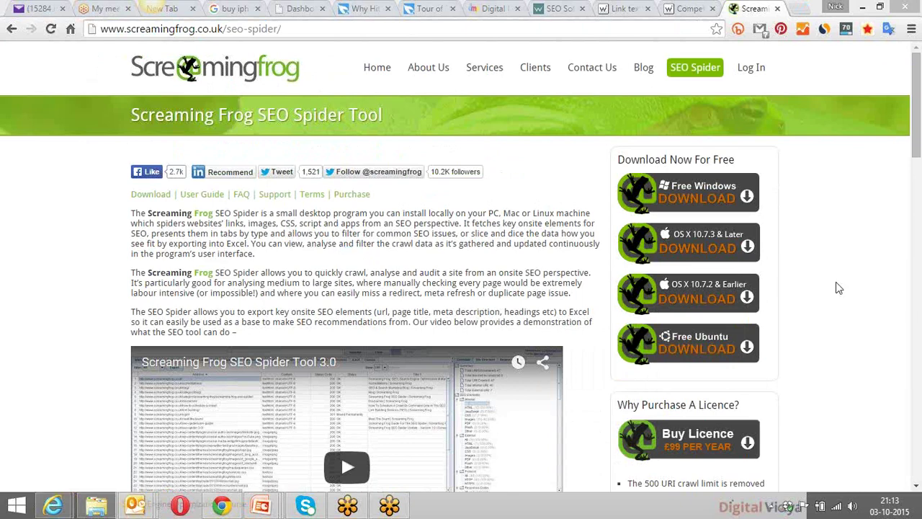
# Read the Screaming Frog SEO Spider description, free download options and licence benefits.
pyautogui.scroll(-1, 919, 113)
pyautogui.moveTo(919, 113); pyautogui.dragTo(919, 130)
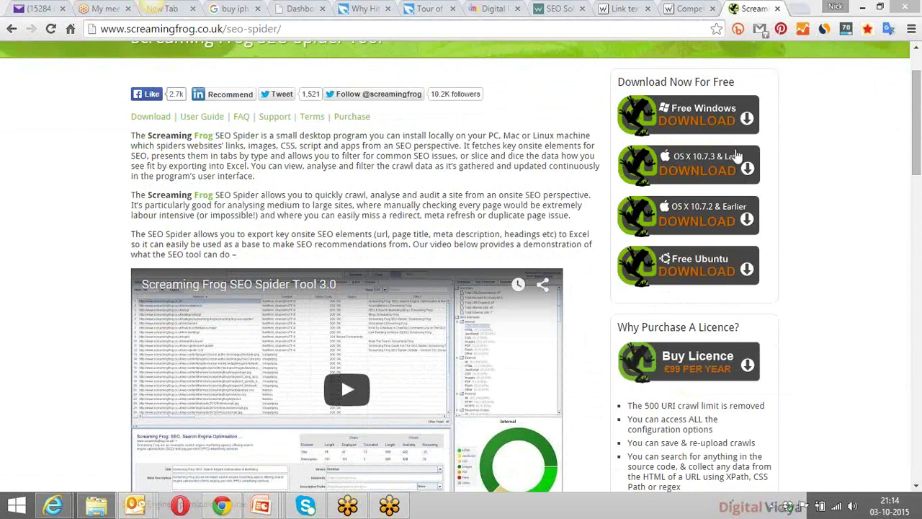
pyautogui.hotkey('ctrl', 'l')
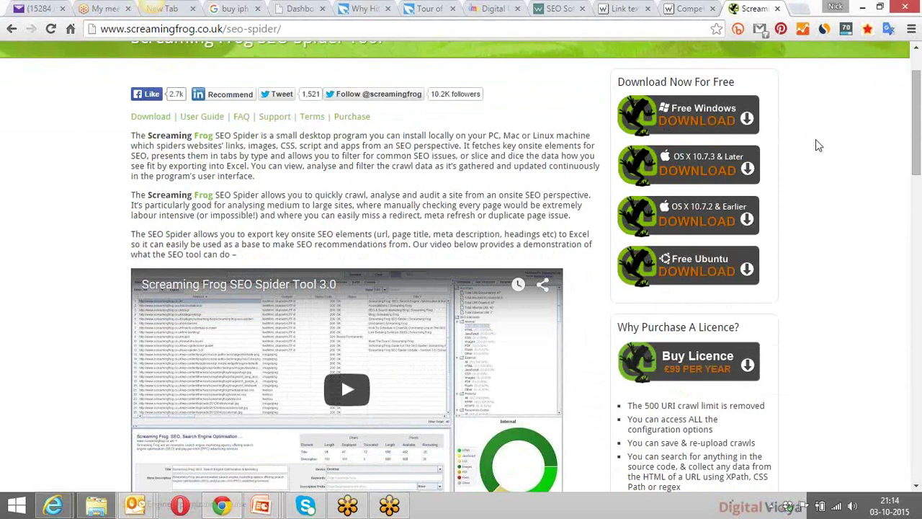
pyautogui.scroll(2, 909, 137)
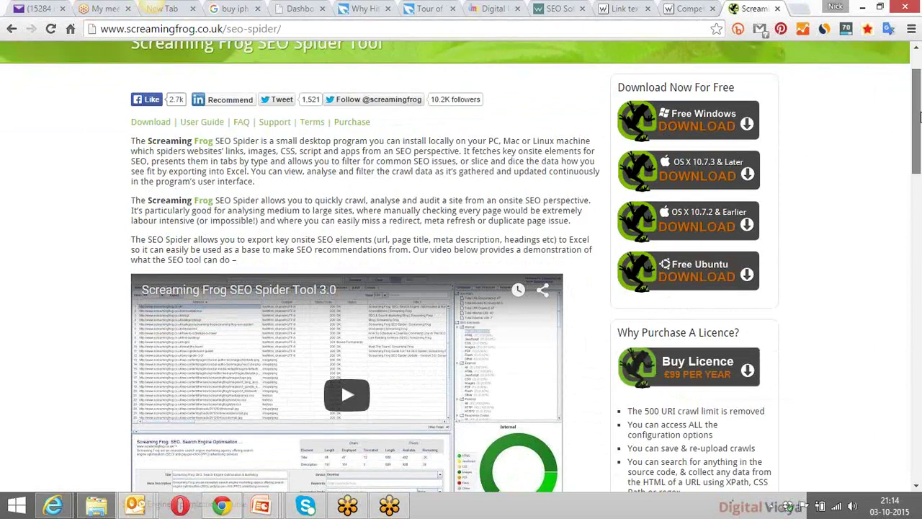
# Search the computer for Screaming Frog SEO Spider and launch the installed program.
pyautogui.moveTo(920, 252)
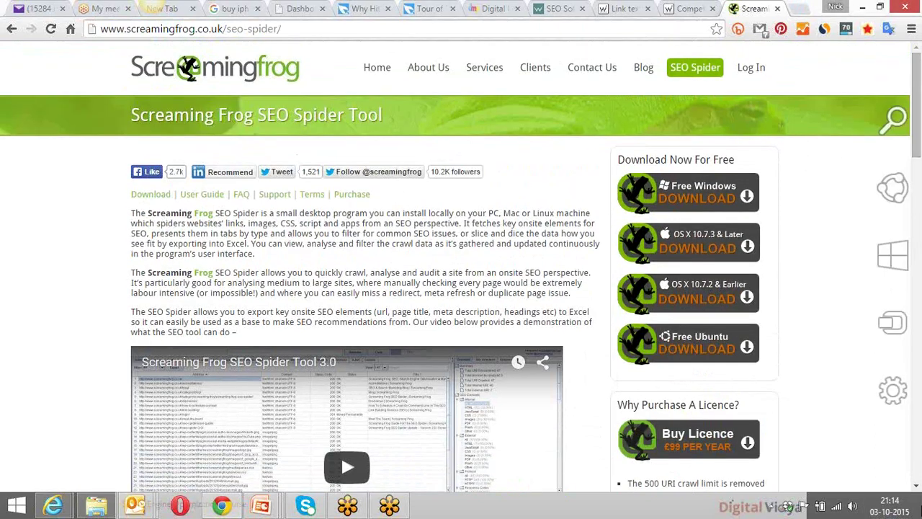
pyautogui.click(880, 117)
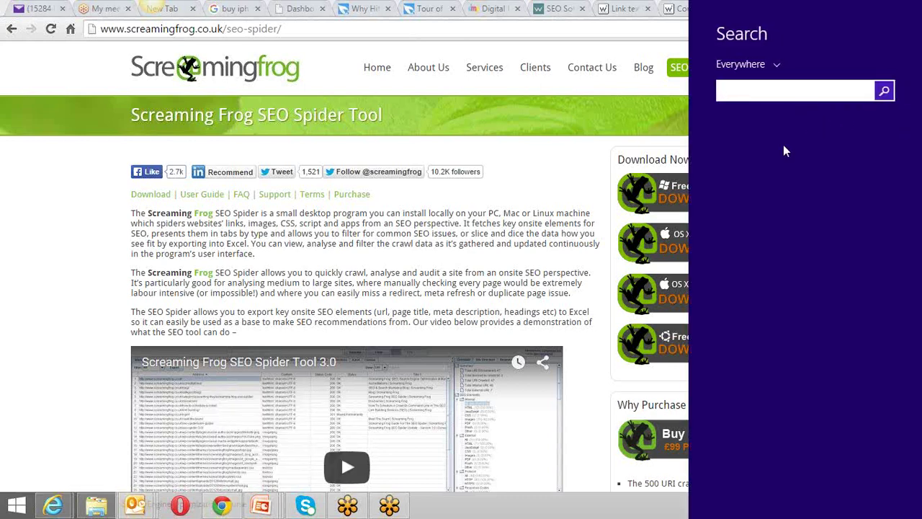
pyautogui.write('screaming Frog SEO Spider')
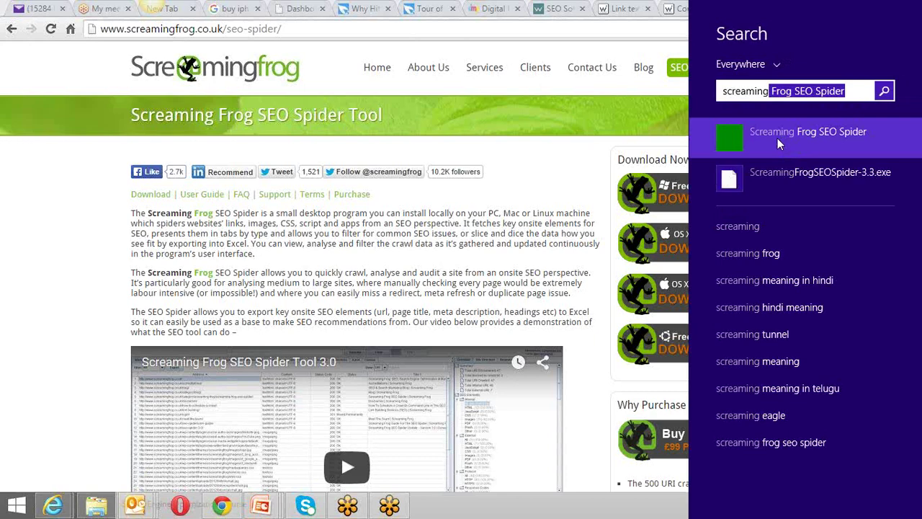
pyautogui.click(777, 139)
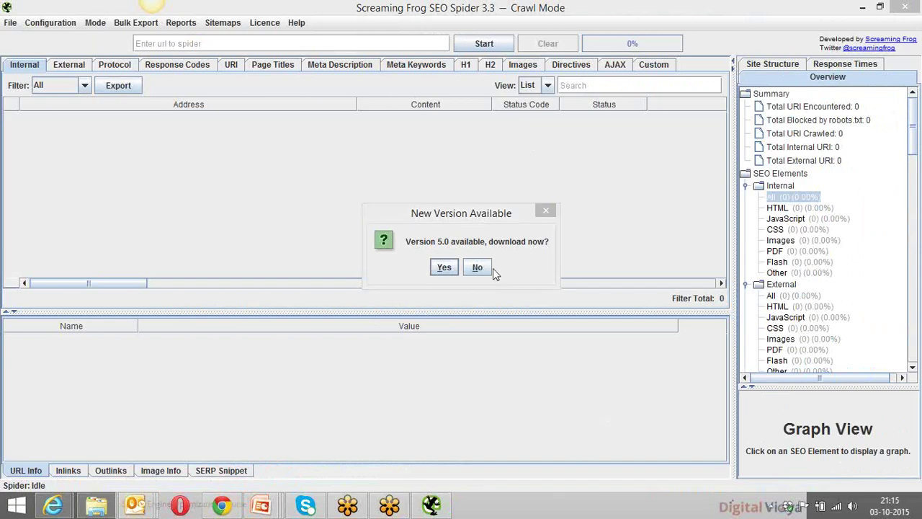
# Accept the version 5.0 download offer and look over the update page's downloads and release list.
pyautogui.click(444, 272)
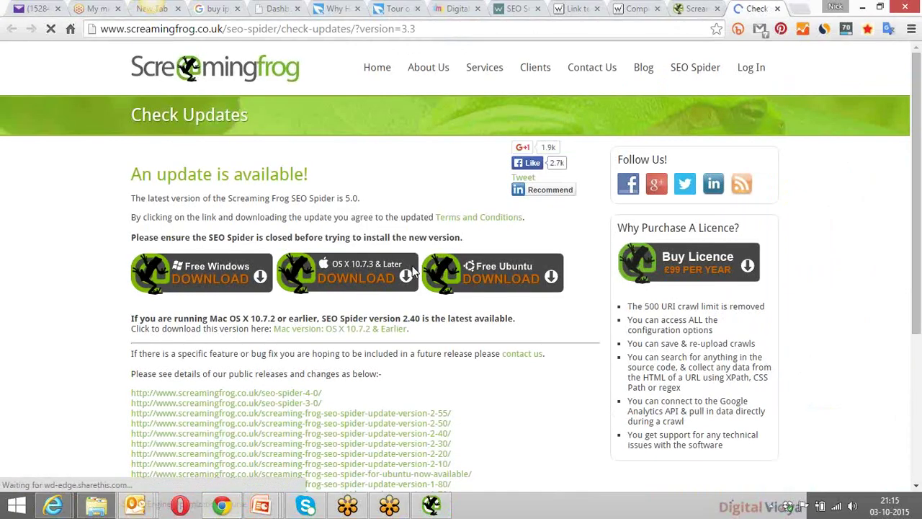
pyautogui.scroll(-3, 98, 205)
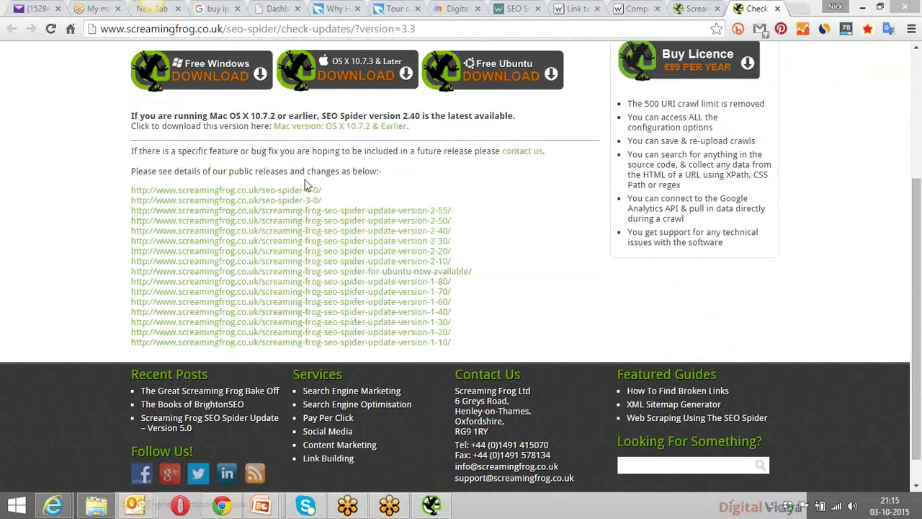
pyautogui.click(431, 504)
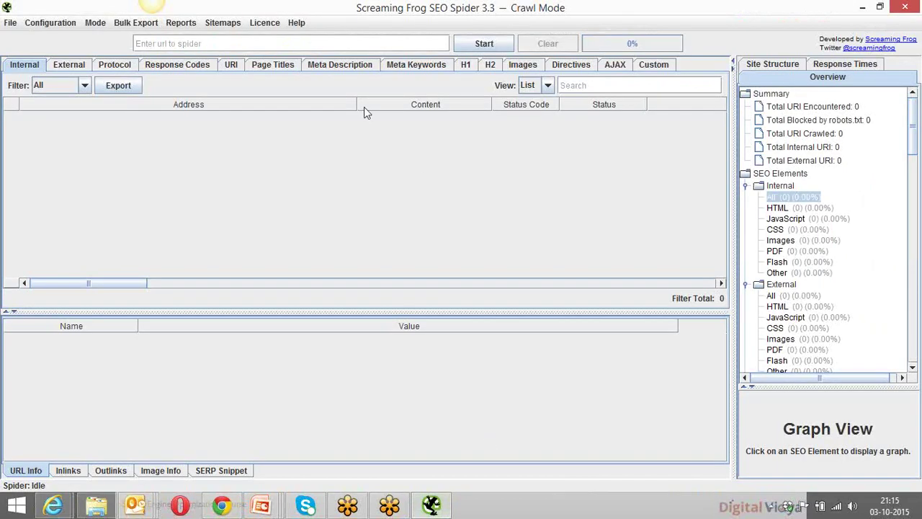
pyautogui.click(863, 7)
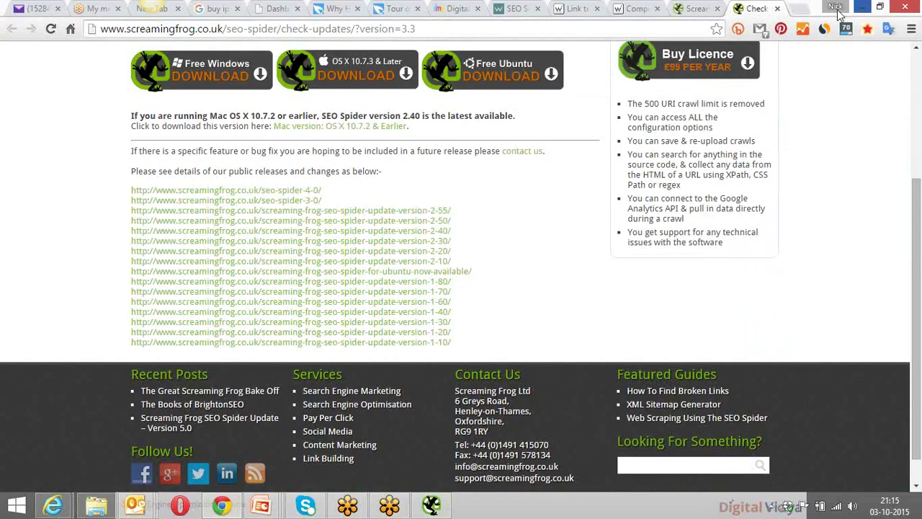
# Open adapt-india.com in a new browser tab and copy its web address.
pyautogui.click(798, 9)
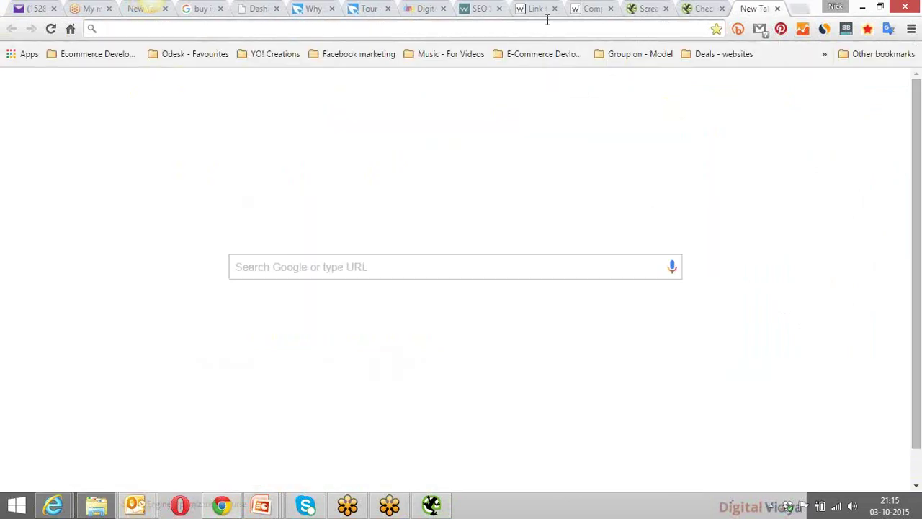
pyautogui.write('adapt-i')
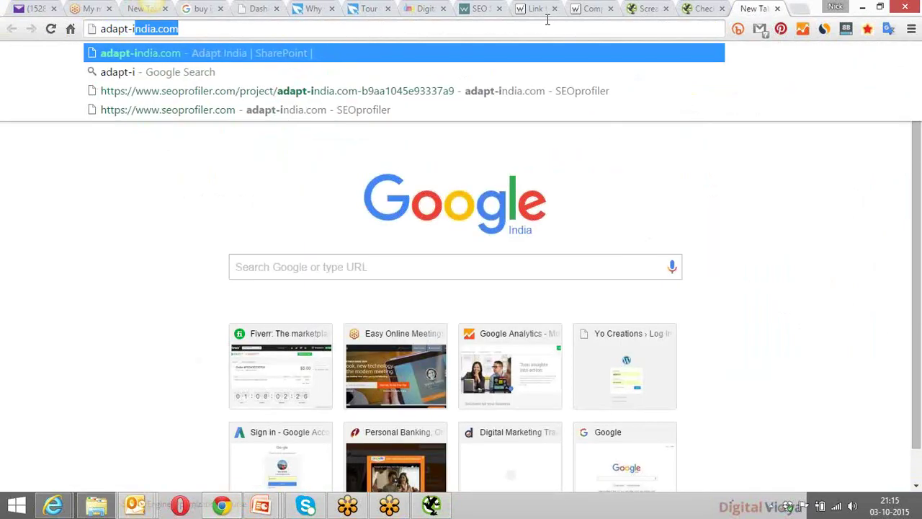
pyautogui.write('ndia.com')
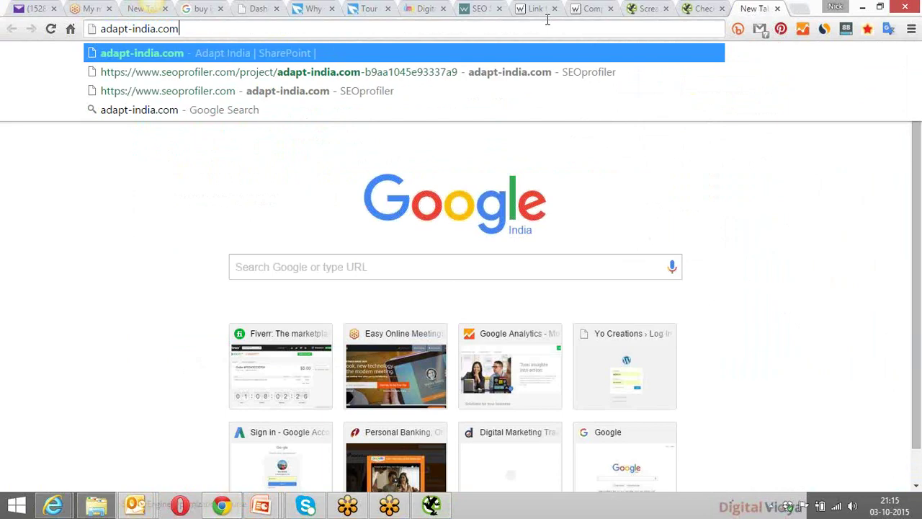
pyautogui.press('Return')
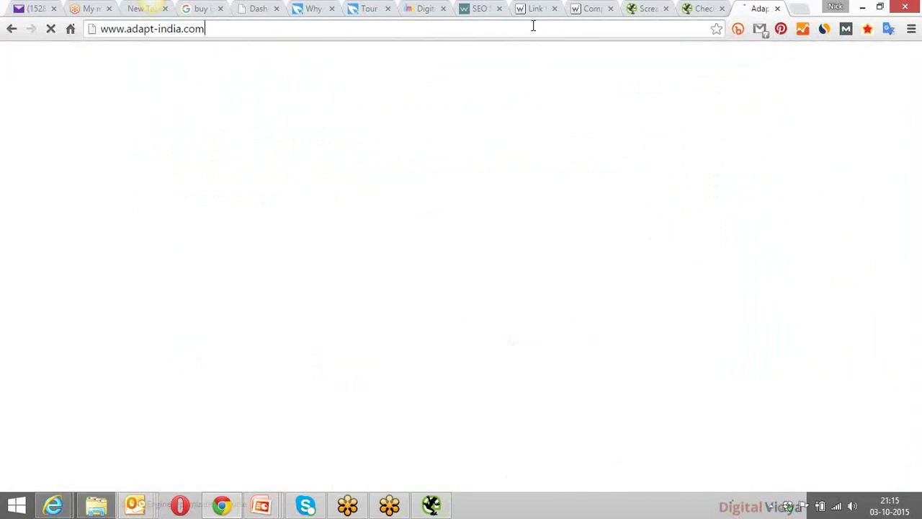
pyautogui.click(533, 26)
pyautogui.hotkey('ctrl', 'c')
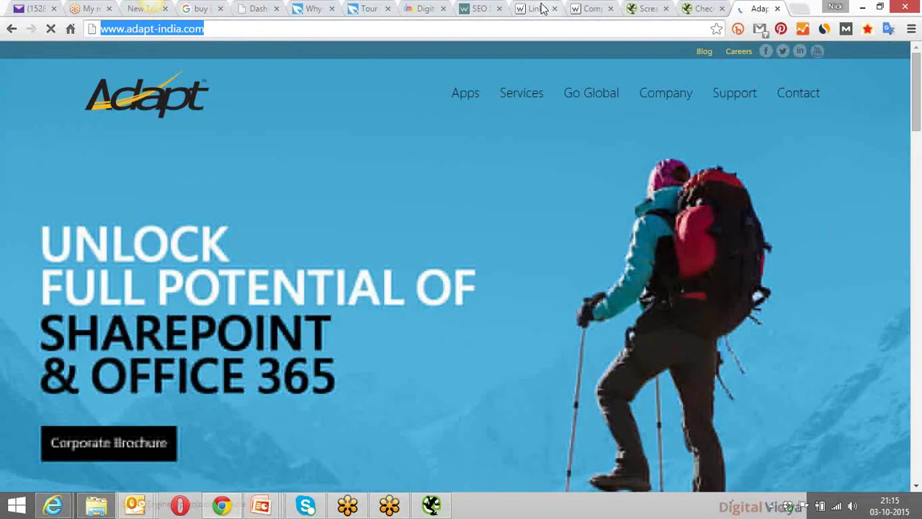
pyautogui.click(432, 505)
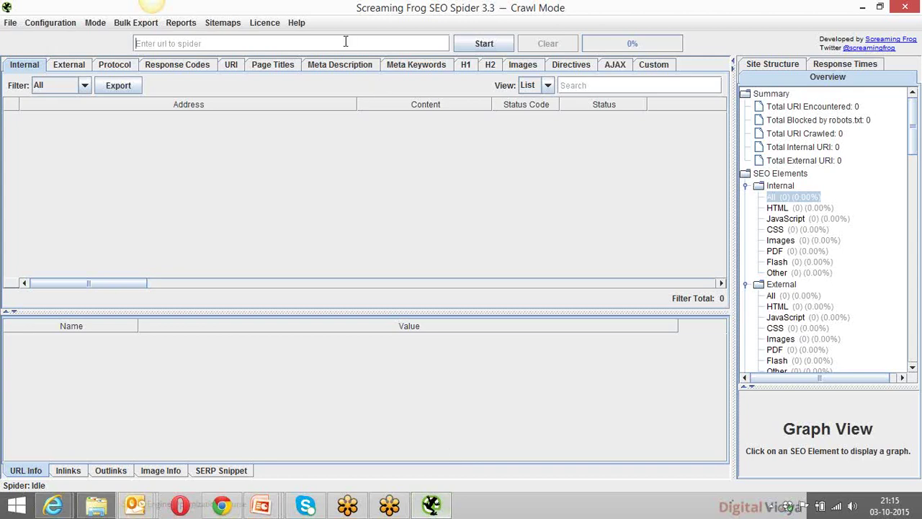
pyautogui.hotkey('ctrl', 'v')
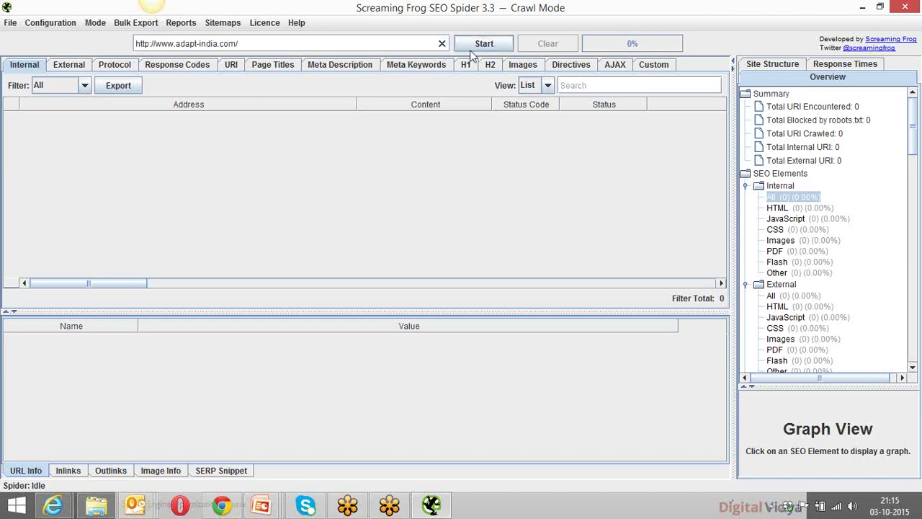
pyautogui.click(496, 41)
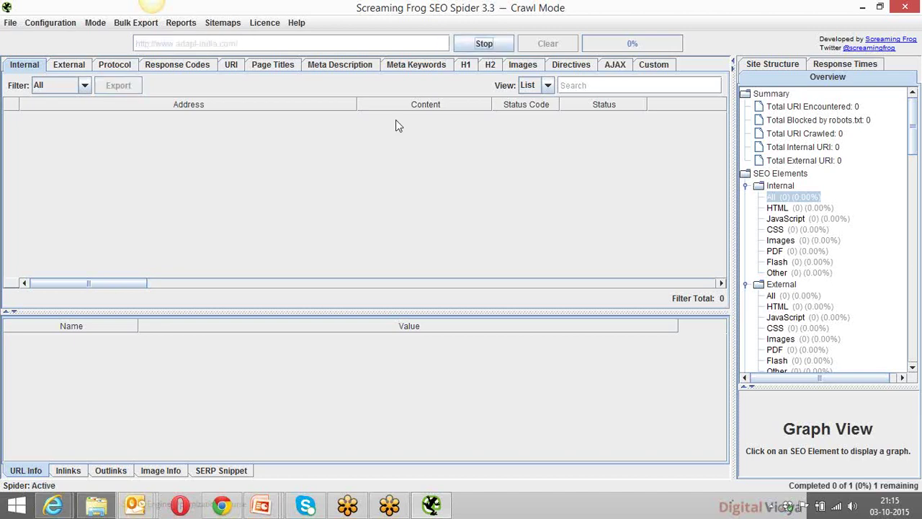
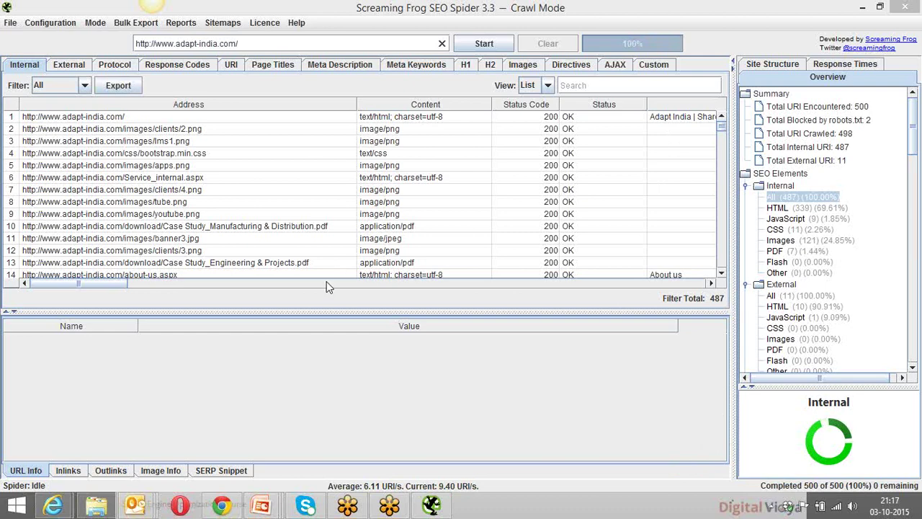
# Inspect the internal URL list, viewing the details of the home page, images/clients/2.png and Service_internal.aspx.
pyautogui.click(160, 118)
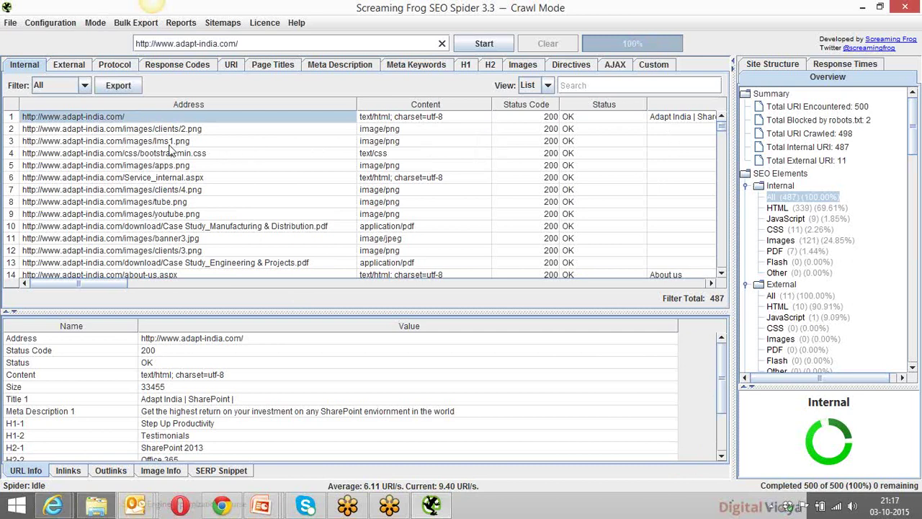
pyautogui.click(97, 131)
pyautogui.click(106, 179)
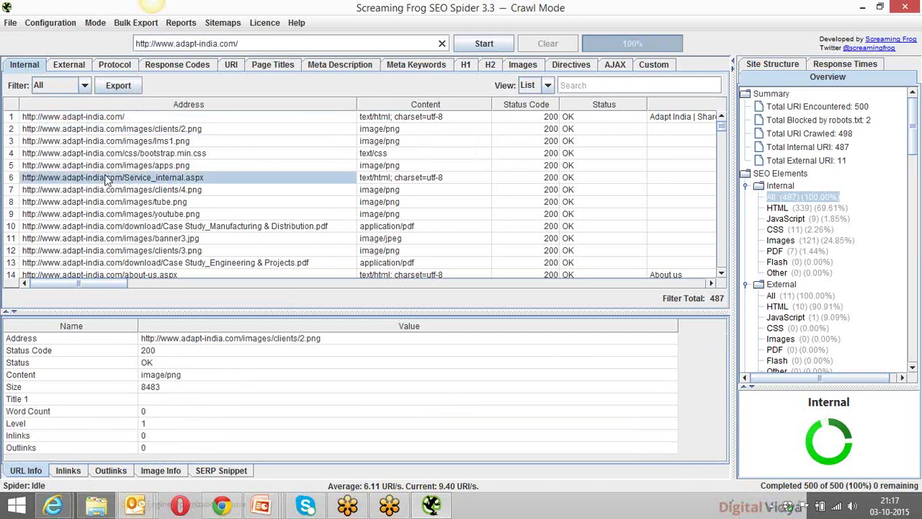
pyautogui.scroll(-6, 106, 180)
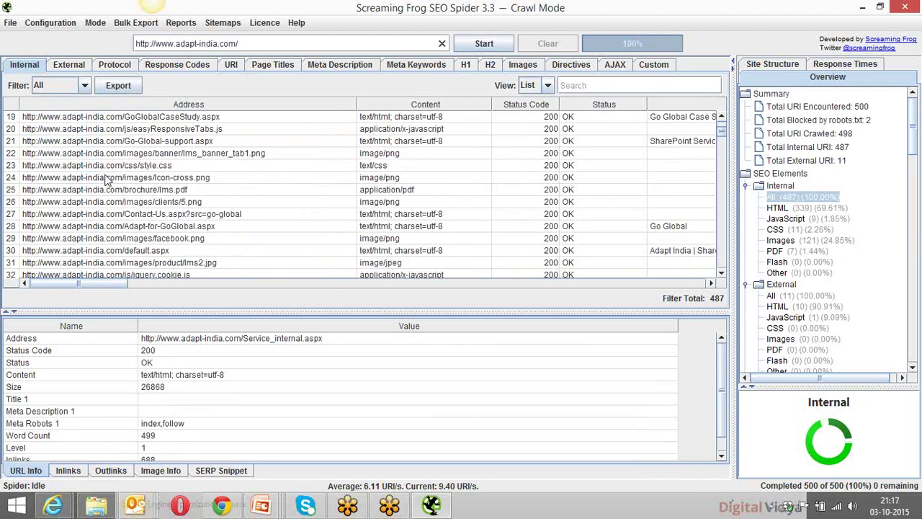
pyautogui.scroll(-6, 106, 180)
pyautogui.scroll(9, 105, 180)
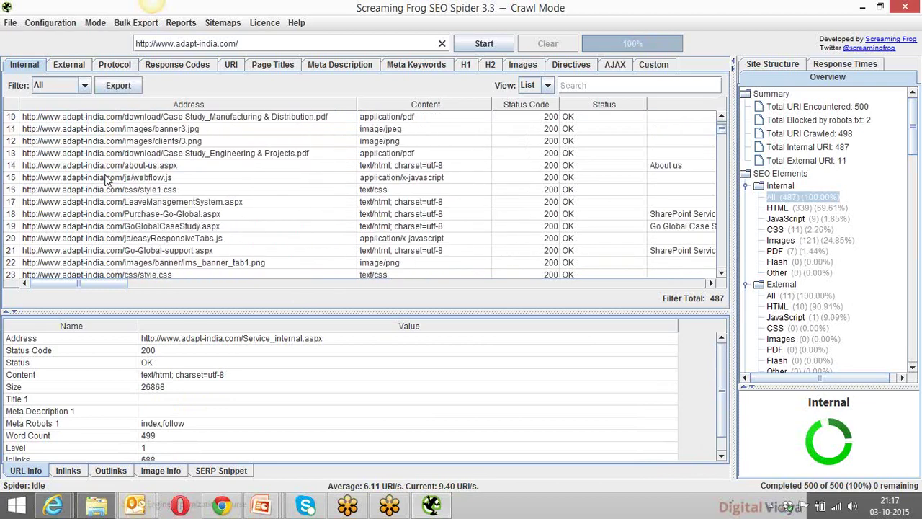
pyautogui.scroll(3, 106, 180)
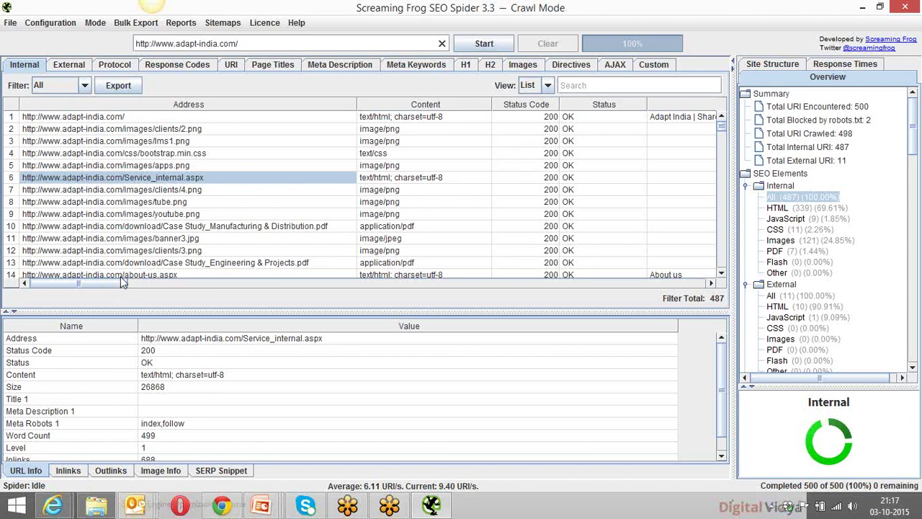
pyautogui.moveTo(104, 286)
pyautogui.mouseDown()
pyautogui.moveTo(160, 288)
pyautogui.moveTo(85, 289)
pyautogui.mouseUp()
# Open the page titles report and examine the home page's title text and title length.
pyautogui.click(272, 66)
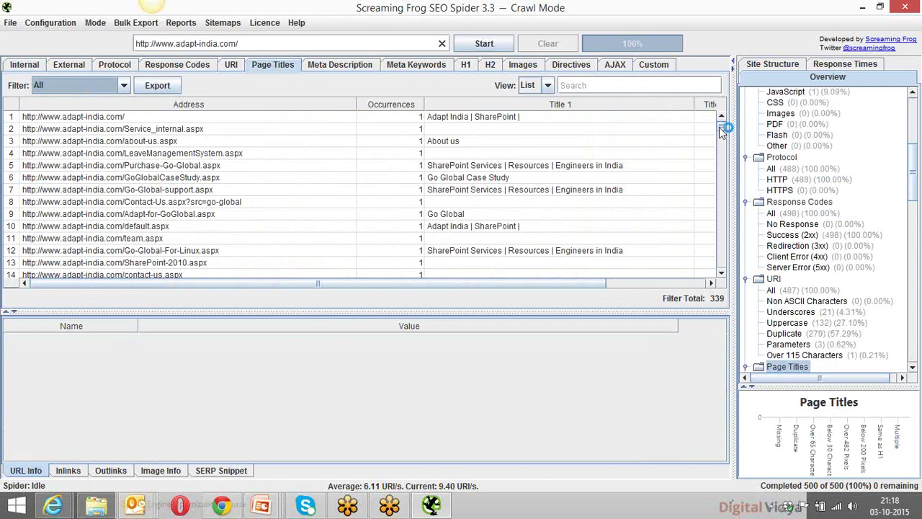
pyautogui.moveTo(719, 127)
pyautogui.mouseDown()
pyautogui.moveTo(719, 272)
pyautogui.moveTo(722, 123)
pyautogui.mouseUp()
pyautogui.click(153, 118)
pyautogui.click(529, 118)
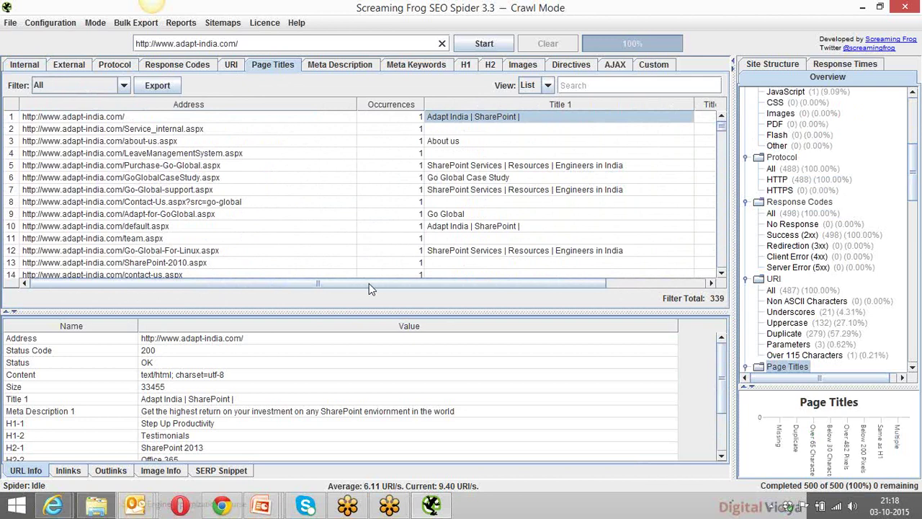
pyautogui.moveTo(369, 288); pyautogui.dragTo(469, 288)
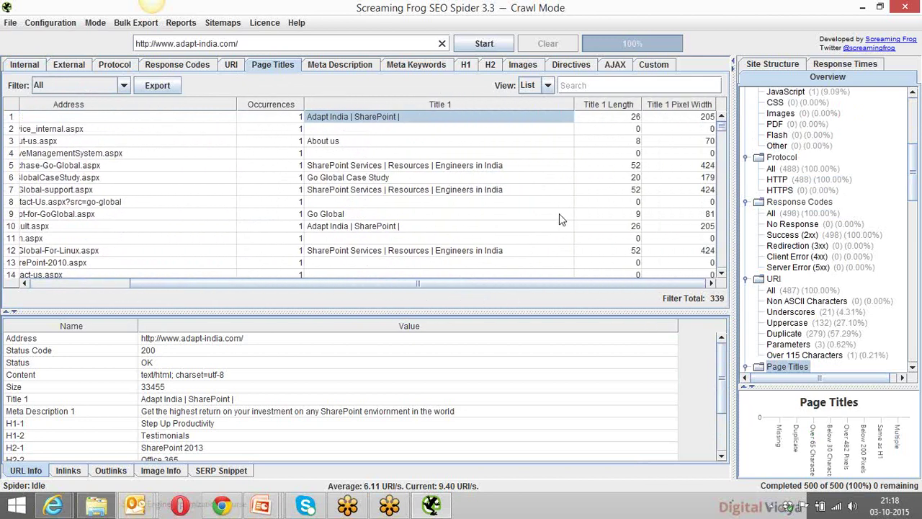
pyautogui.click(605, 117)
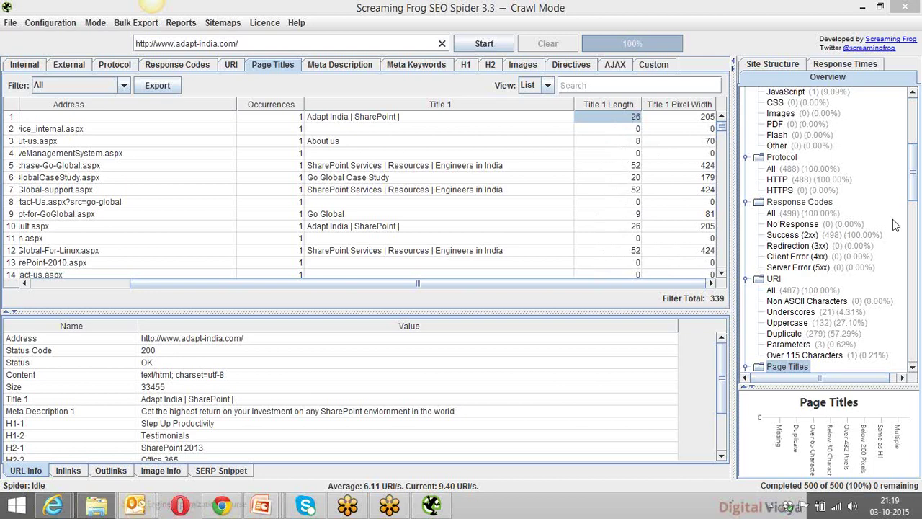
# Find the Page Titles group in the crawl overview and list the pages with missing titles.
pyautogui.moveTo(911, 160); pyautogui.dragTo(908, 208)
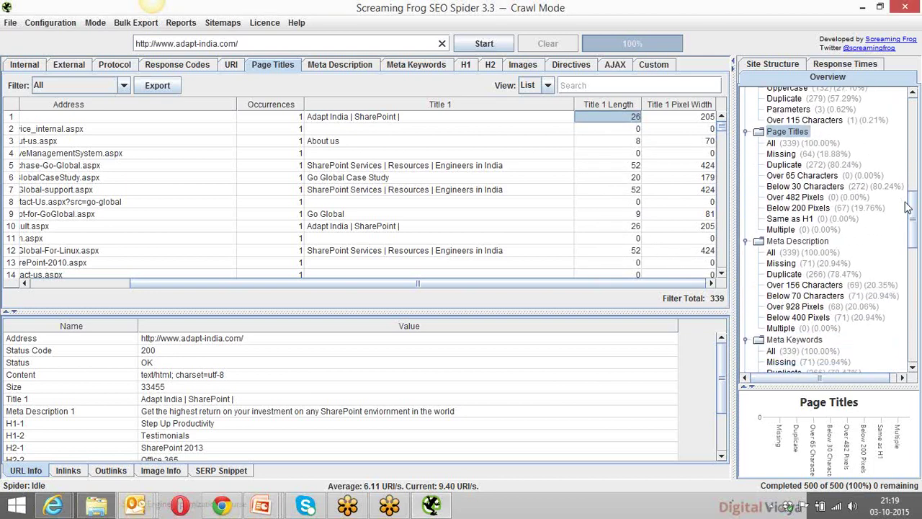
pyautogui.click(793, 146)
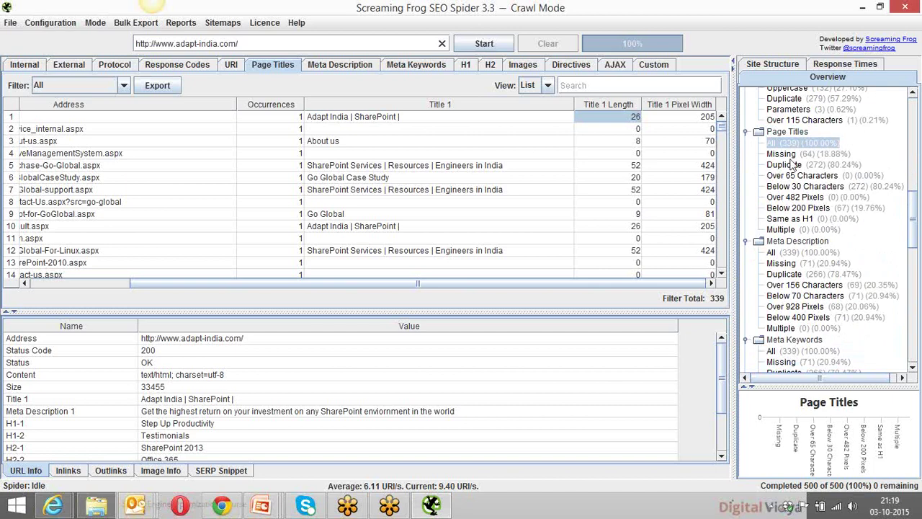
pyautogui.click(783, 156)
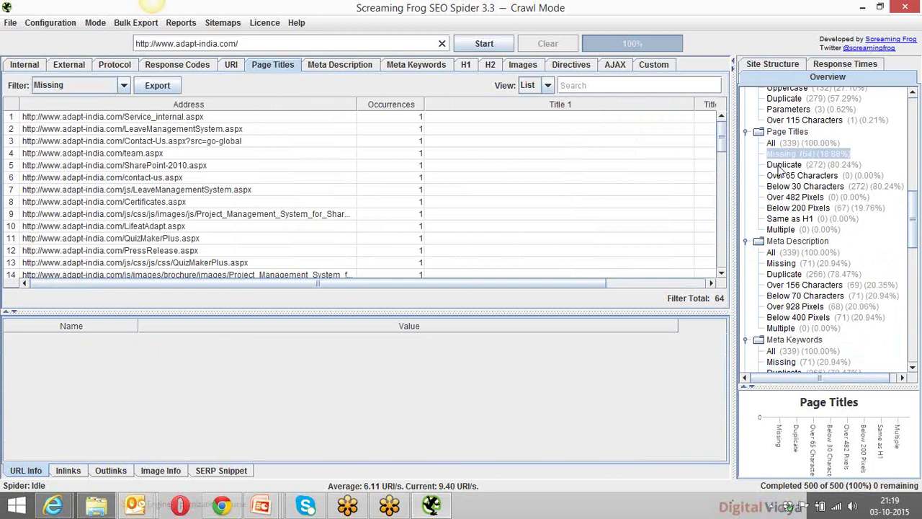
# List the pages with duplicate titles and look through their addresses and shared title texts.
pyautogui.click(782, 166)
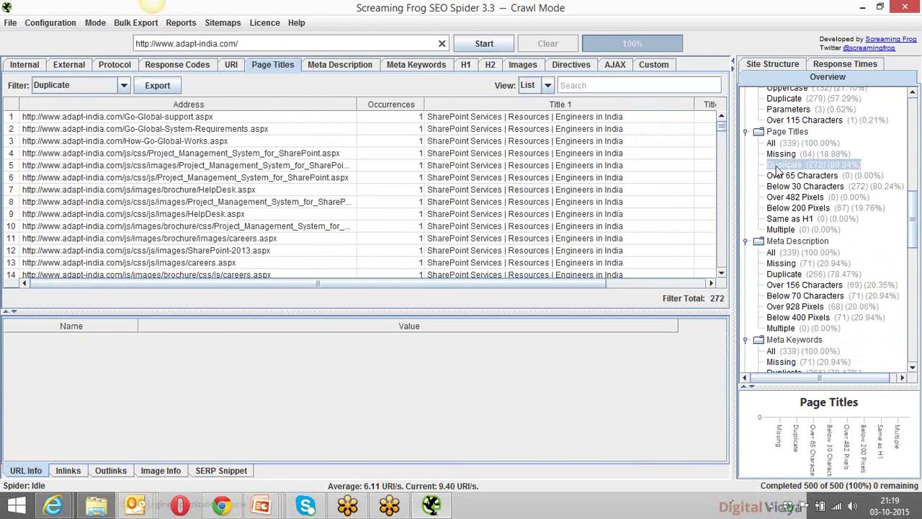
pyautogui.click(469, 119)
pyautogui.scroll(-6, 479, 130)
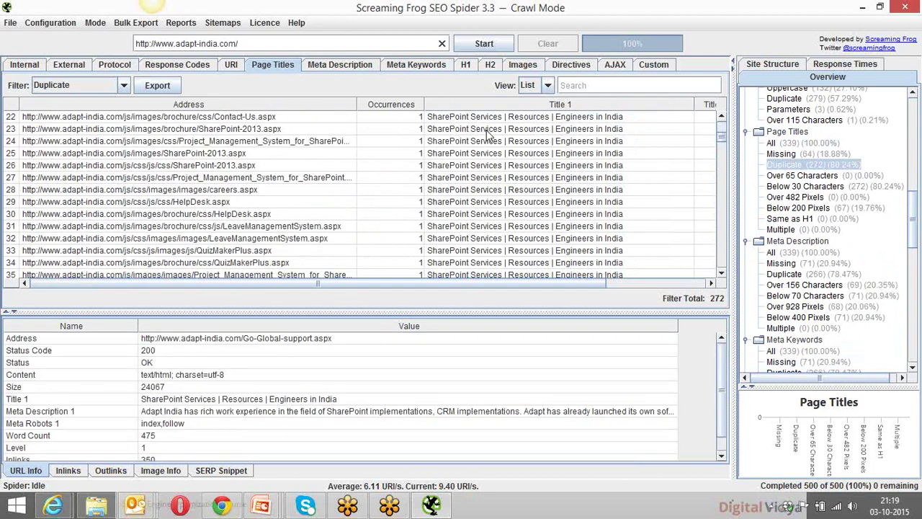
pyautogui.scroll(6, 487, 135)
pyautogui.scroll(-20, 488, 134)
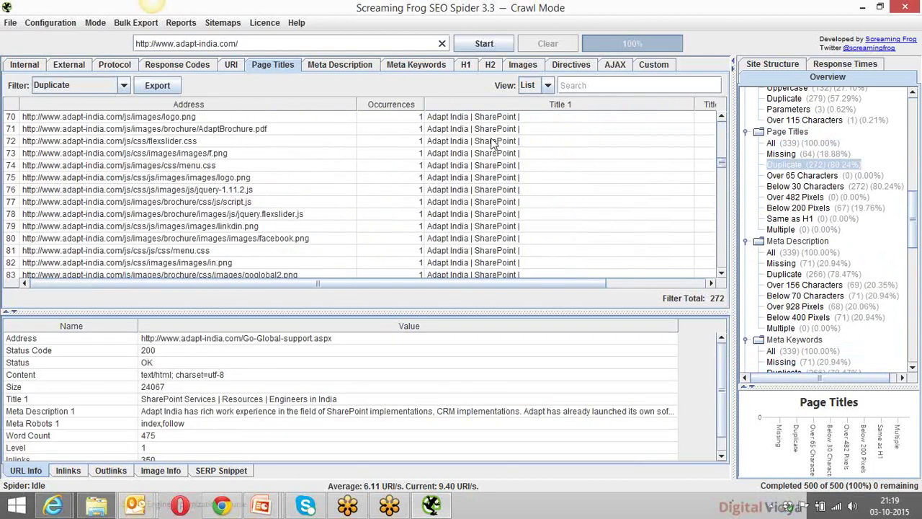
pyautogui.scroll(20, 496, 148)
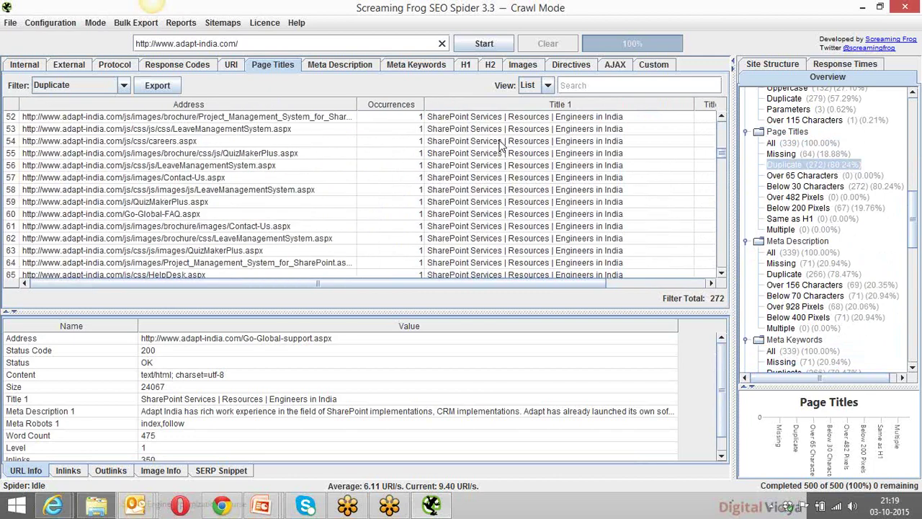
# Compare the page titles over 65 characters with those below 30 characters.
pyautogui.click(805, 177)
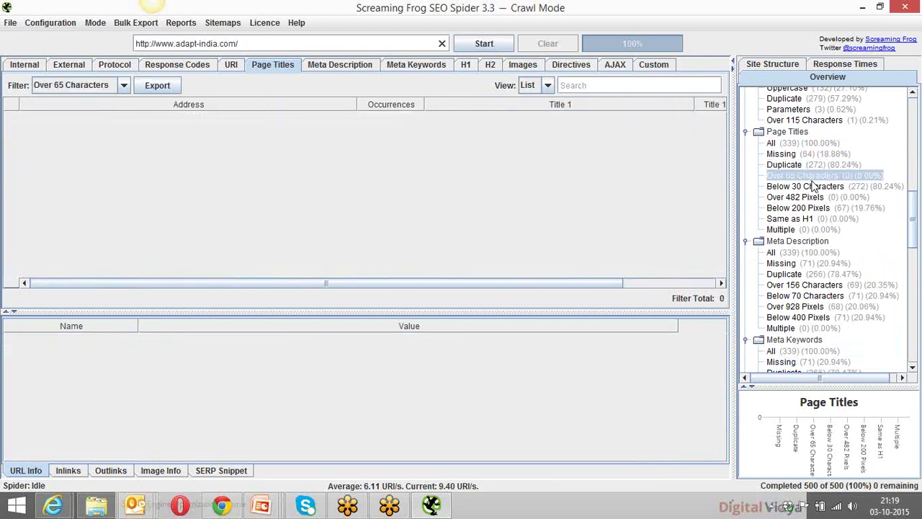
pyautogui.click(808, 186)
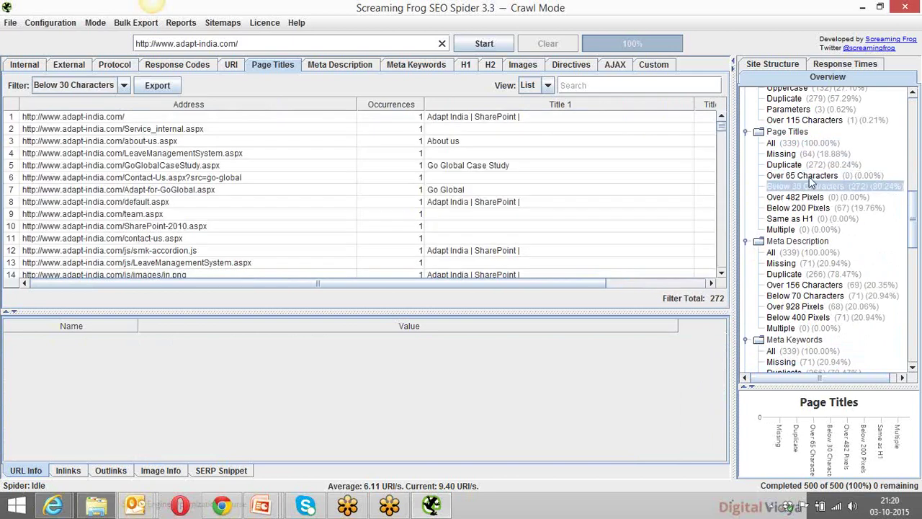
pyautogui.click(814, 176)
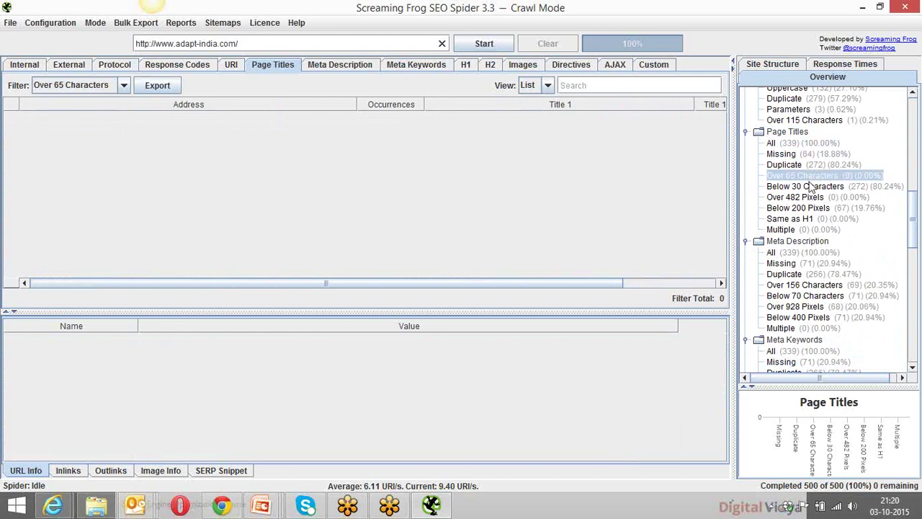
pyautogui.click(814, 189)
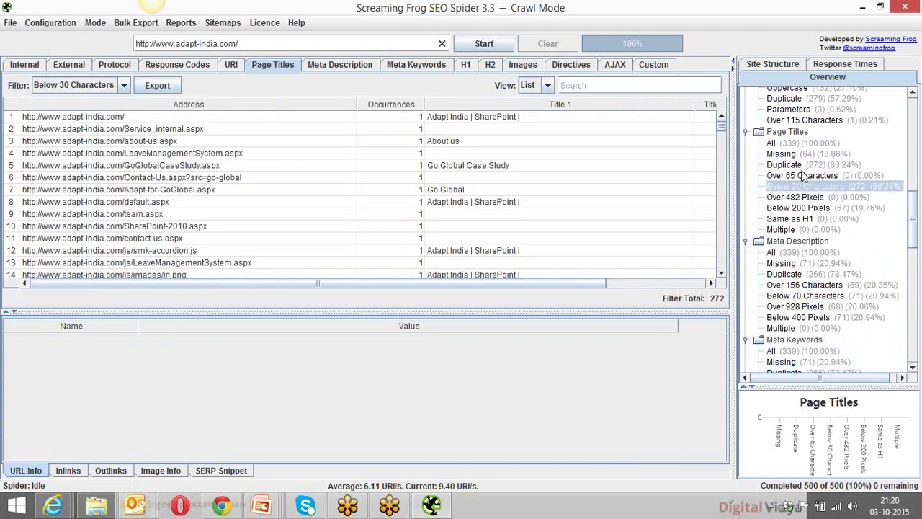
pyautogui.click(805, 176)
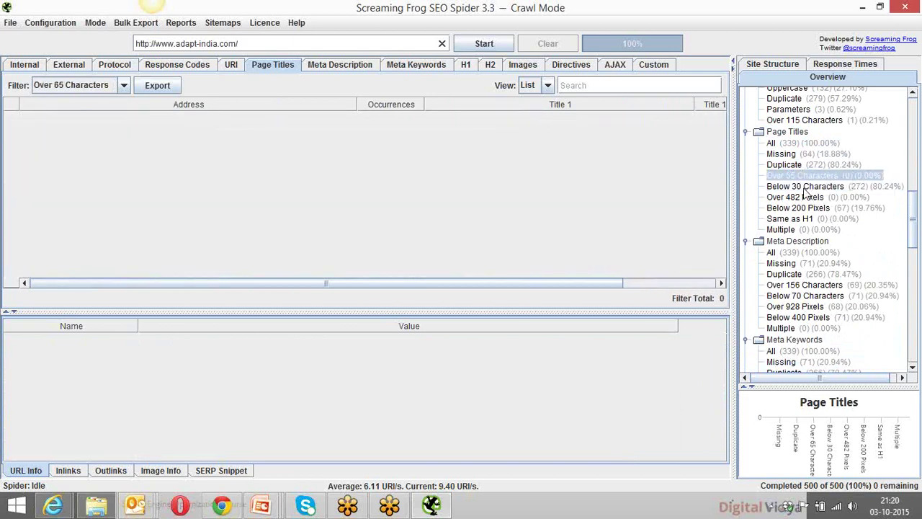
pyautogui.click(799, 188)
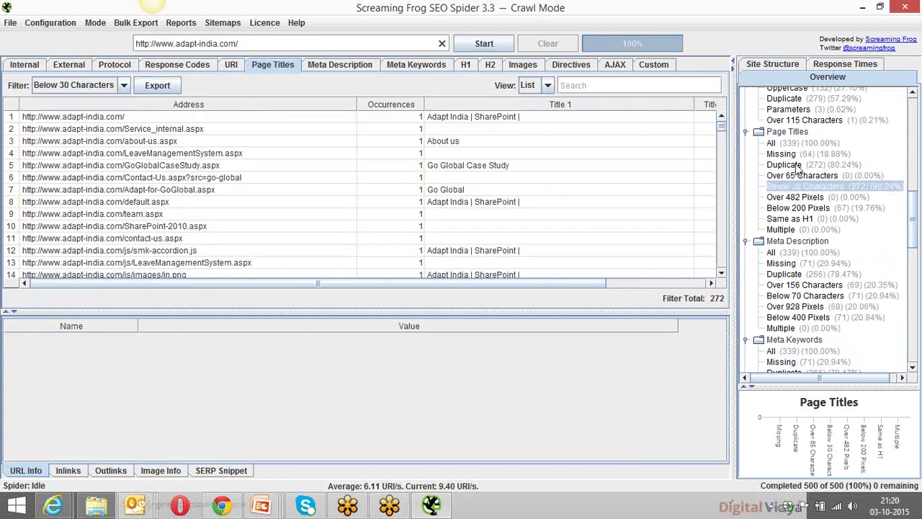
# Return to the pages with missing titles and review their addresses.
pyautogui.click(808, 155)
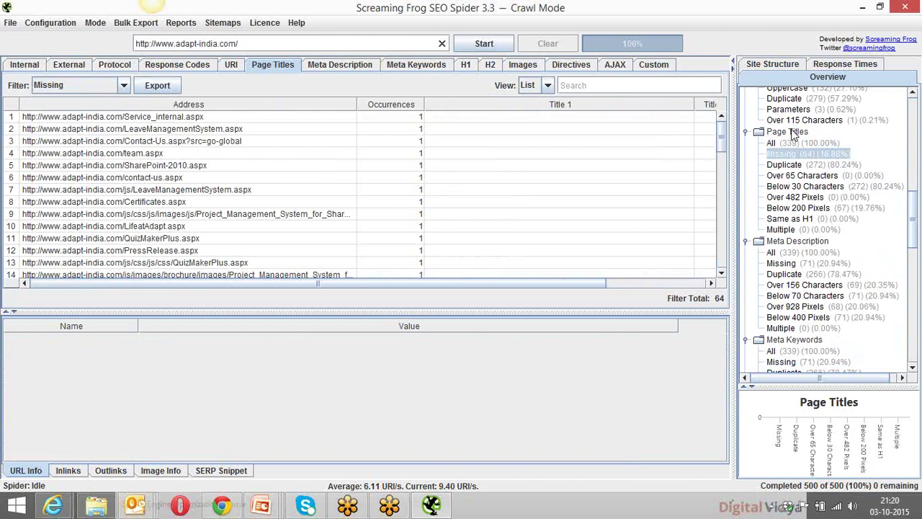
pyautogui.click(794, 134)
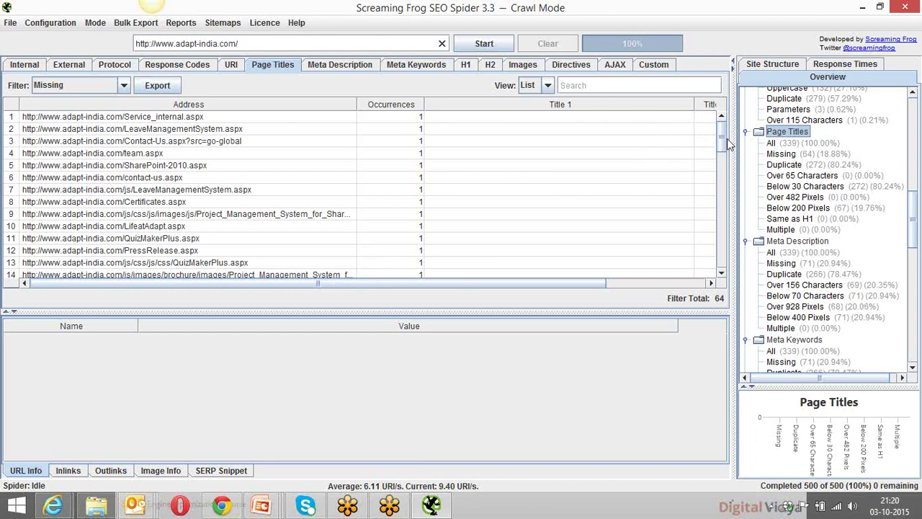
pyautogui.moveTo(464, 286); pyautogui.dragTo(367, 281)
# Export all page titles as the Excel workbook page_titles_all into a new Desktop folder named Adapt - Tags.
pyautogui.click(782, 144)
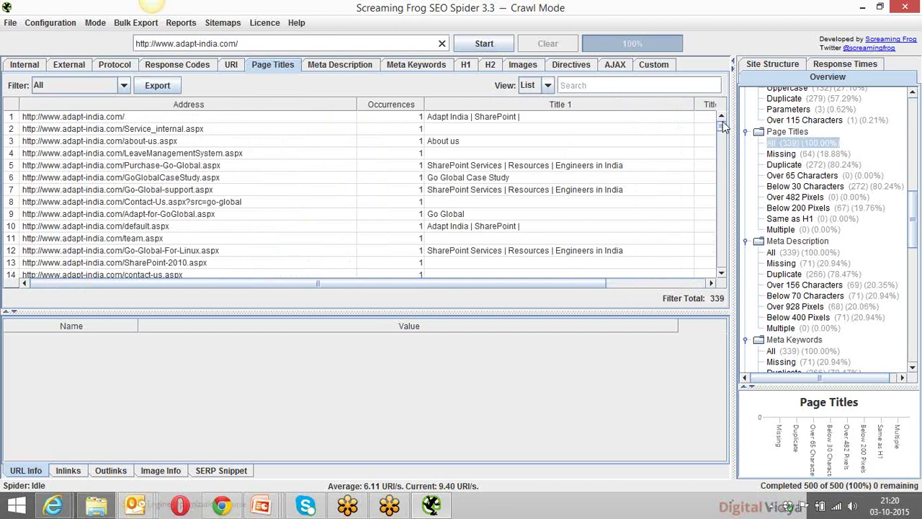
pyautogui.click(155, 86)
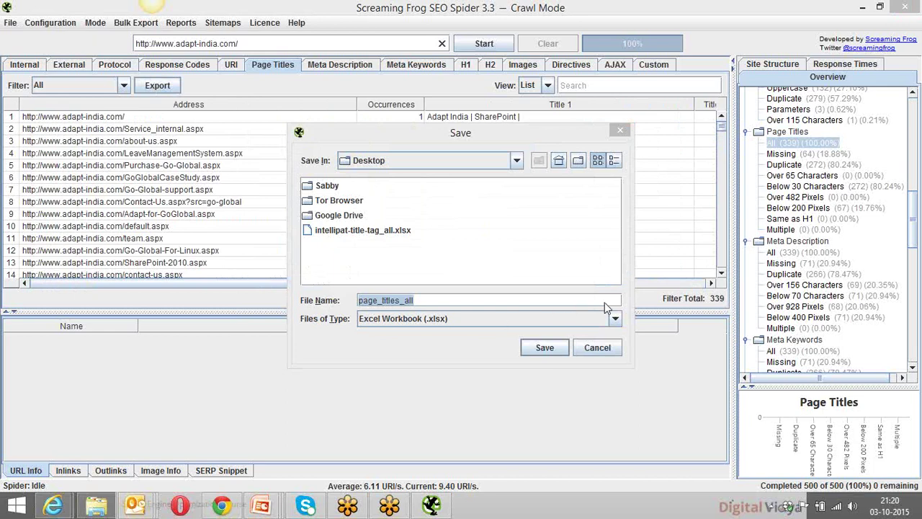
pyautogui.click(579, 160)
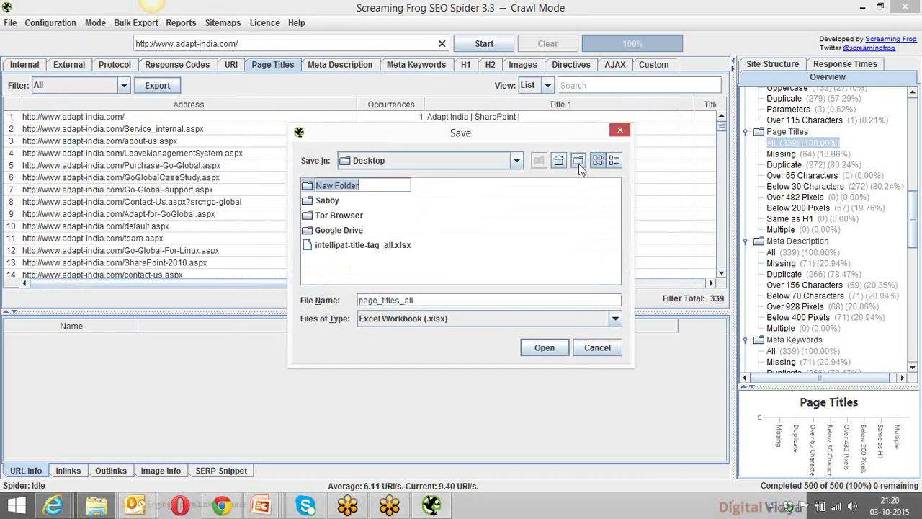
pyautogui.write('Ada')
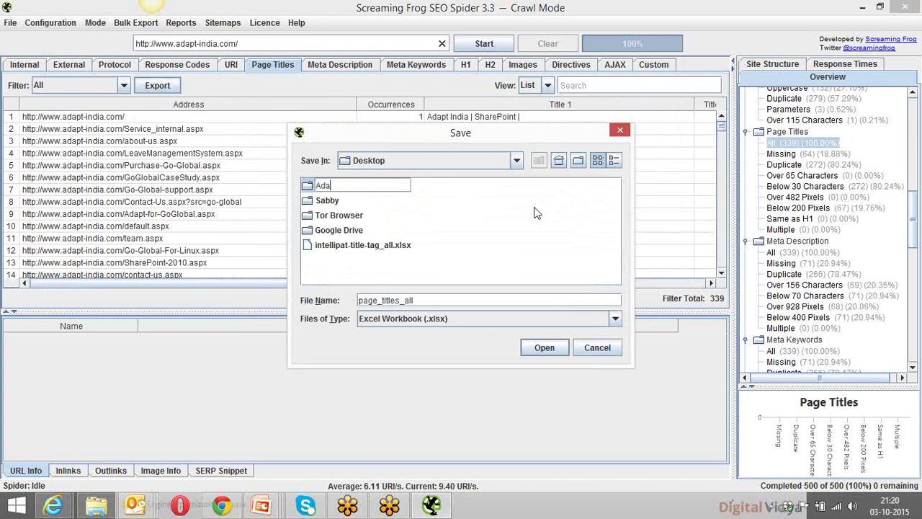
pyautogui.write('pt - Tags')
pyautogui.click(545, 349)
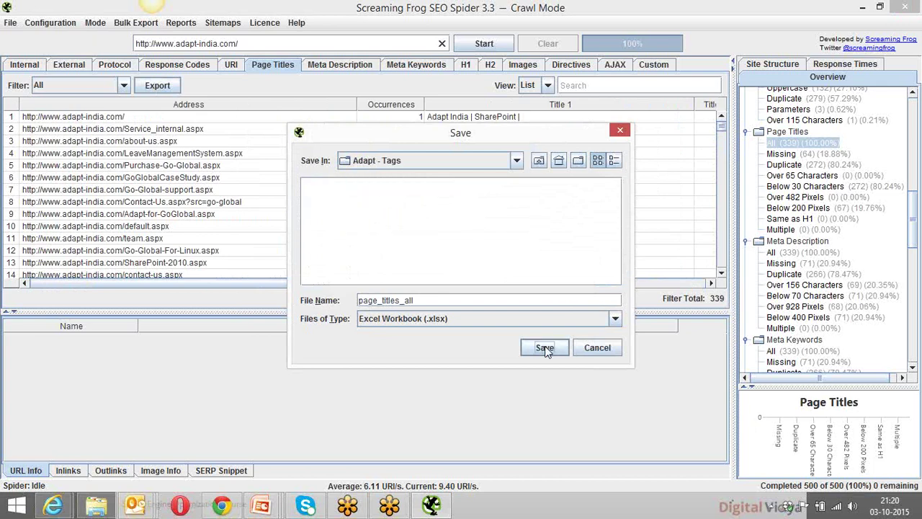
pyautogui.click(546, 348)
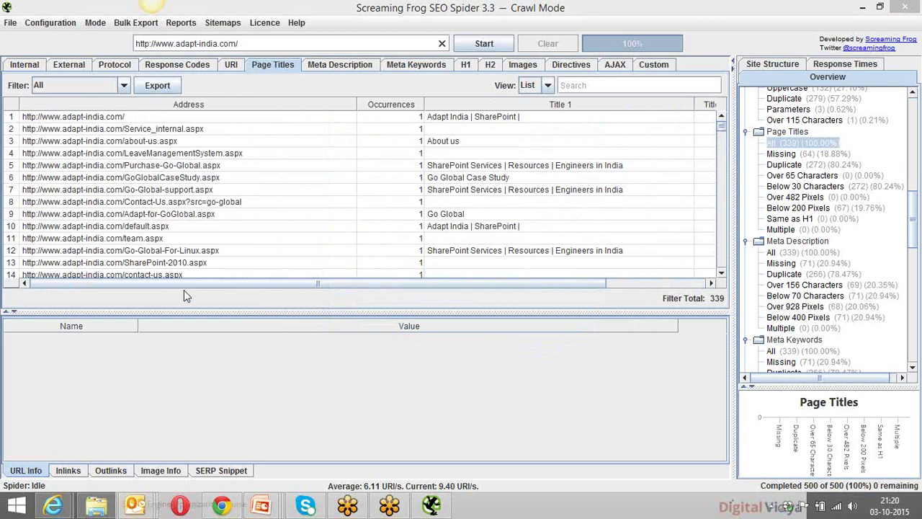
# Examine the meta descriptions listed for all crawled adapt-india.com URLs, including the details of one entry.
pyautogui.click(335, 68)
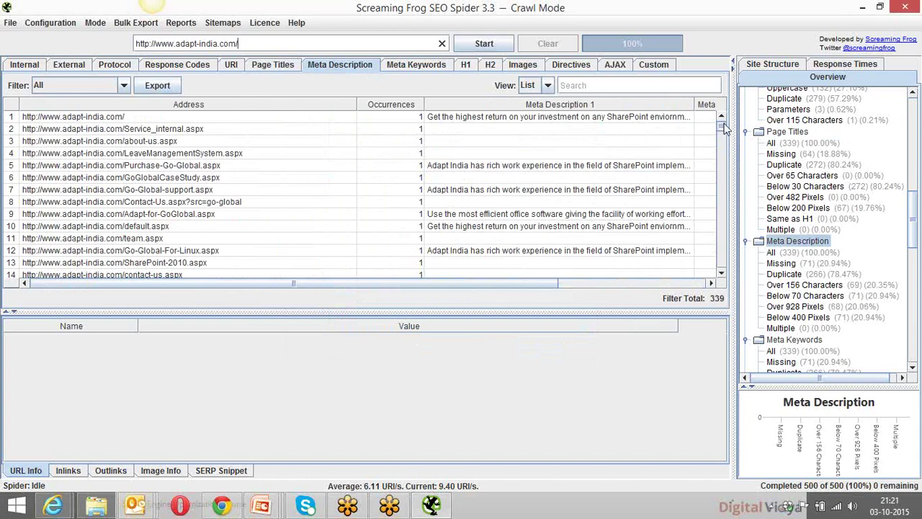
pyautogui.moveTo(725, 128); pyautogui.dragTo(724, 148)
pyautogui.click(472, 138)
pyautogui.scroll(-1, 478, 179)
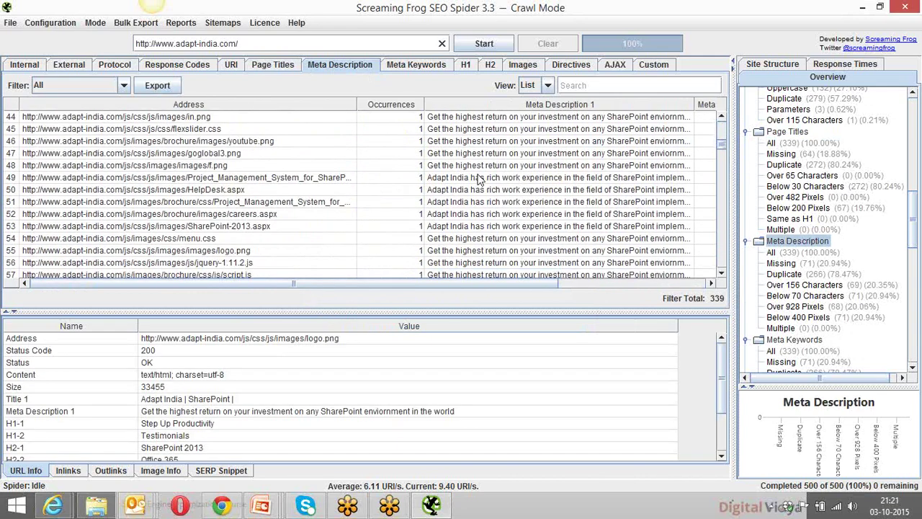
pyautogui.scroll(-19, 478, 179)
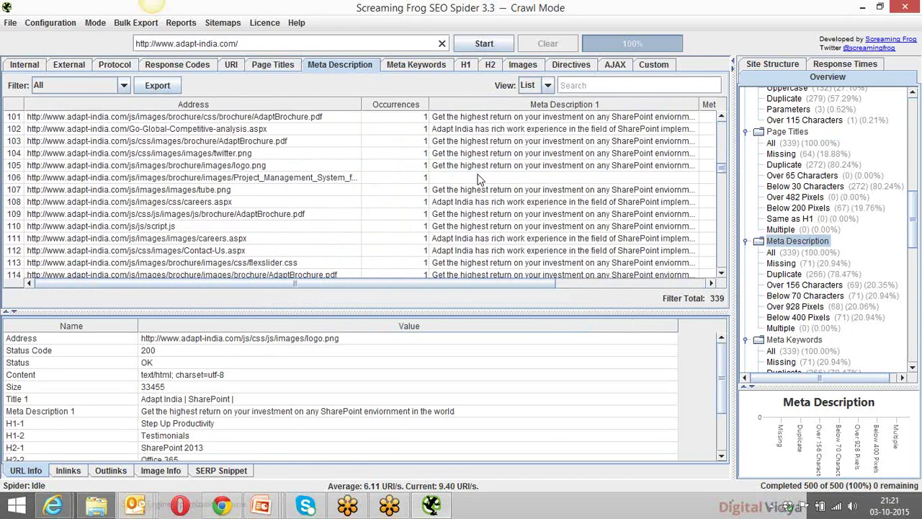
pyautogui.scroll(-14, 477, 179)
pyautogui.scroll(7, 477, 178)
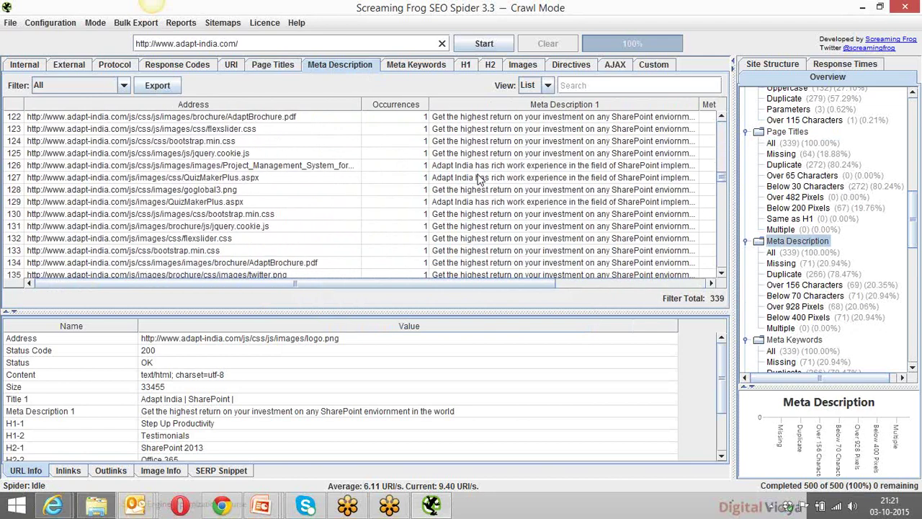
pyautogui.scroll(20, 477, 179)
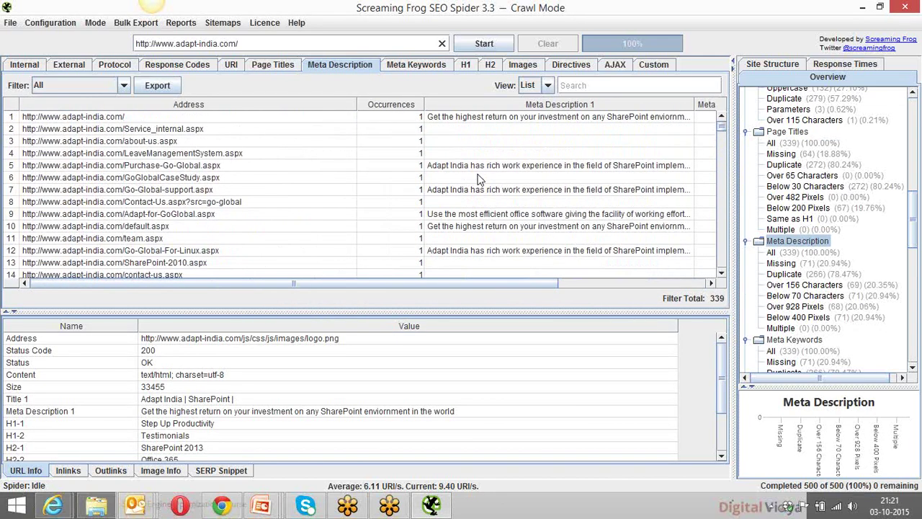
# Review the missing and duplicate meta descriptions, and inspect the details of a duplicate Project_Management_System_for_SharePoint.aspx entry.
pyautogui.scroll(-2, 915, 214)
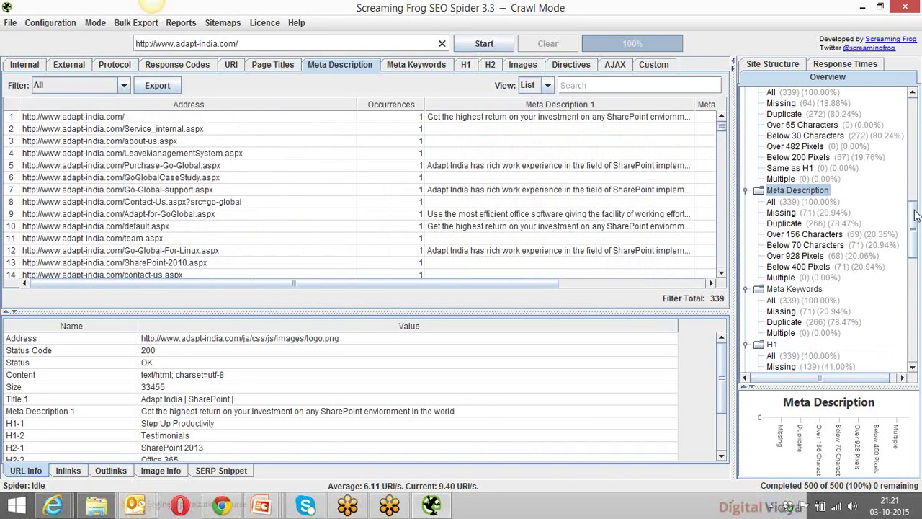
pyautogui.scroll(-2, 915, 214)
pyautogui.click(780, 156)
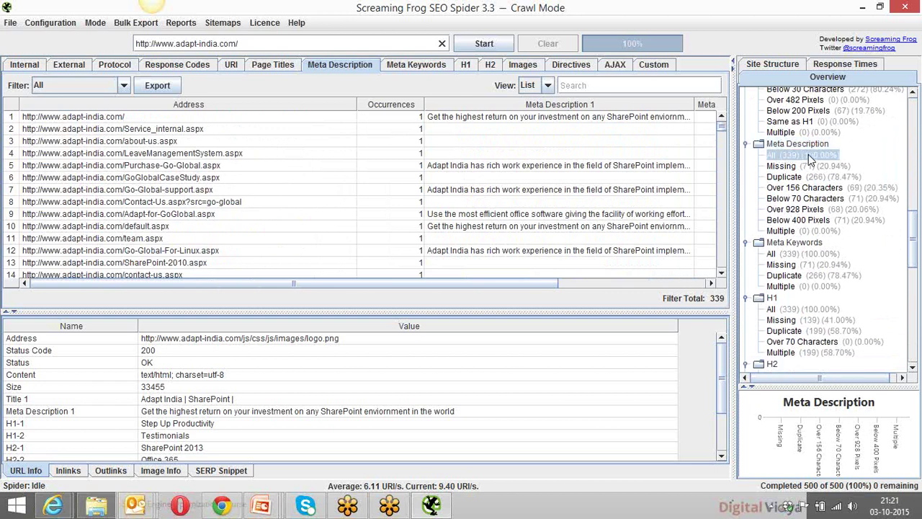
pyautogui.click(780, 166)
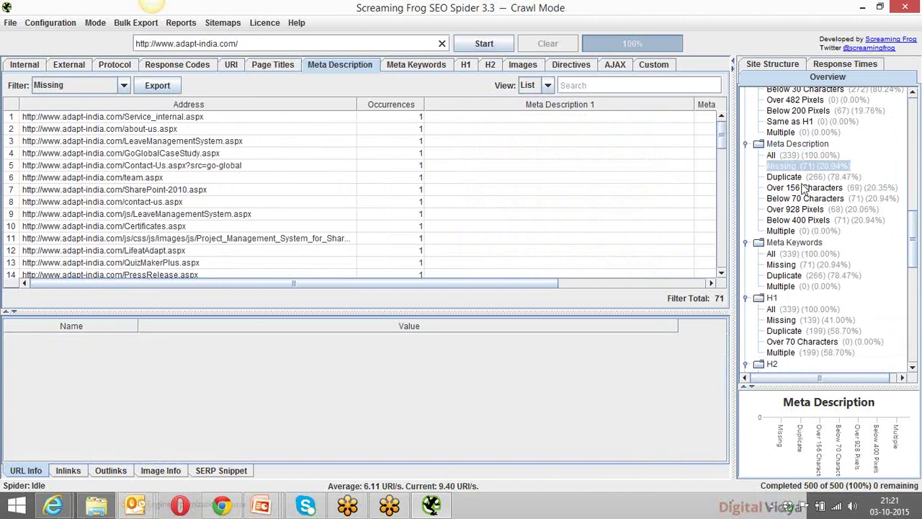
pyautogui.click(800, 178)
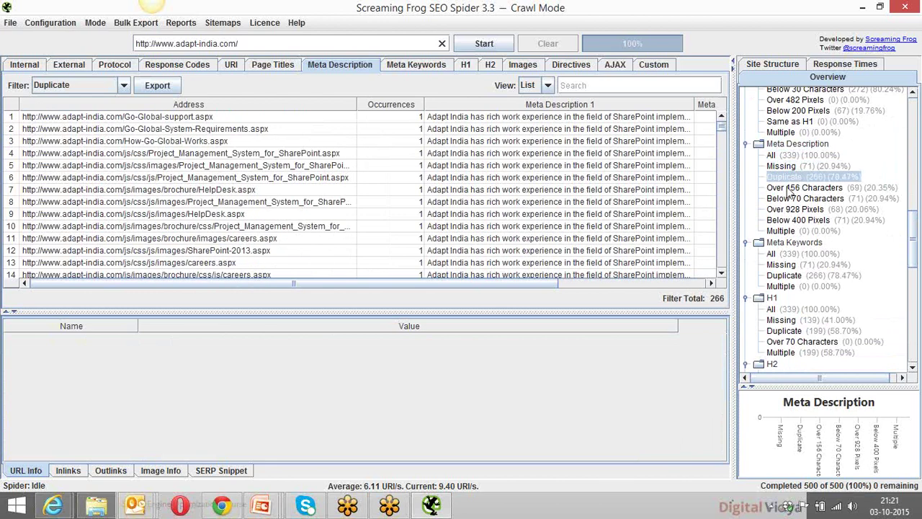
pyautogui.click(490, 129)
pyautogui.click(494, 153)
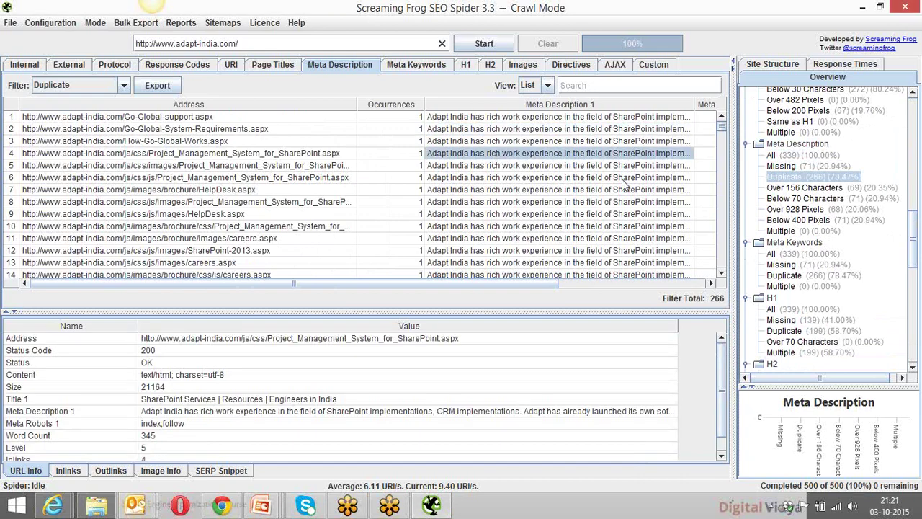
# Compare the meta descriptions over 156 characters with those below 70, and recheck the duplicate and missing lists.
pyautogui.click(809, 188)
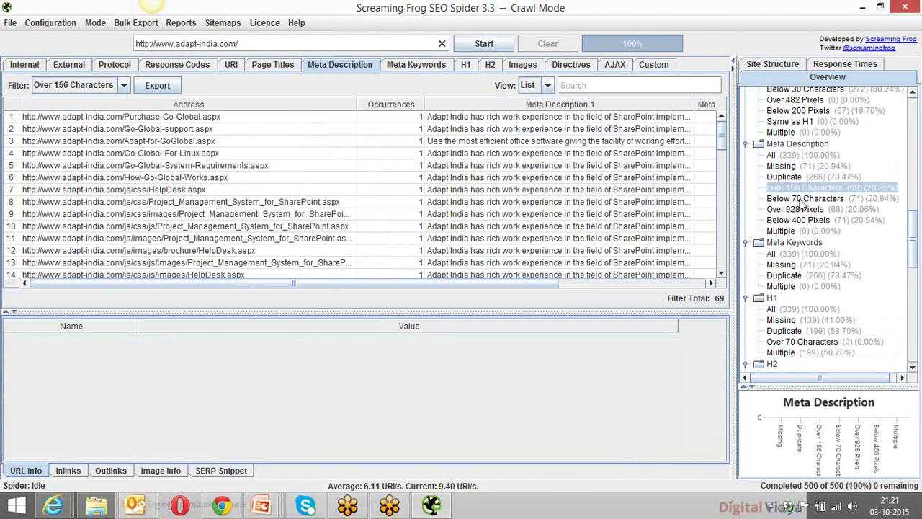
pyautogui.click(802, 199)
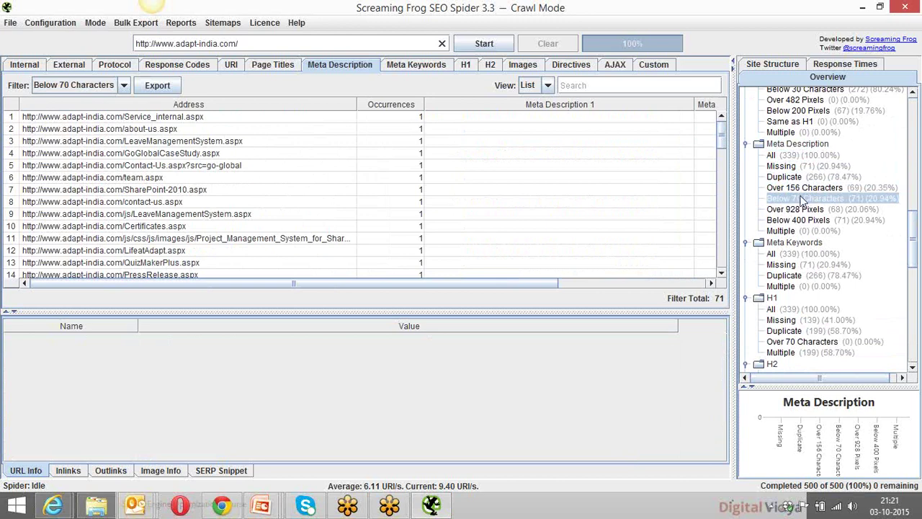
pyautogui.click(798, 187)
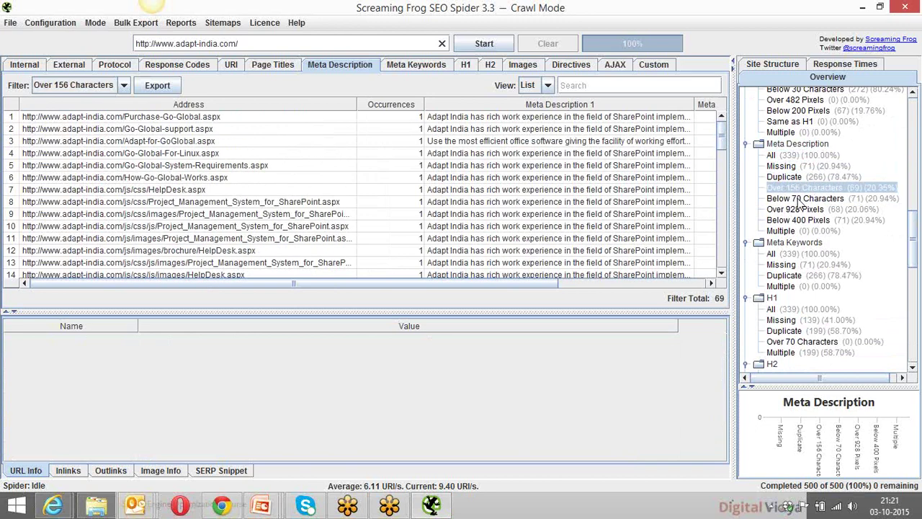
pyautogui.click(793, 177)
pyautogui.click(785, 167)
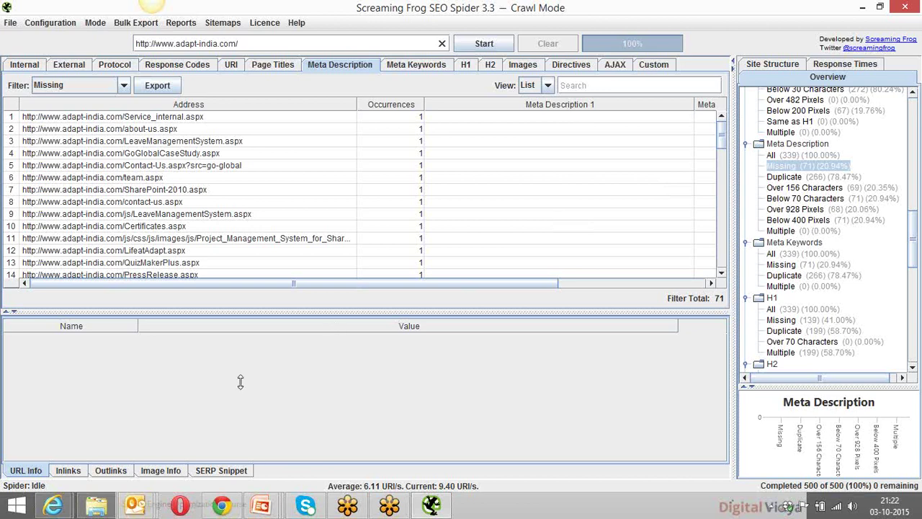
# Switch to Chrome and look at the Adapt India homepage and the Digital Marketing Paathshala YouTube channel.
pyautogui.moveTo(223, 507)
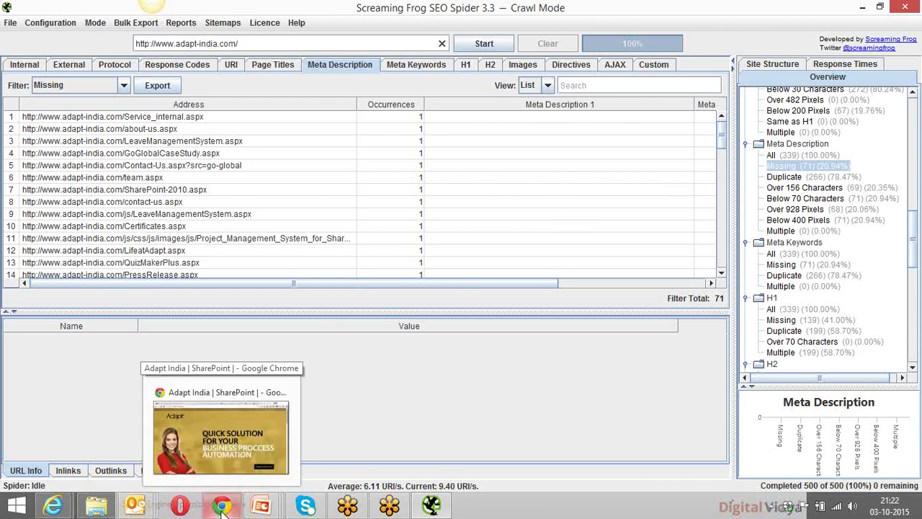
pyautogui.click(223, 507)
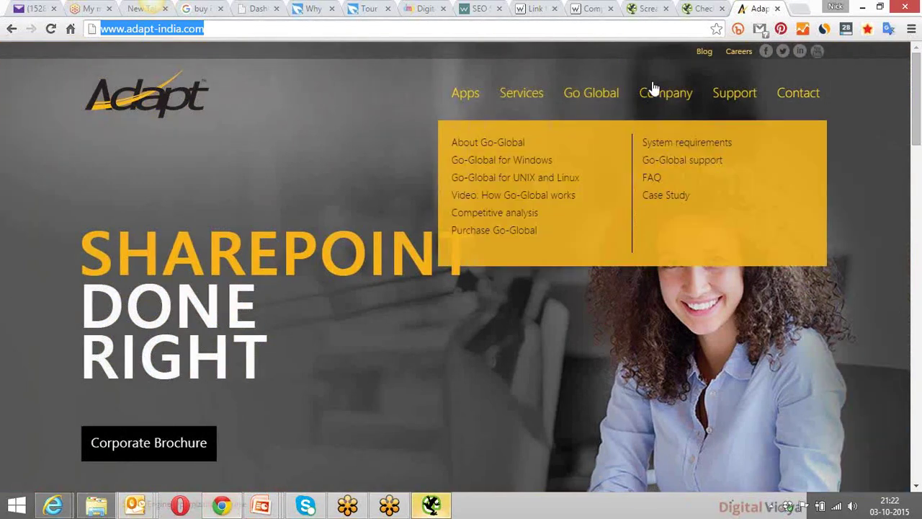
pyautogui.click(799, 10)
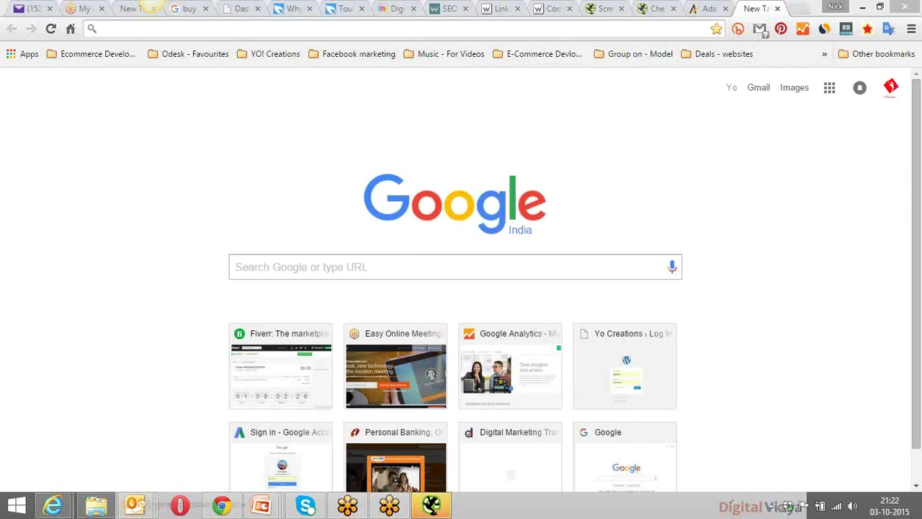
pyautogui.click(610, 364)
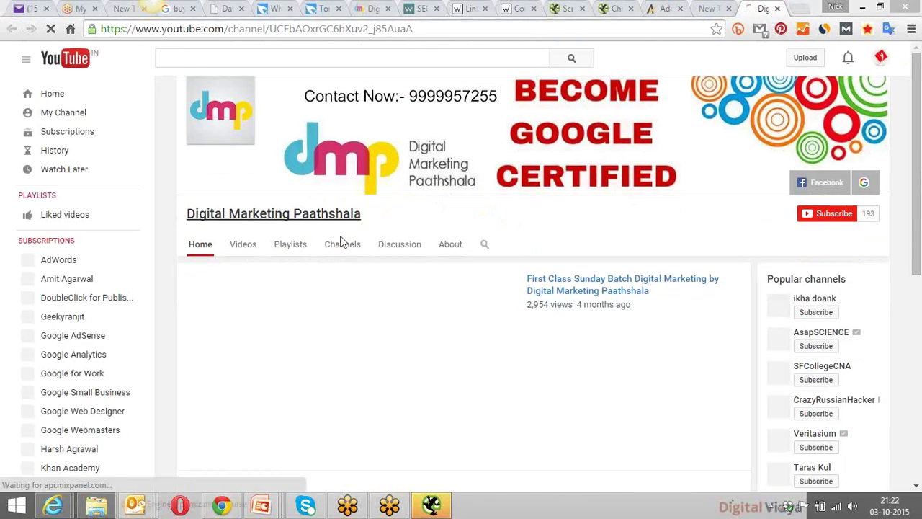
pyautogui.moveTo(238, 448)
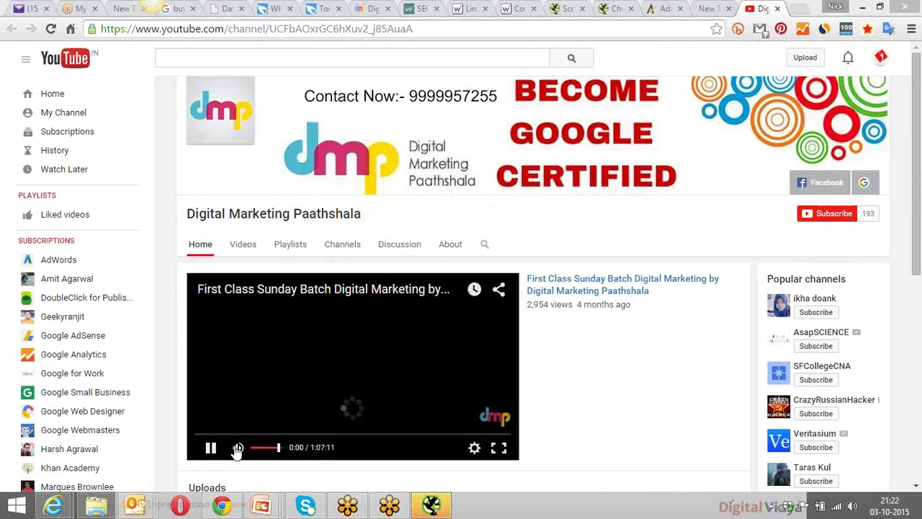
pyautogui.click(708, 8)
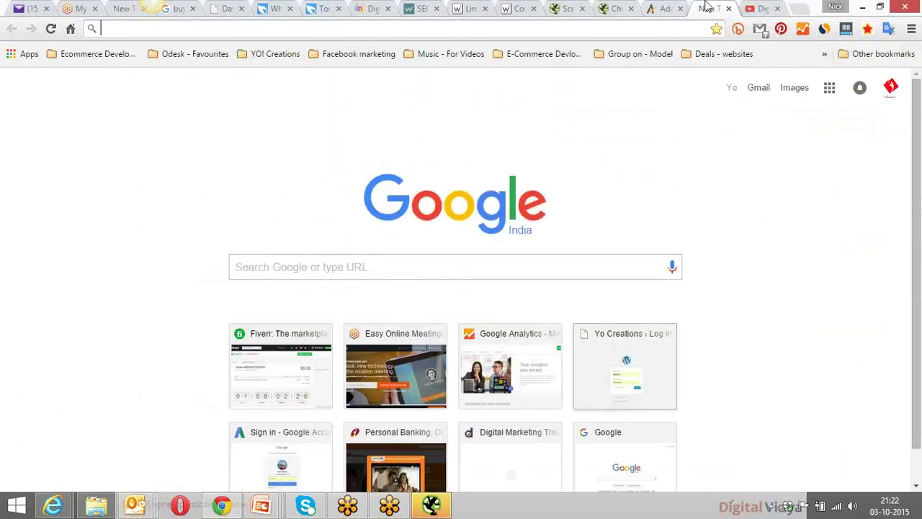
# Return to Screaming Frog and export all meta descriptions as the Excel workbook meta_description_all in the Adapt - Tags folder.
pyautogui.hotkey('alt', 'Tab')
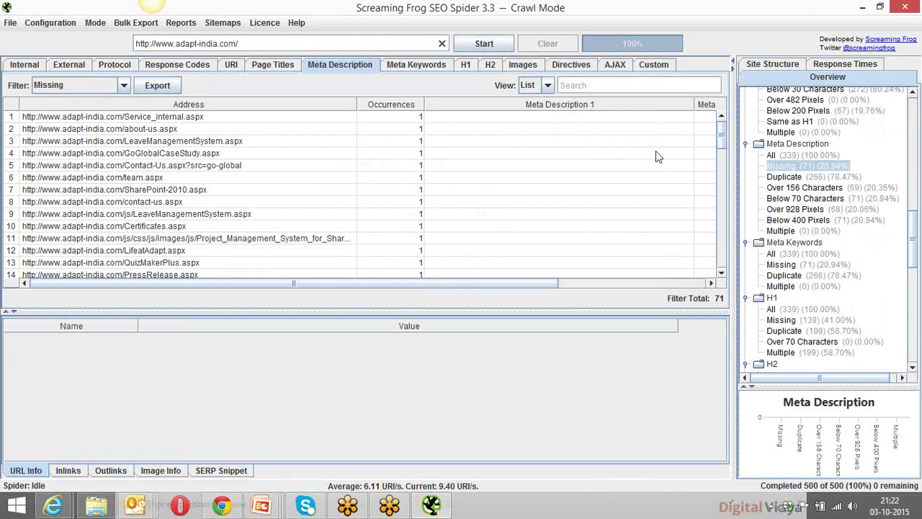
pyautogui.click(770, 155)
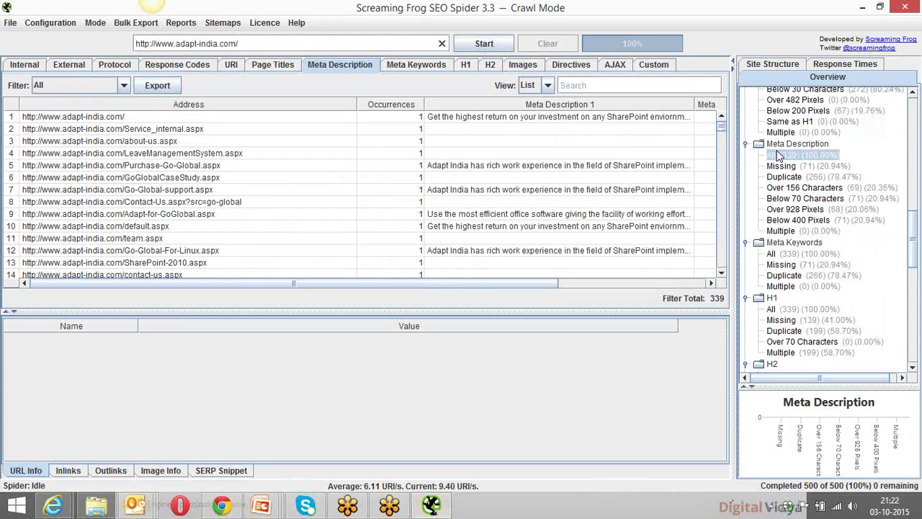
pyautogui.click(160, 87)
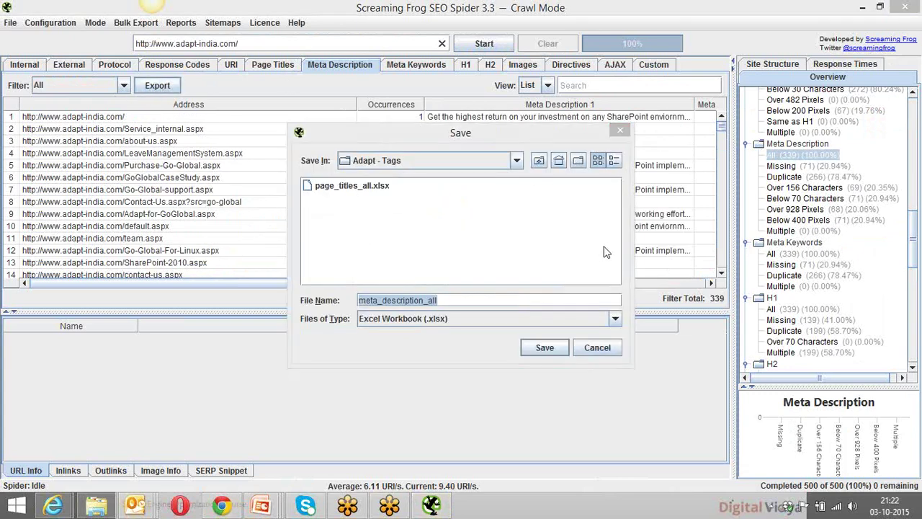
pyautogui.click(546, 348)
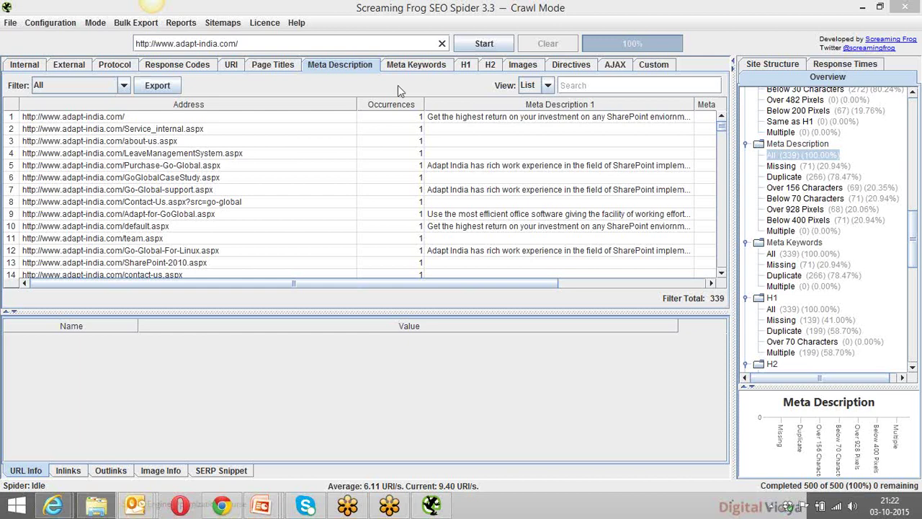
# Review all meta keywords and export them as the Excel workbook meta_keywords_all in the Adapt - Tags folder.
pyautogui.click(416, 67)
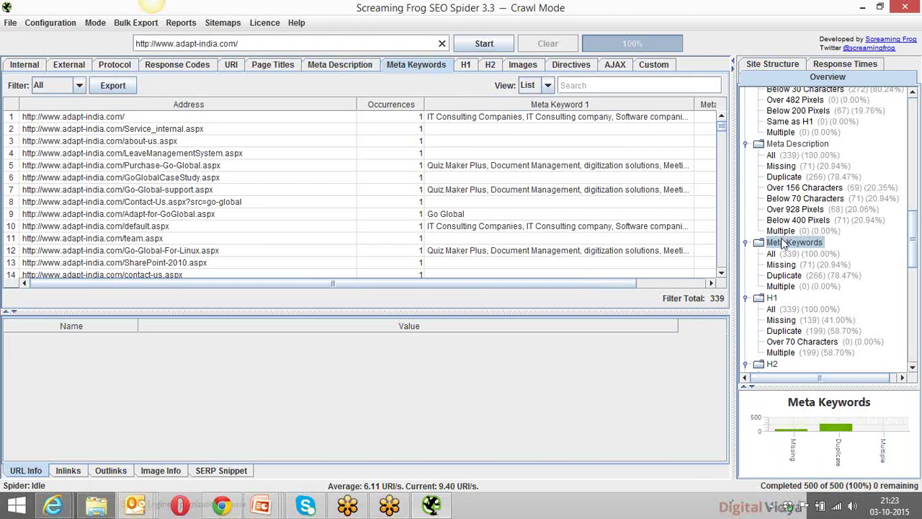
pyautogui.click(792, 256)
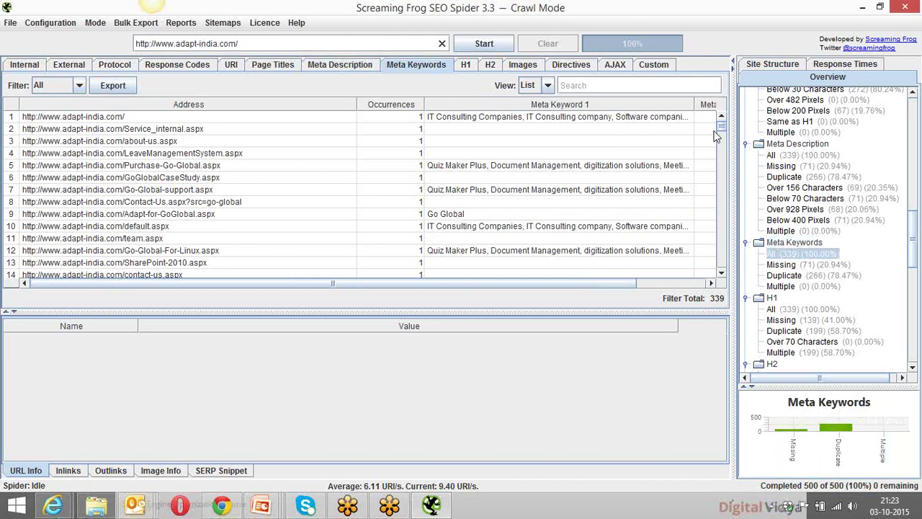
pyautogui.moveTo(721, 128); pyautogui.dragTo(721, 164)
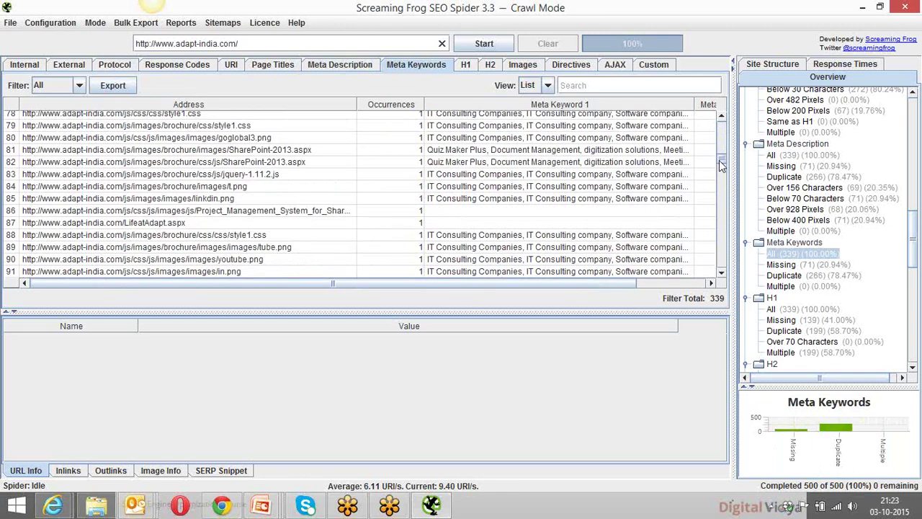
pyautogui.click(445, 177)
pyautogui.click(549, 193)
pyautogui.moveTo(722, 166); pyautogui.dragTo(721, 121)
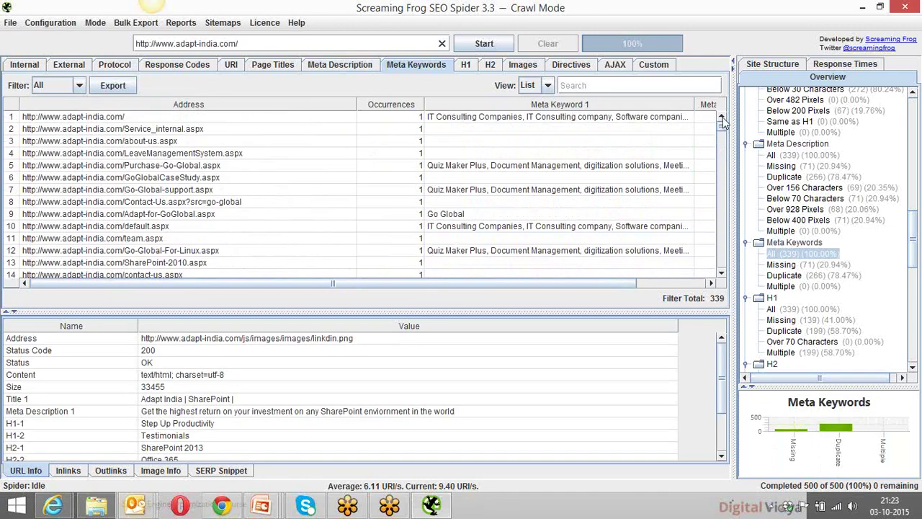
pyautogui.click(112, 85)
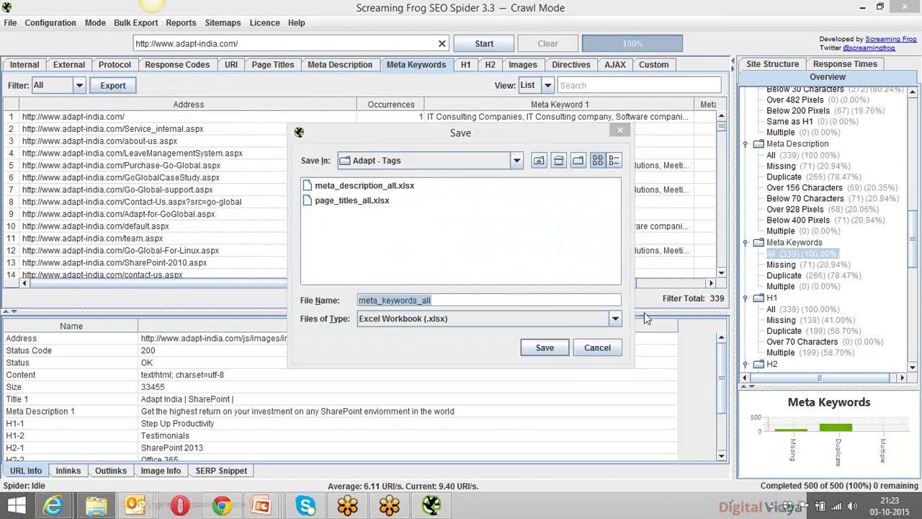
pyautogui.click(544, 347)
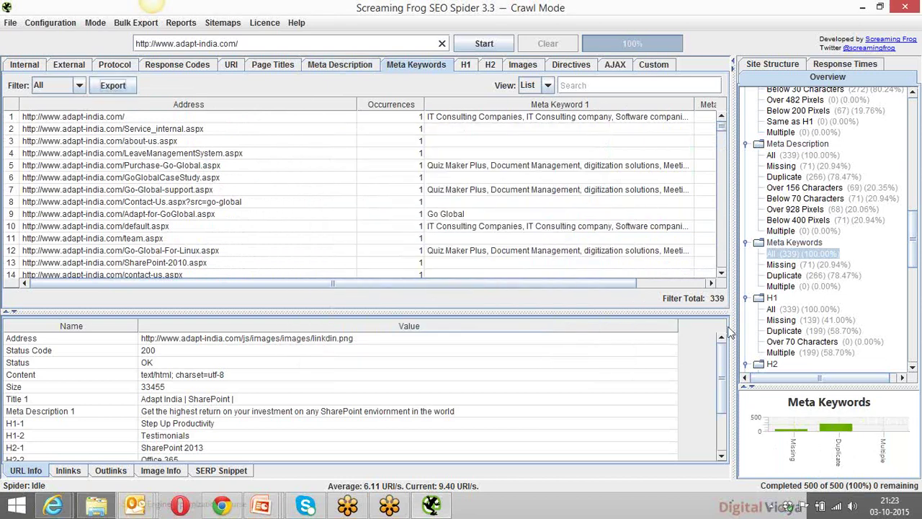
# Review the H1 headings and export the full list as the Excel workbook h1_all in the Adapt - Tags folder.
pyautogui.click(466, 65)
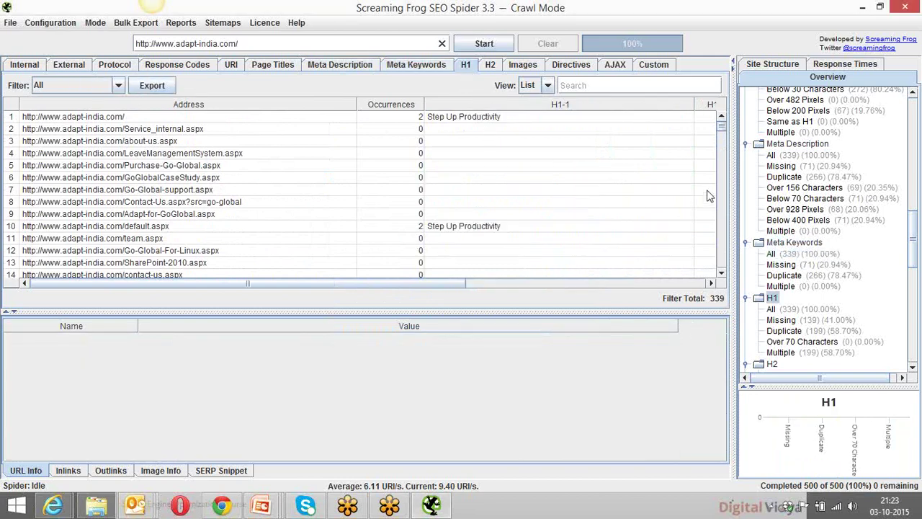
pyautogui.moveTo(723, 129)
pyautogui.mouseDown()
pyautogui.moveTo(718, 194)
pyautogui.moveTo(713, 126)
pyautogui.mouseUp()
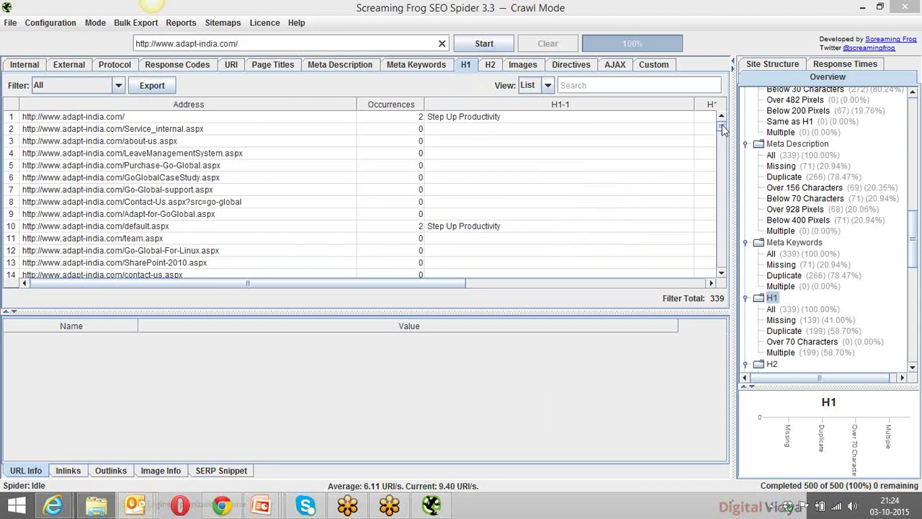
pyautogui.moveTo(722, 124)
pyautogui.mouseDown()
pyautogui.moveTo(728, 199)
pyautogui.moveTo(723, 124)
pyautogui.mouseUp()
pyautogui.moveTo(916, 241); pyautogui.dragTo(912, 252)
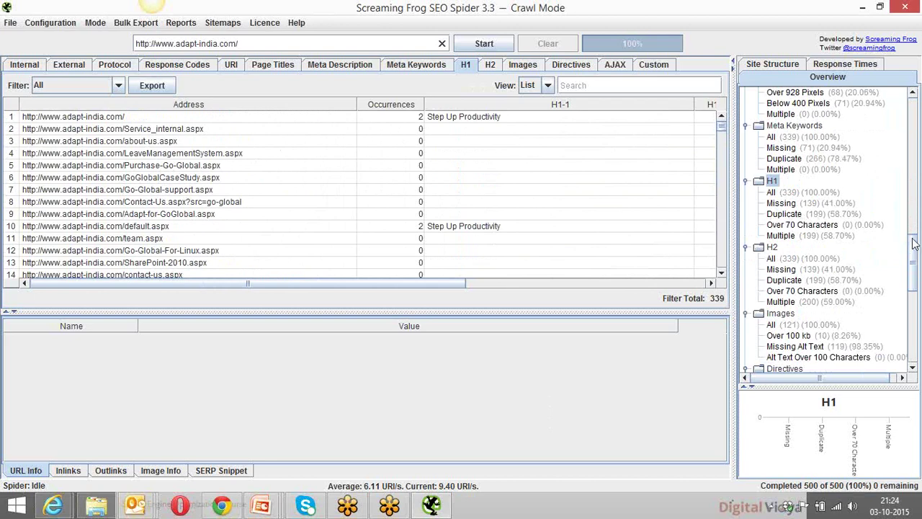
pyautogui.scroll(-2, 913, 243)
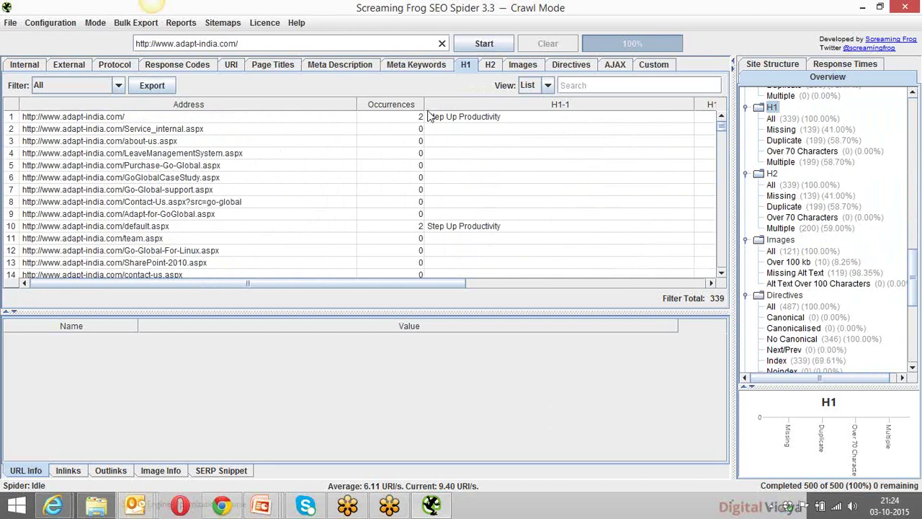
pyautogui.click(152, 87)
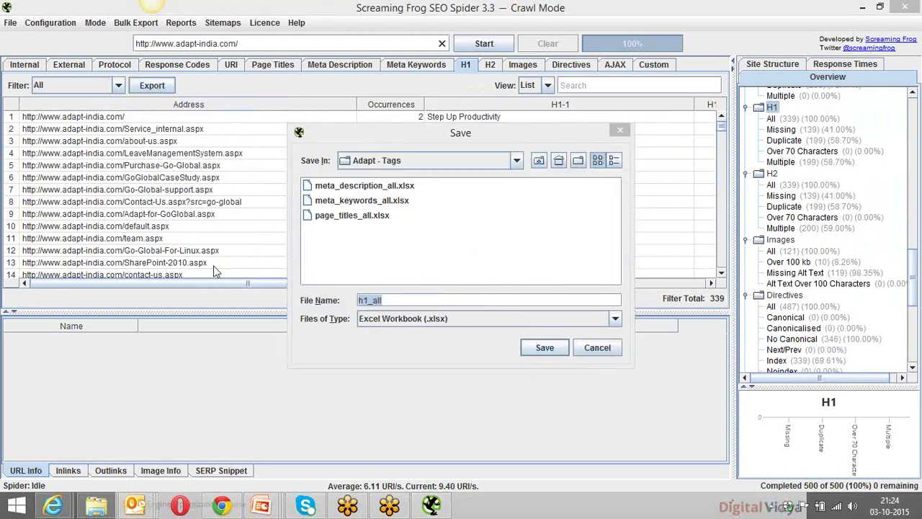
pyautogui.click(545, 348)
pyautogui.click(118, 87)
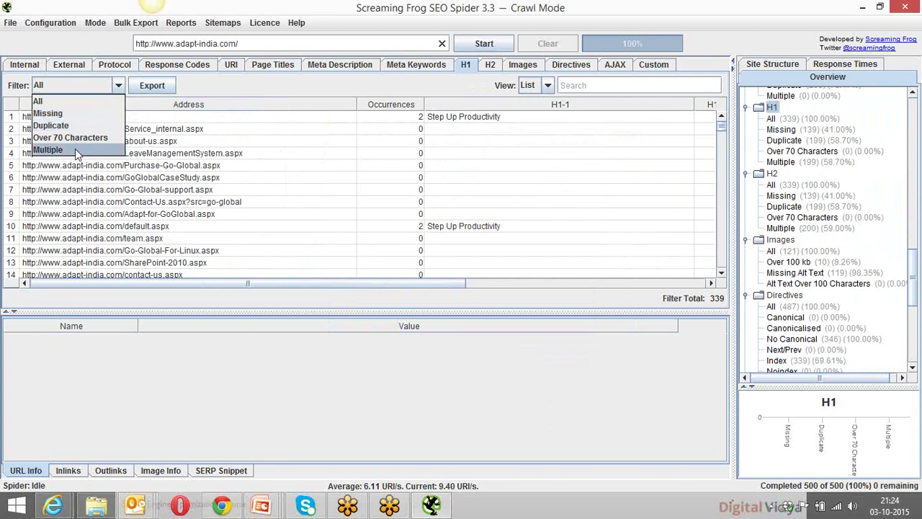
# Export all H2 headings as the Excel workbook h2_all in the Adapt - Tags folder.
pyautogui.click(489, 65)
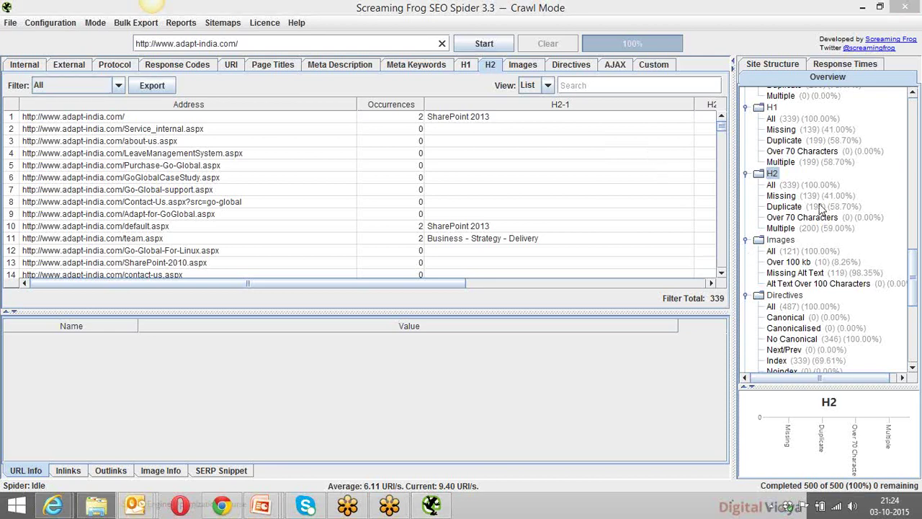
pyautogui.click(151, 86)
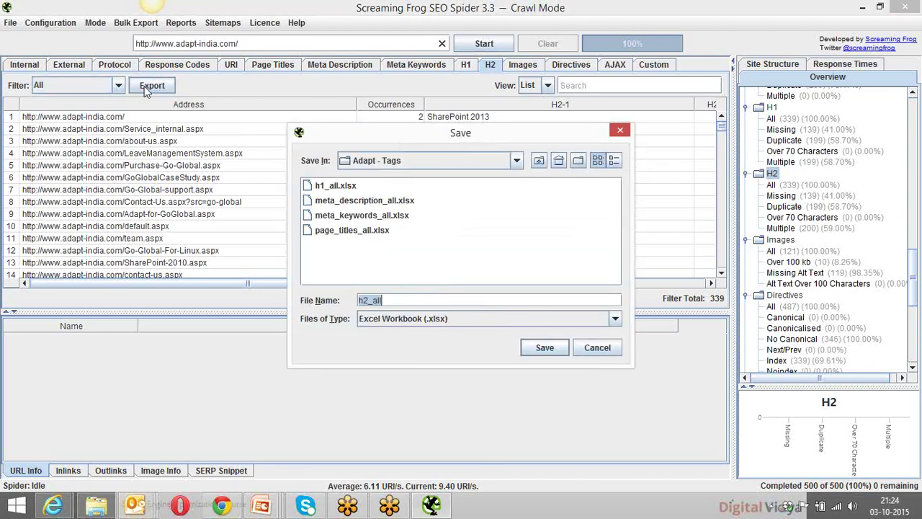
pyautogui.click(545, 348)
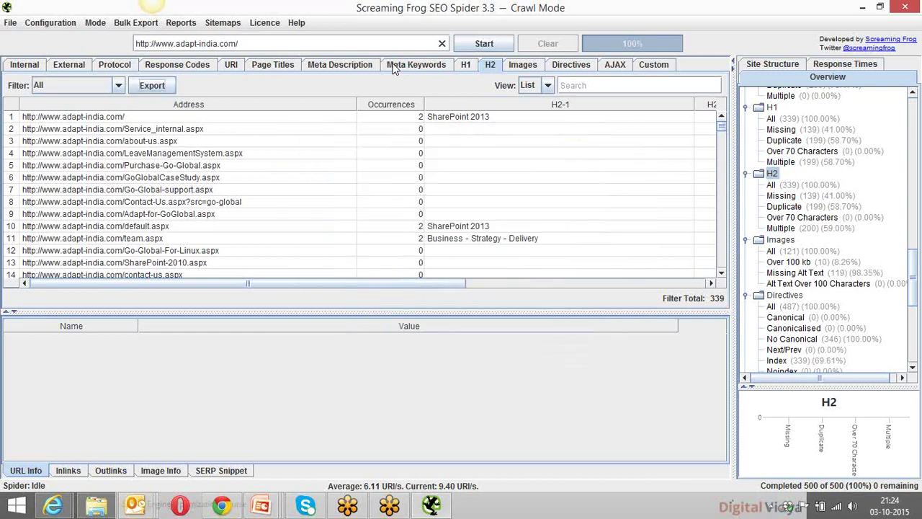
# List the site's images with missing alt text and inspect the URL details of images/product/lms4.jpg.
pyautogui.click(518, 68)
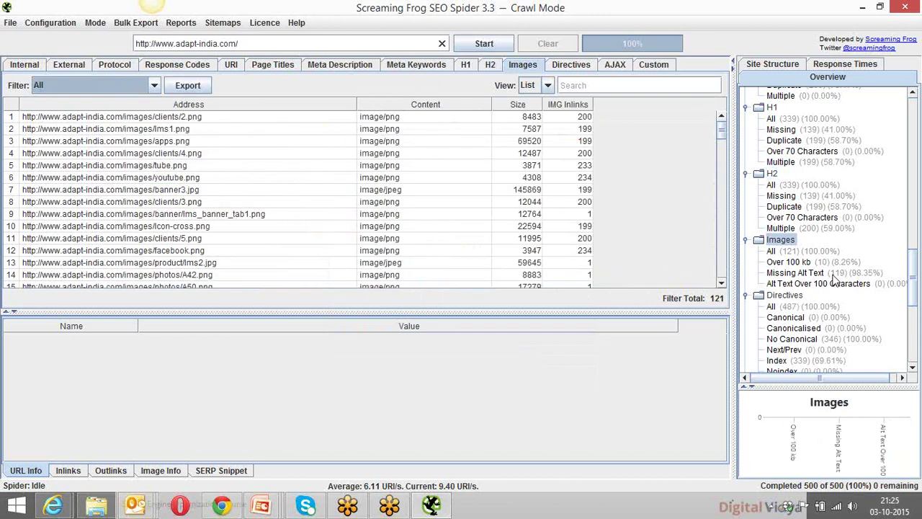
pyautogui.click(792, 273)
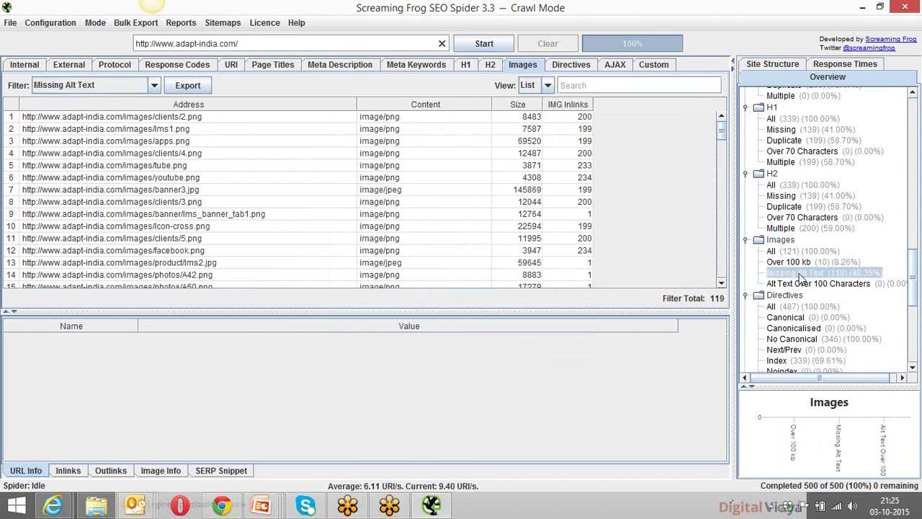
pyautogui.moveTo(723, 139); pyautogui.dragTo(721, 175)
pyautogui.click(172, 171)
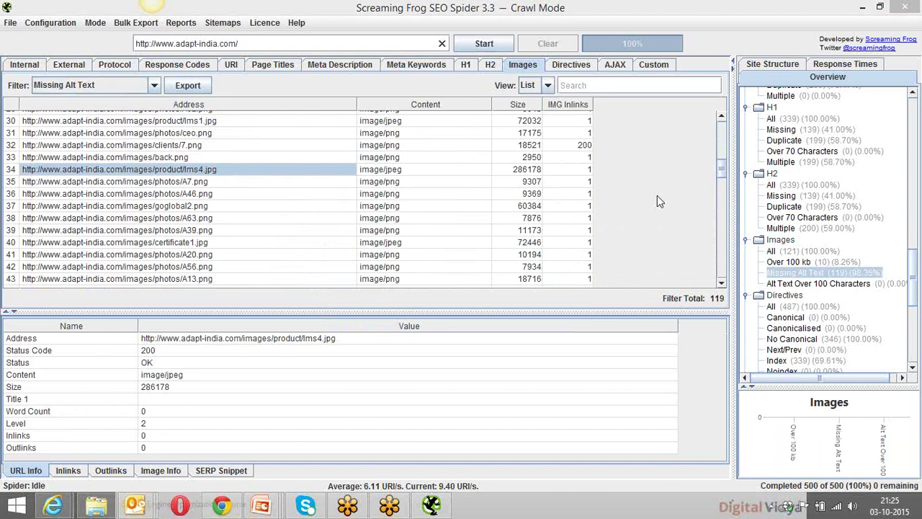
# Show all images without the alt text filter and export them as the Excel workbook images_all in the Adapt - Tags folder.
pyautogui.click(154, 86)
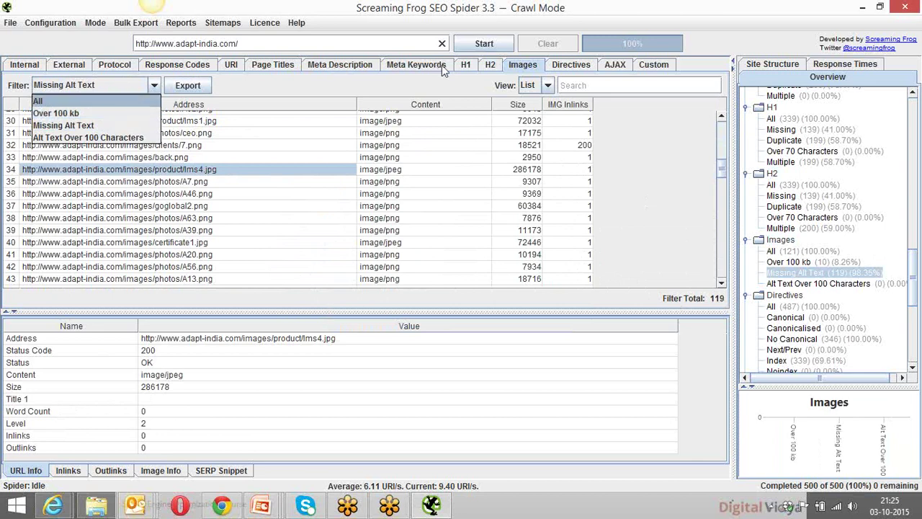
pyautogui.click(63, 101)
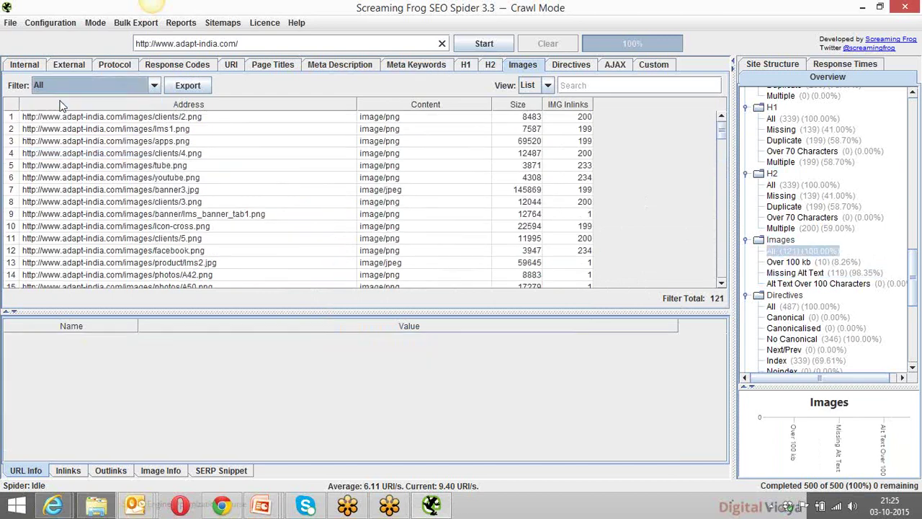
pyautogui.click(197, 86)
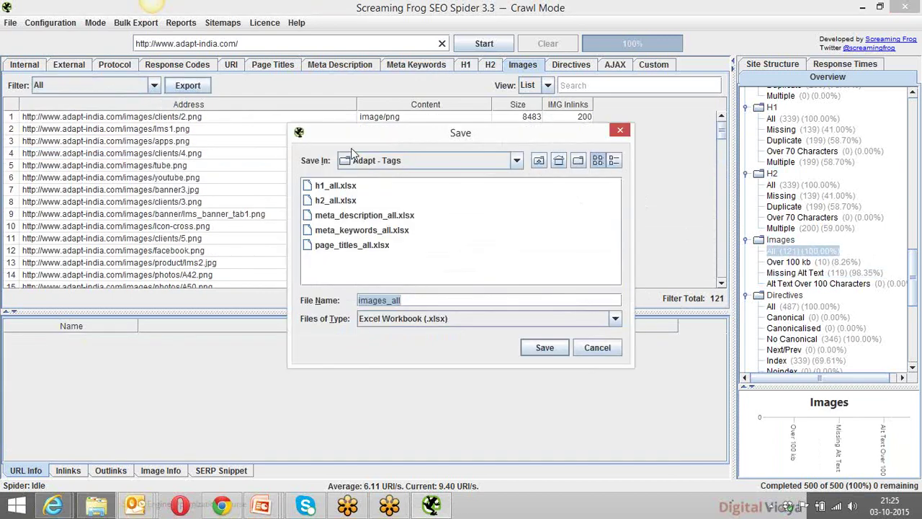
pyautogui.click(533, 347)
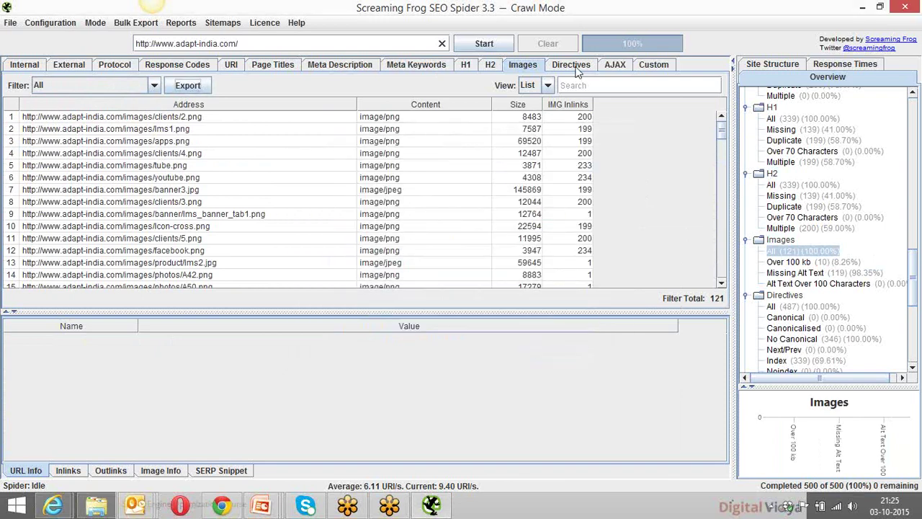
# Look over the page titles, meta descriptions, meta keywords, H1, H2 and image lists once more.
pyautogui.click(273, 64)
pyautogui.click(333, 64)
pyautogui.click(432, 65)
pyautogui.click(465, 64)
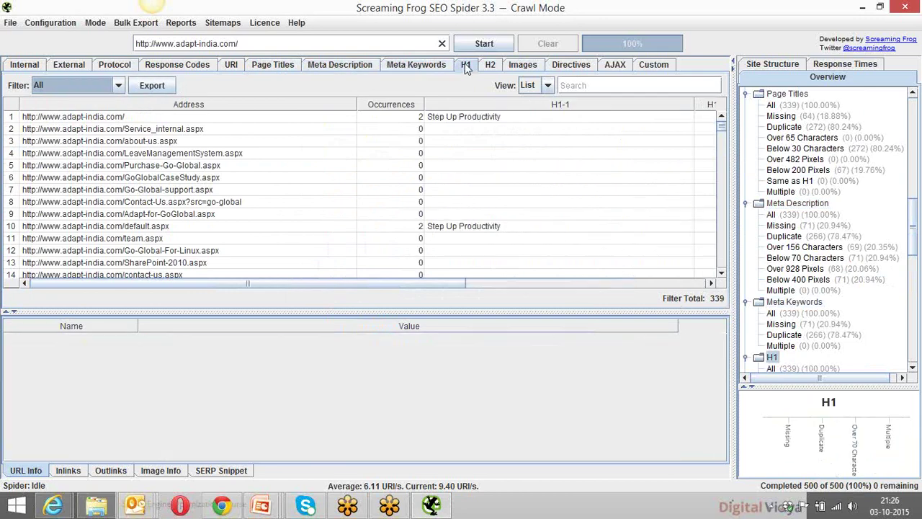
pyautogui.click(490, 64)
pyautogui.click(523, 64)
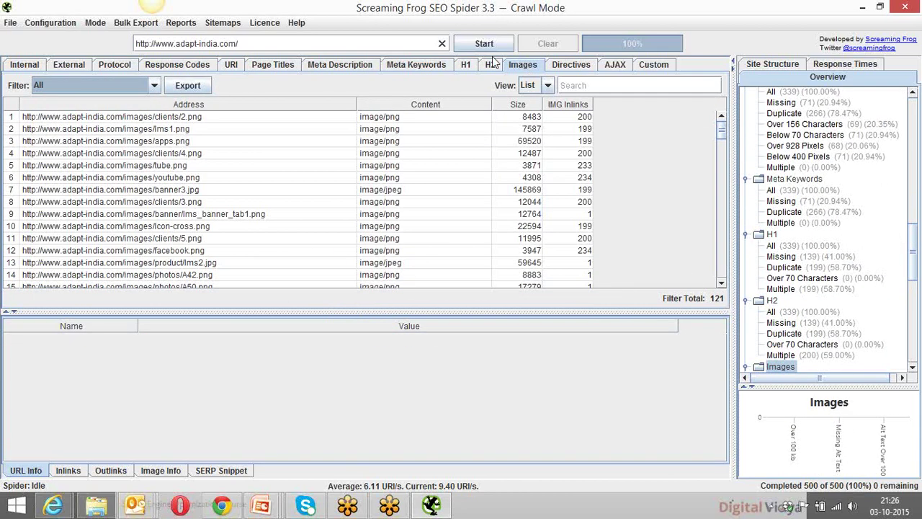
# Switch to Chrome and open the plagiarism checker at copyscape.com.
pyautogui.click(862, 7)
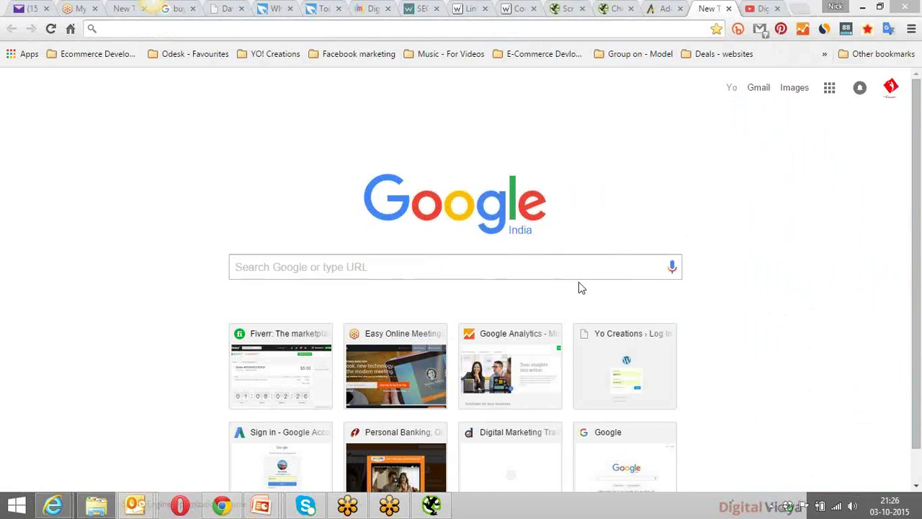
pyautogui.click(516, 270)
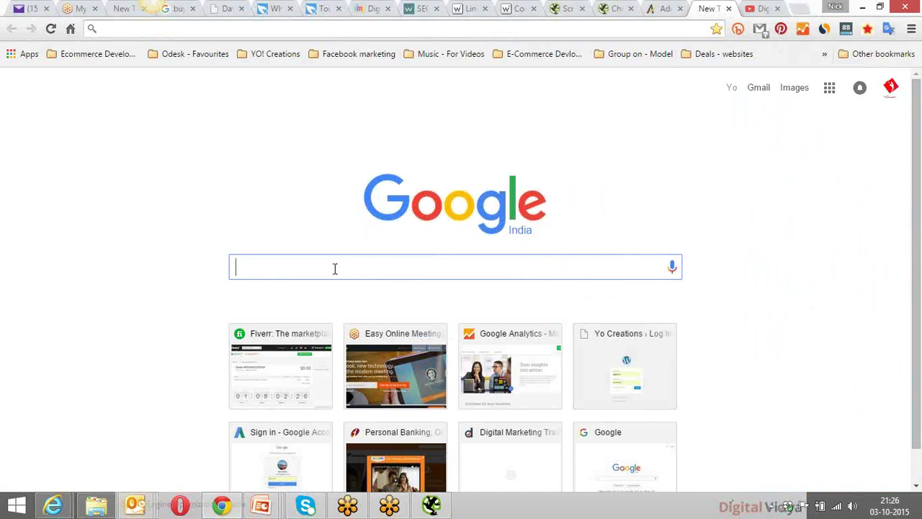
pyautogui.write('c')
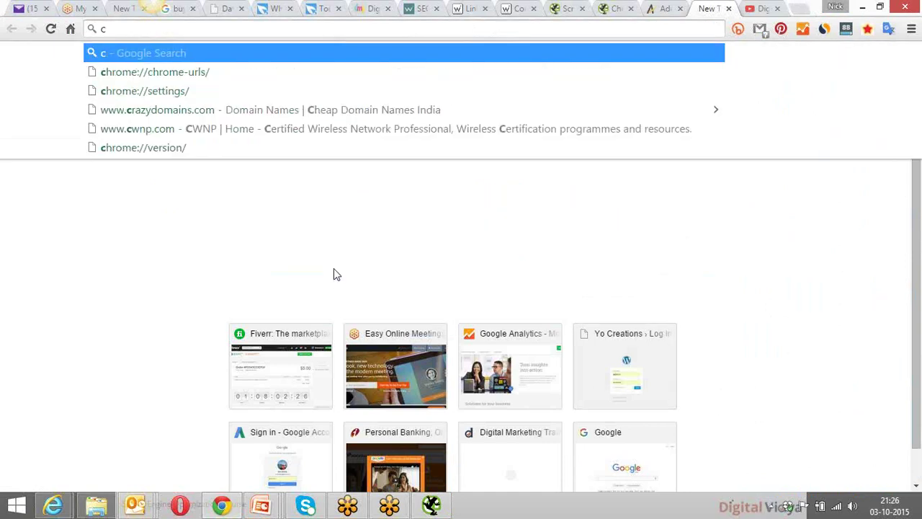
pyautogui.write('opysca')
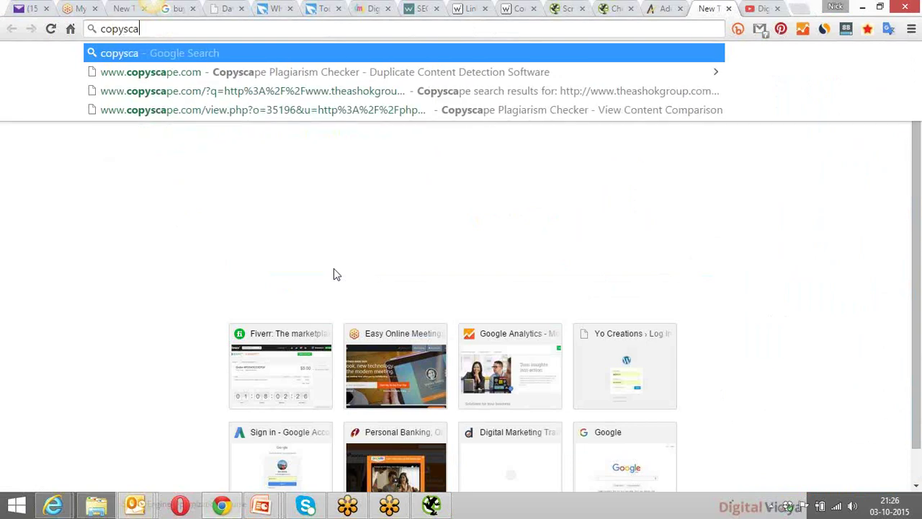
pyautogui.write('pe.com')
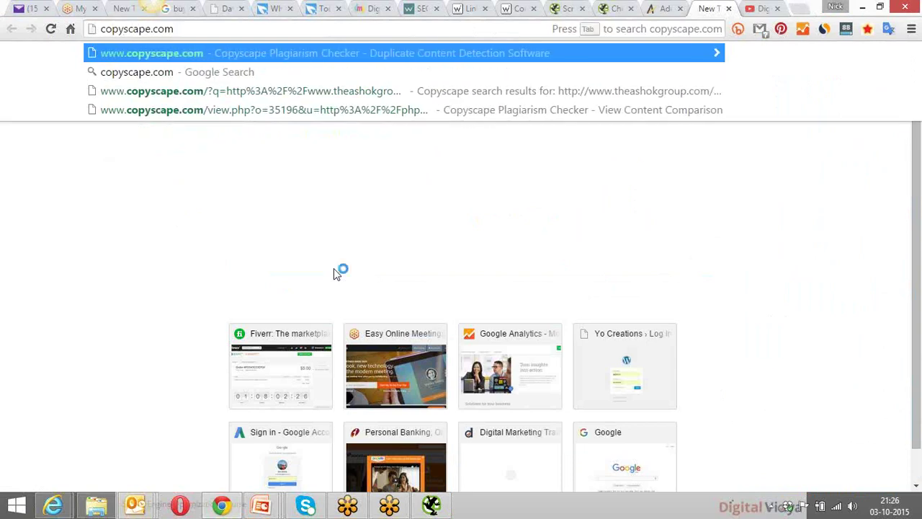
pyautogui.press('Return')
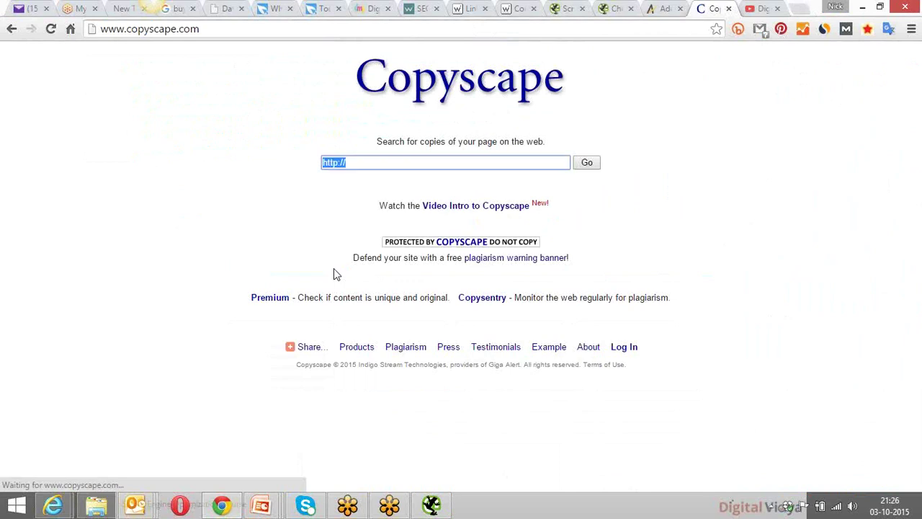
pyautogui.click(737, 442)
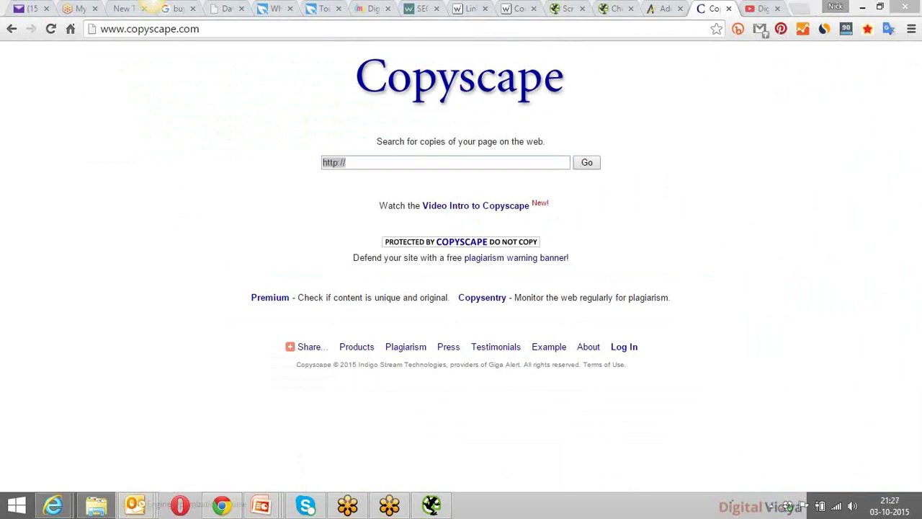
pyautogui.click(217, 31)
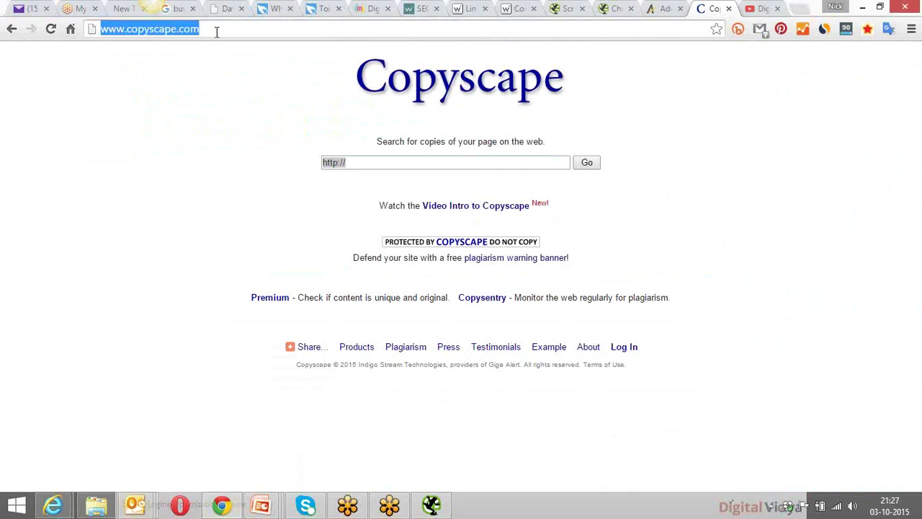
pyautogui.click(774, 443)
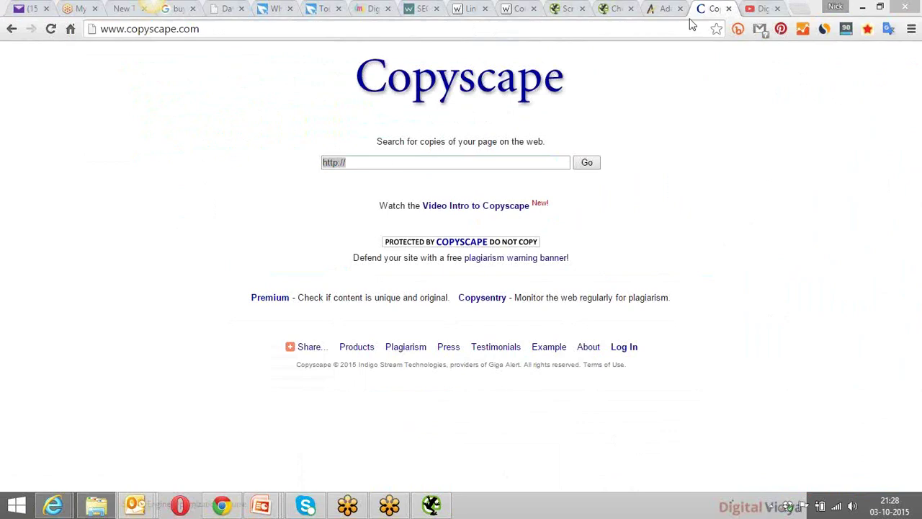
# Copy the web address of the Adapt India homepage and look through the page's content.
pyautogui.click(662, 8)
pyautogui.click(305, 31)
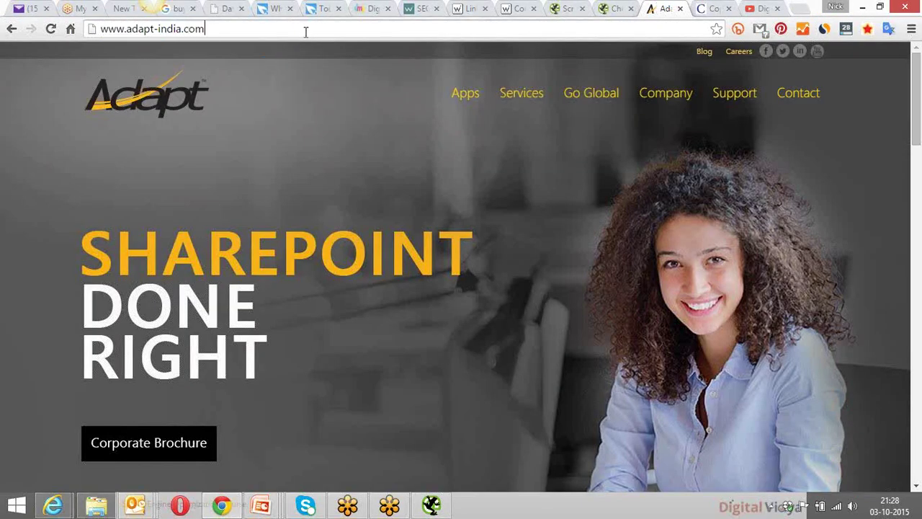
pyautogui.click(306, 32)
pyautogui.hotkey('ctrl', 'c')
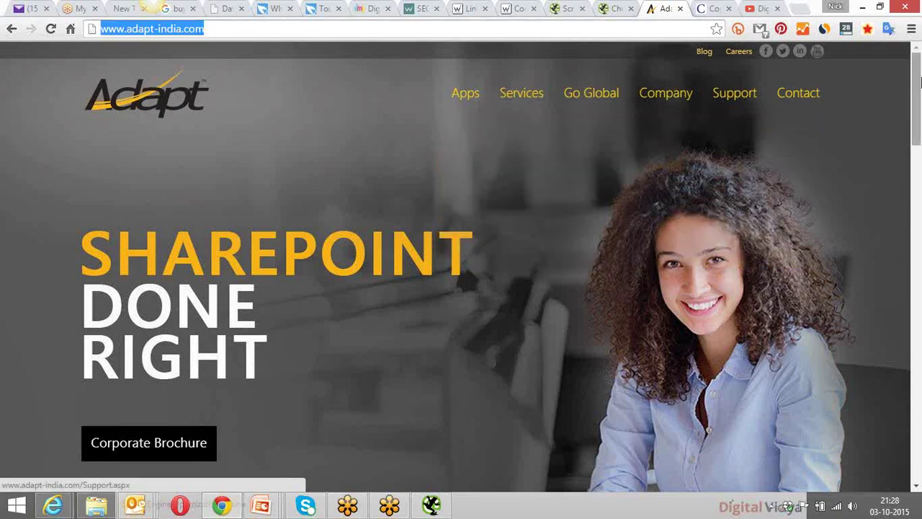
pyautogui.click(919, 72)
pyautogui.moveTo(918, 72); pyautogui.dragTo(918, 284)
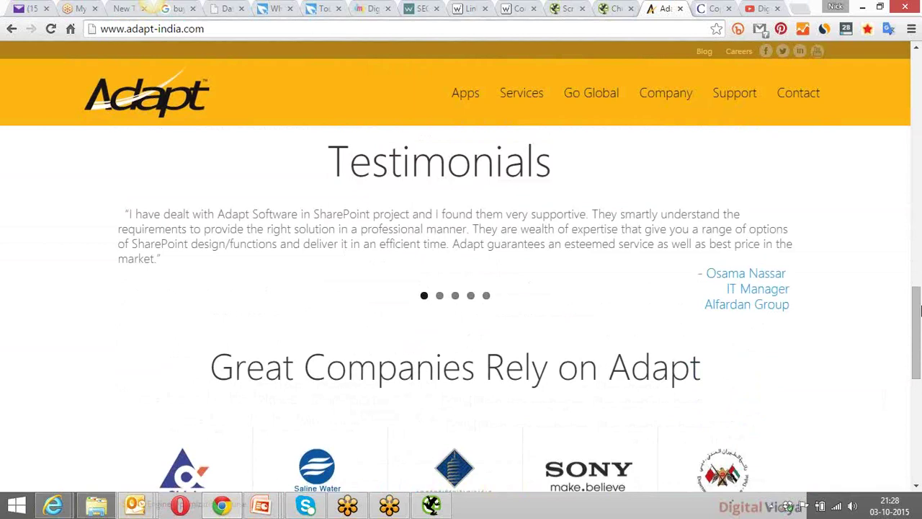
pyautogui.click(709, 8)
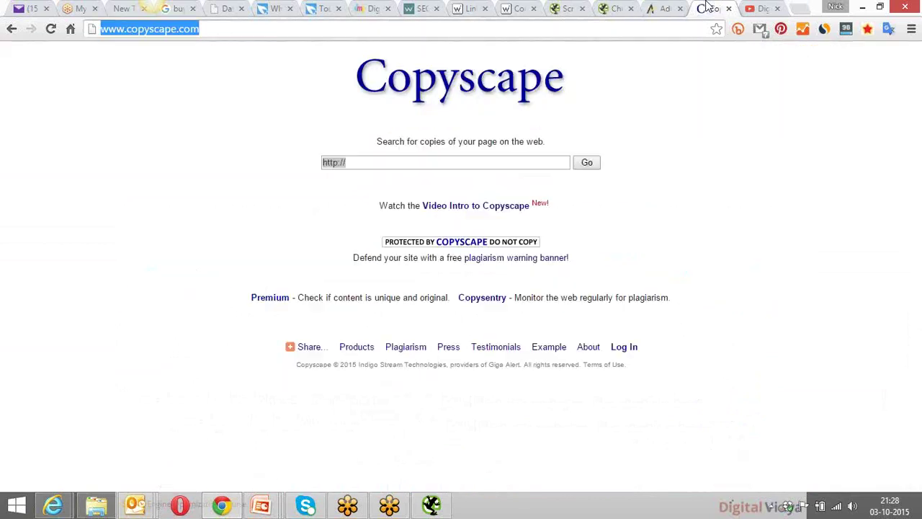
pyautogui.click(410, 162)
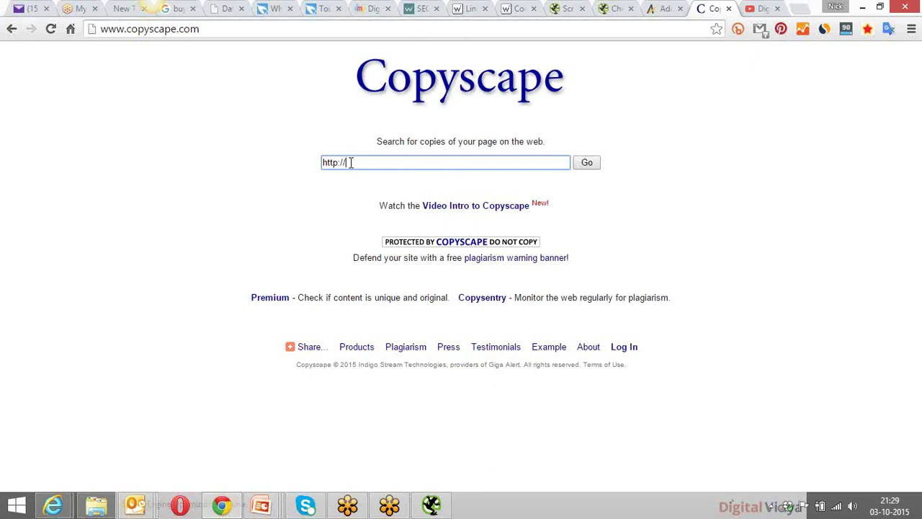
pyautogui.moveTo(350, 163); pyautogui.dragTo(313, 169)
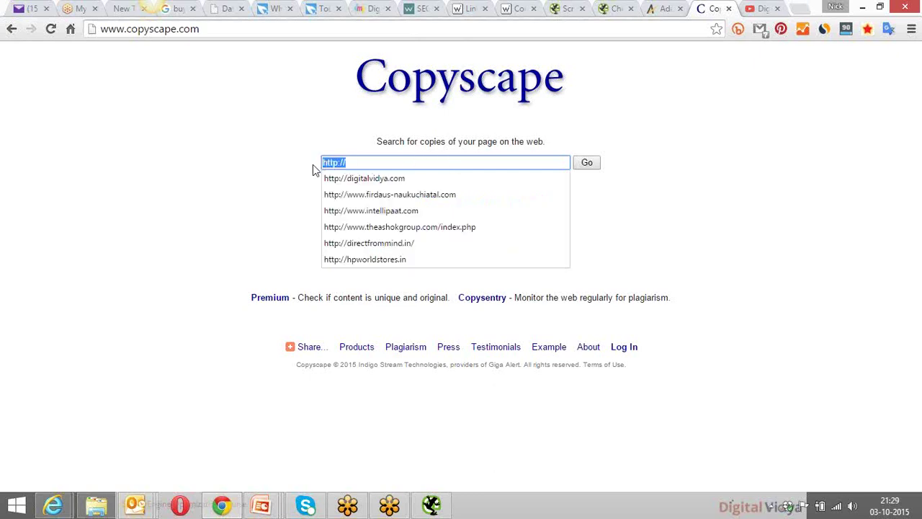
pyautogui.hotkey('ctrl', 'v')
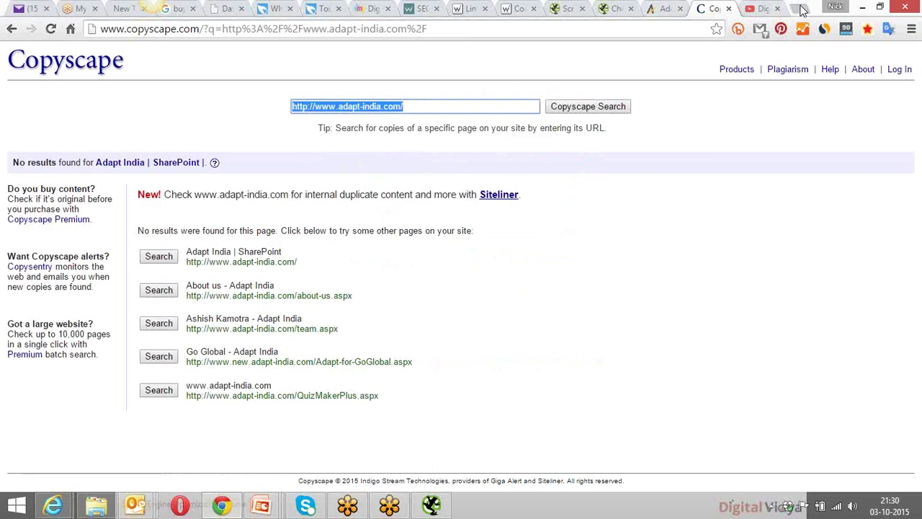
pyautogui.click(801, 8)
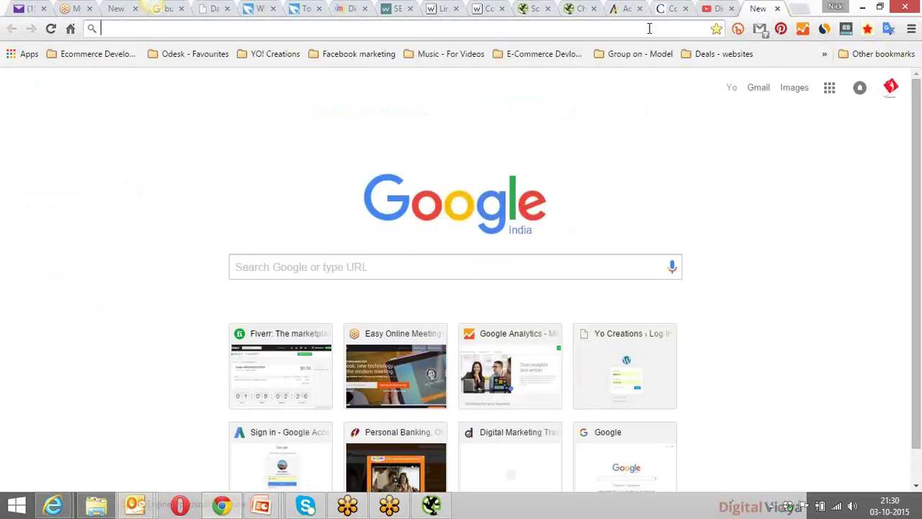
pyautogui.write('golfdesign')
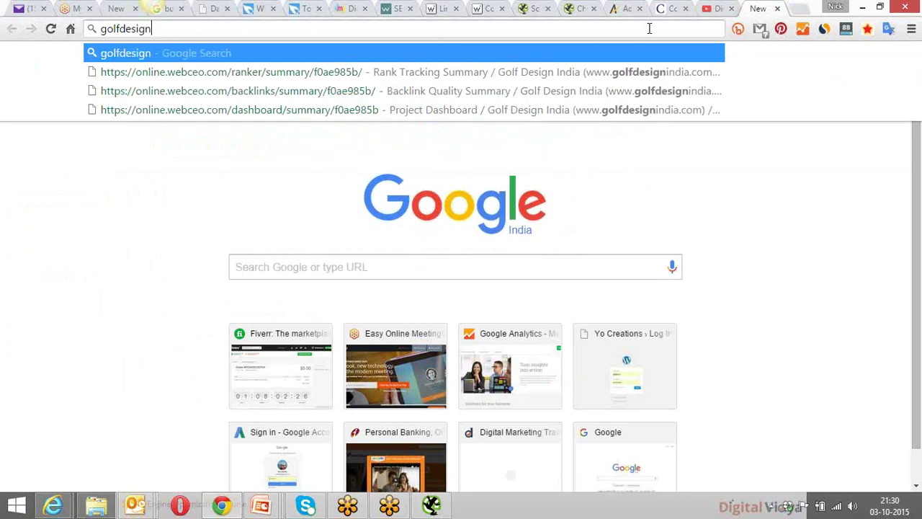
pyautogui.write('india')
pyautogui.hotkey('ctrl', 'Return')
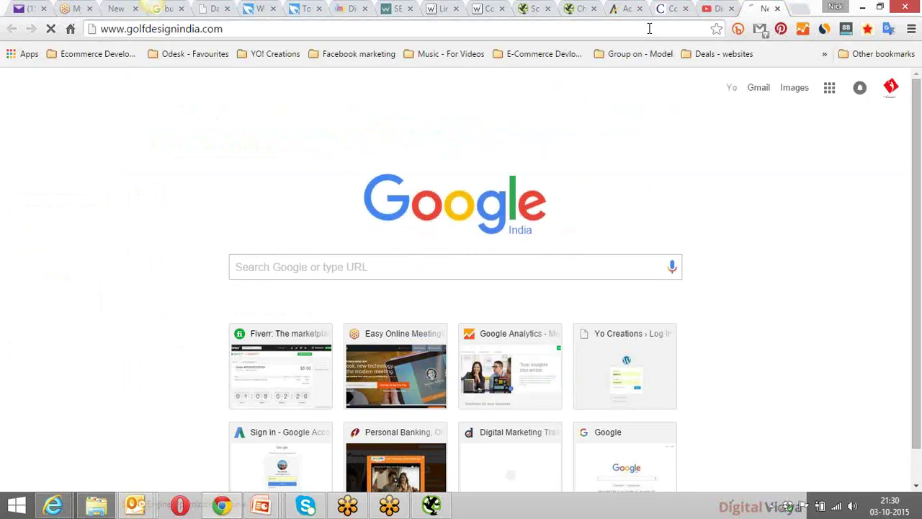
pyautogui.click(634, 22)
pyautogui.hotkey('ctrl', 'c')
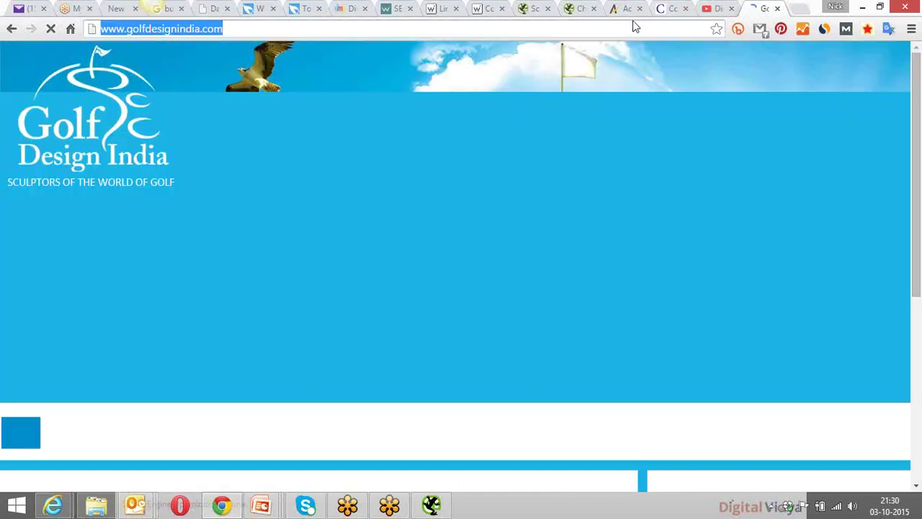
pyautogui.click(655, 10)
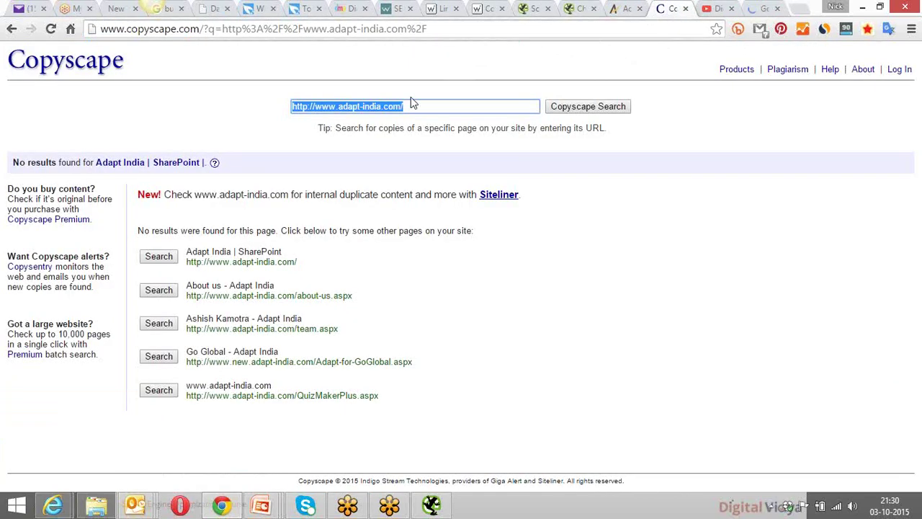
pyautogui.hotkey('ctrl', 'v')
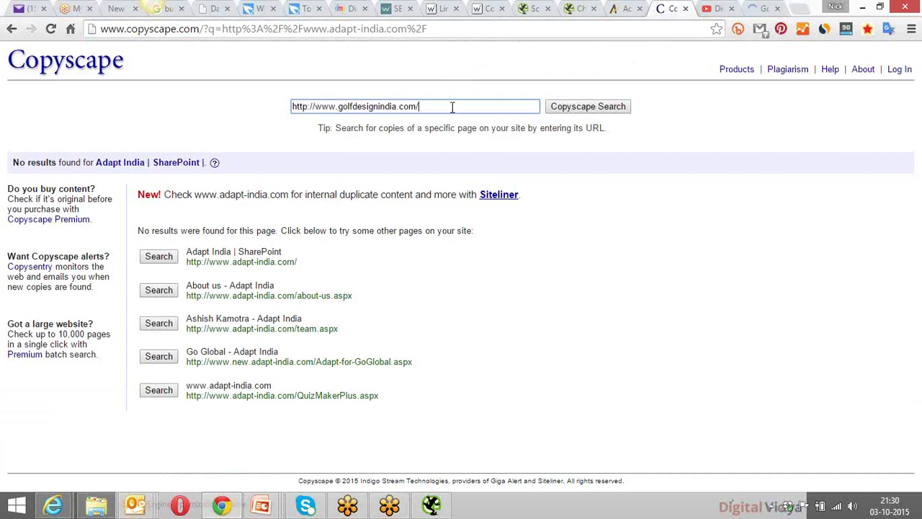
pyautogui.click(566, 107)
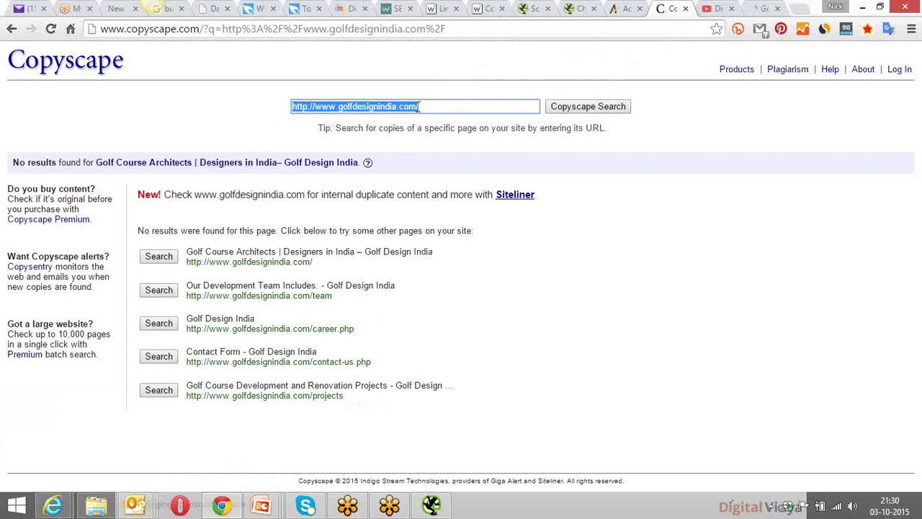
pyautogui.click(545, 144)
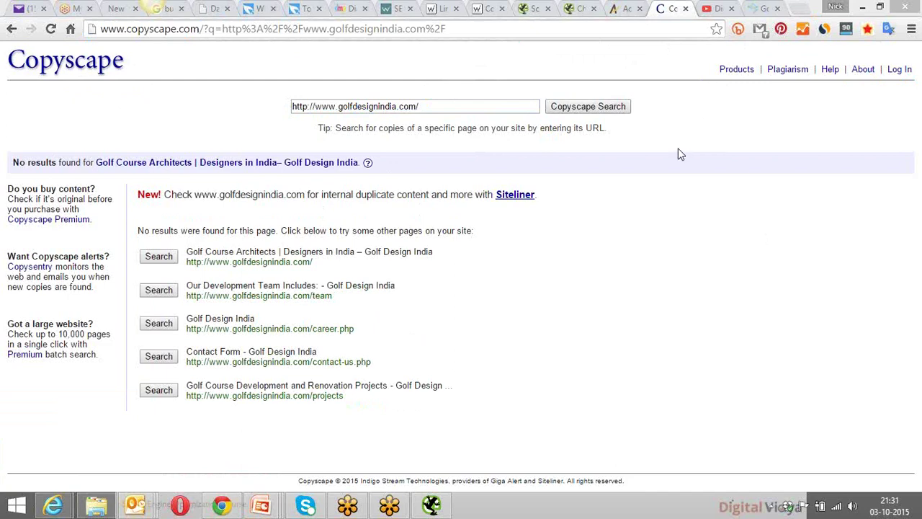
# Search Google for "online reputation management" in a new browser tab.
pyautogui.hotkey('ctrl', '9')
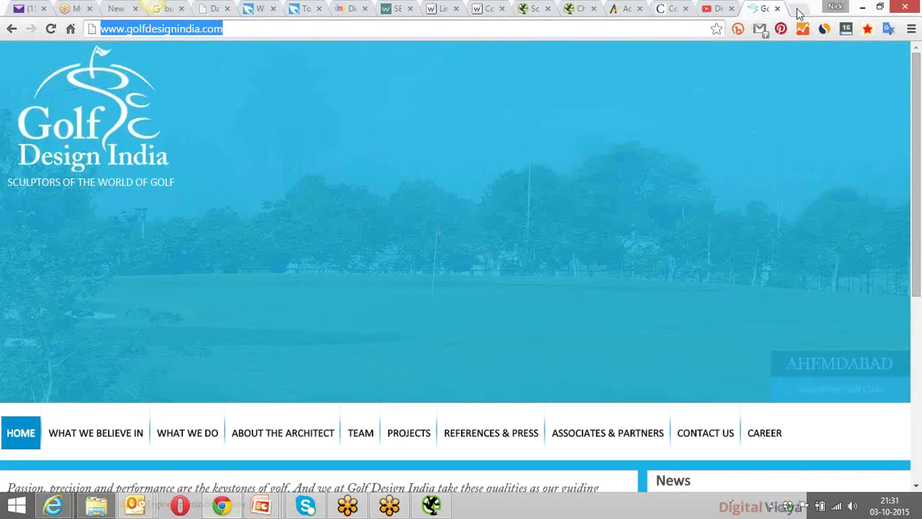
pyautogui.click(798, 13)
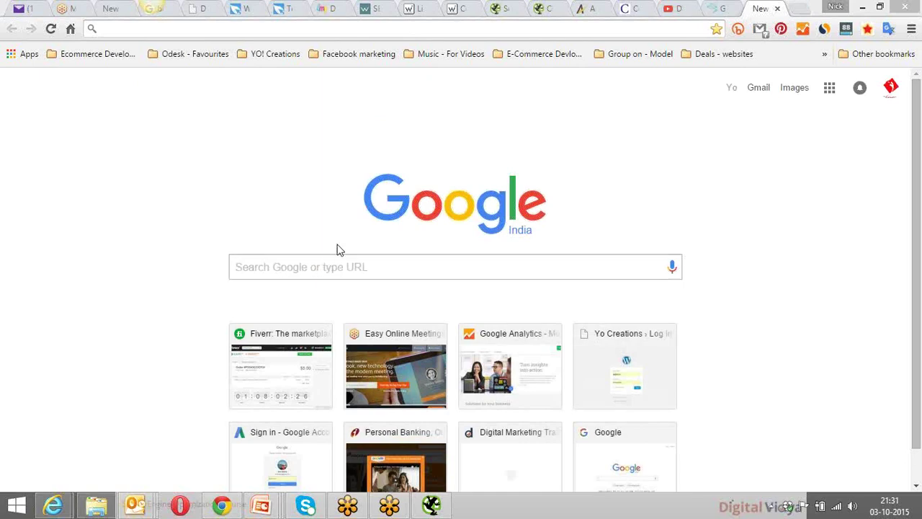
pyautogui.click(302, 272)
pyautogui.write('on')
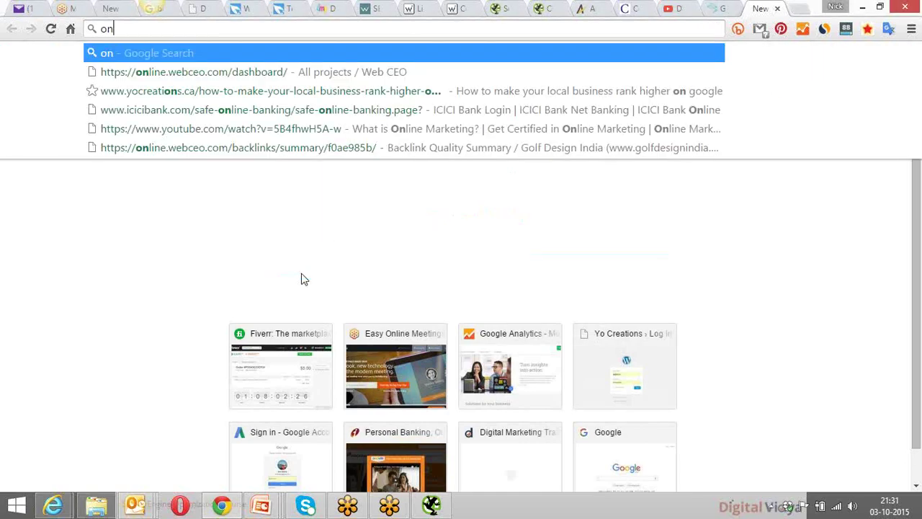
pyautogui.write('line reput')
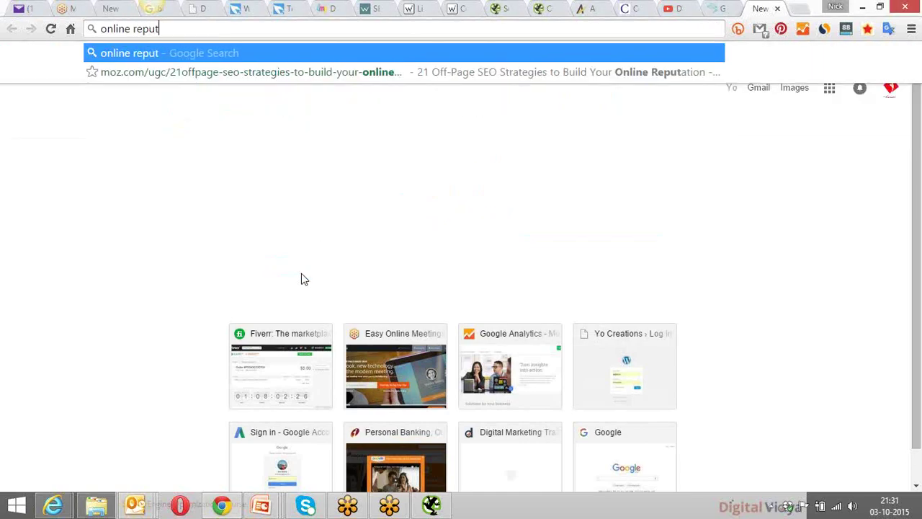
pyautogui.write('ation management')
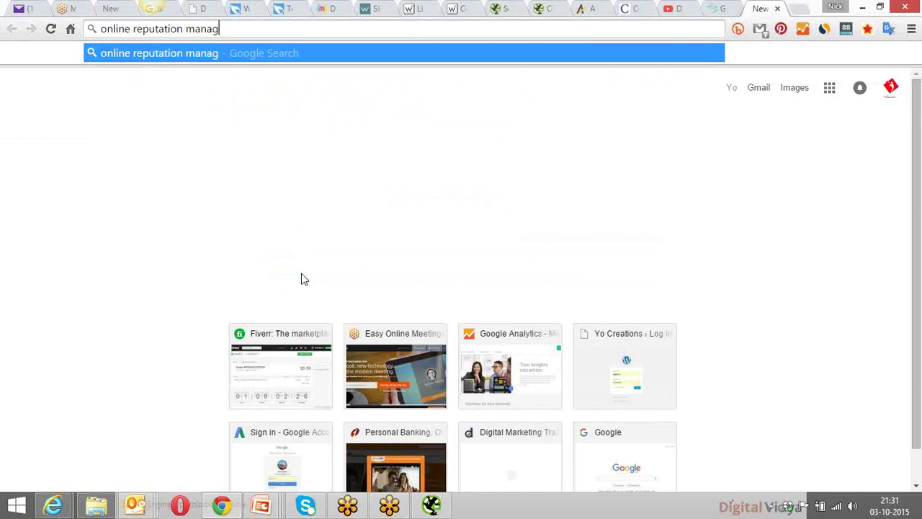
pyautogui.press('Return')
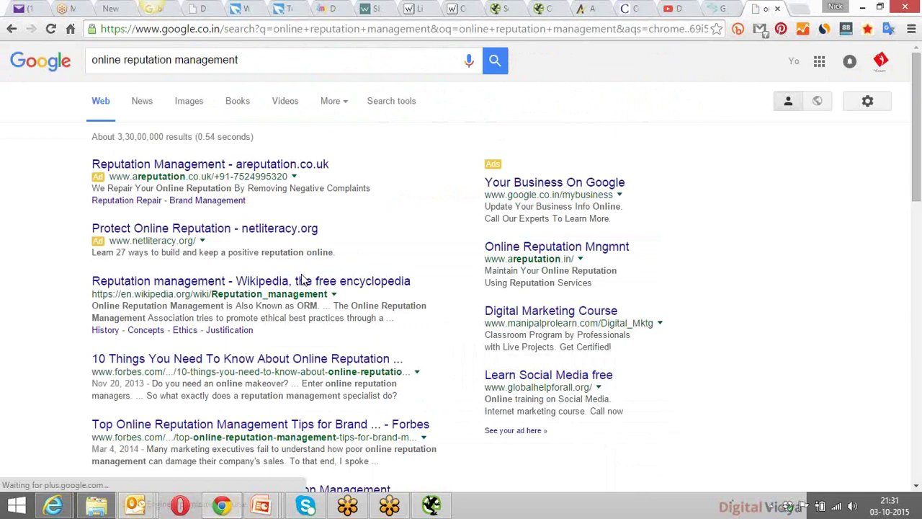
# Open the two Forbes articles on online reputation in background tabs and look through the remaining search results.
pyautogui.rightClick(240, 358)
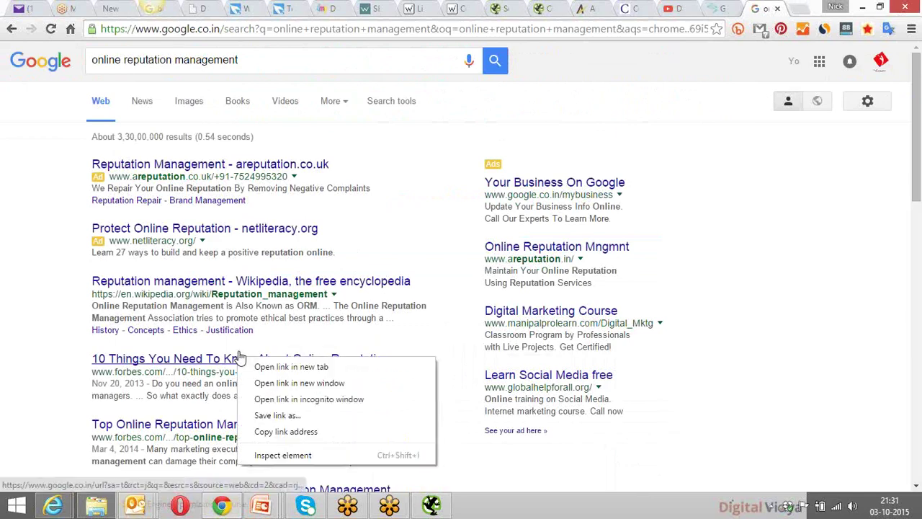
pyautogui.click(265, 367)
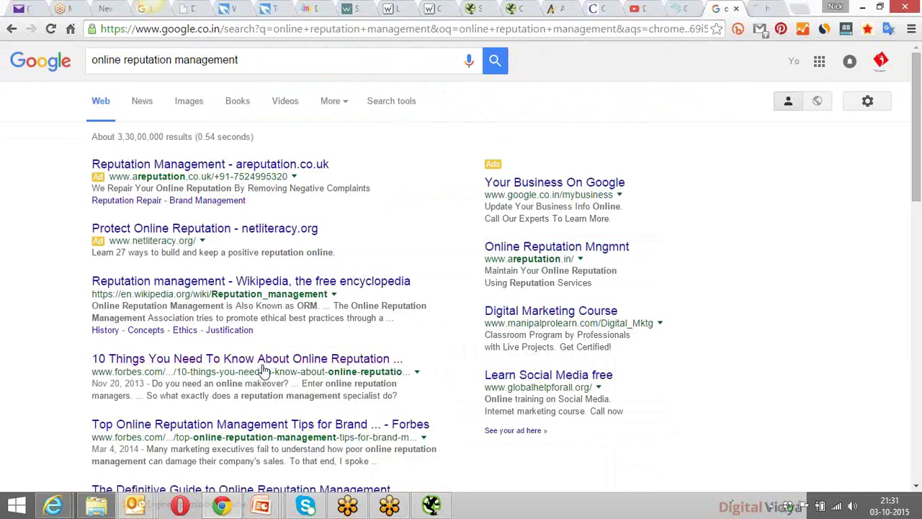
pyautogui.rightClick(263, 423)
pyautogui.click(341, 325)
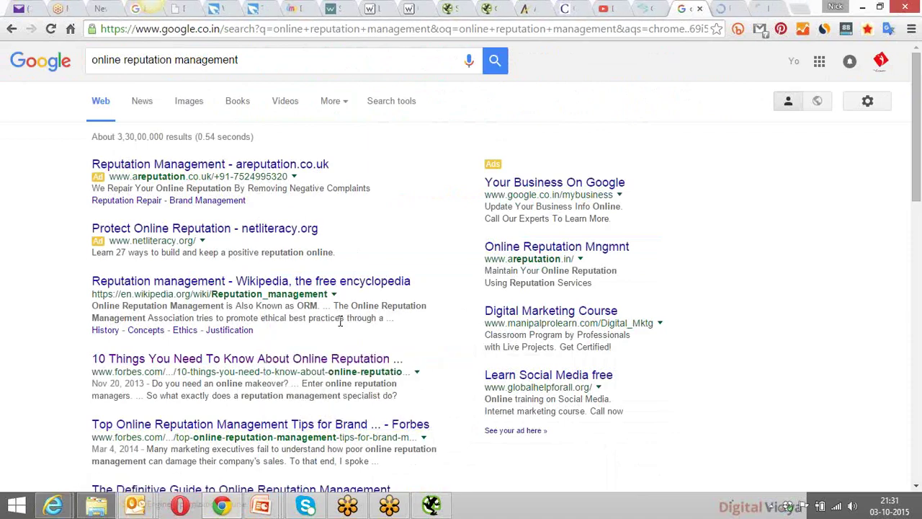
pyautogui.scroll(-2, 341, 325)
pyautogui.scroll(-2, 341, 326)
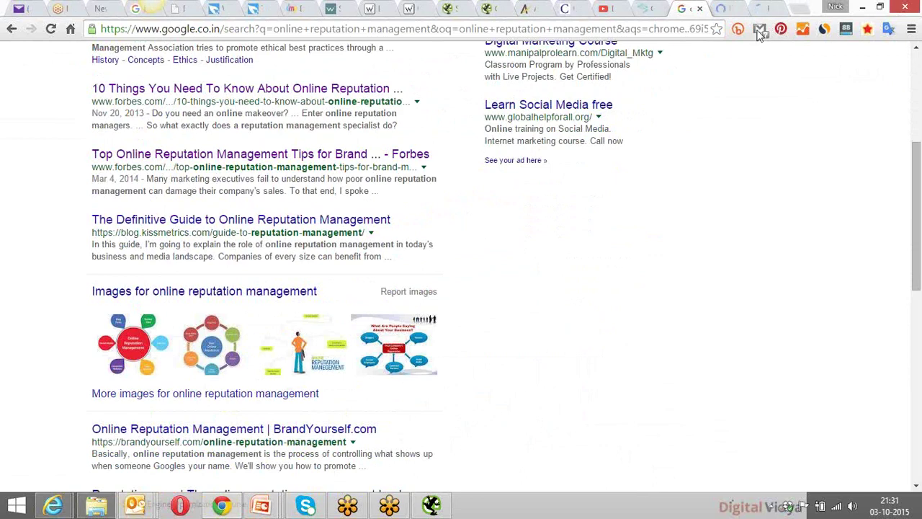
# Open the freelance site upwork.com in a new browser tab.
pyautogui.click(801, 11)
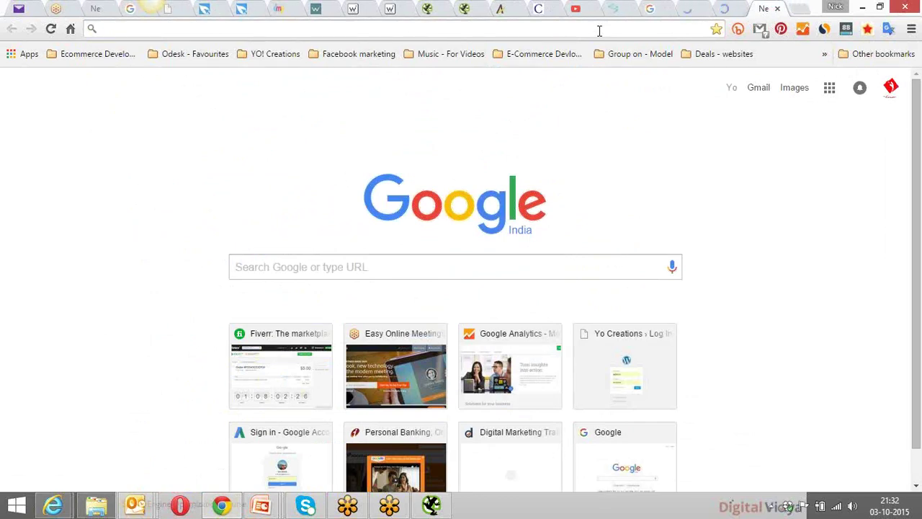
pyautogui.write('upw')
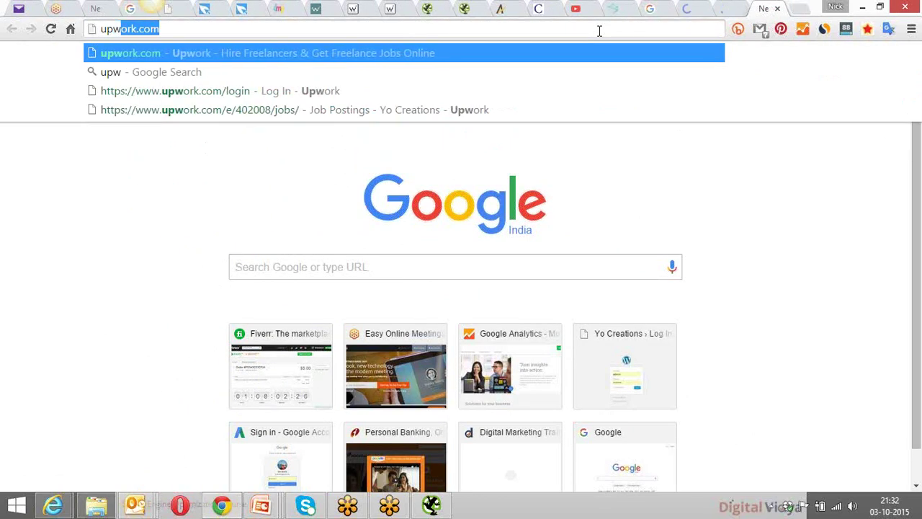
pyautogui.write('ork.com')
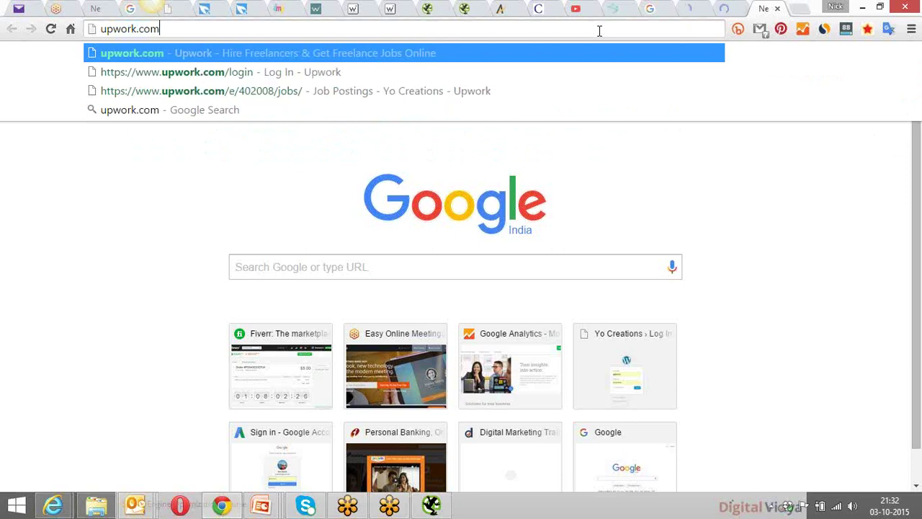
pyautogui.press('Return')
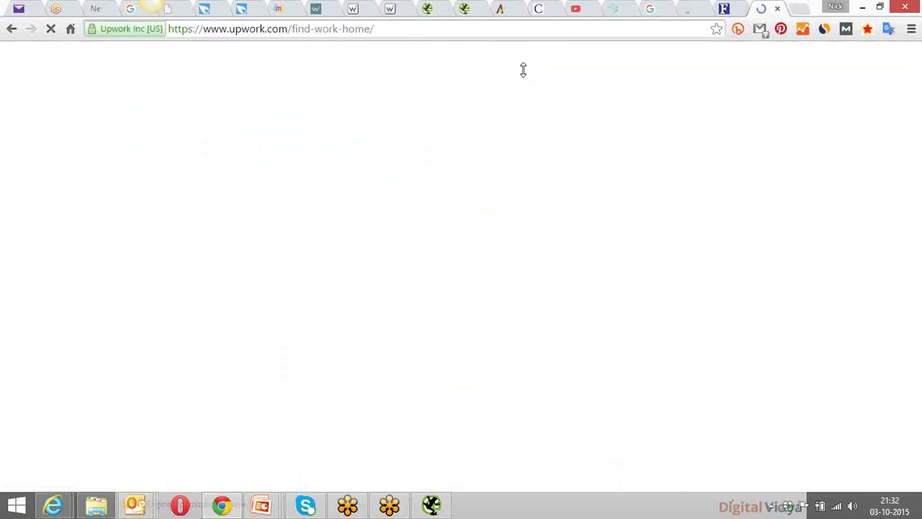
# Return to the "online reputation management" results and view the related suggestions for that query.
pyautogui.click(650, 9)
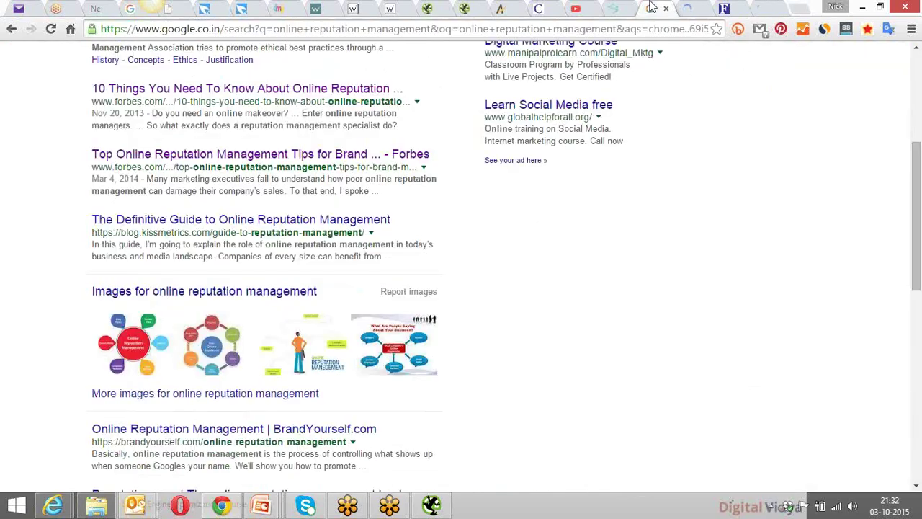
pyautogui.scroll(5, 238, 139)
pyautogui.click(250, 60)
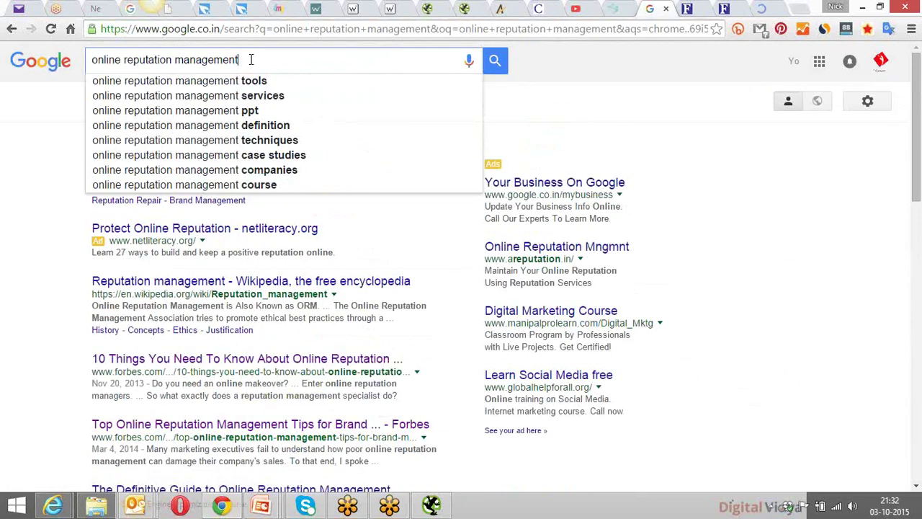
pyautogui.moveTo(250, 60); pyautogui.dragTo(86, 61)
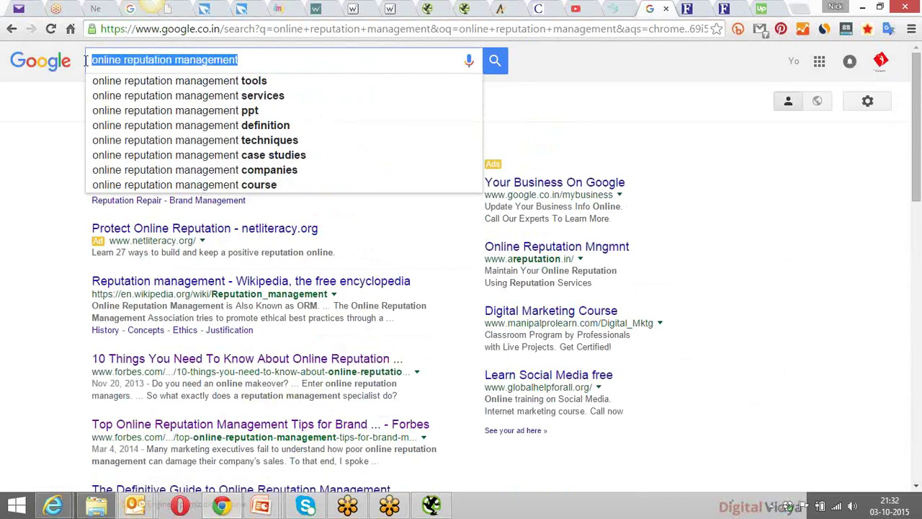
pyautogui.click(252, 56)
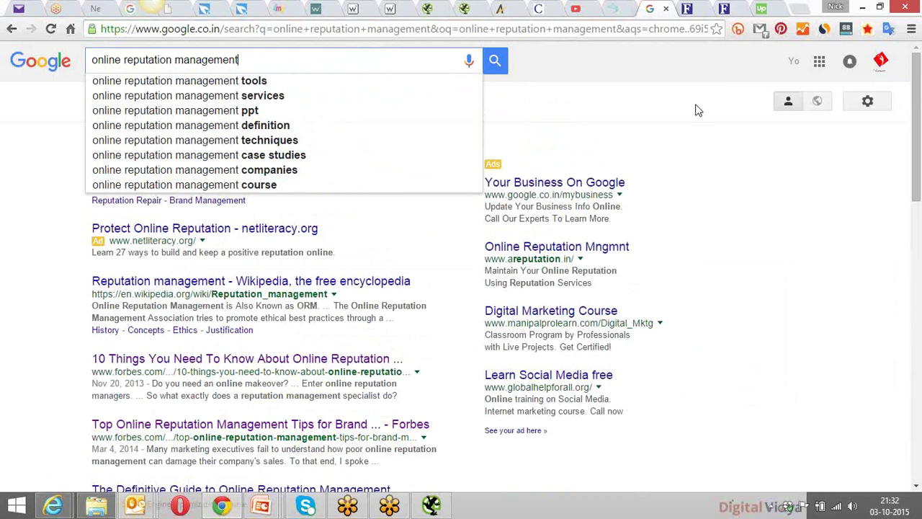
pyautogui.click(669, 78)
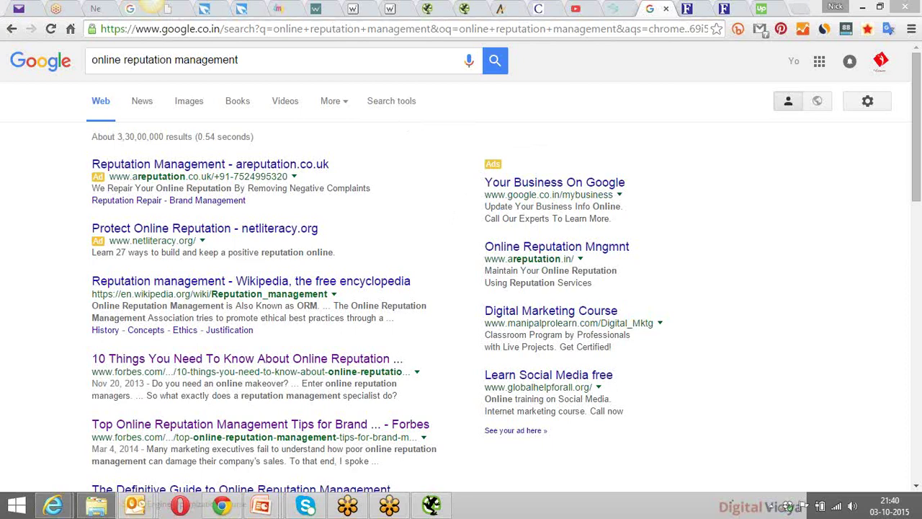
# Search Google in a new browser tab for "delhi school of internet marketing reviews" and look at the results.
pyautogui.click(803, 11)
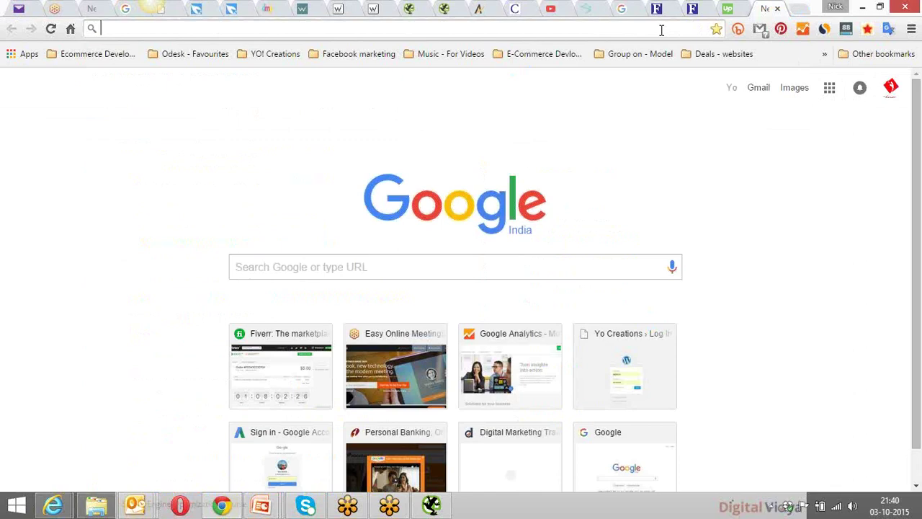
pyautogui.click(279, 267)
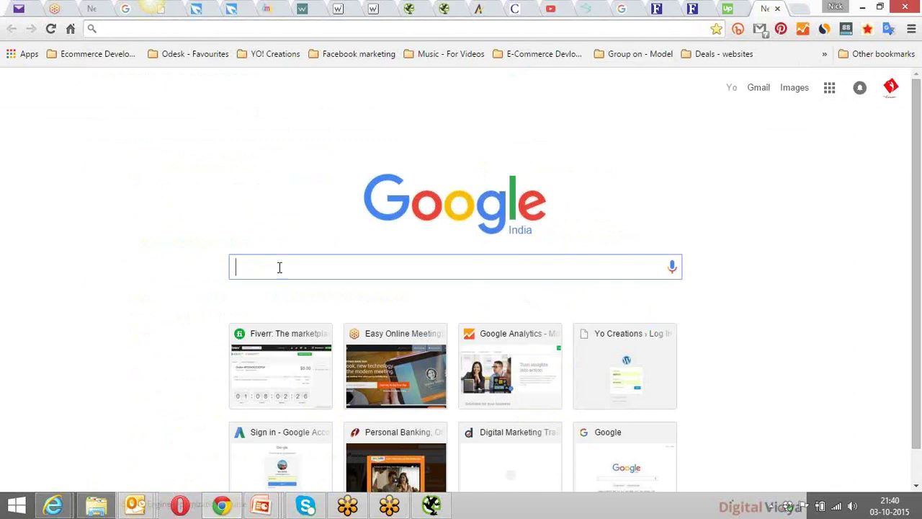
pyautogui.write('delhi s')
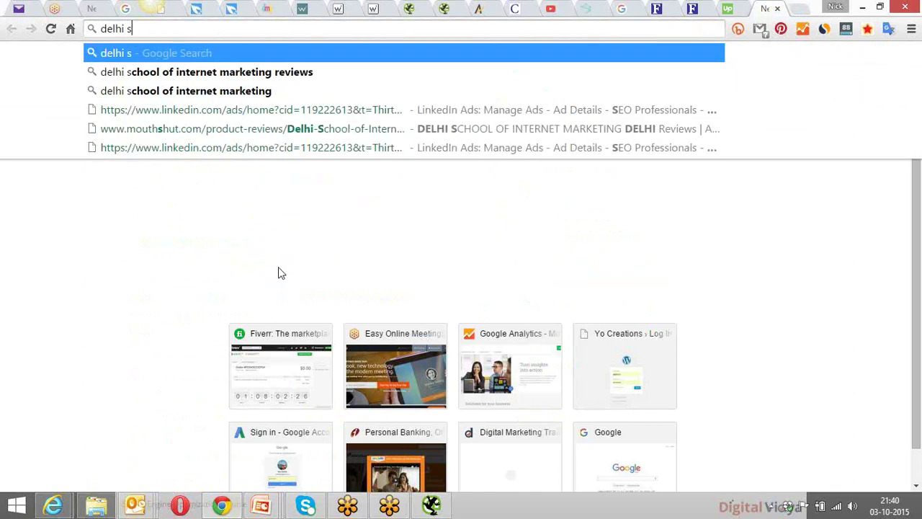
pyautogui.write('chool')
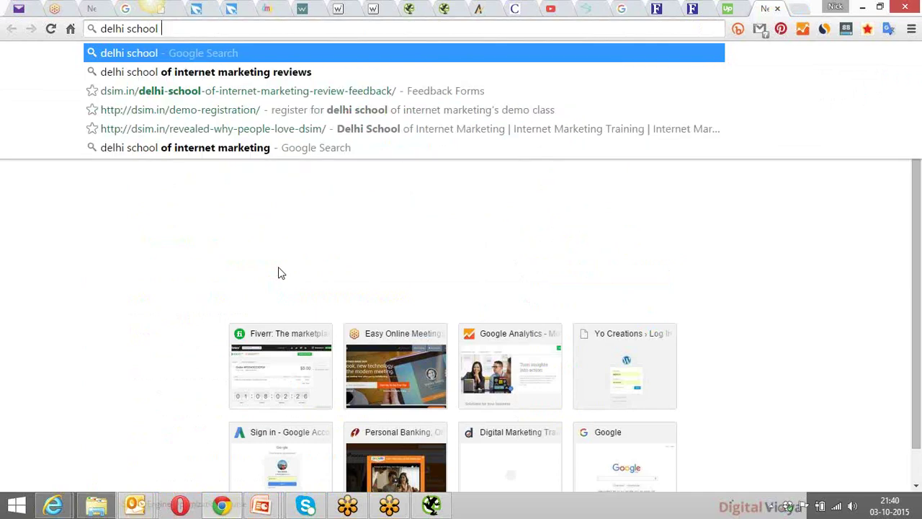
pyautogui.click(296, 77)
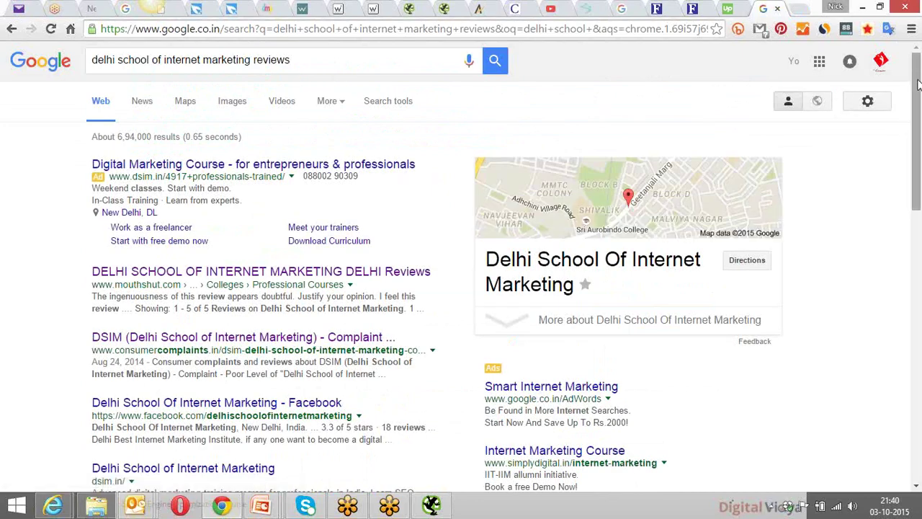
pyautogui.moveTo(918, 85); pyautogui.dragTo(916, 75)
# Open youtube.com in a new browser tab and look through the recommended videos on its home page.
pyautogui.click(797, 10)
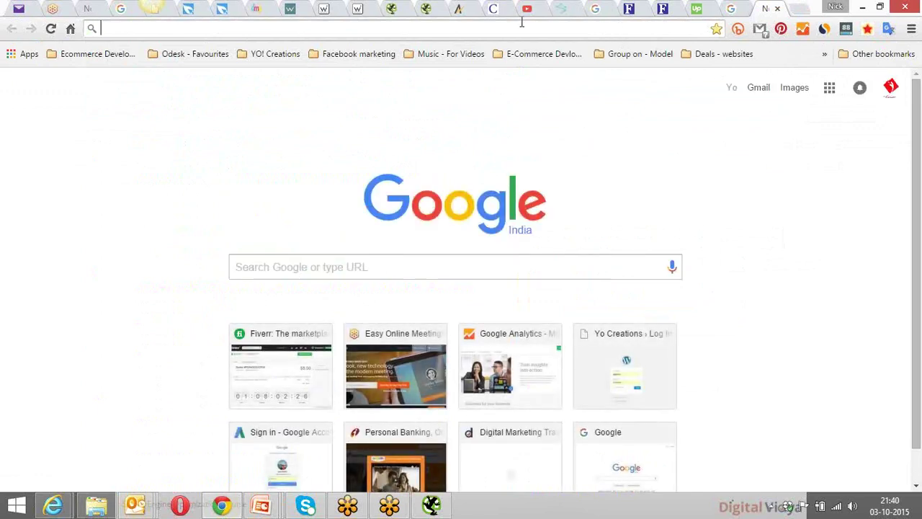
pyautogui.write('you')
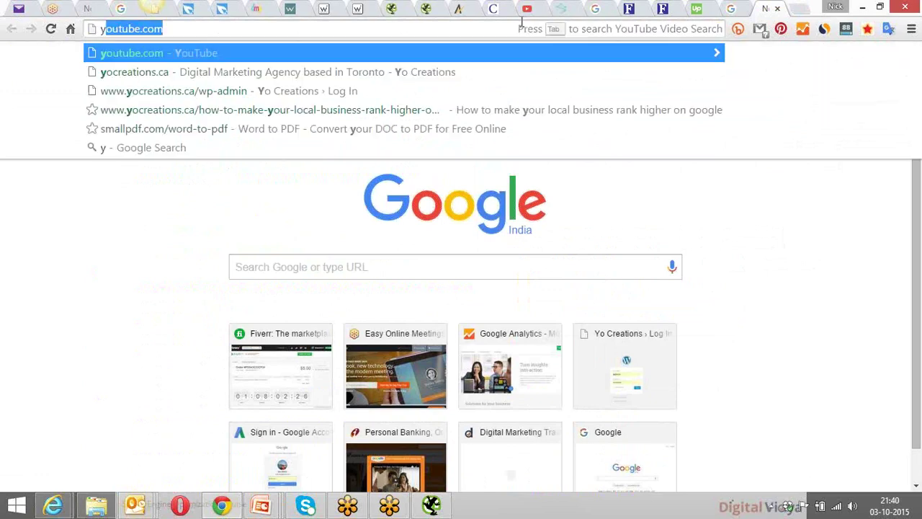
pyautogui.write('tube')
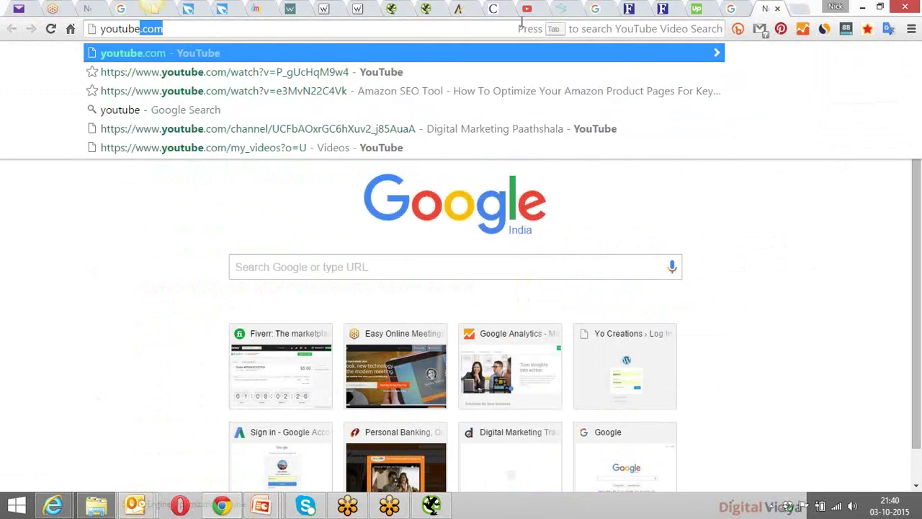
pyautogui.press('Return')
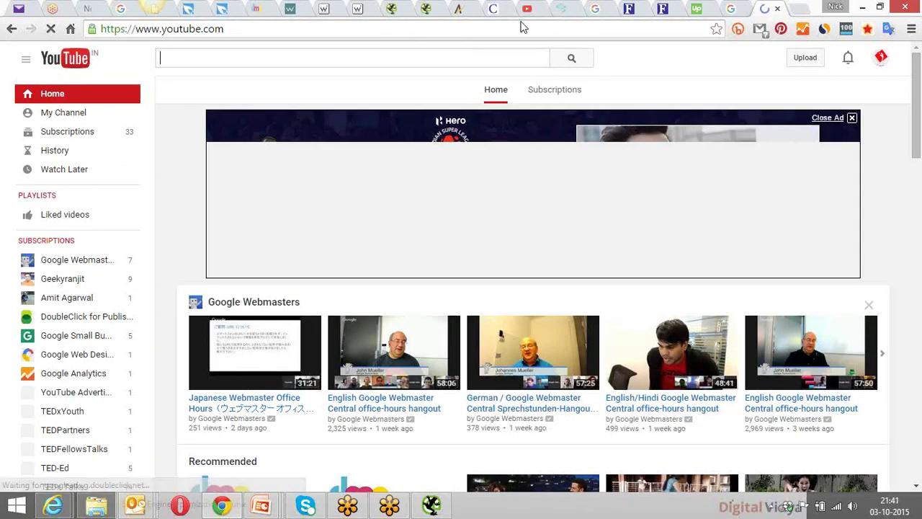
pyautogui.moveTo(916, 72); pyautogui.dragTo(916, 122)
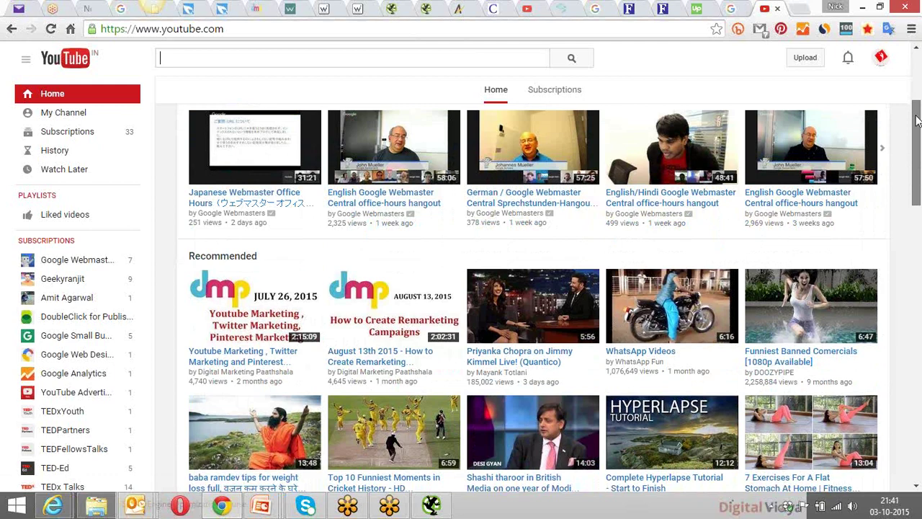
pyautogui.moveTo(916, 120); pyautogui.dragTo(919, 141)
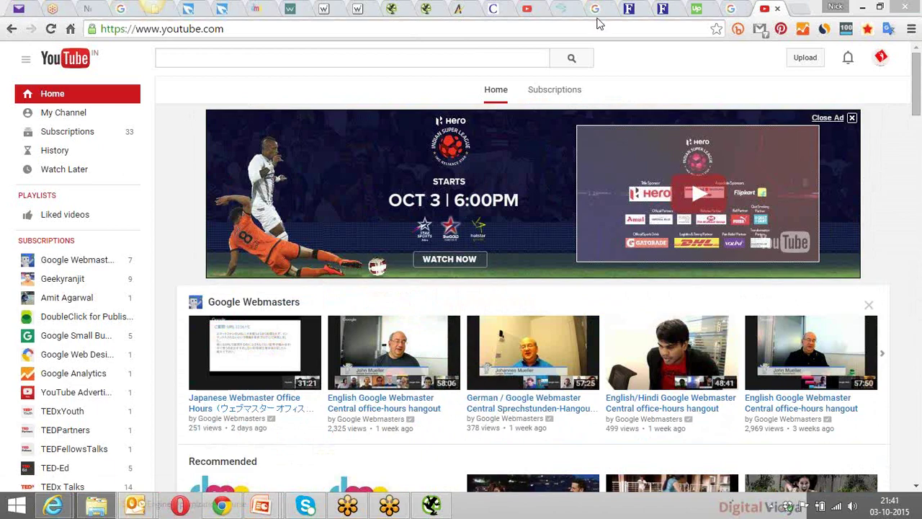
pyautogui.click(731, 7)
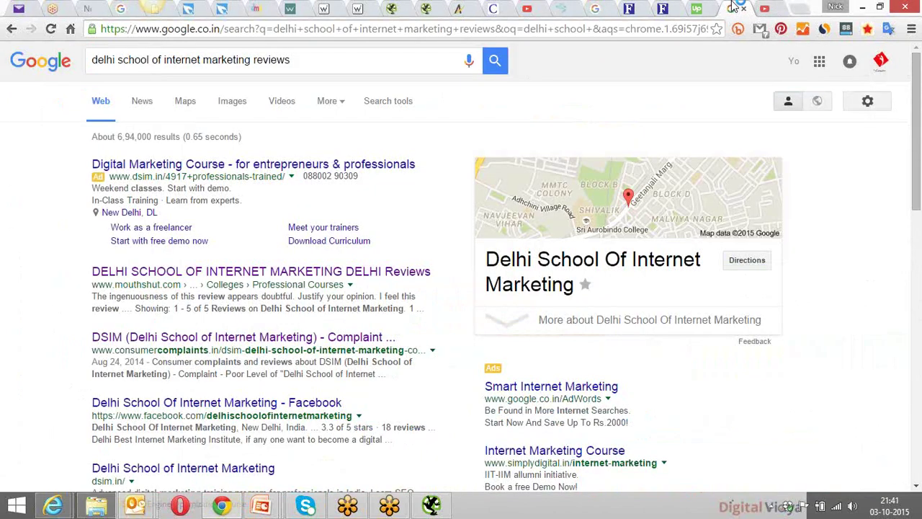
pyautogui.click(765, 7)
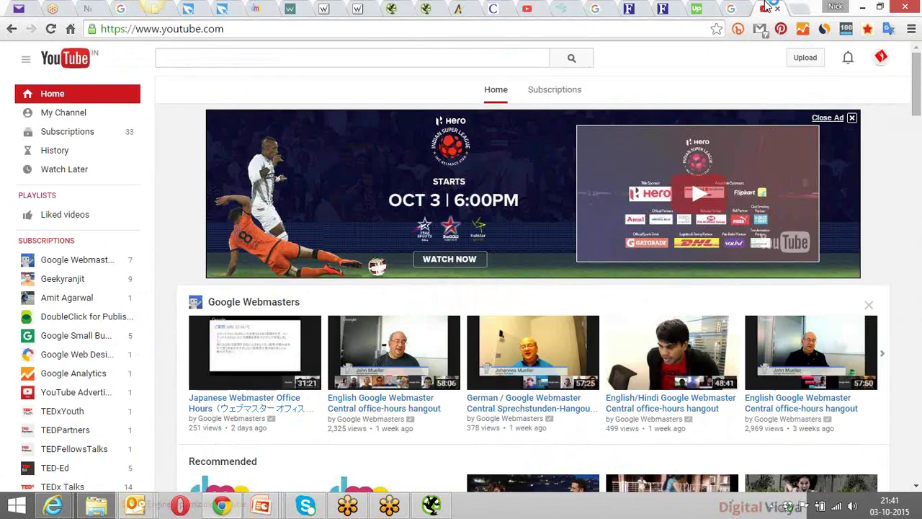
pyautogui.click(418, 56)
pyautogui.write('a')
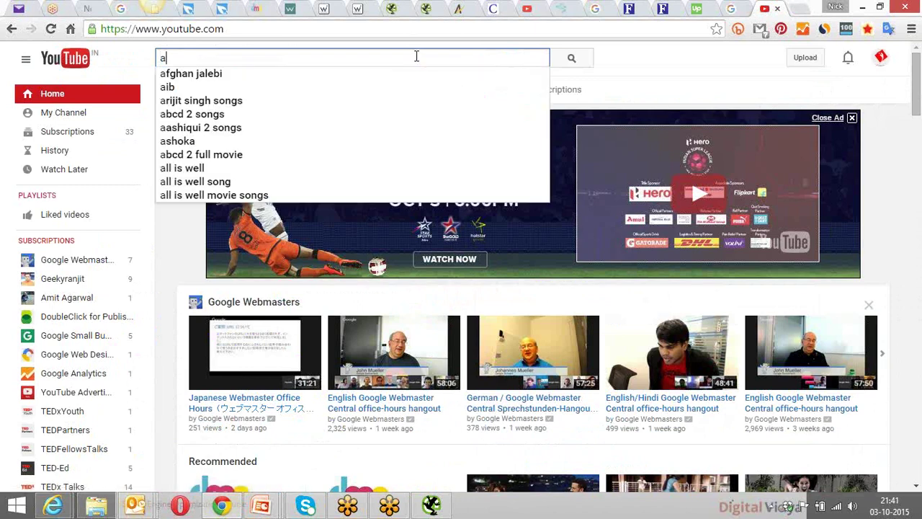
pyautogui.press('BackSpace')
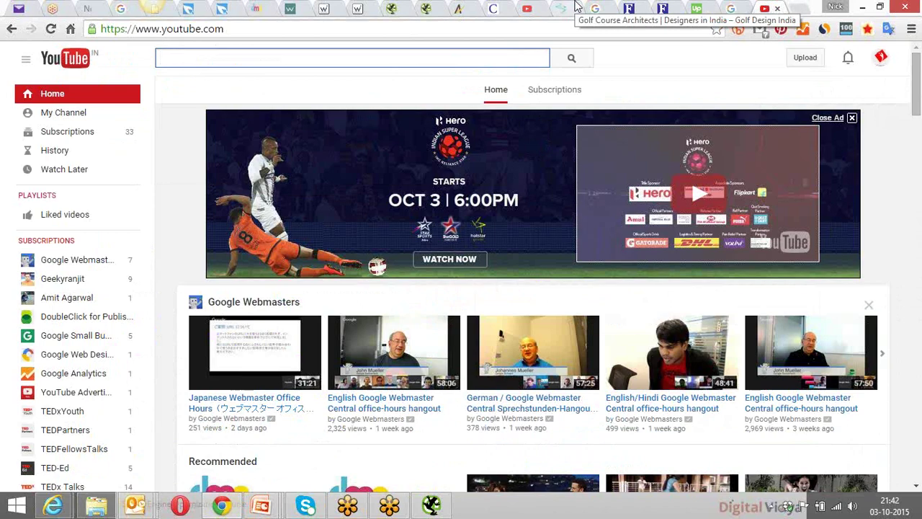
# Return to the "delhi school of internet marketing reviews" results and highlight the full query and its brand-name part for examination.
pyautogui.click(731, 6)
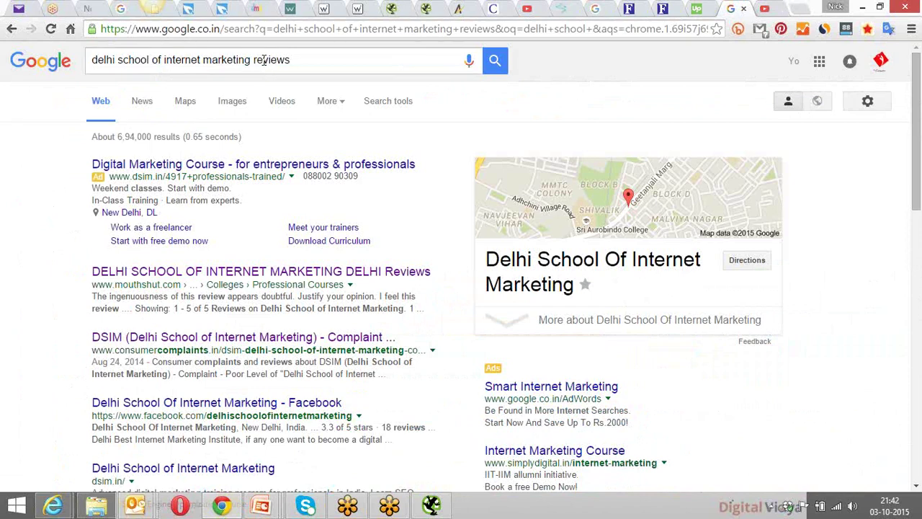
pyautogui.click(92, 60)
pyautogui.moveTo(93, 60); pyautogui.dragTo(297, 59)
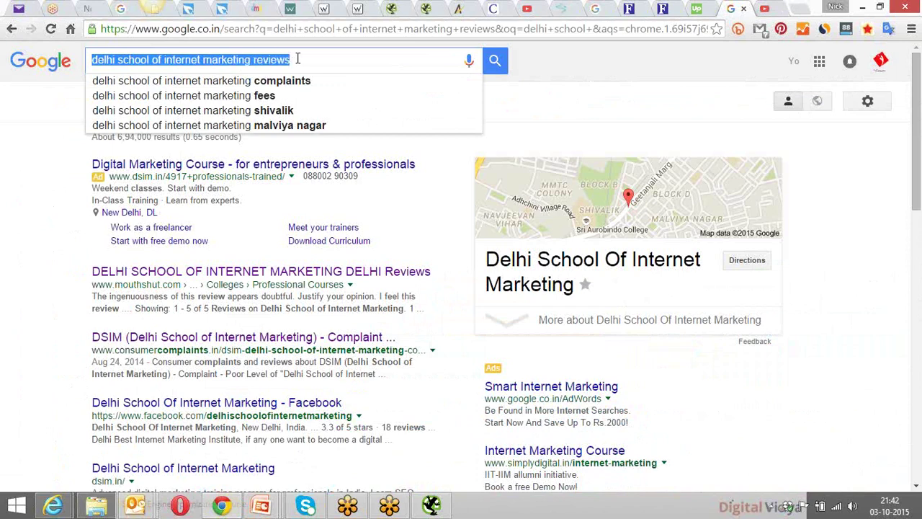
pyautogui.click(544, 64)
pyautogui.click(344, 60)
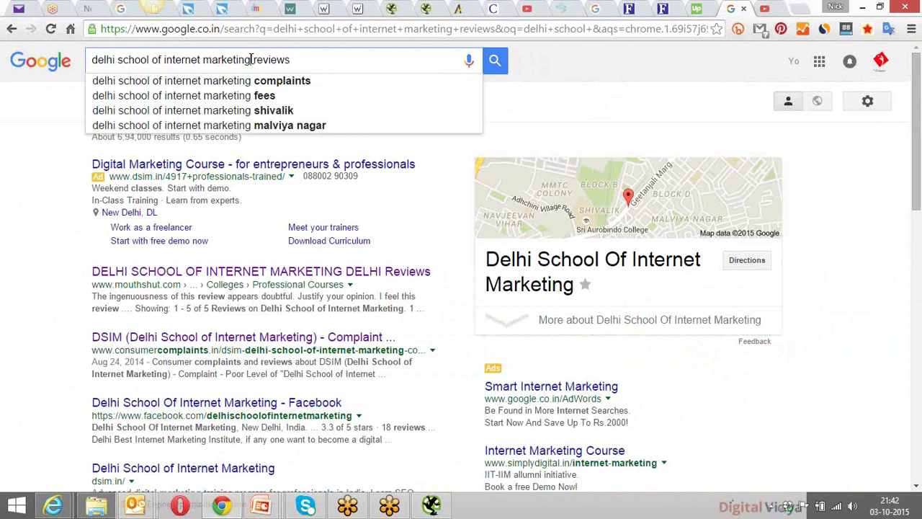
pyautogui.moveTo(252, 60); pyautogui.dragTo(92, 60)
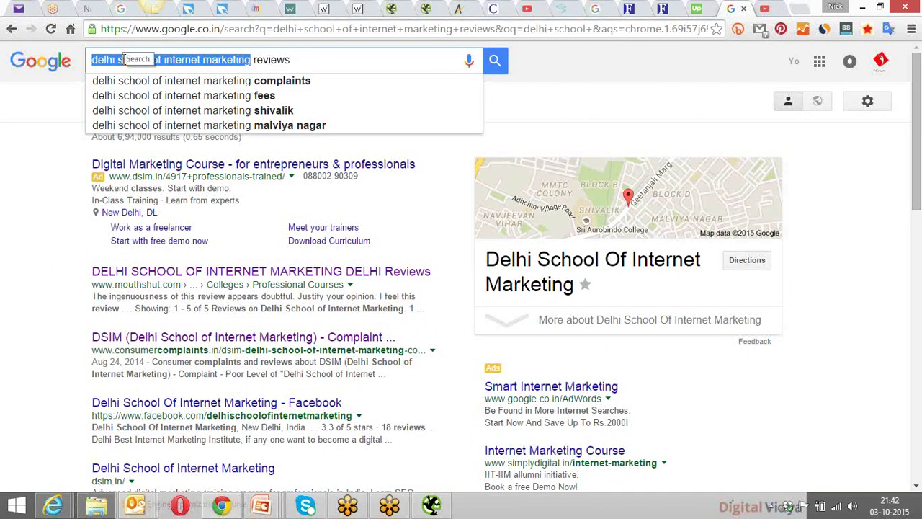
pyautogui.click(58, 99)
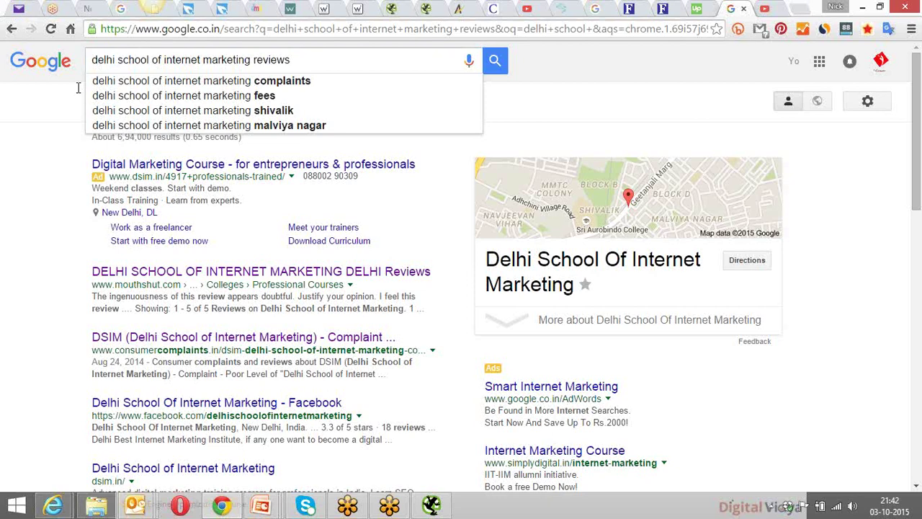
pyautogui.click(292, 59)
pyautogui.moveTo(292, 59); pyautogui.dragTo(94, 56)
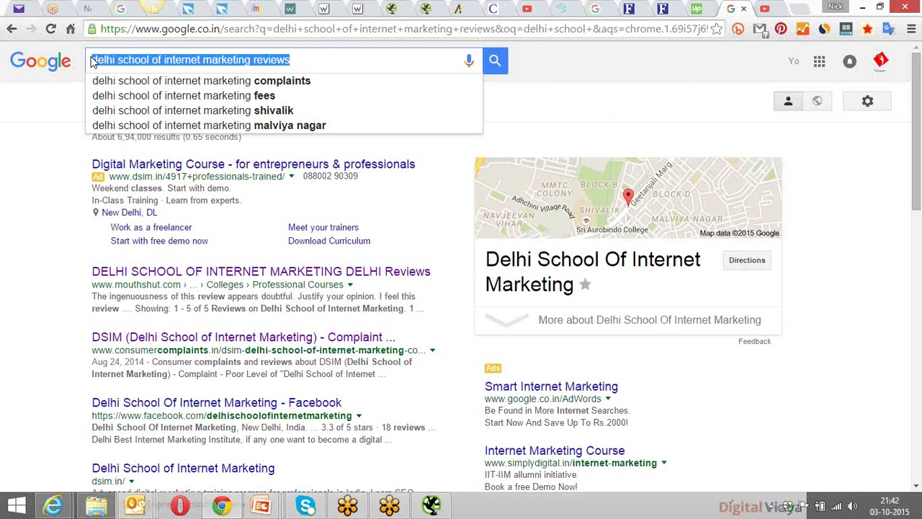
pyautogui.click(561, 69)
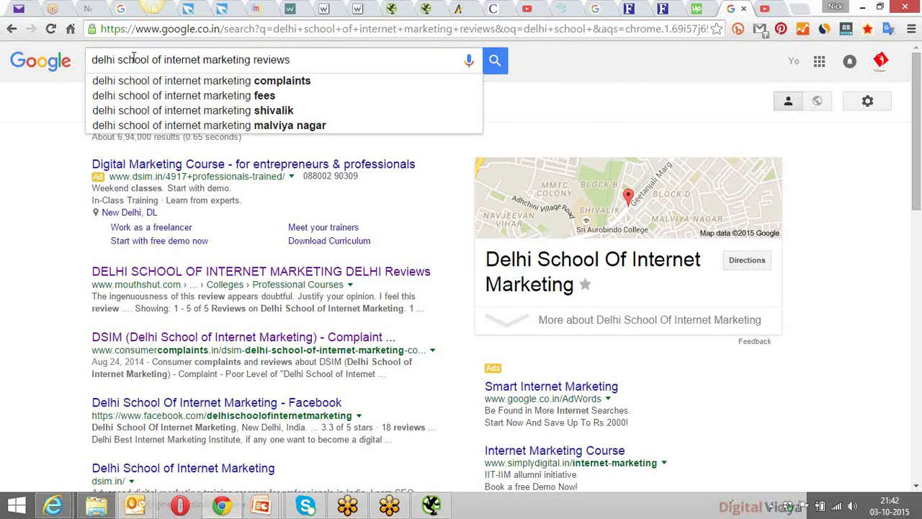
pyautogui.moveTo(93, 60); pyautogui.dragTo(299, 66)
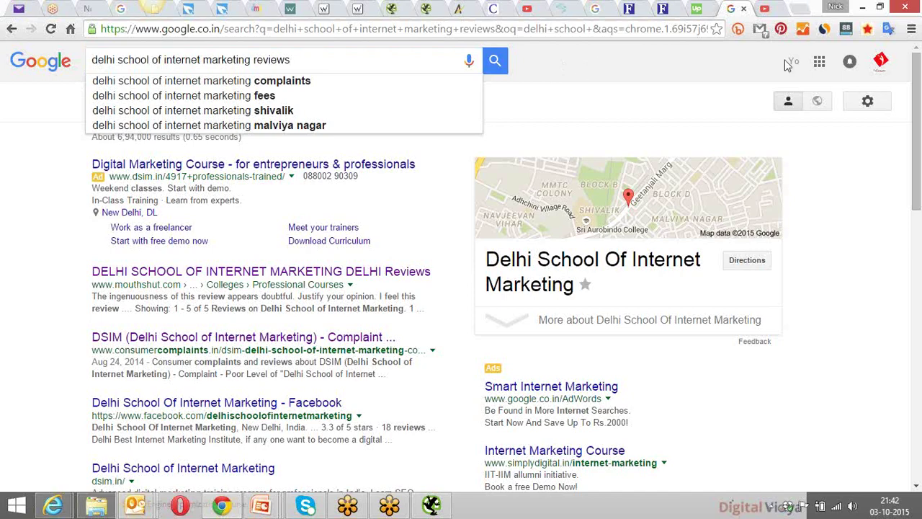
# Open the mouthshut.com reviews and consumercomplaints.in complaint results in background tabs.
pyautogui.moveTo(916, 72); pyautogui.dragTo(919, 128)
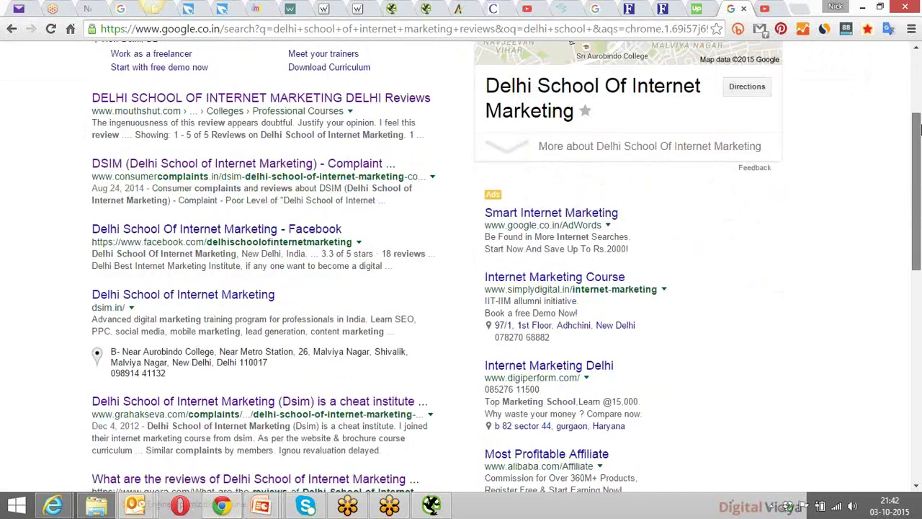
pyautogui.rightClick(296, 99)
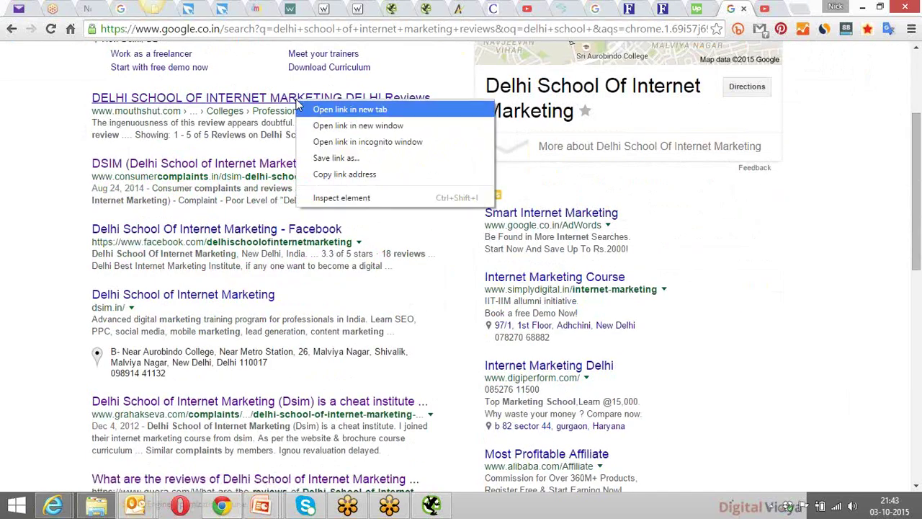
pyautogui.click(358, 111)
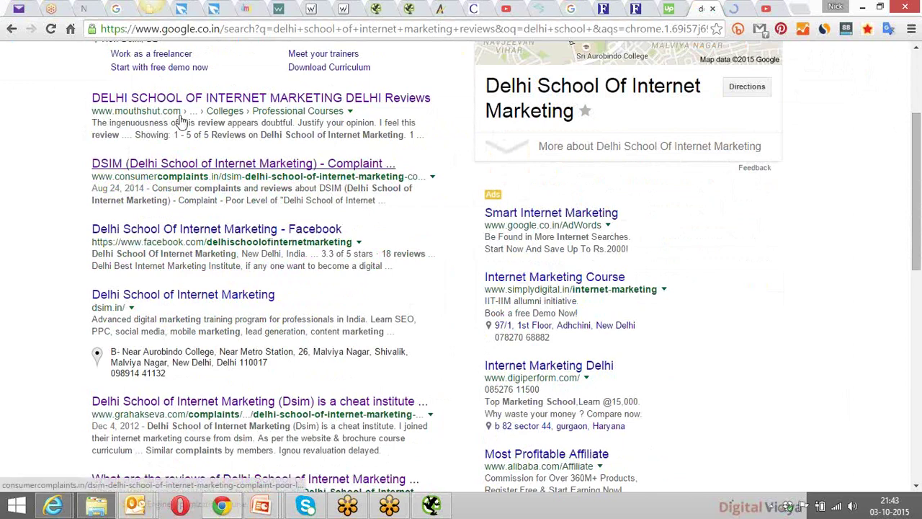
pyautogui.rightClick(177, 163)
pyautogui.click(196, 168)
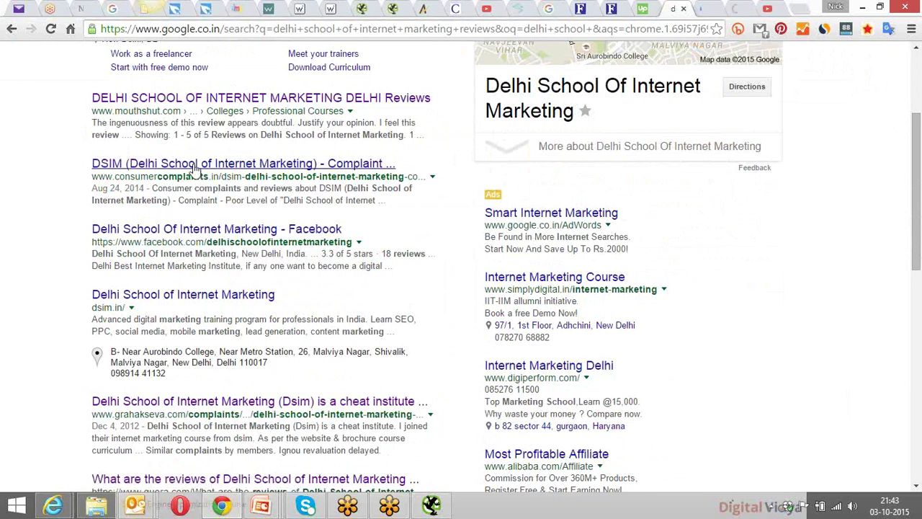
# Open the school's Facebook page and the grahakseva.com "cheat institute" complaint from the results in background tabs.
pyautogui.scroll(-1, 195, 168)
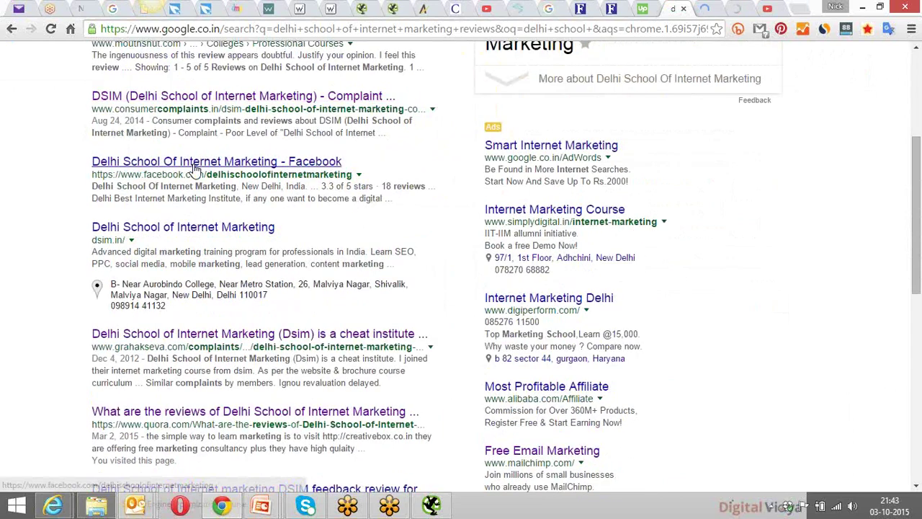
pyautogui.scroll(-1, 195, 168)
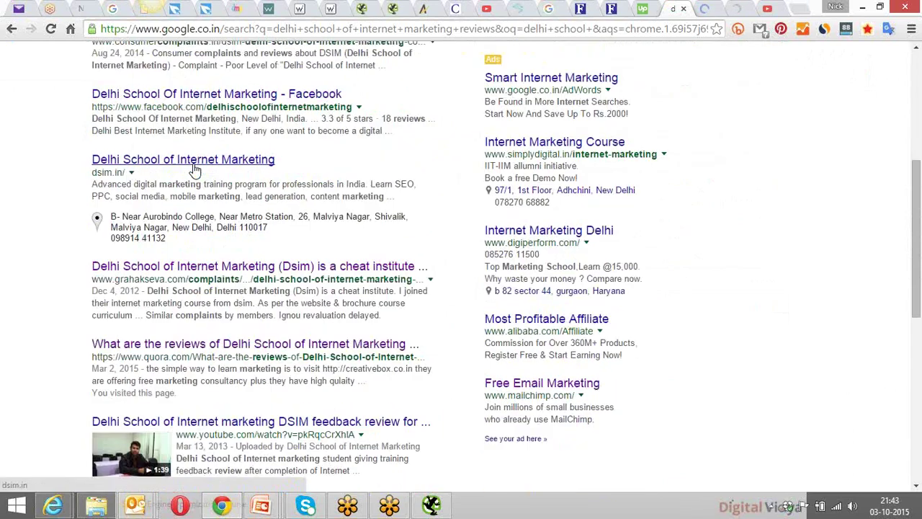
pyautogui.rightClick(193, 108)
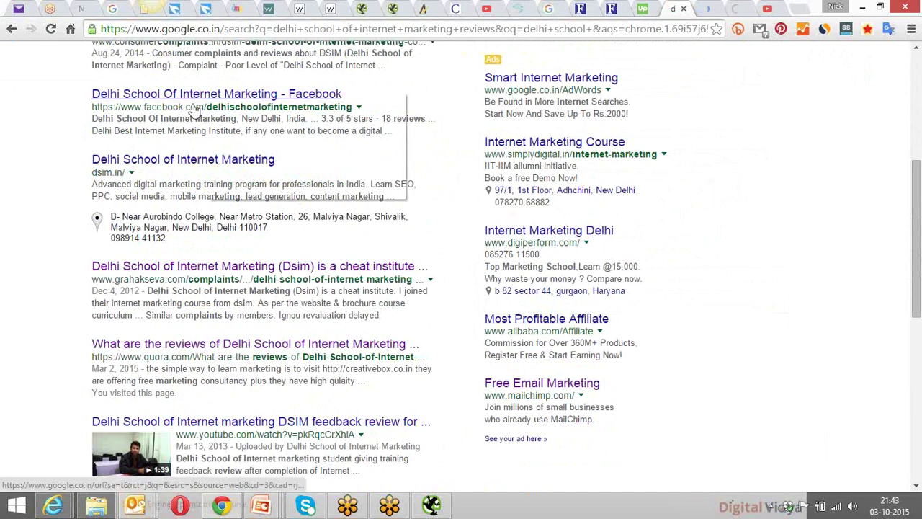
pyautogui.click(249, 98)
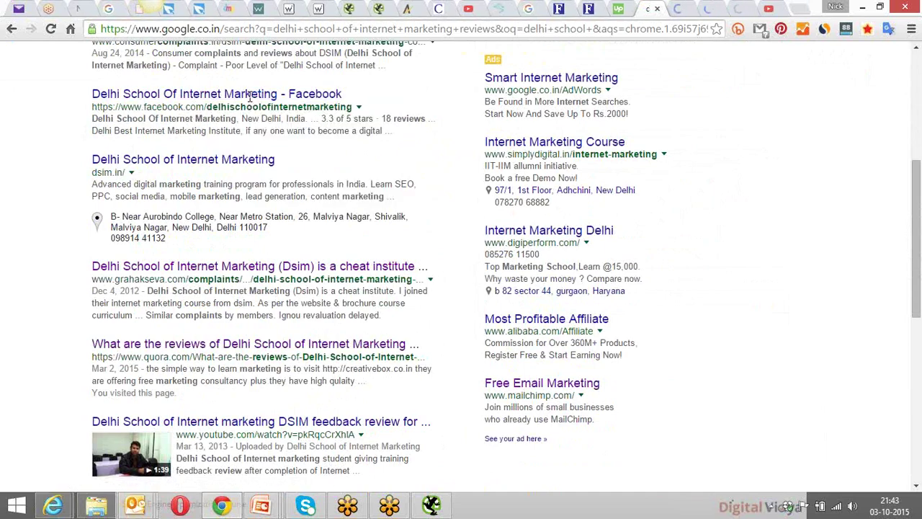
pyautogui.scroll(-2, 237, 110)
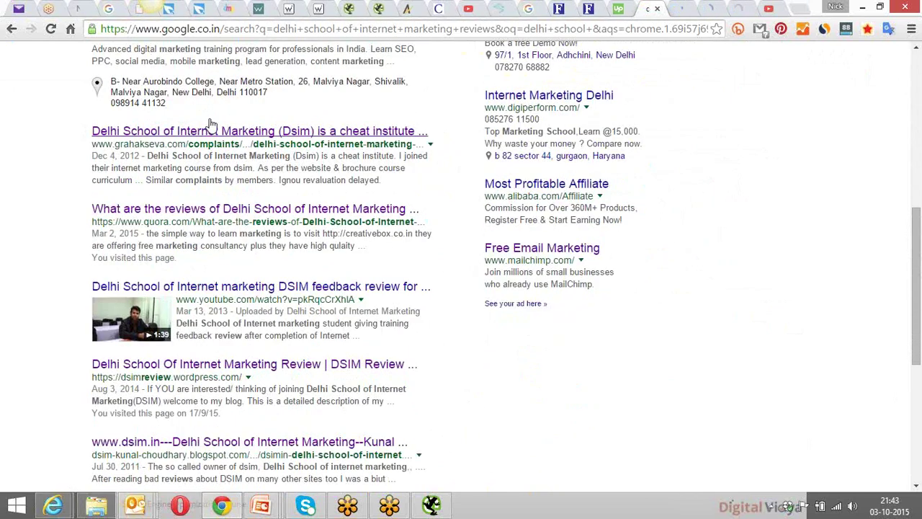
pyautogui.rightClick(211, 125)
pyautogui.click(224, 138)
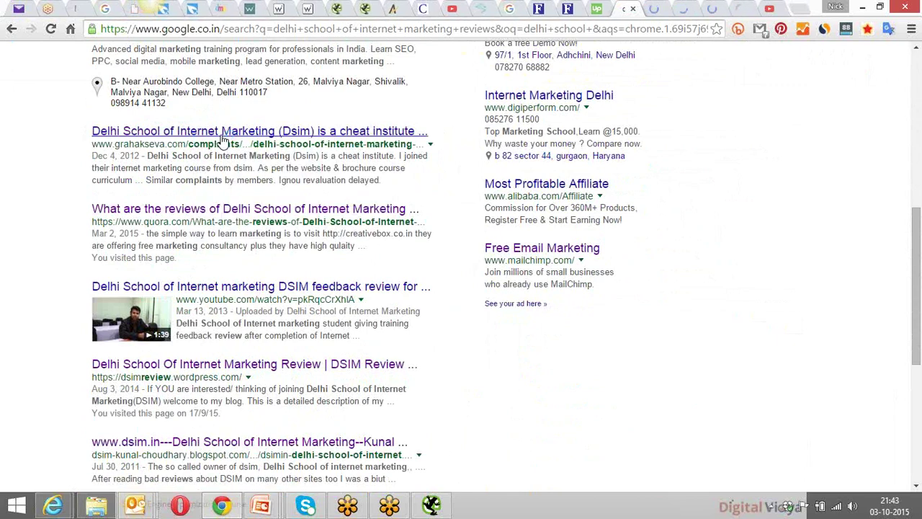
# Open the Quora result about reviews of Delhi School of Internet Marketing in a background tab.
pyautogui.scroll(-1, 223, 140)
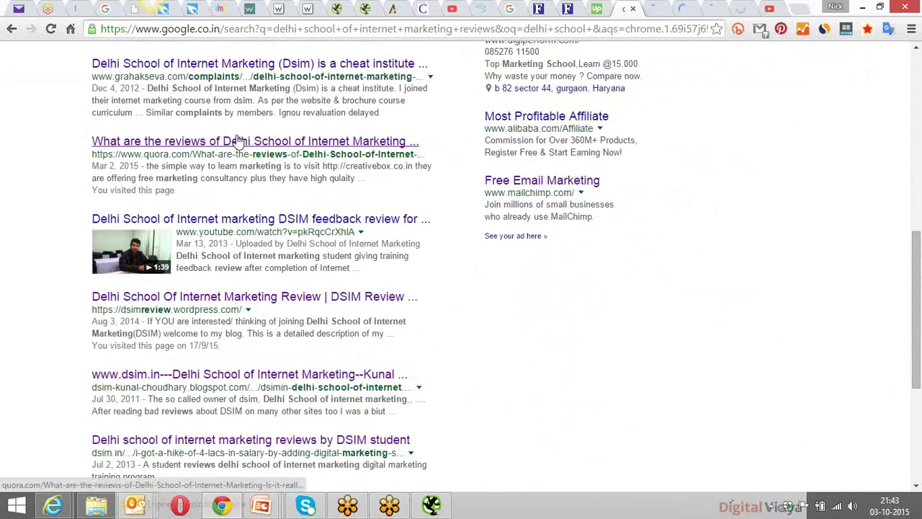
pyautogui.rightClick(193, 140)
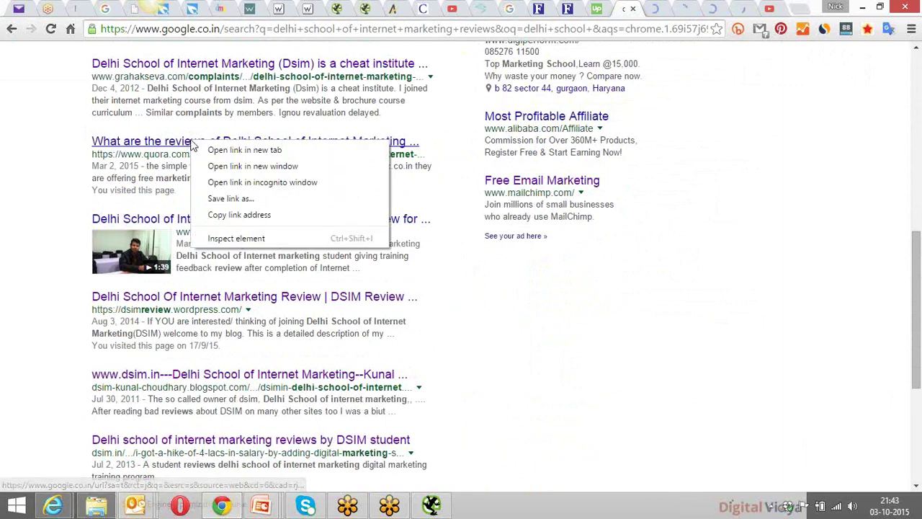
pyautogui.click(234, 149)
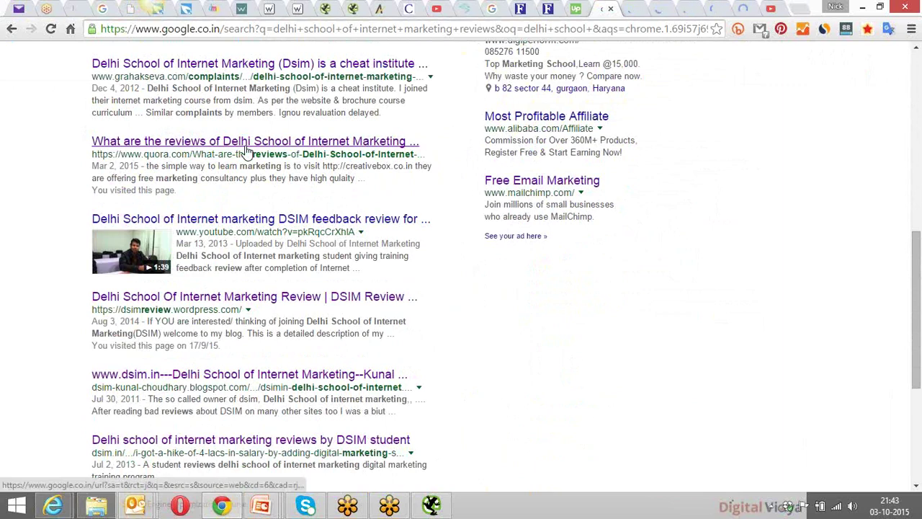
# Switch to the mouthshut.com page and read through the posted reviews of Delhi School of Internet Marketing.
pyautogui.click(631, 7)
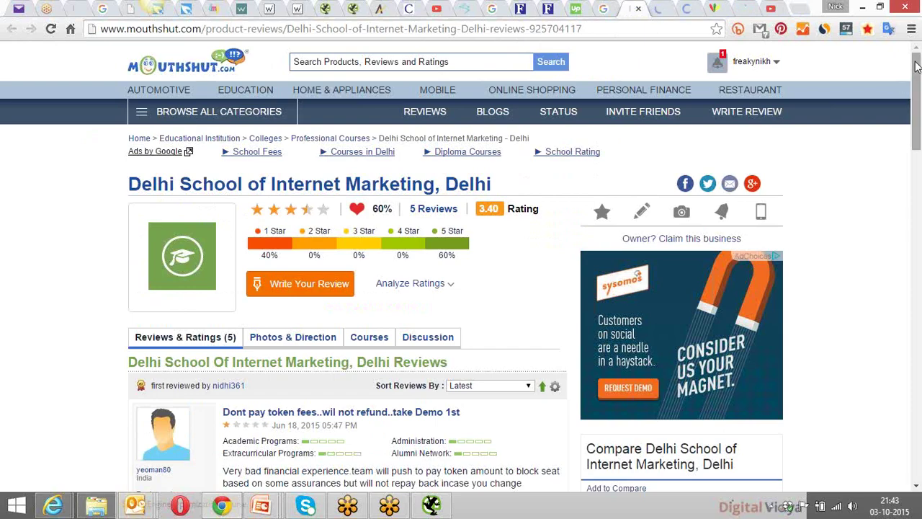
pyautogui.scroll(-4, 899, 123)
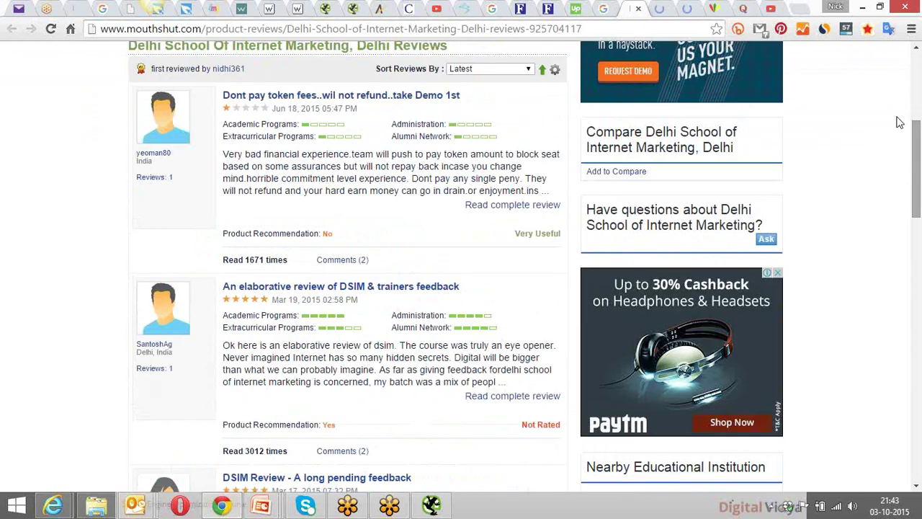
pyautogui.moveTo(534, 126)
pyautogui.moveTo(916, 147); pyautogui.dragTo(918, 182)
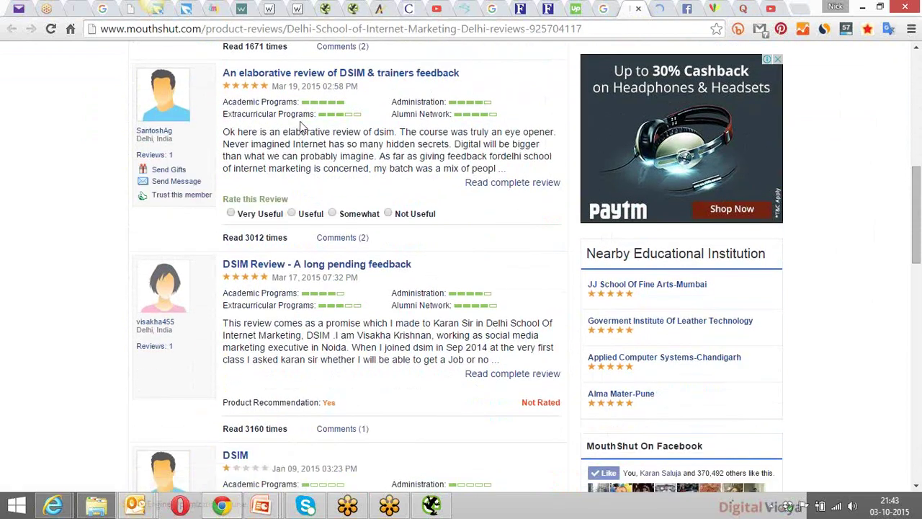
pyautogui.moveTo(918, 173); pyautogui.dragTo(917, 216)
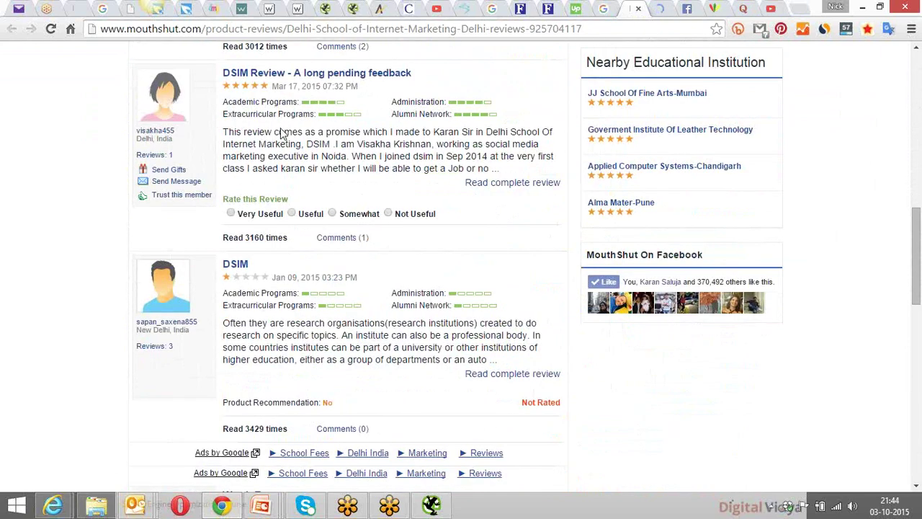
# Switch to the consumercomplaints.in complaint about DSIM and highlight the comment "a big no to dsim (pathetic delhi school of digital marketing)".
pyautogui.moveTo(917, 216); pyautogui.dragTo(920, 77)
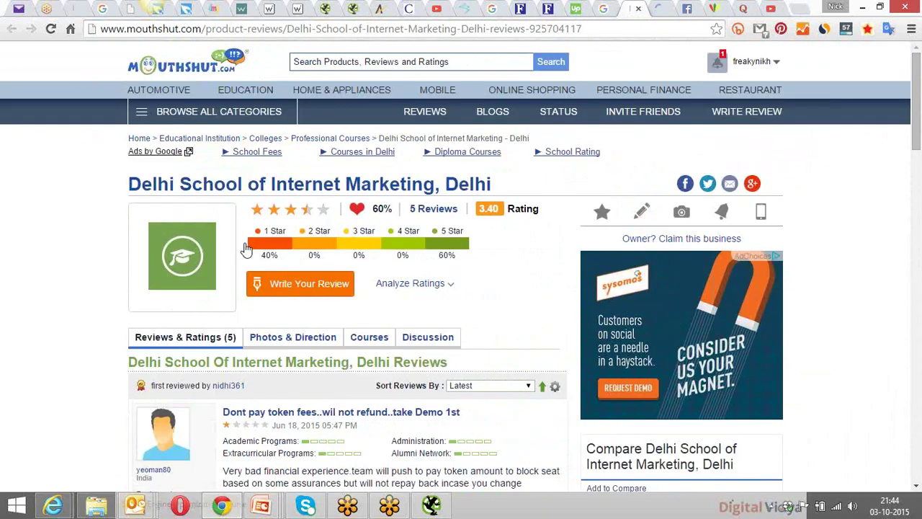
pyautogui.click(664, 6)
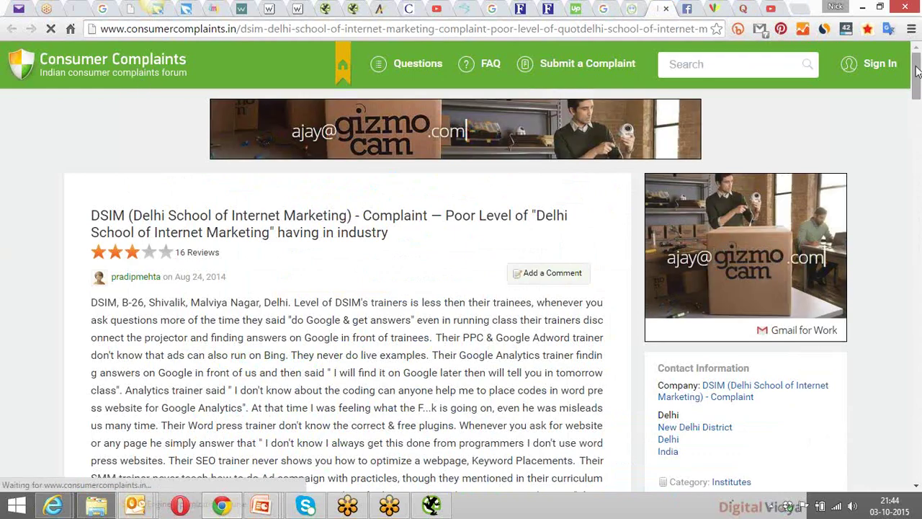
pyautogui.moveTo(916, 70); pyautogui.dragTo(913, 142)
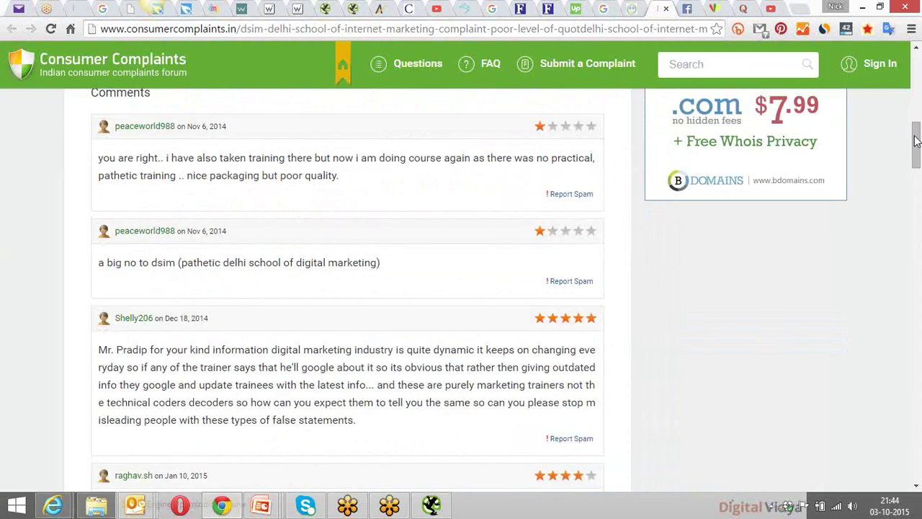
pyautogui.moveTo(98, 264); pyautogui.dragTo(272, 266)
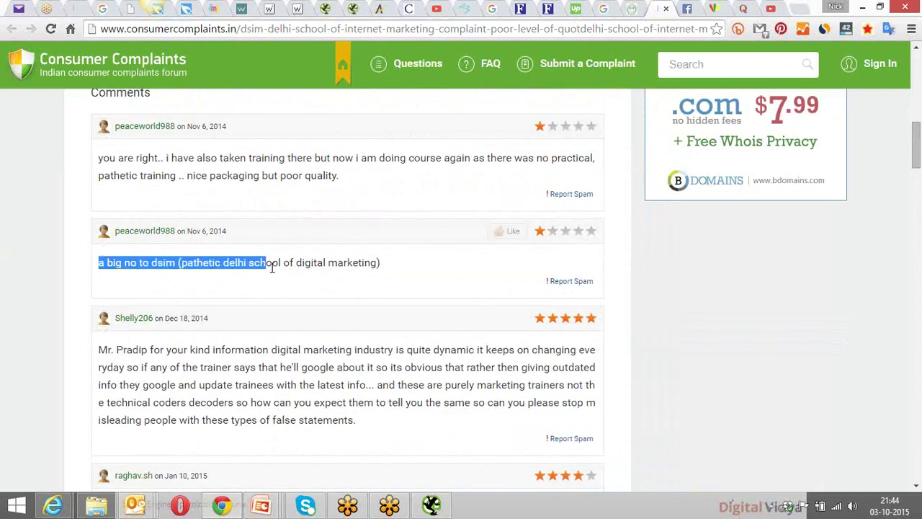
pyautogui.click(272, 283)
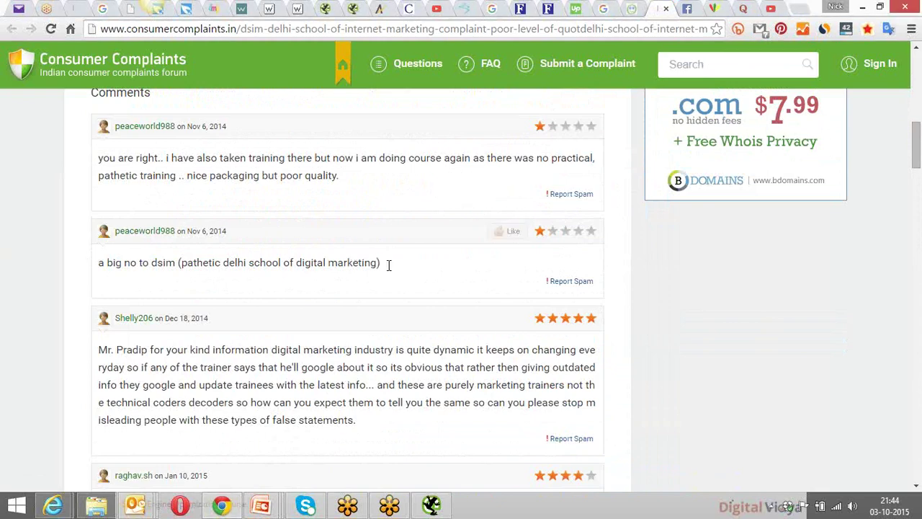
pyautogui.moveTo(389, 264); pyautogui.dragTo(150, 264)
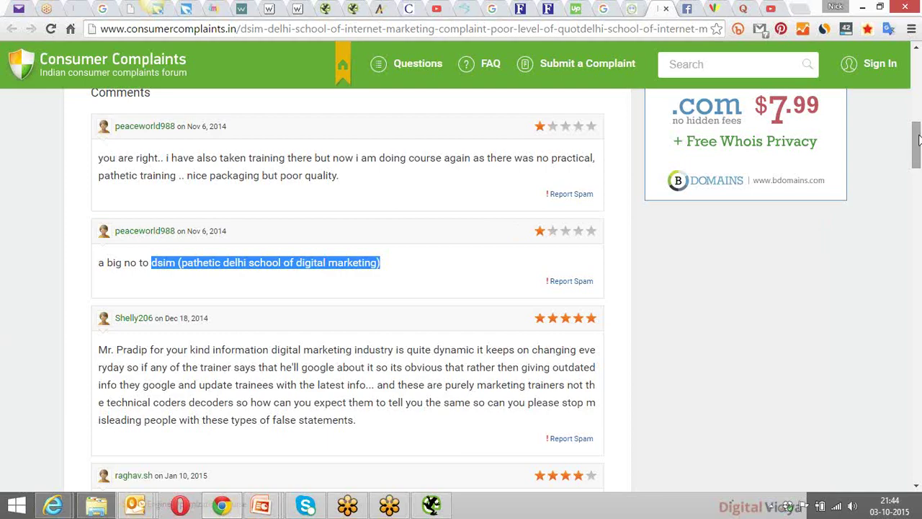
# Highlight the five-star reply from Dec 18, 2014 and read through the replies that follow it.
pyautogui.scroll(-4, 916, 162)
pyautogui.scroll(2, 917, 162)
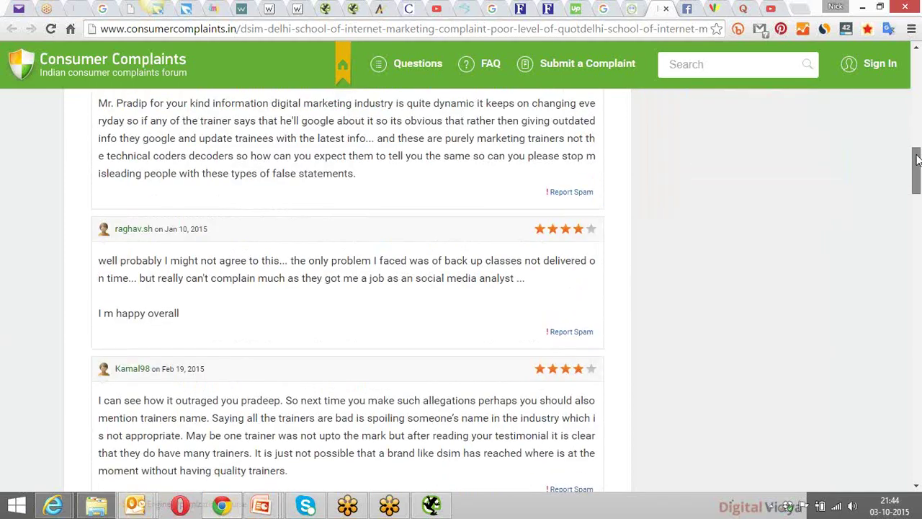
pyautogui.moveTo(359, 307); pyautogui.dragTo(107, 234)
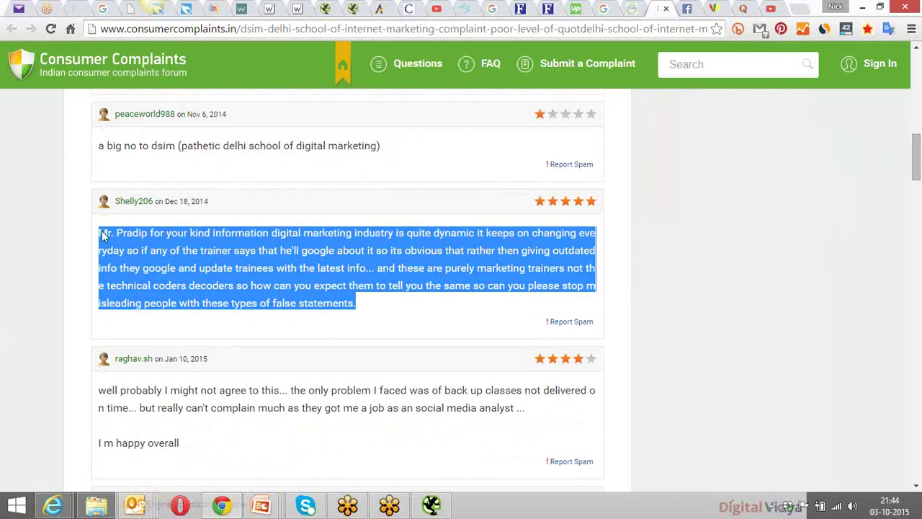
pyautogui.scroll(-1, 917, 150)
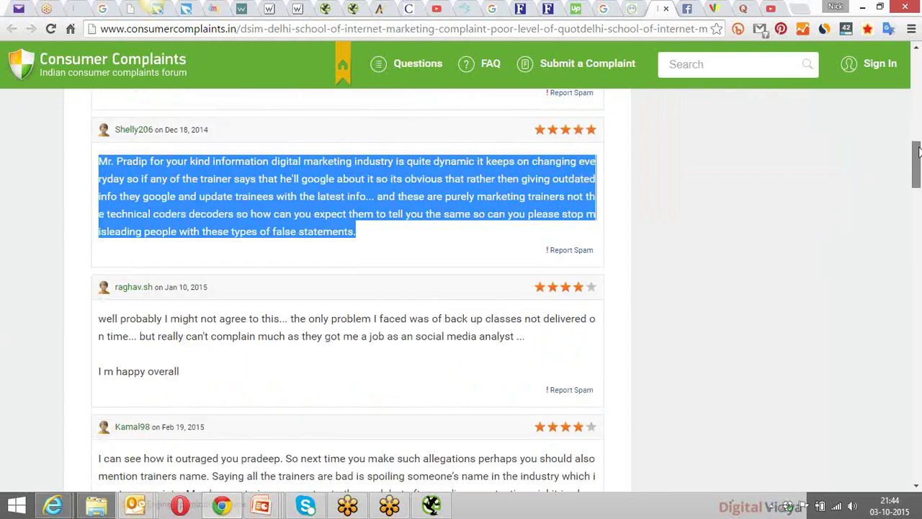
pyautogui.scroll(-7, 917, 150)
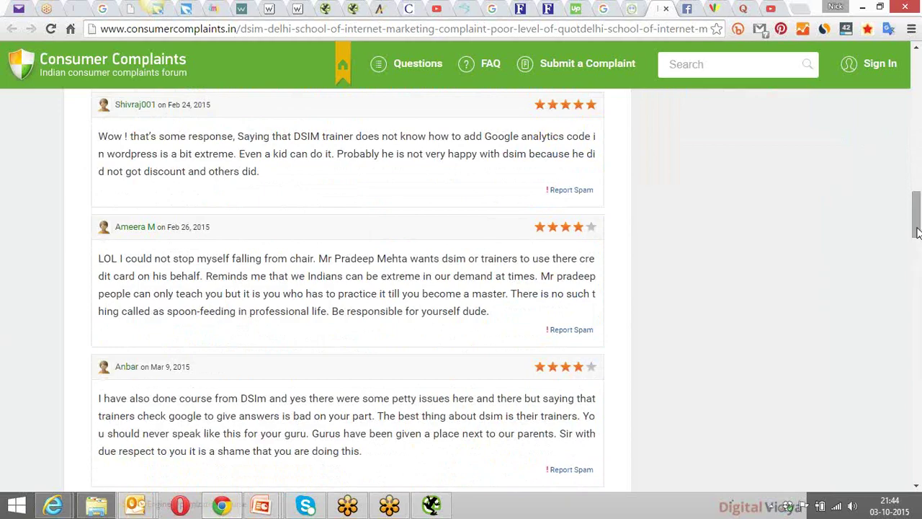
pyautogui.moveTo(918, 217); pyautogui.dragTo(917, 253)
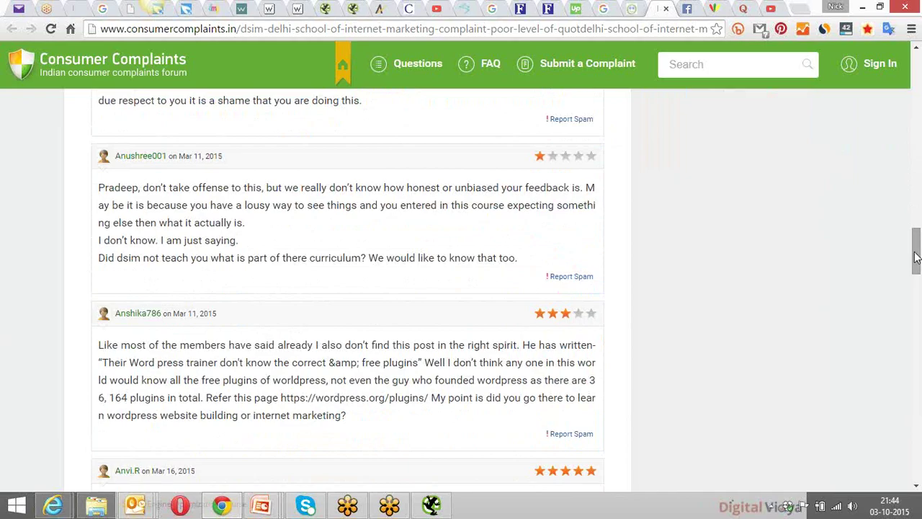
# Reread the original DSIM complaint, highlighting the passage on credit cards and course fees, and continue to the last comment.
pyautogui.moveTo(916, 257); pyautogui.dragTo(918, 66)
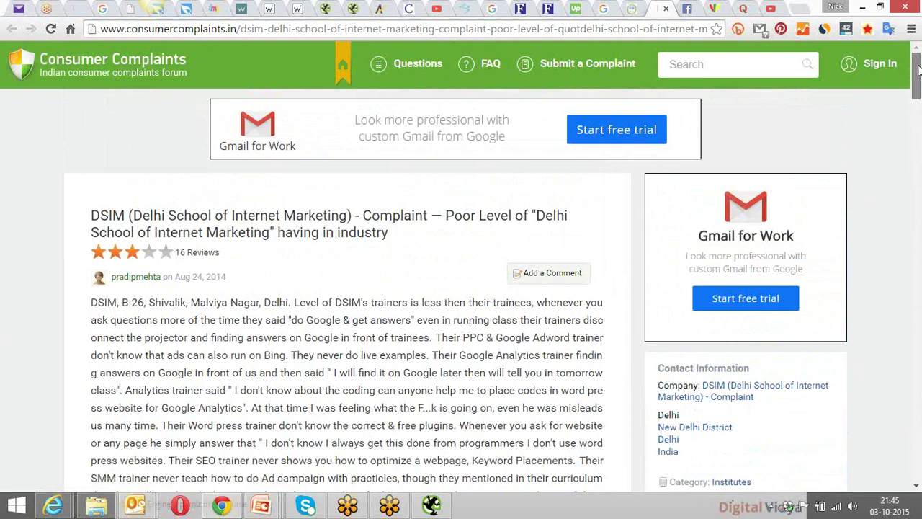
pyautogui.moveTo(918, 72); pyautogui.dragTo(917, 77)
pyautogui.scroll(-4, 402, 122)
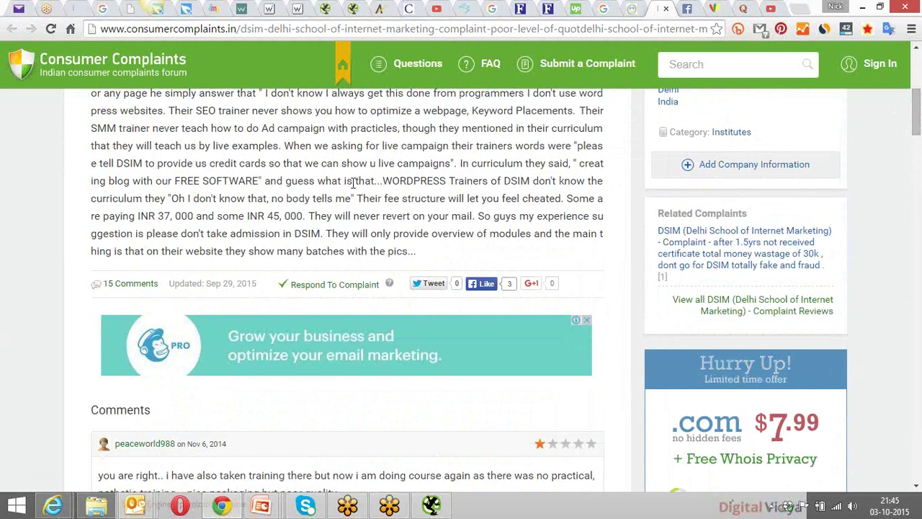
pyautogui.moveTo(460, 163); pyautogui.dragTo(307, 216)
pyautogui.click(372, 218)
pyautogui.moveTo(250, 216); pyautogui.dragTo(317, 216)
pyautogui.click(317, 216)
pyautogui.moveTo(914, 133); pyautogui.dragTo(912, 445)
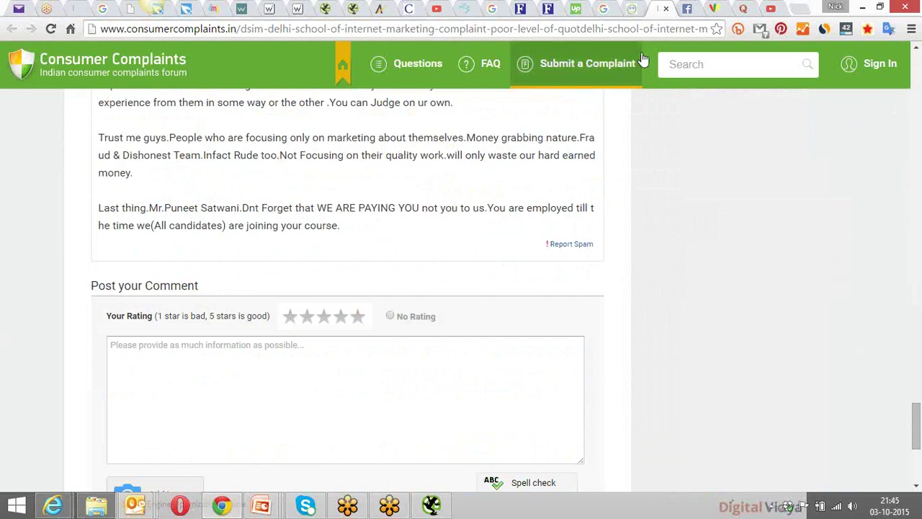
# Check the school's Facebook page and the Quora question about its reviews, closing the two tabs in between.
pyautogui.click(687, 8)
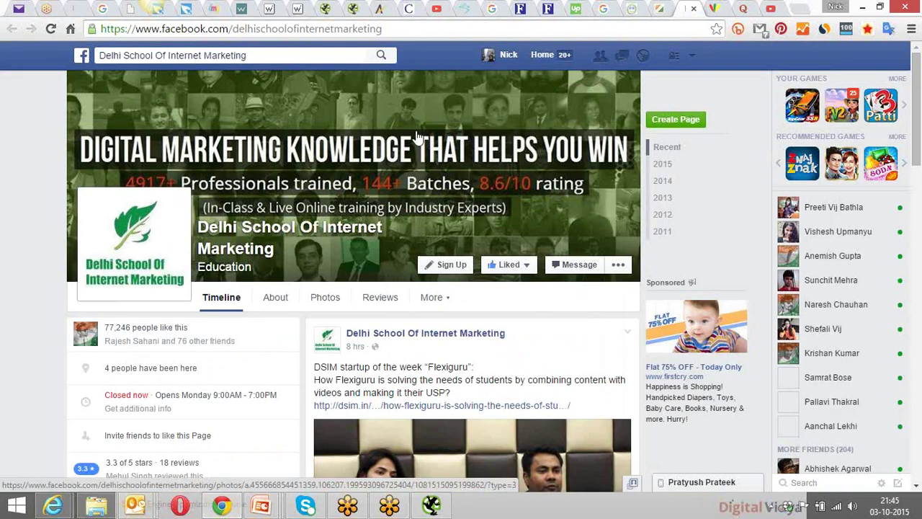
pyautogui.scroll(-3, 416, 134)
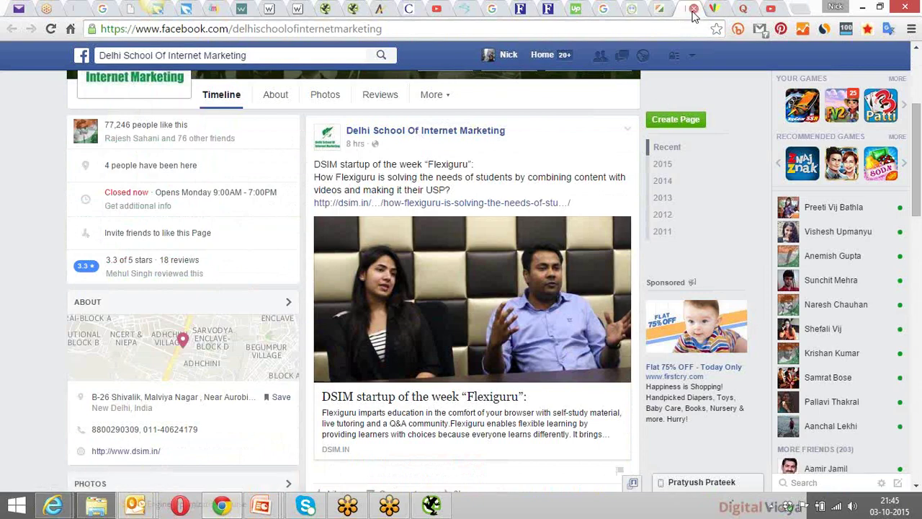
pyautogui.click(692, 10)
pyautogui.click(692, 10)
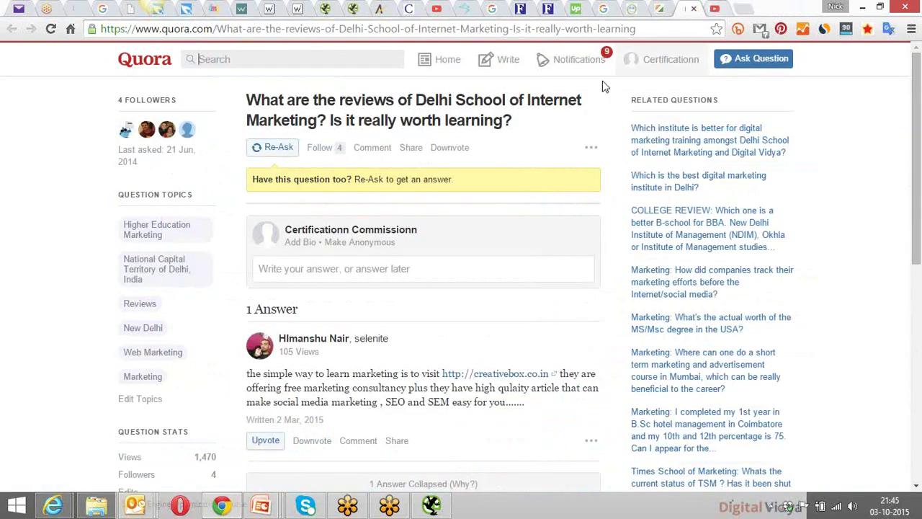
pyautogui.scroll(-1, 456, 175)
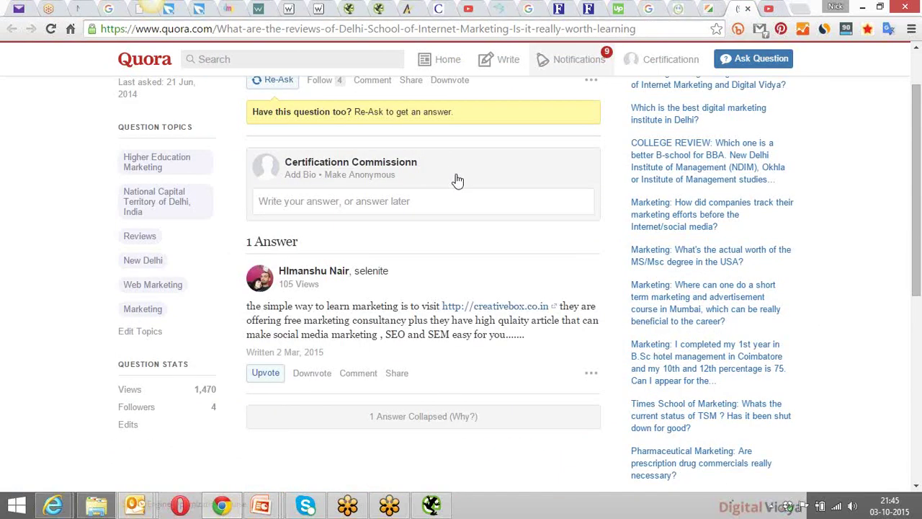
# Switch to the YouTube tab and search for "united airlines breaks guitar".
pyautogui.click(775, 7)
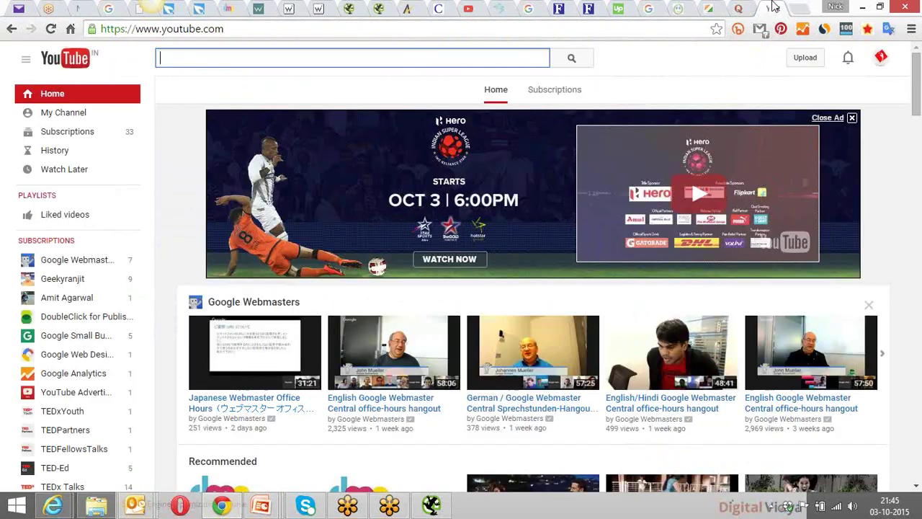
pyautogui.click(433, 57)
pyautogui.write('unite')
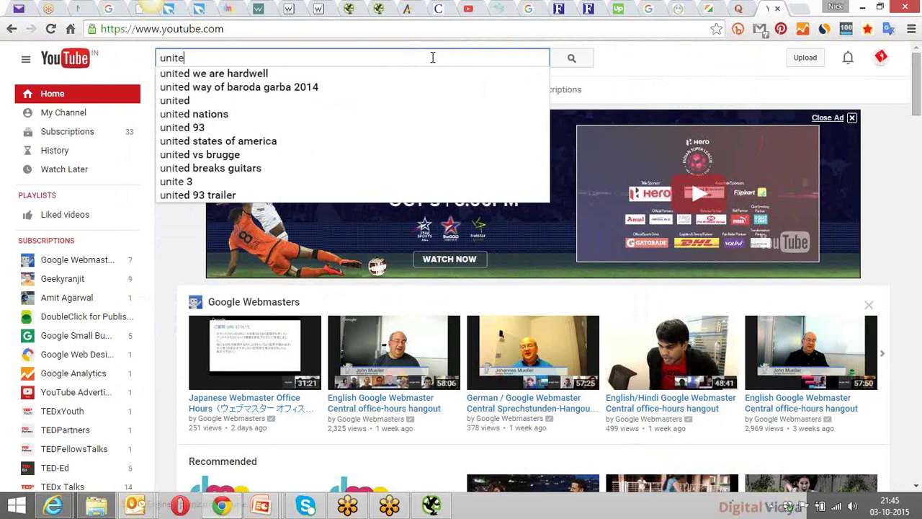
pyautogui.write('d airlines')
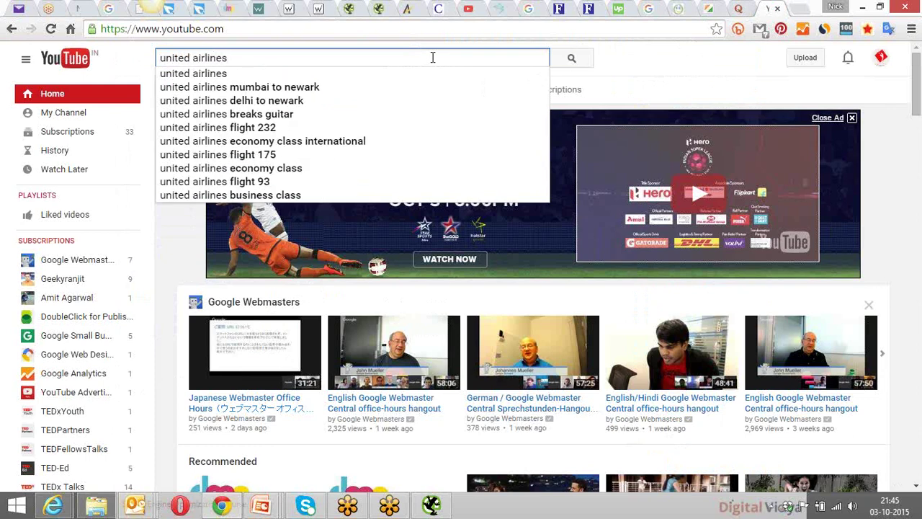
pyautogui.write(' breaks')
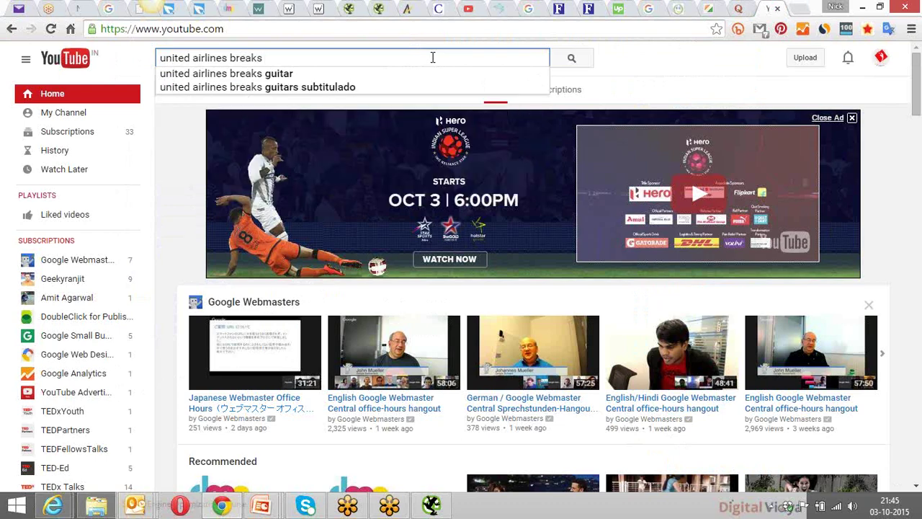
pyautogui.click(414, 79)
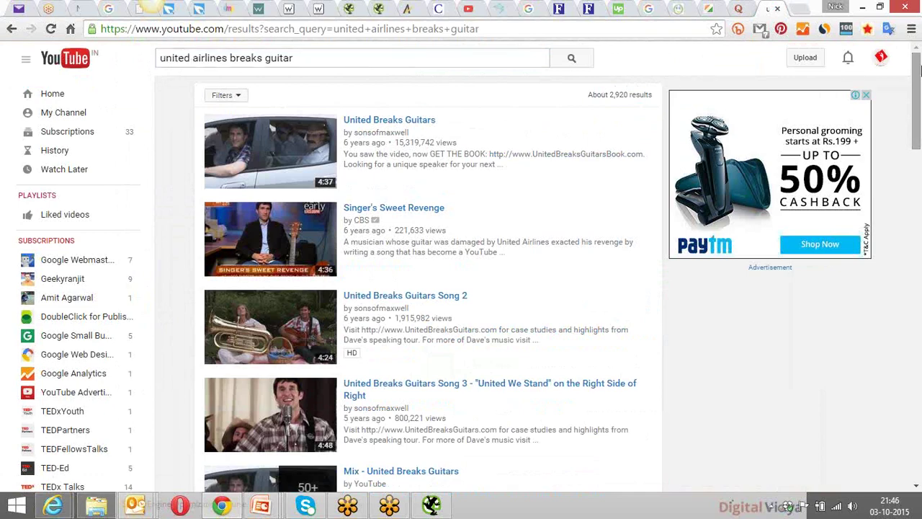
pyautogui.moveTo(918, 66)
pyautogui.mouseDown()
pyautogui.moveTo(919, 275)
pyautogui.moveTo(919, 65)
pyautogui.mouseUp()
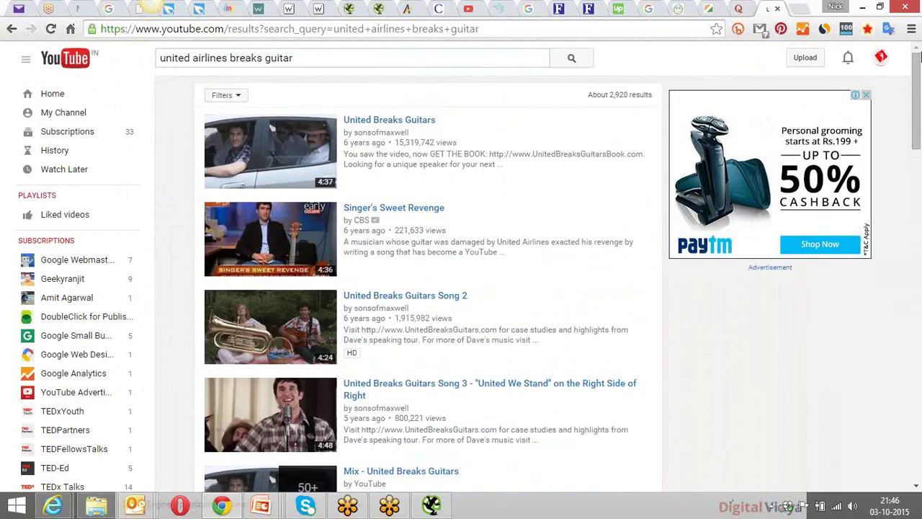
# Open the "United Breaks Guitars" video in a new tab, switch to it and dismiss its overlay ad.
pyautogui.rightClick(400, 122)
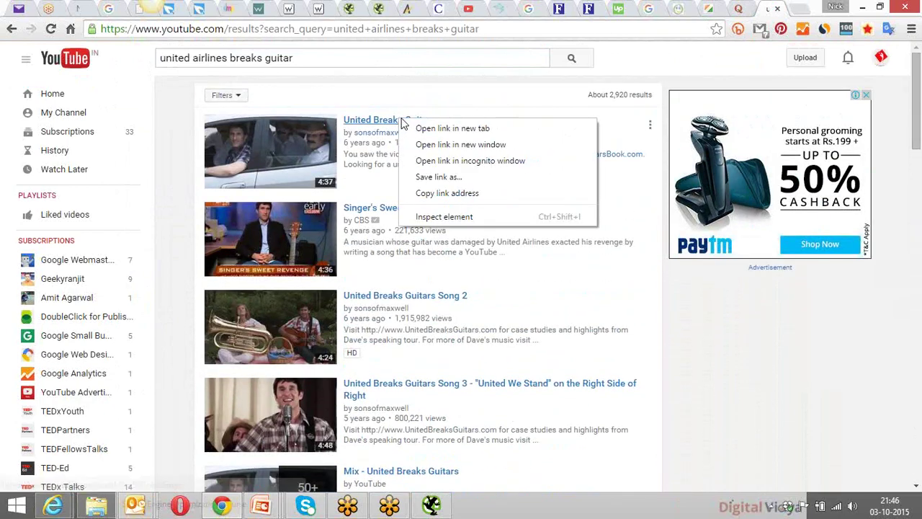
pyautogui.click(458, 130)
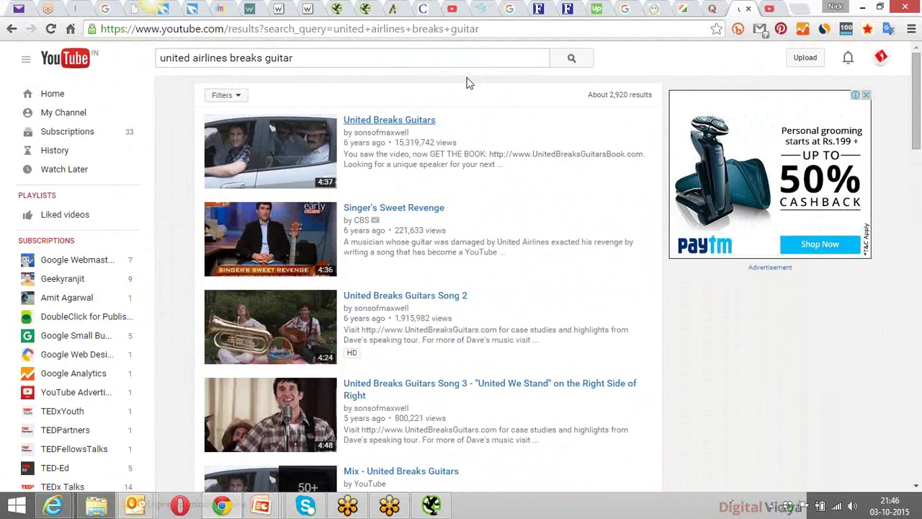
pyautogui.click(765, 7)
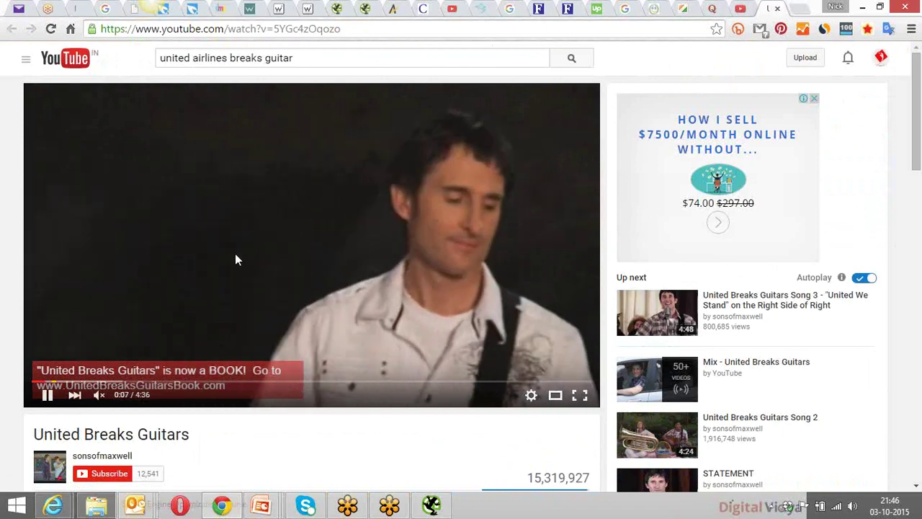
pyautogui.scroll(-1, 272, 259)
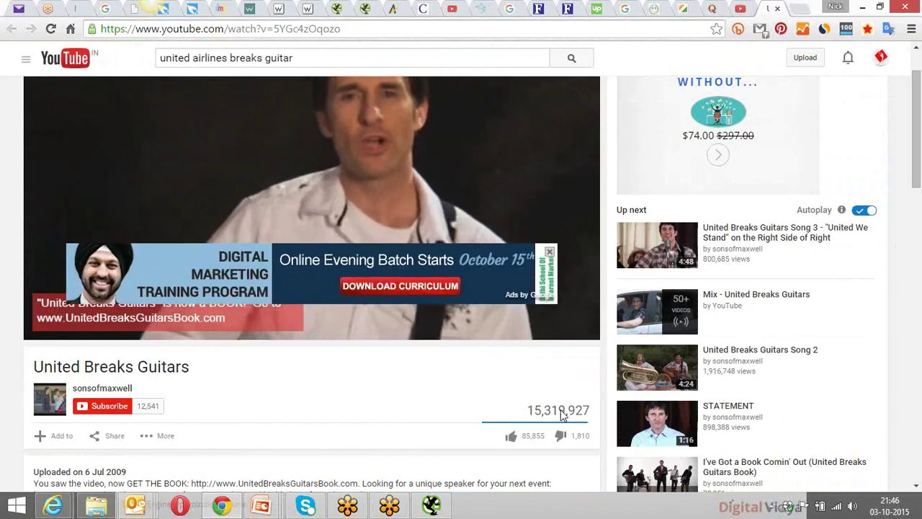
pyautogui.click(549, 251)
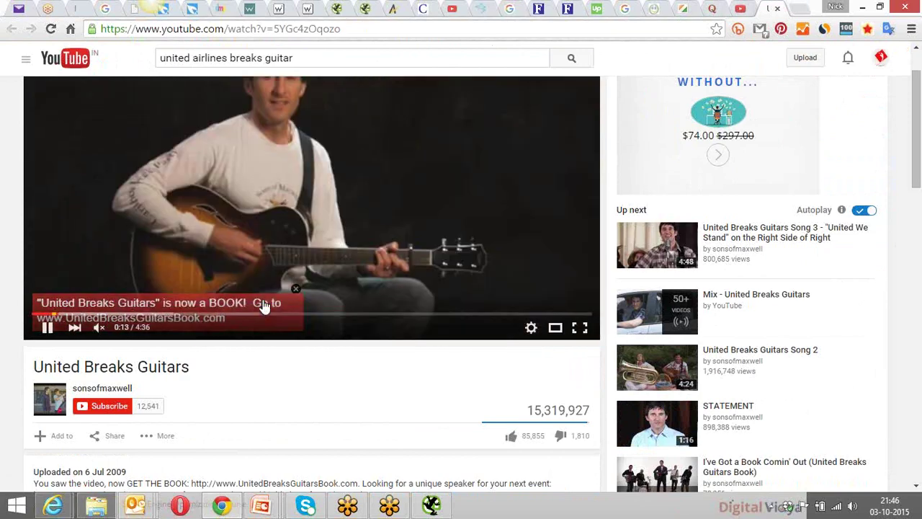
# Read the video's description and top comments, and return to the player to pause the video.
pyautogui.scroll(-2, 421, 365)
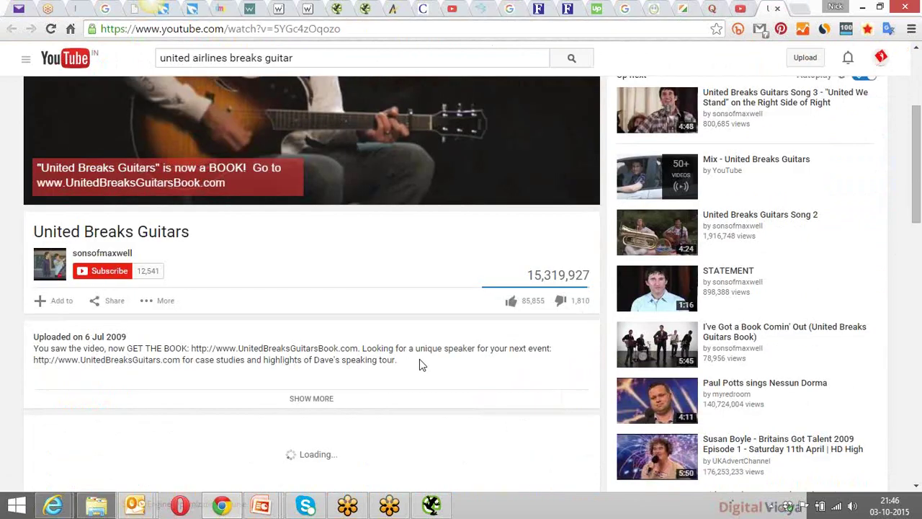
pyautogui.scroll(-3, 421, 364)
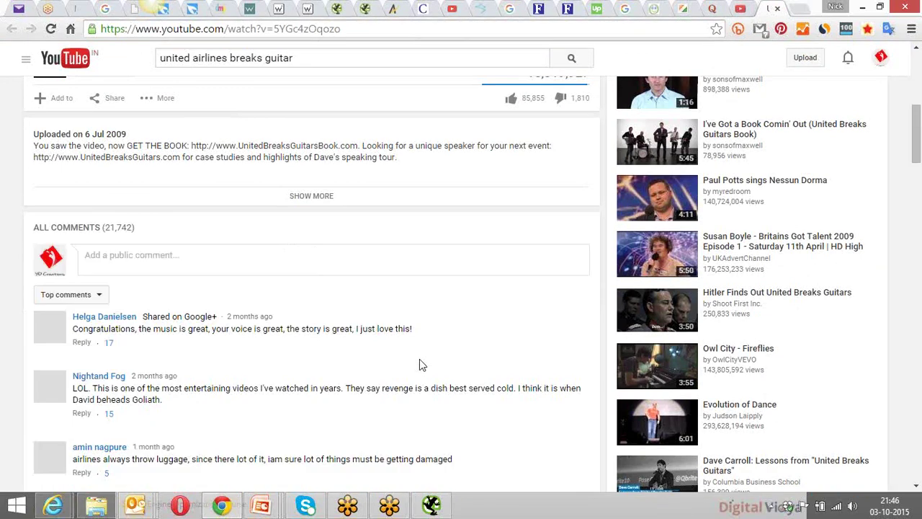
pyautogui.scroll(1, 420, 364)
pyautogui.scroll(-1, 405, 339)
pyautogui.scroll(-4, 404, 339)
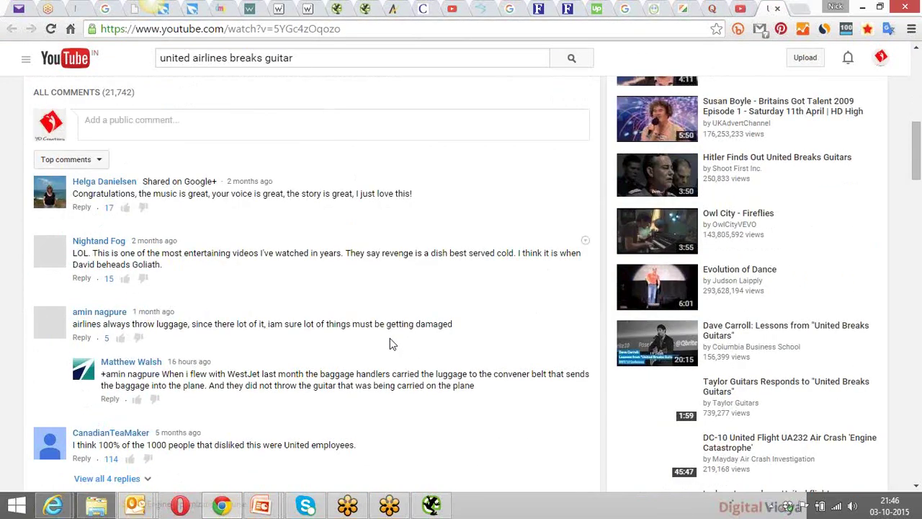
pyautogui.click(434, 31)
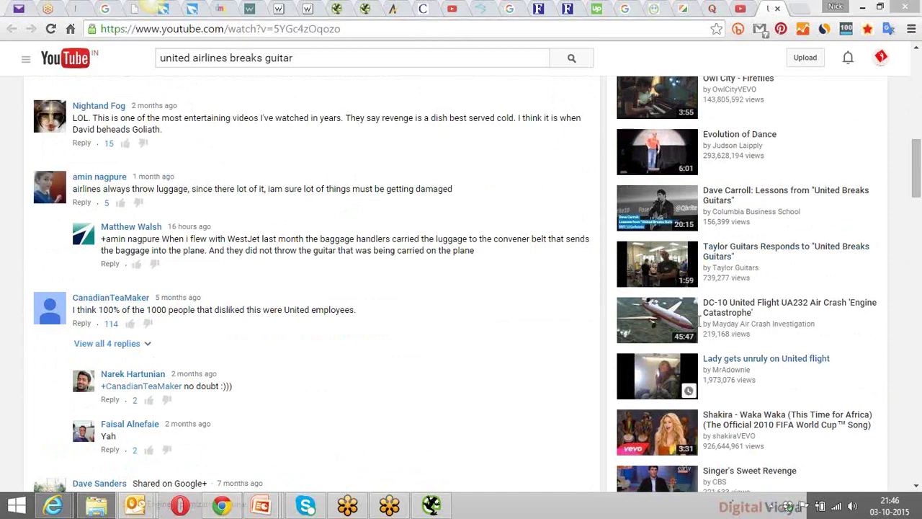
pyautogui.moveTo(915, 169); pyautogui.dragTo(914, 84)
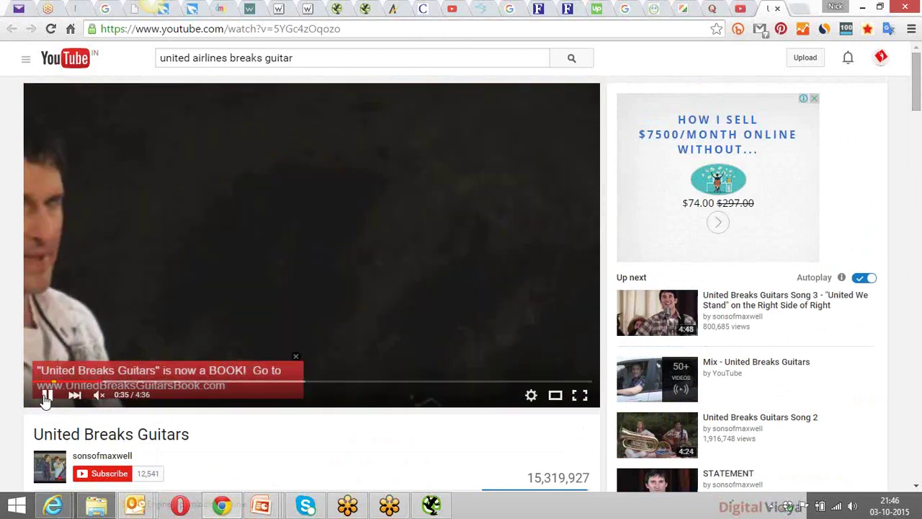
pyautogui.click(47, 395)
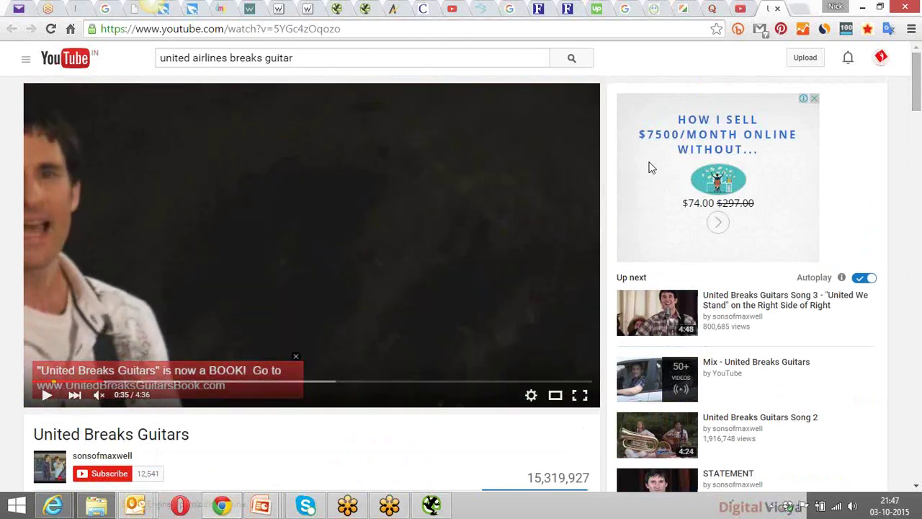
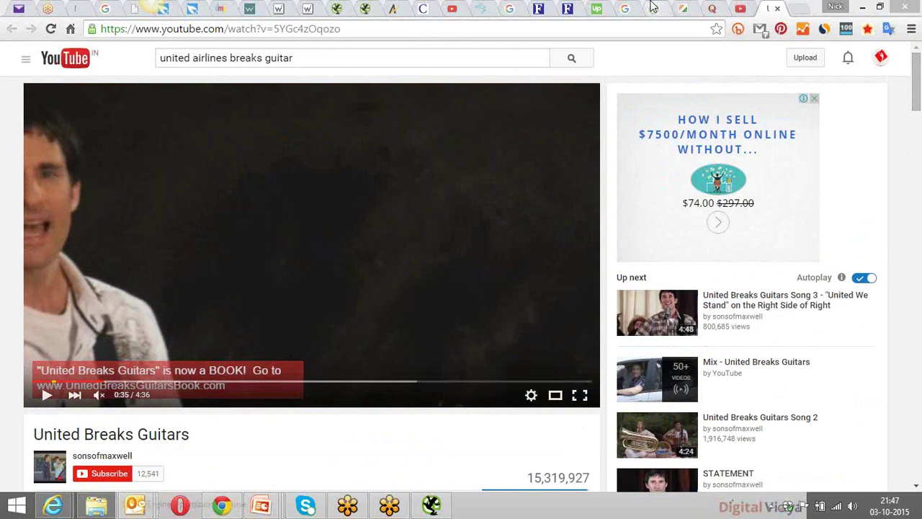
# Return to the Google results, switch to the MouthShut page for Delhi School of Internet Marketing and read its March 2015 reviews.
pyautogui.click(628, 11)
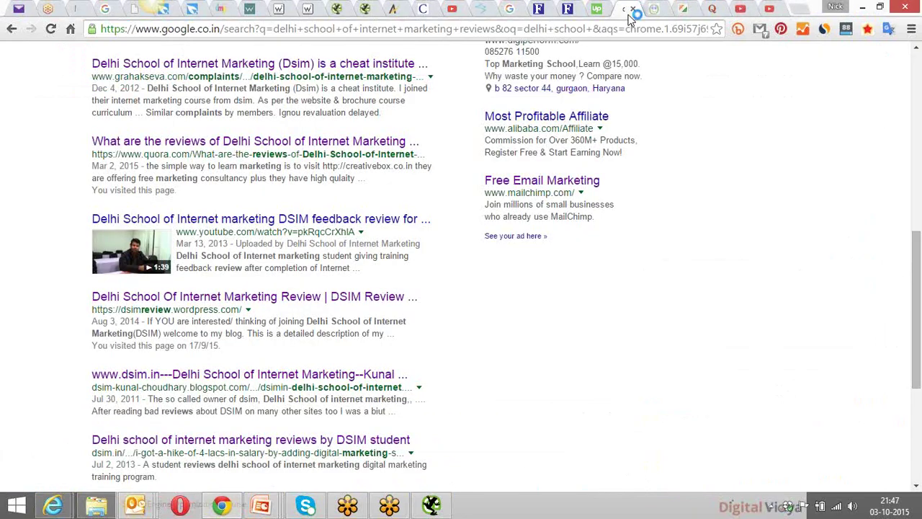
pyautogui.scroll(10, 793, 185)
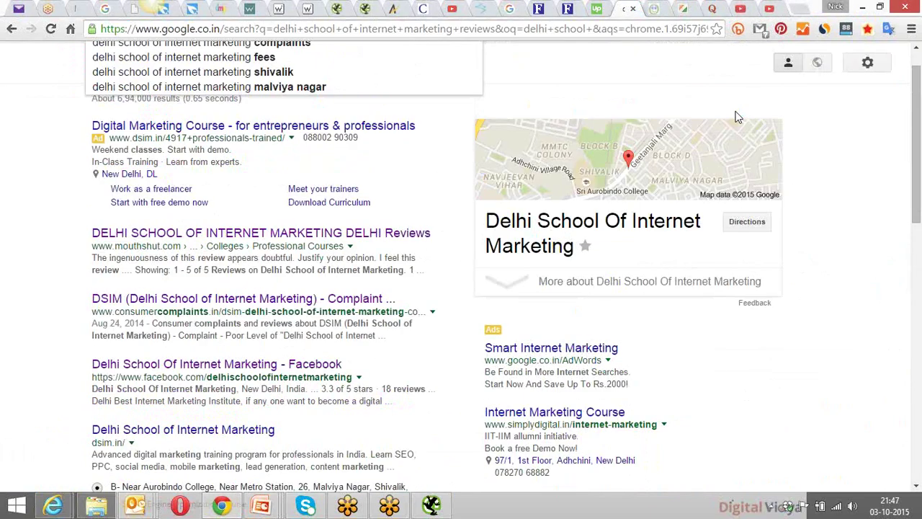
pyautogui.click(654, 8)
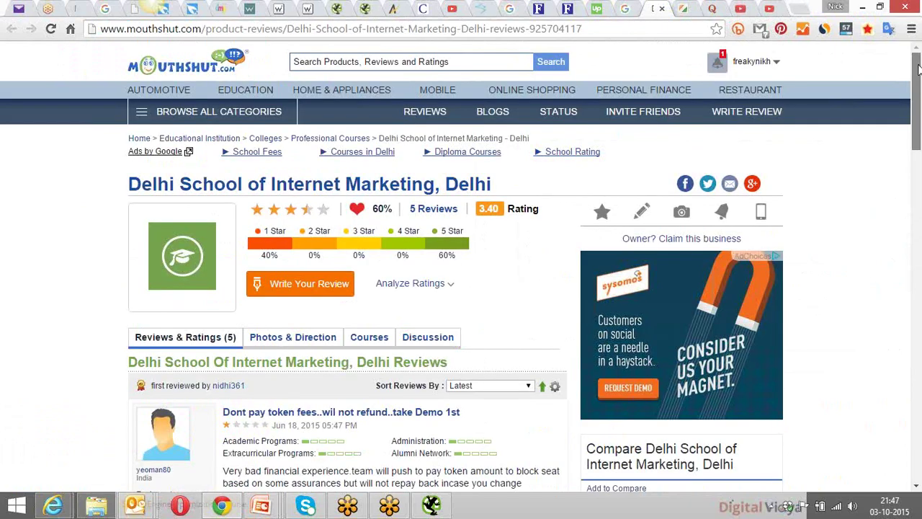
pyautogui.scroll(-4, 244, 338)
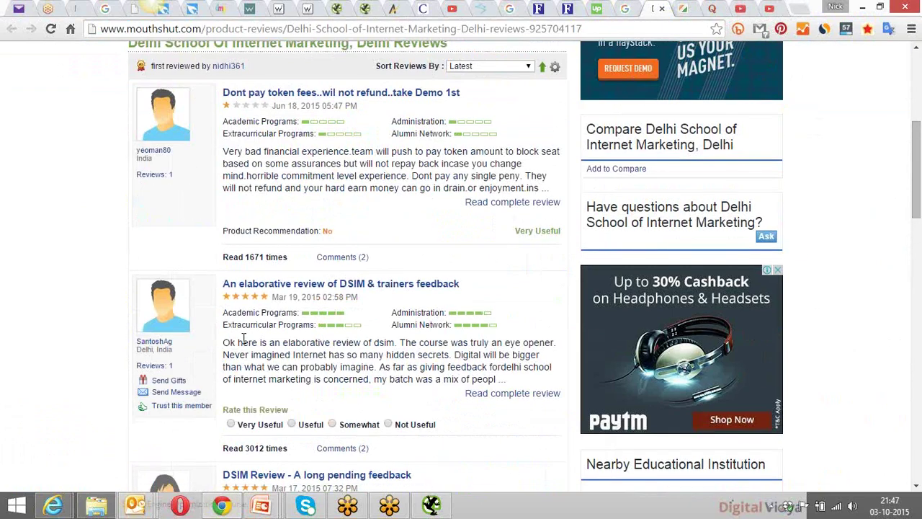
pyautogui.moveTo(229, 343); pyautogui.dragTo(363, 379)
pyautogui.click(298, 358)
pyautogui.scroll(-1, 298, 357)
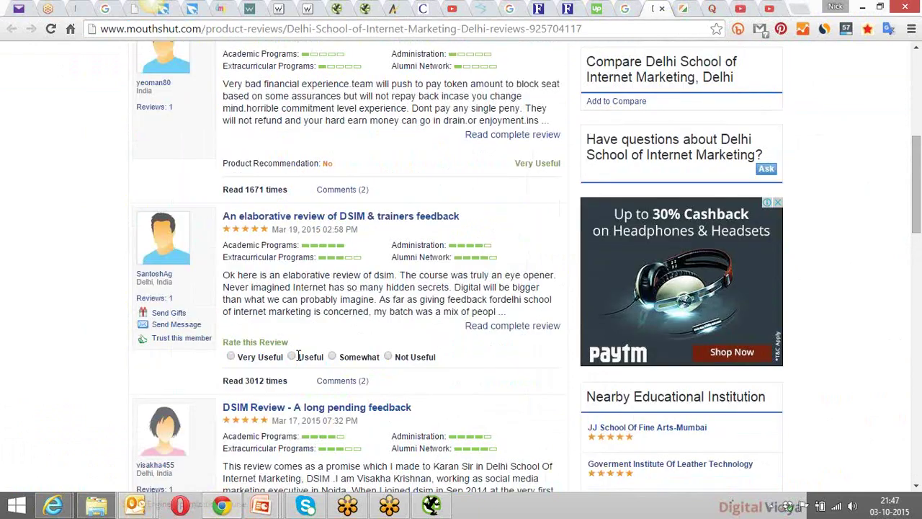
pyautogui.scroll(-3, 298, 358)
pyautogui.moveTo(230, 265); pyautogui.dragTo(285, 287)
# Go back to the "Dont pay token fees" review on MouthShut and highlight its opening lines while reading.
pyautogui.scroll(4, 285, 286)
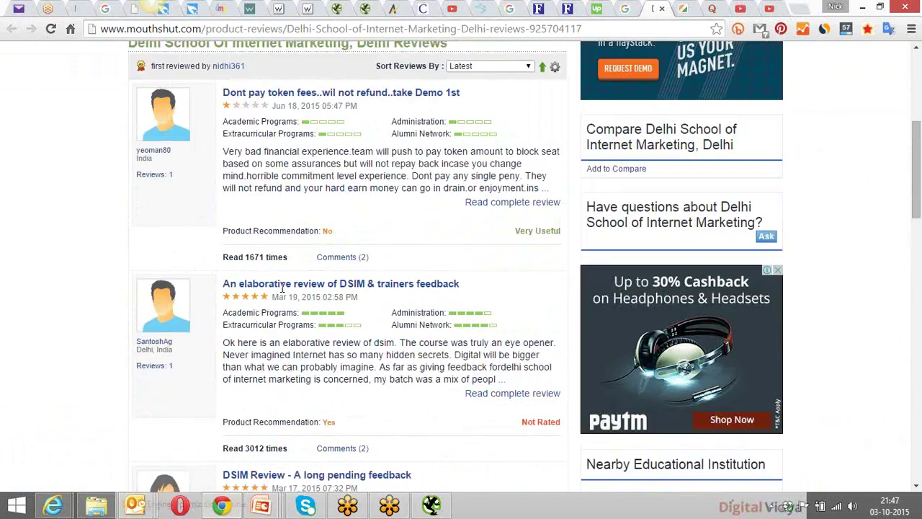
pyautogui.scroll(2, 283, 286)
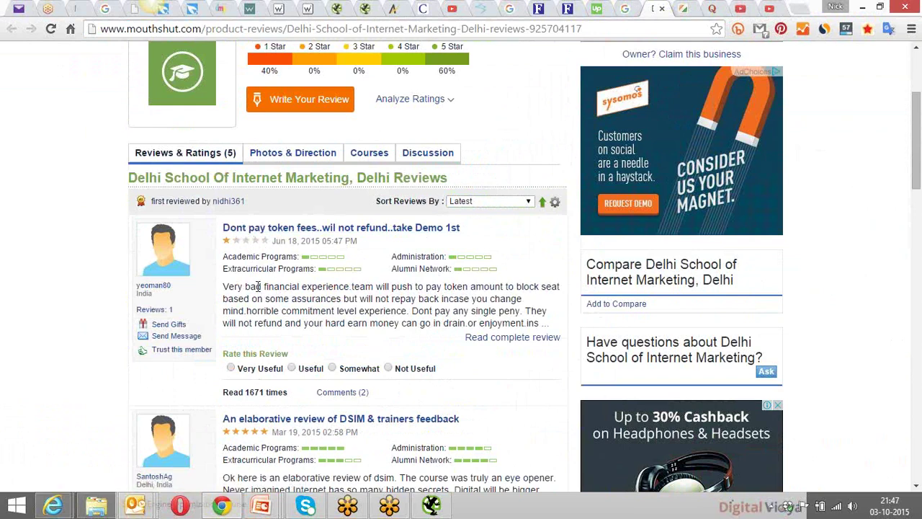
pyautogui.moveTo(223, 286); pyautogui.dragTo(322, 310)
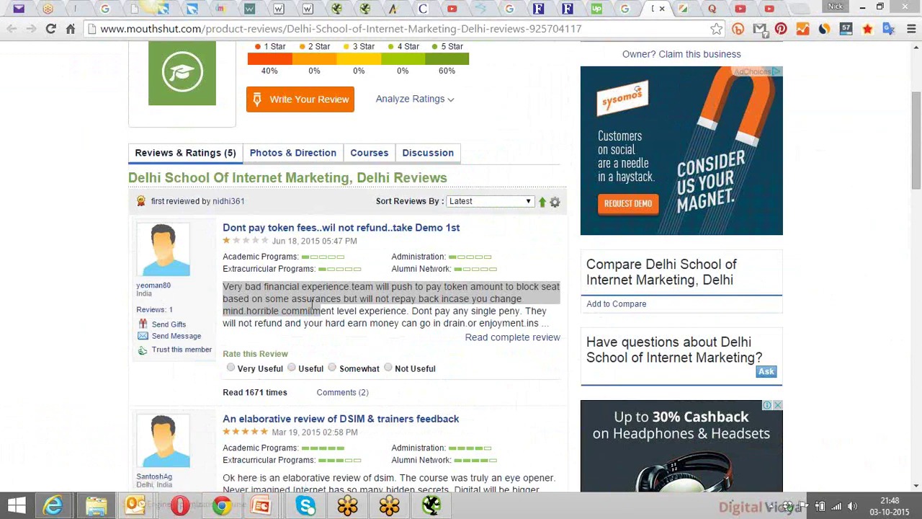
pyautogui.click(314, 304)
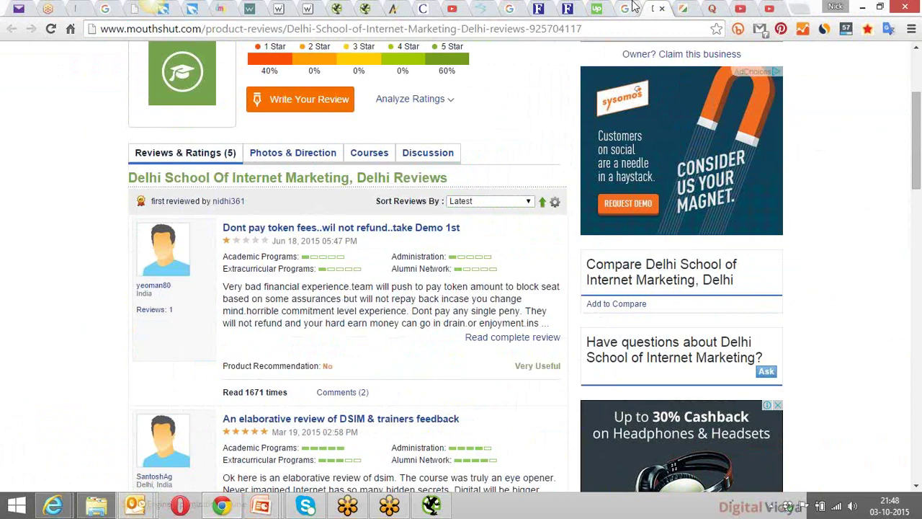
# Switch to the Google results tab and search for "delhi school of internet marketing complaints" using the suggested query.
pyautogui.click(631, 8)
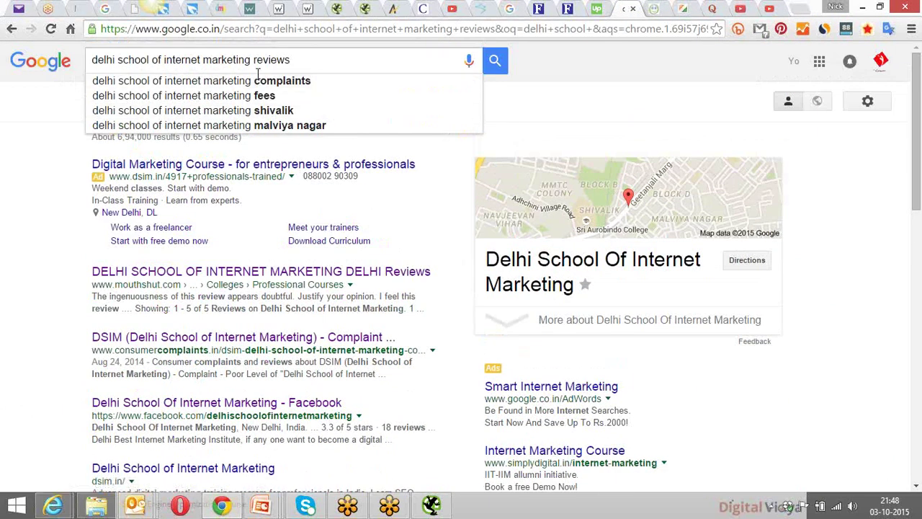
pyautogui.moveTo(251, 60); pyautogui.dragTo(90, 61)
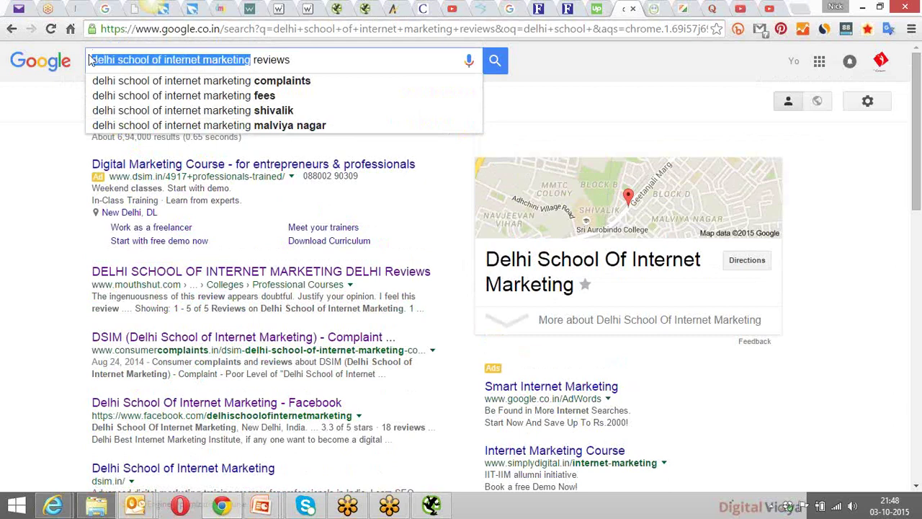
pyautogui.click(57, 106)
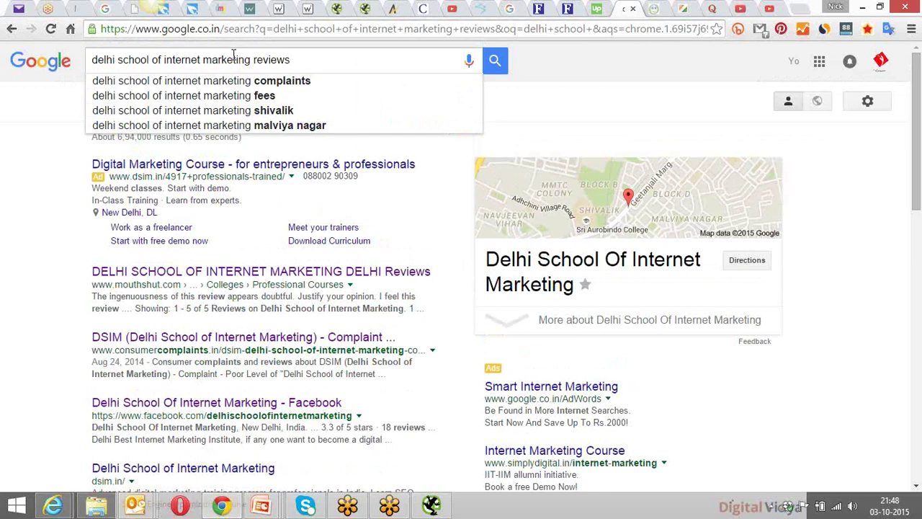
pyautogui.doubleClick(271, 61)
pyautogui.click(270, 80)
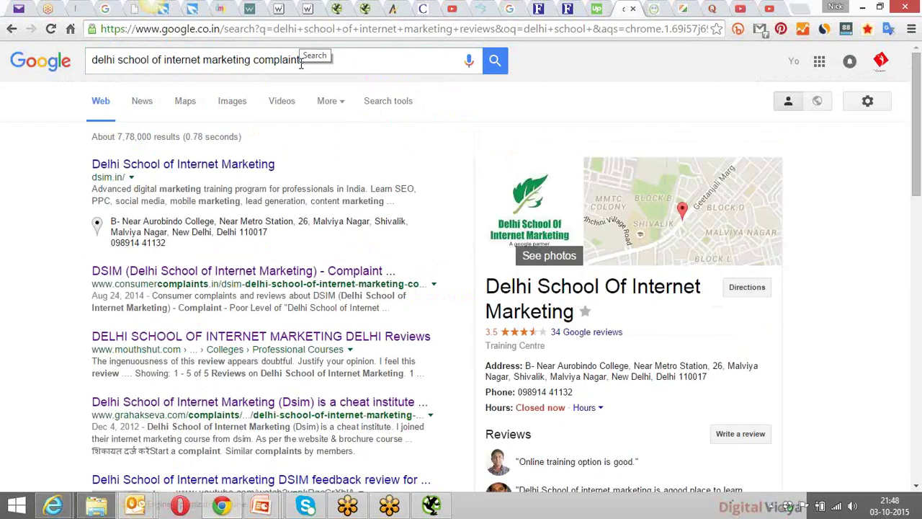
# Examine the complaint search results for negative listings about the school and return to the start of the page.
pyautogui.scroll(-1, 205, 213)
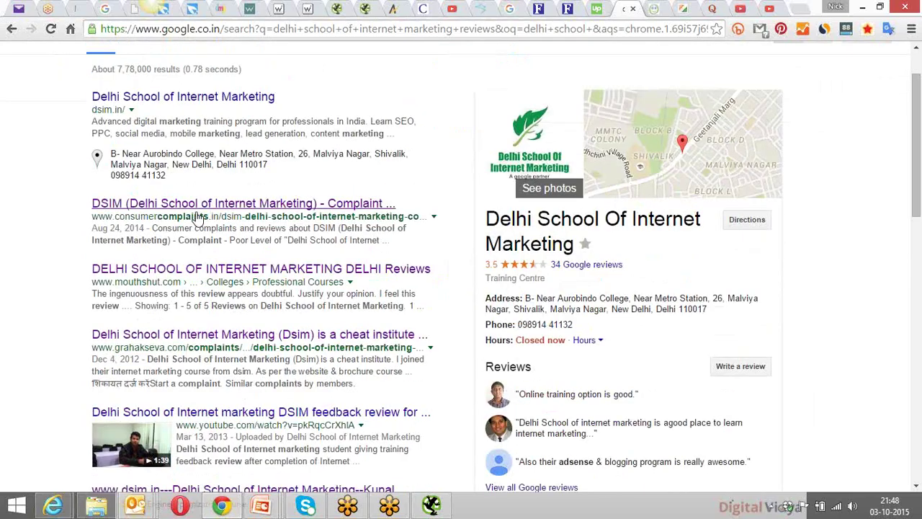
pyautogui.scroll(-1, 155, 309)
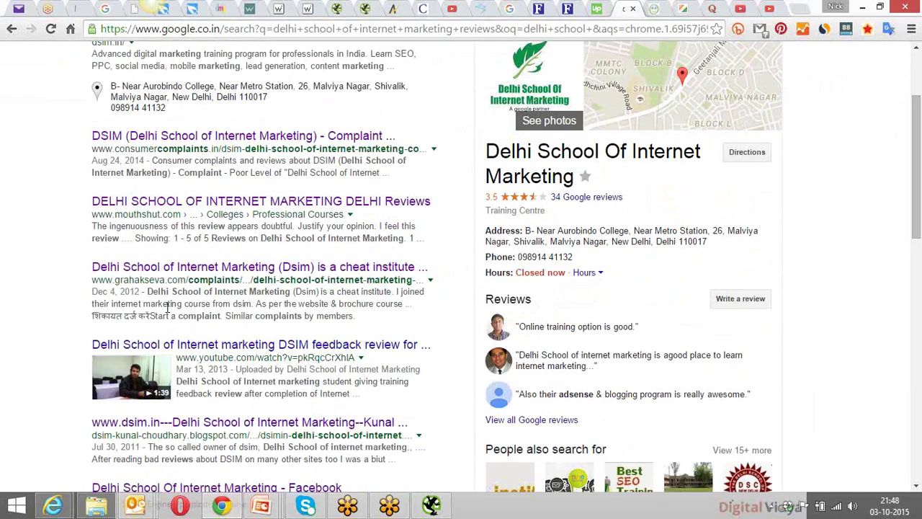
pyautogui.scroll(-2, 183, 311)
pyautogui.scroll(-1, 182, 308)
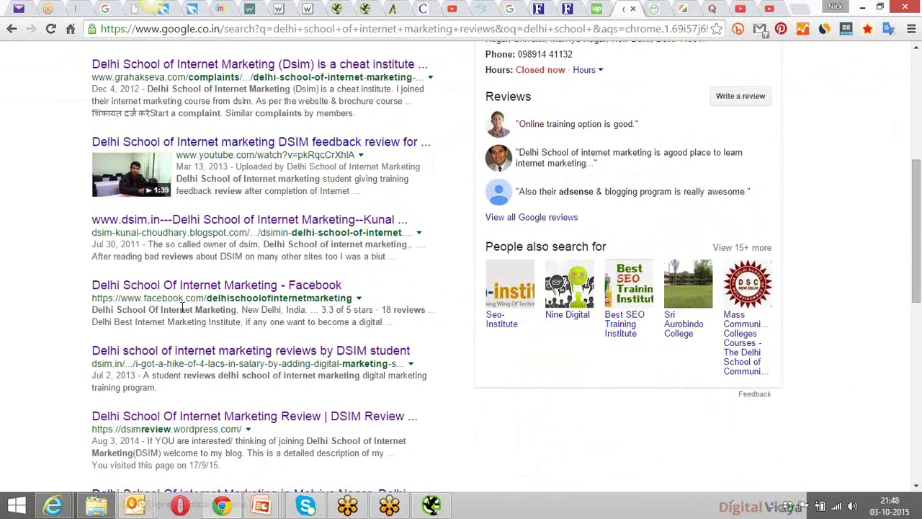
pyautogui.scroll(5, 182, 309)
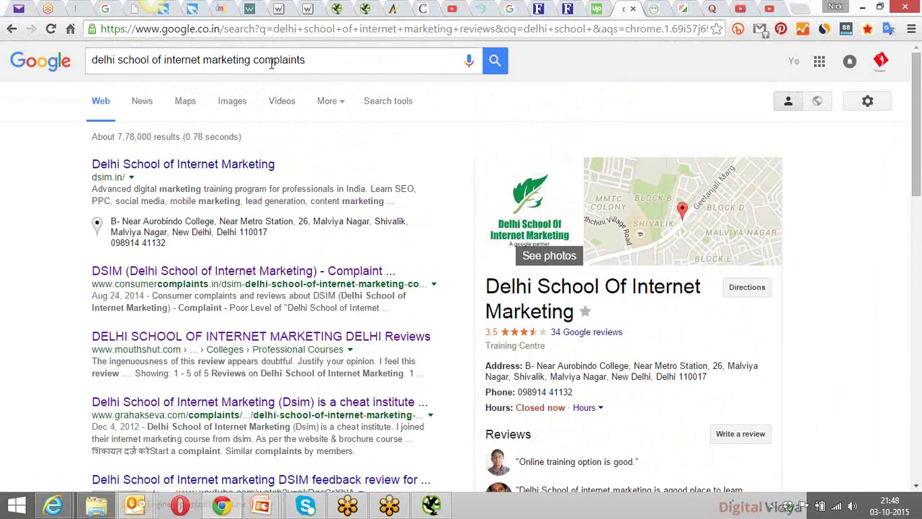
pyautogui.scroll(-1, 178, 234)
pyautogui.scroll(1, 178, 234)
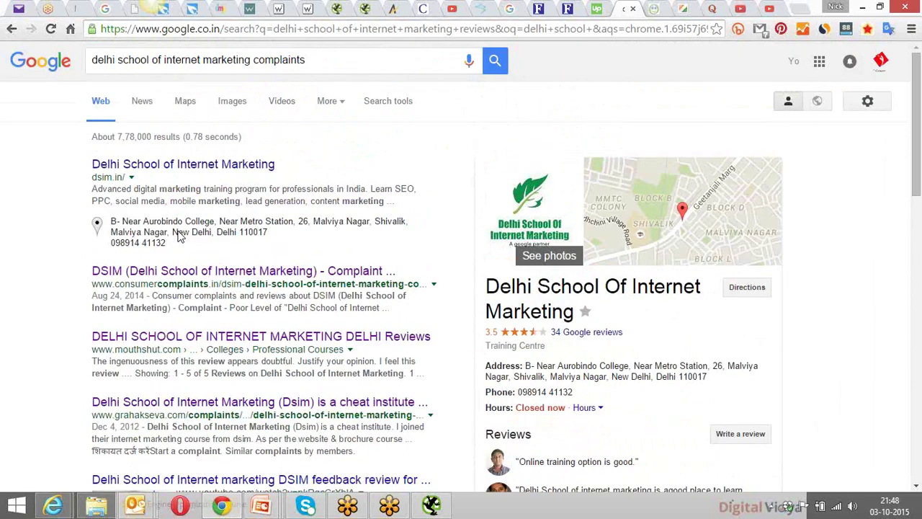
# Search for "delhi school of internet marketing reviews" using the suggested query and look through the results.
pyautogui.moveTo(310, 60); pyautogui.dragTo(90, 51)
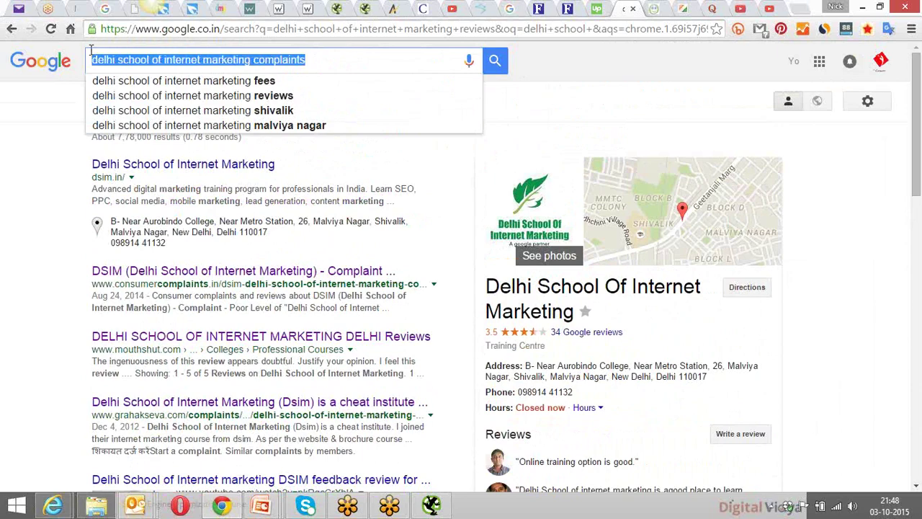
pyautogui.click(303, 96)
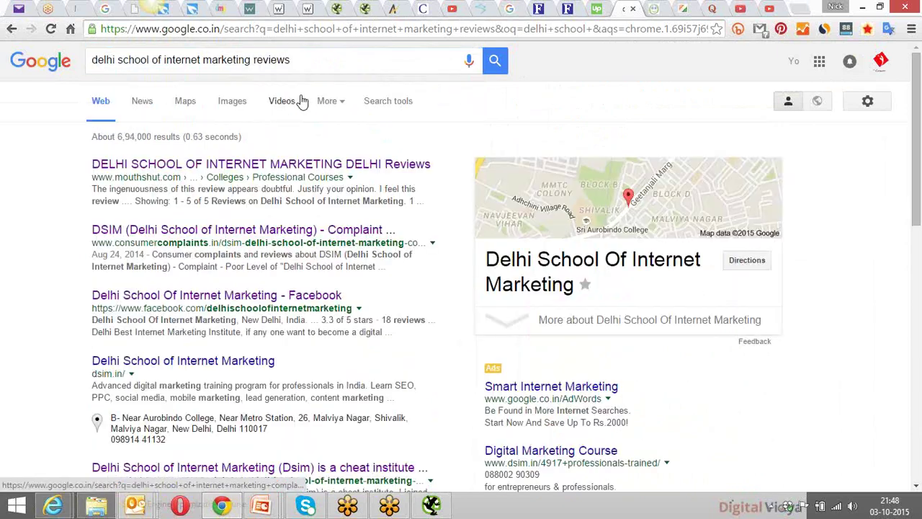
pyautogui.scroll(-1, 323, 188)
pyautogui.scroll(-3, 323, 189)
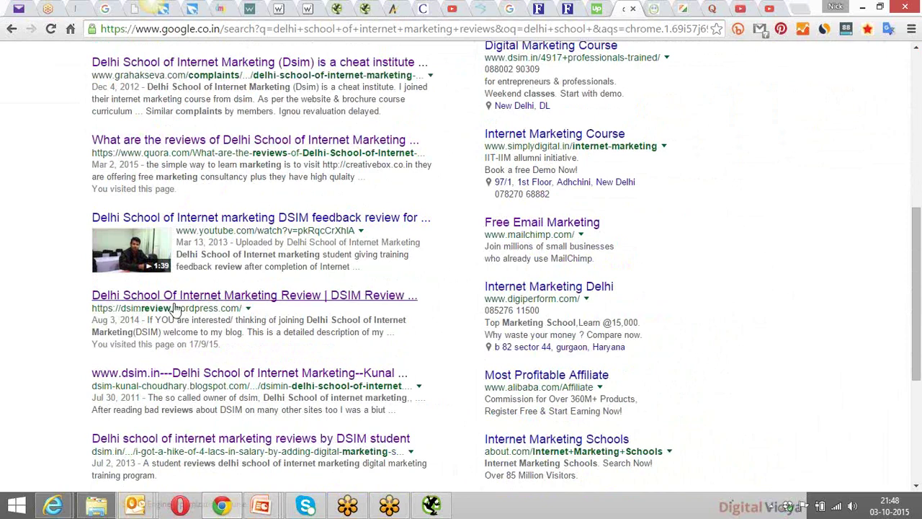
# Open the DSIM review WordPress result and the dsim.in Blogspot result in new tabs.
pyautogui.rightClick(196, 295)
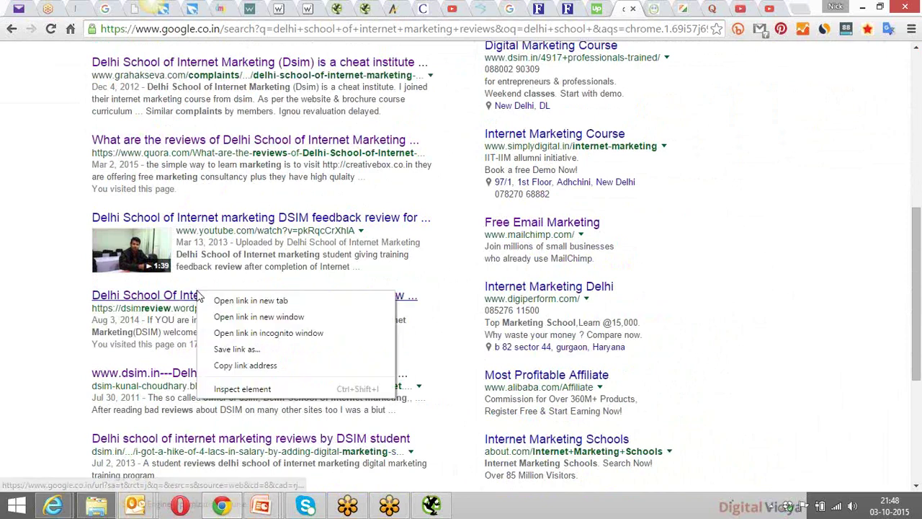
pyautogui.click(225, 301)
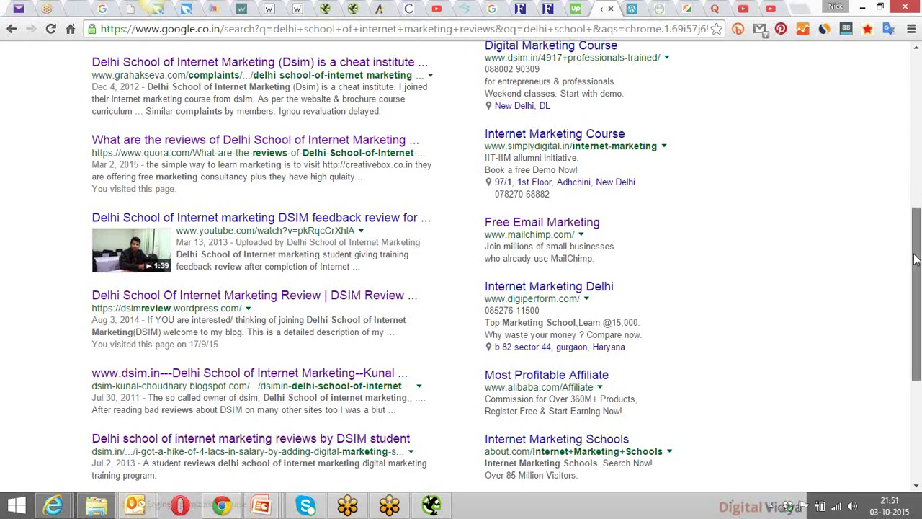
pyautogui.moveTo(914, 264); pyautogui.dragTo(916, 245)
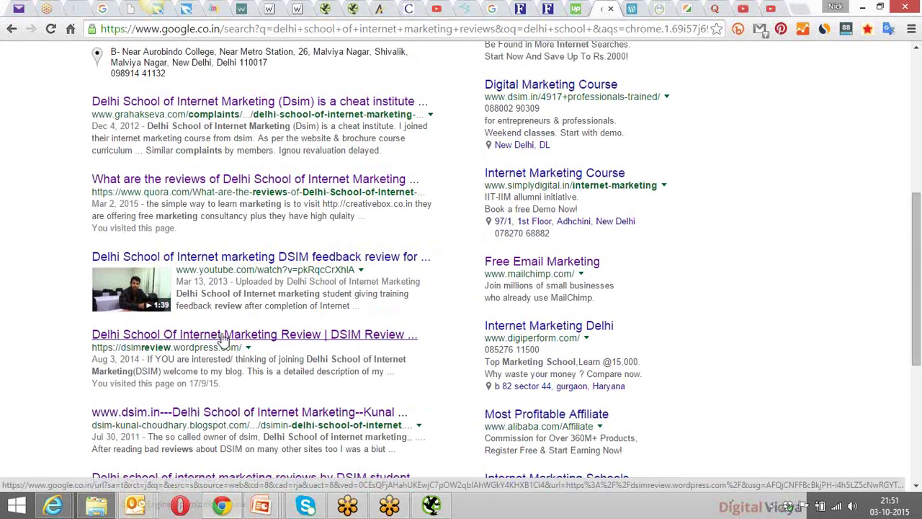
pyautogui.rightClick(226, 412)
pyautogui.click(311, 312)
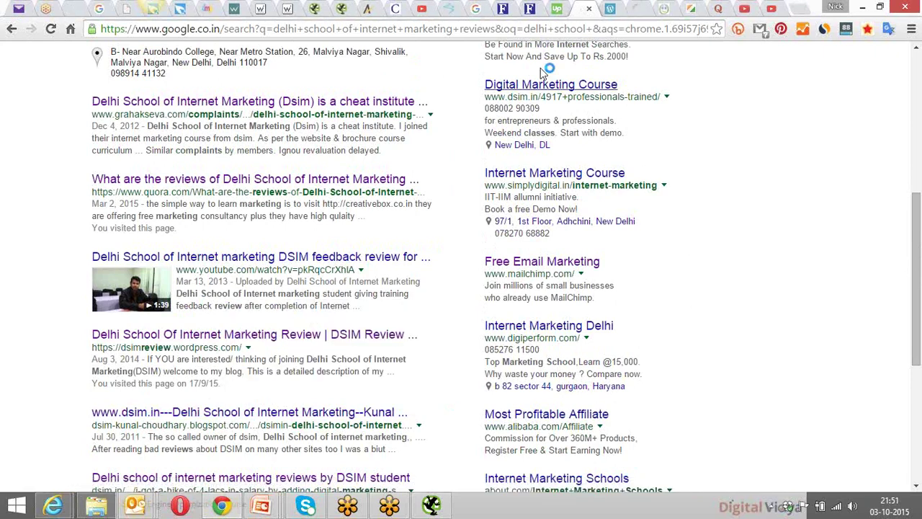
# Switch to the dsimreview.wordpress.com tab and read the student's review through to its end, highlighting the opening paragraphs.
pyautogui.click(611, 7)
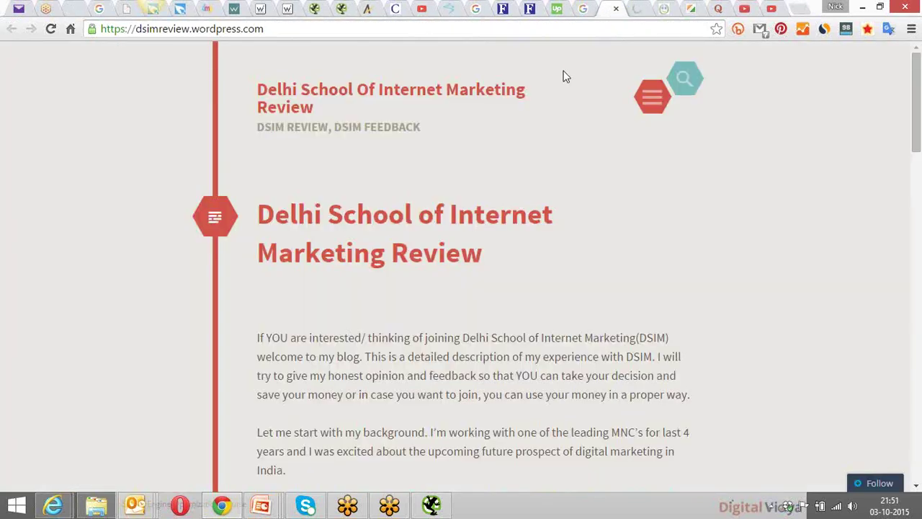
pyautogui.scroll(-3, 405, 142)
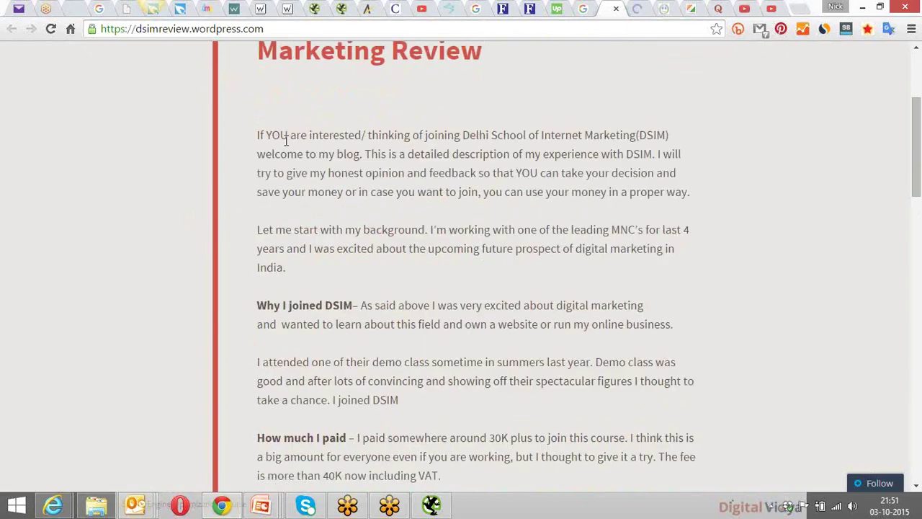
pyautogui.moveTo(266, 138); pyautogui.dragTo(405, 400)
pyautogui.scroll(-7, 405, 397)
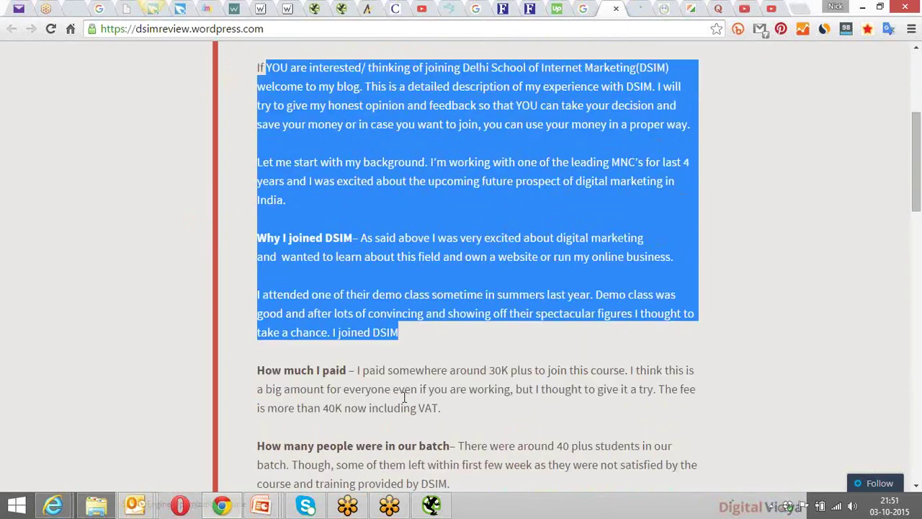
pyautogui.scroll(-12, 405, 398)
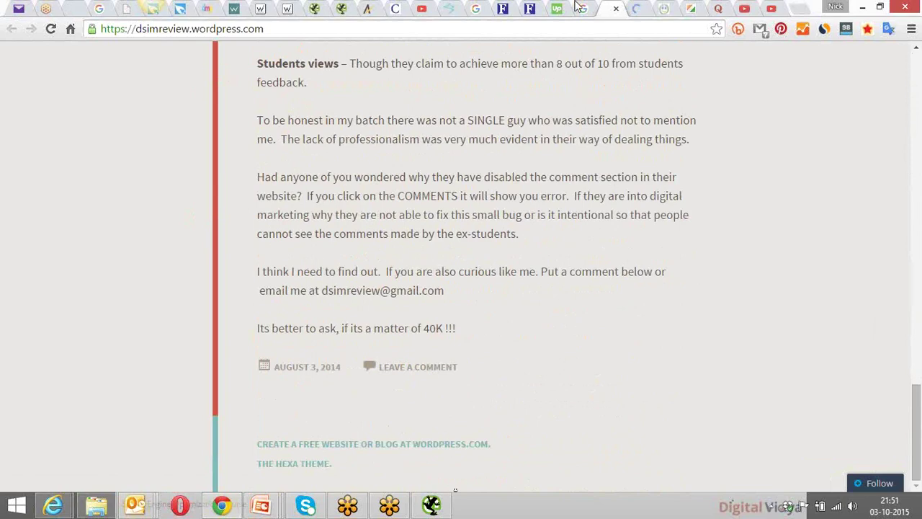
# Return to the Google results tab, highlight the reviews query and go through the listed results to the Blogspot entry.
pyautogui.click(579, 7)
pyautogui.scroll(5, 461, 288)
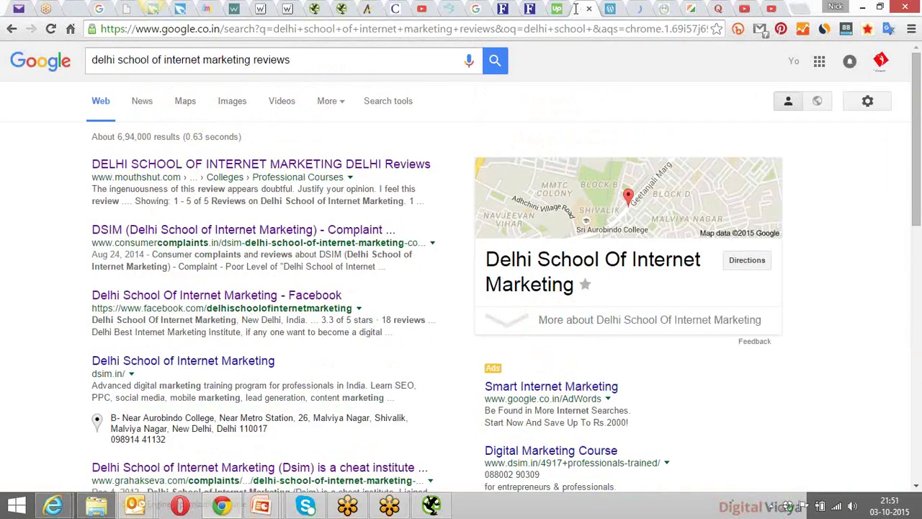
pyautogui.click(290, 61)
pyautogui.moveTo(290, 61); pyautogui.dragTo(88, 60)
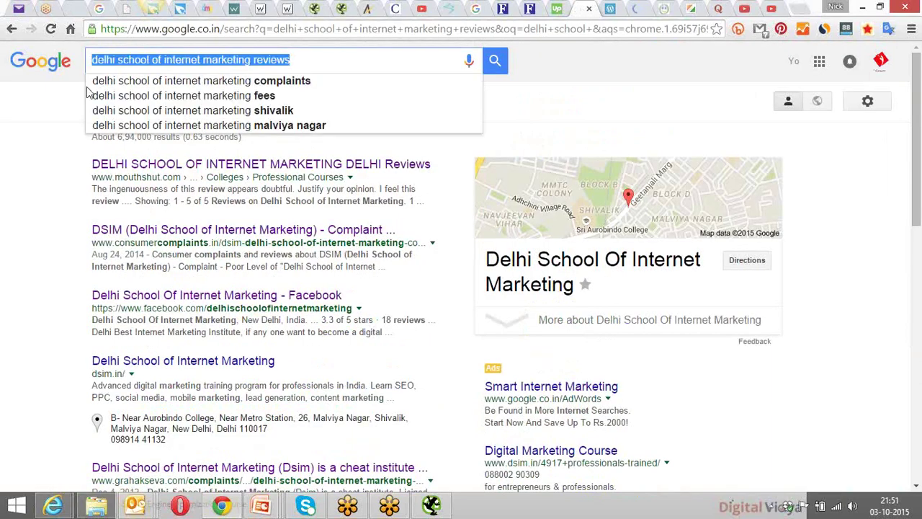
pyautogui.press('Right')
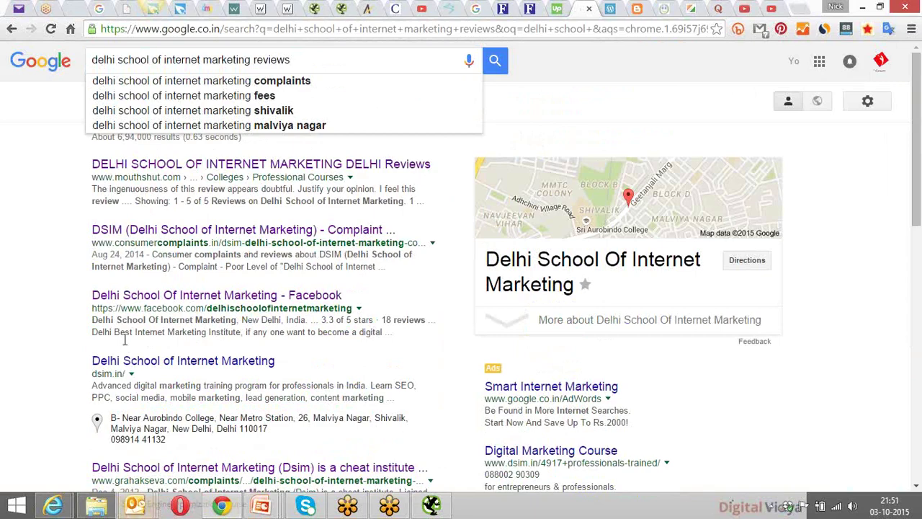
pyautogui.scroll(-3, 126, 342)
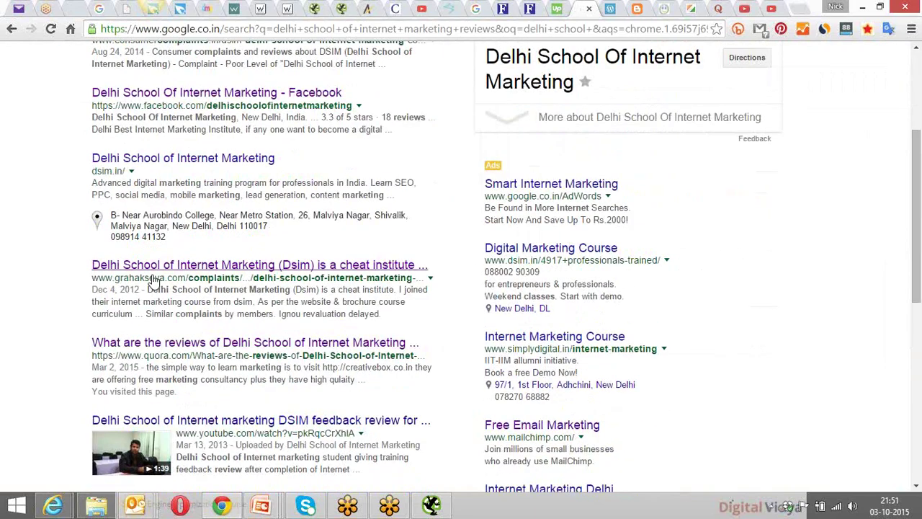
pyautogui.scroll(-3, 153, 281)
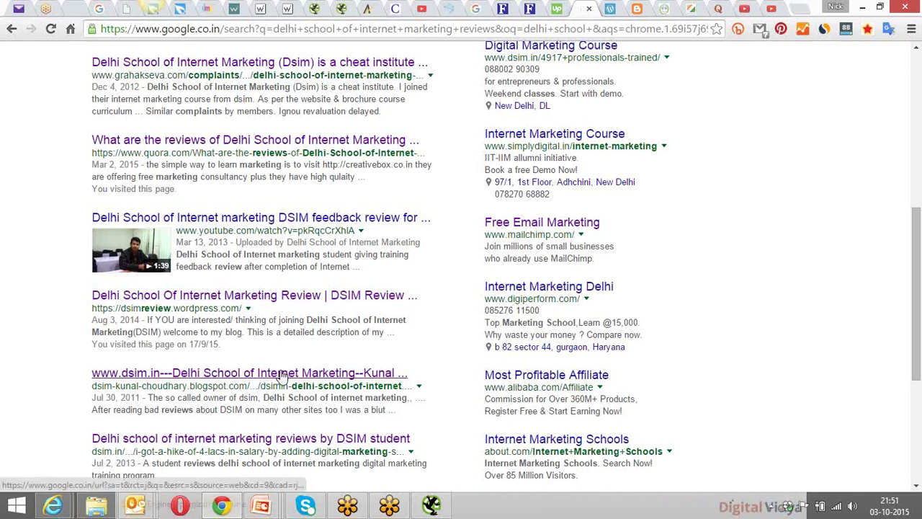
# Examine the first page of results for the Delhi School of Internet Marketing reviews query, highlighting the search phrase.
pyautogui.scroll(1, 283, 376)
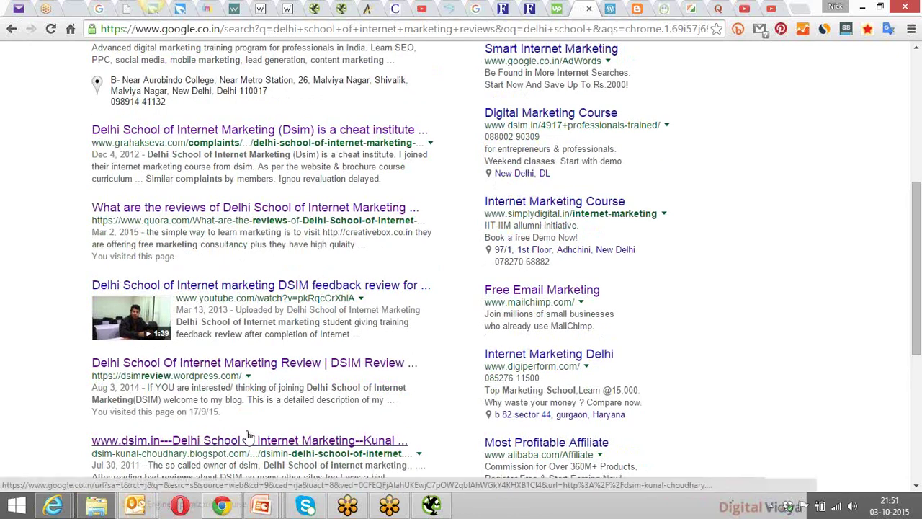
pyautogui.scroll(5, 247, 441)
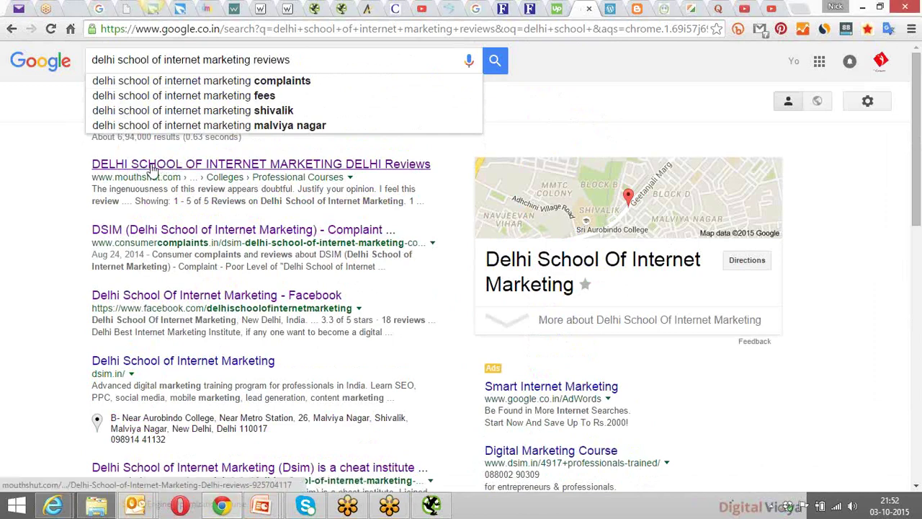
pyautogui.scroll(-10, 166, 167)
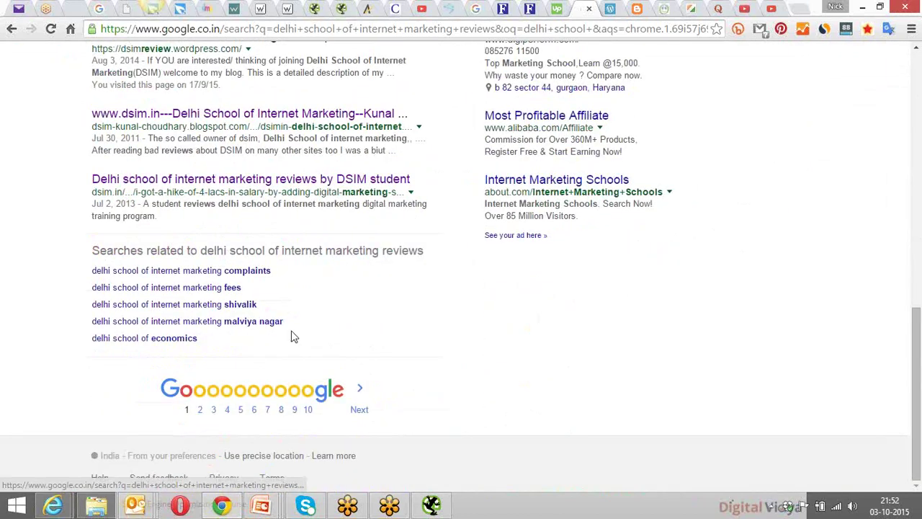
pyautogui.scroll(10, 293, 336)
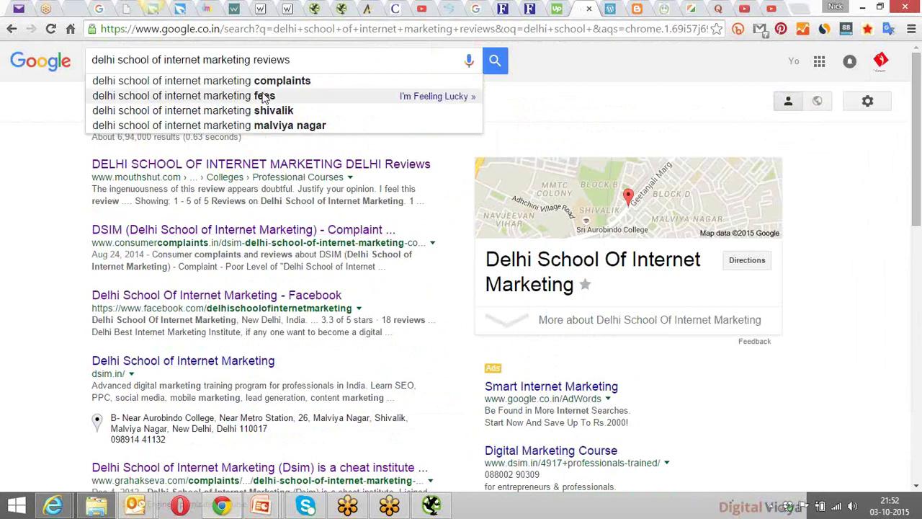
pyautogui.click(299, 60)
pyautogui.moveTo(300, 61); pyautogui.dragTo(83, 62)
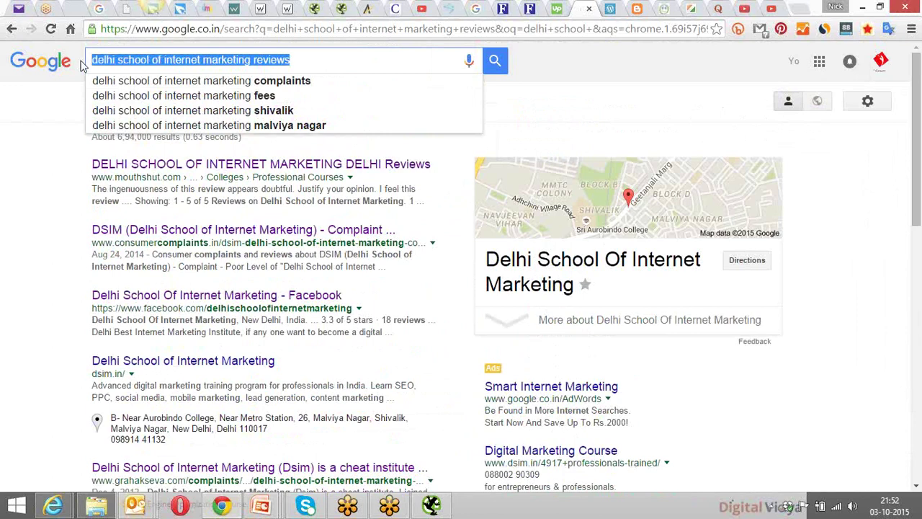
pyautogui.click(62, 140)
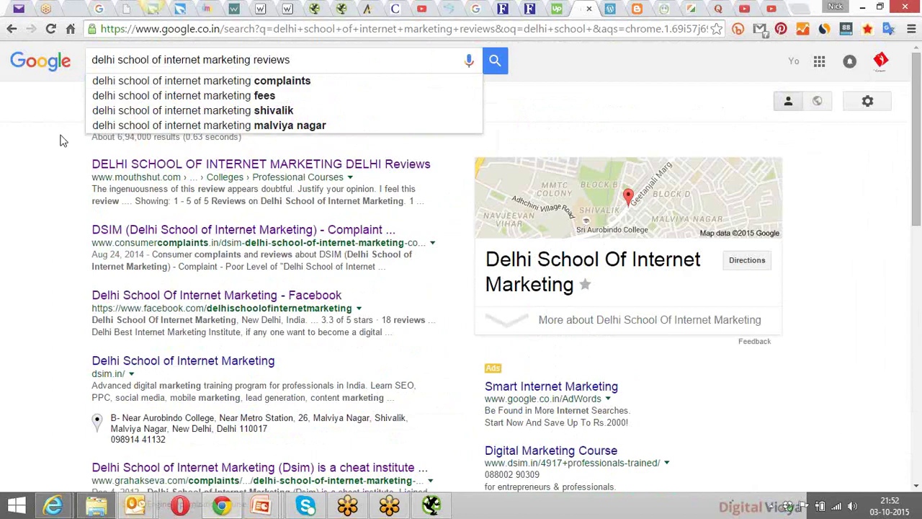
pyautogui.scroll(-2, 76, 149)
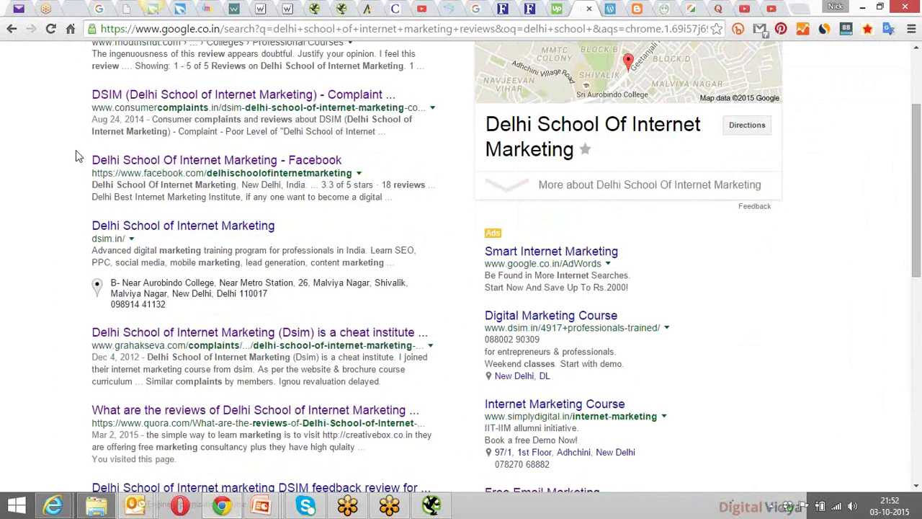
pyautogui.scroll(1, 75, 150)
pyautogui.scroll(1, 75, 150)
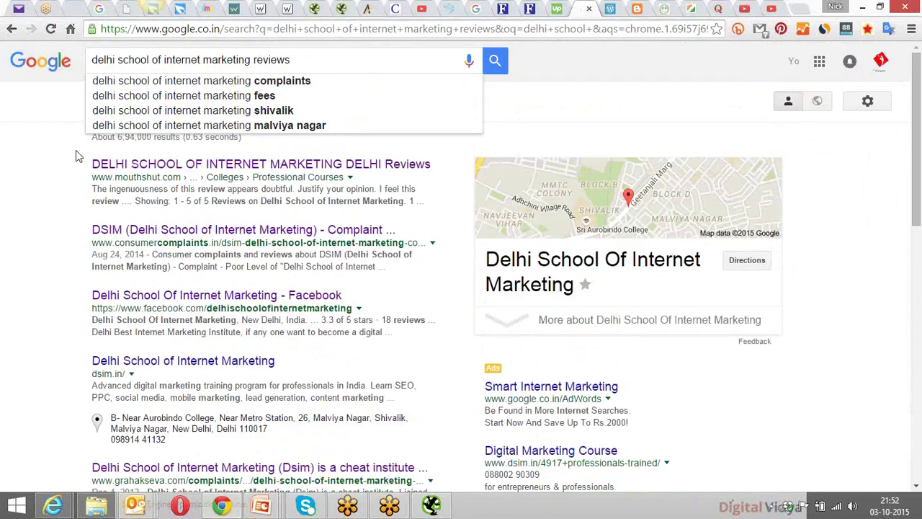
pyautogui.scroll(-4, 76, 151)
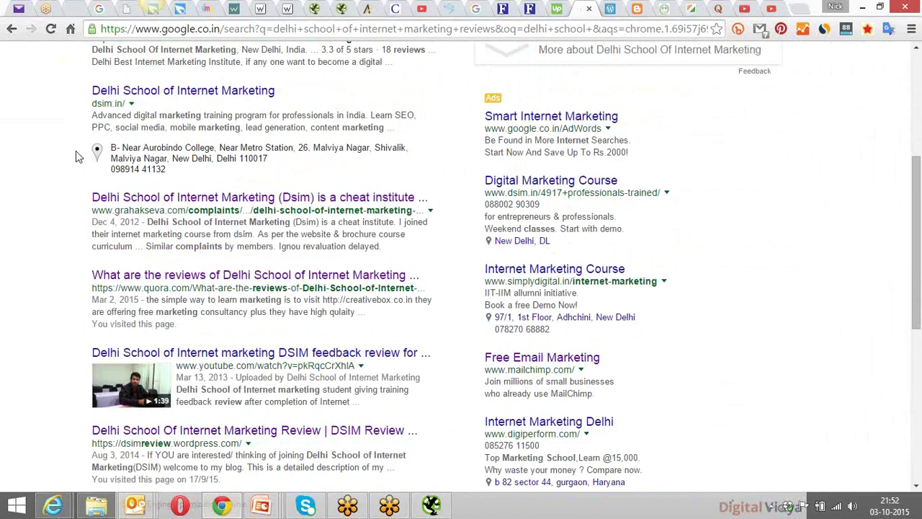
pyautogui.scroll(4, 78, 156)
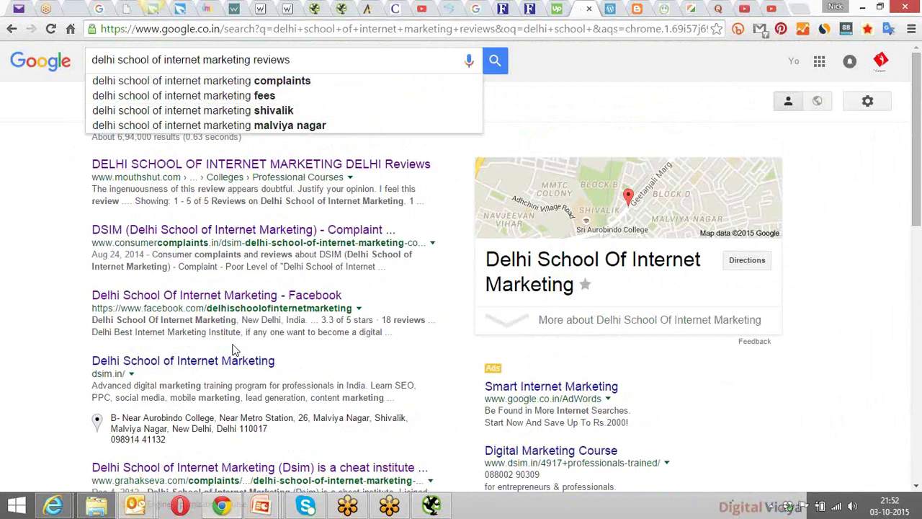
pyautogui.scroll(-3, 236, 350)
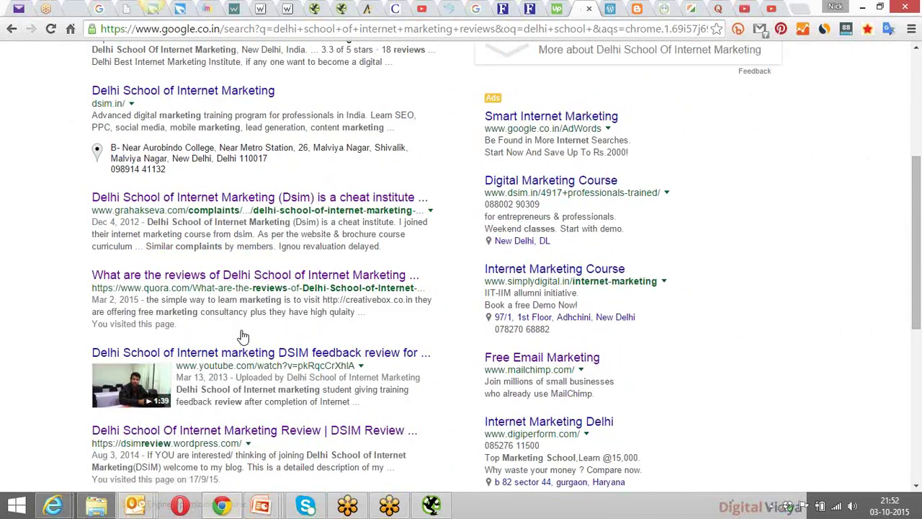
pyautogui.scroll(4, 258, 357)
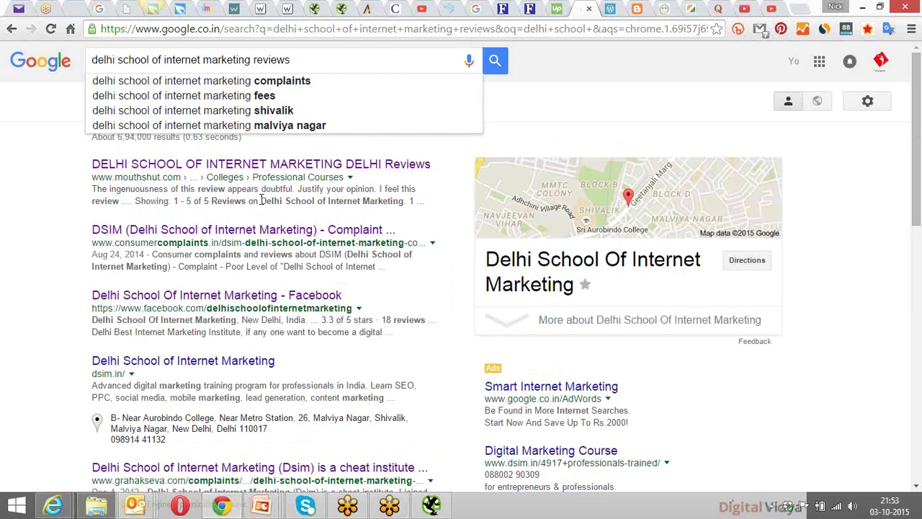
# Go to the second page of the reviews results and open the Cult of Digital DSIM review in a new tab.
pyautogui.scroll(-8, 303, 288)
pyautogui.scroll(-2, 302, 285)
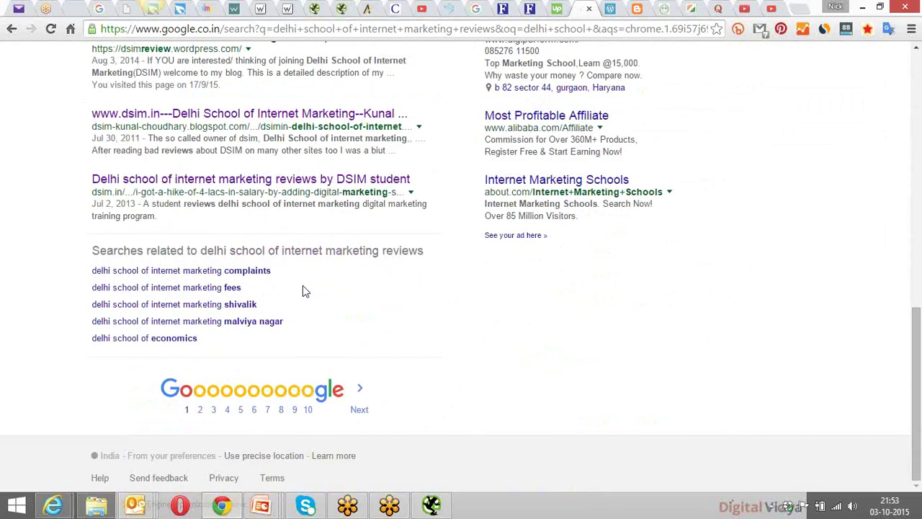
pyautogui.click(202, 409)
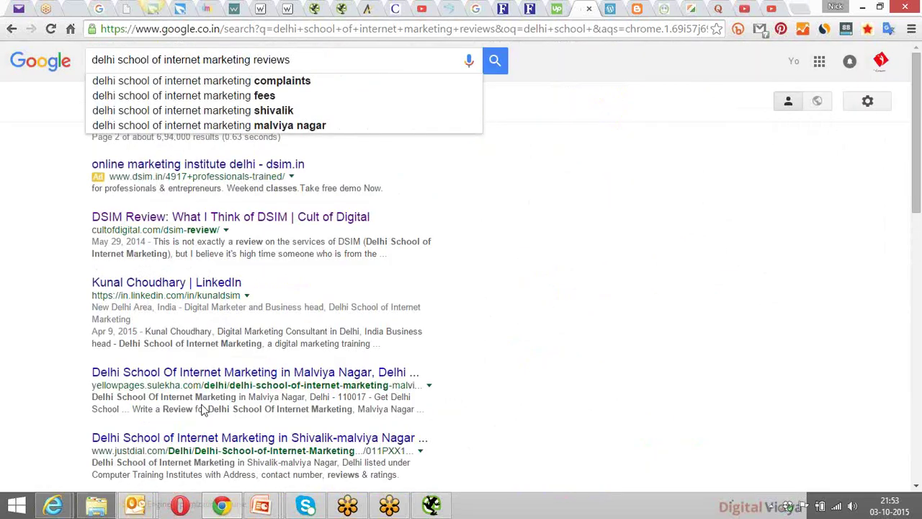
pyautogui.rightClick(234, 216)
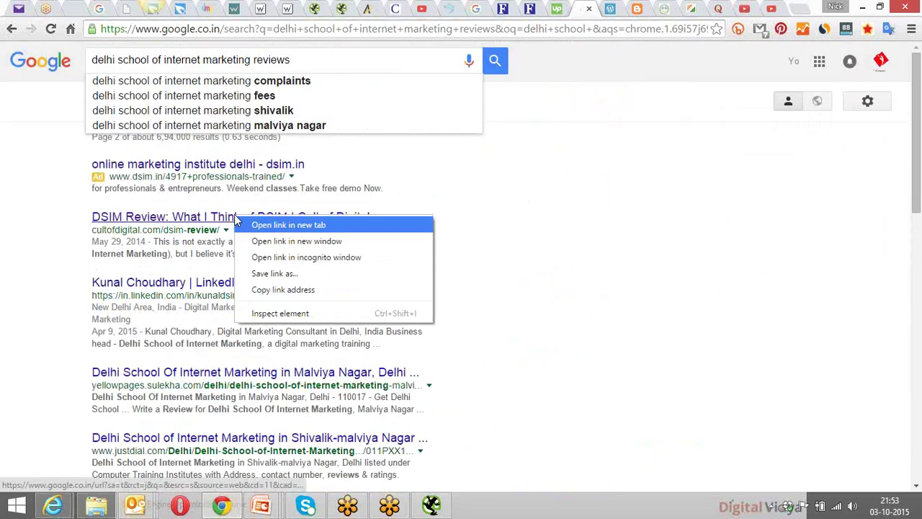
pyautogui.click(280, 225)
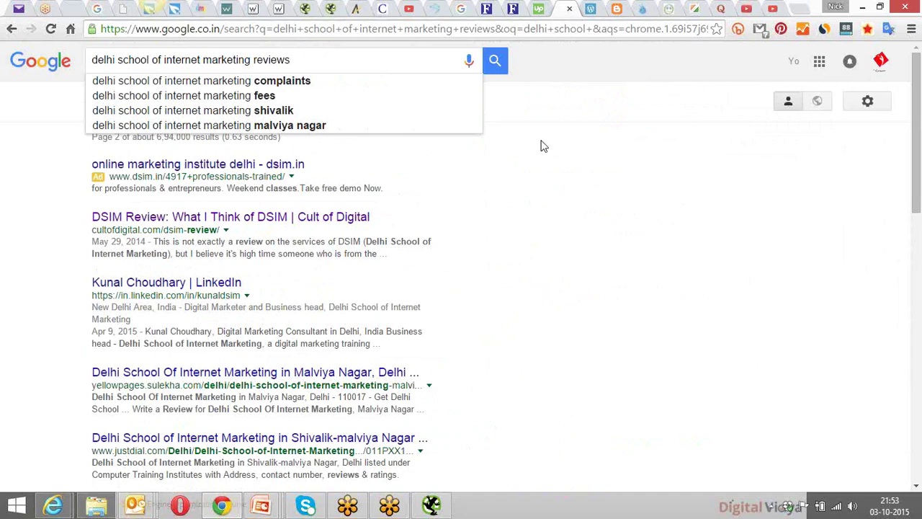
# Switch to the Mouthshut tab, look over the school's ratings and reviews, and highlight the site's domain in the address.
pyautogui.click(669, 9)
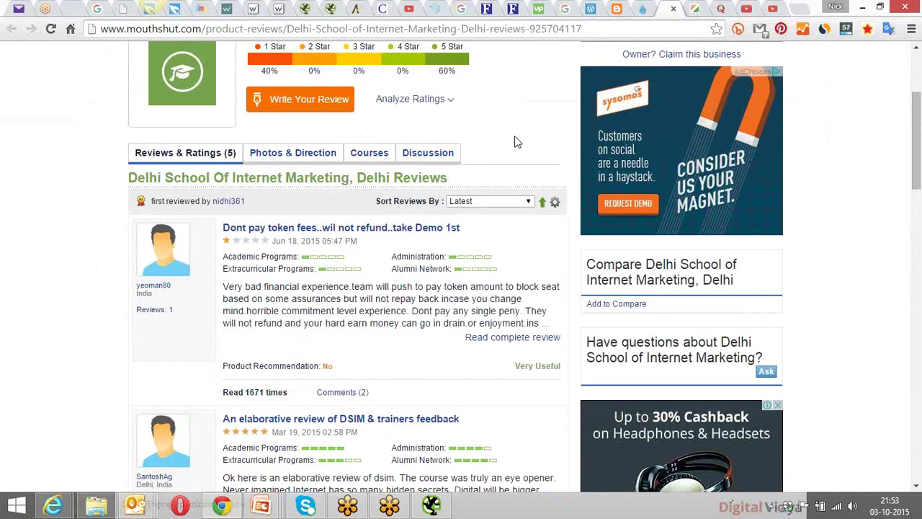
pyautogui.scroll(3, 514, 138)
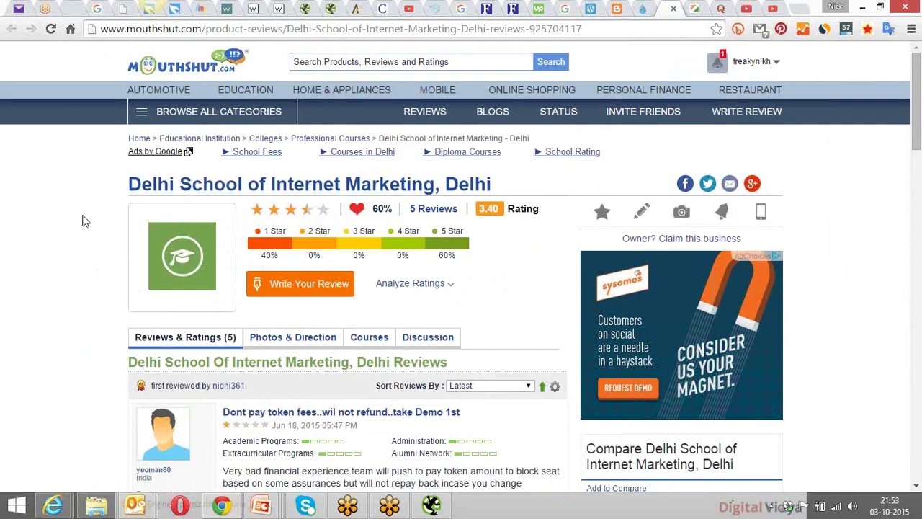
pyautogui.scroll(-3, 195, 385)
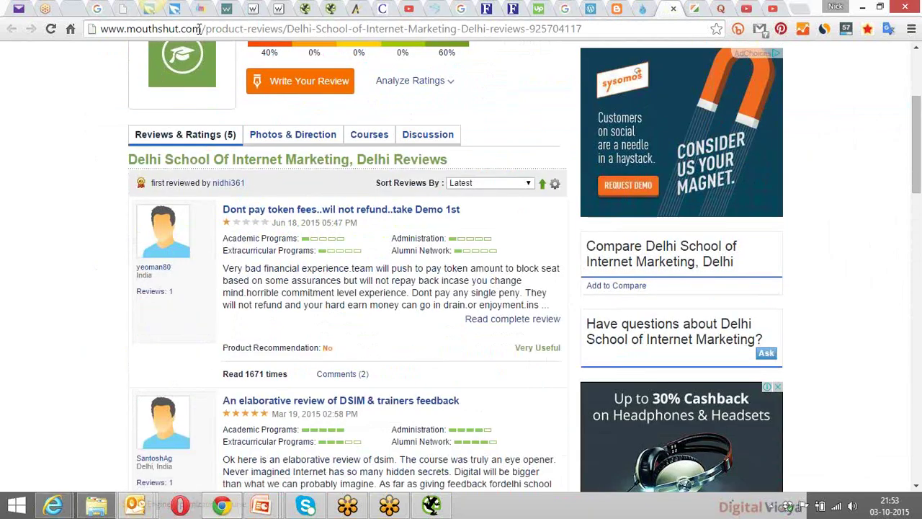
pyautogui.moveTo(202, 29); pyautogui.dragTo(127, 29)
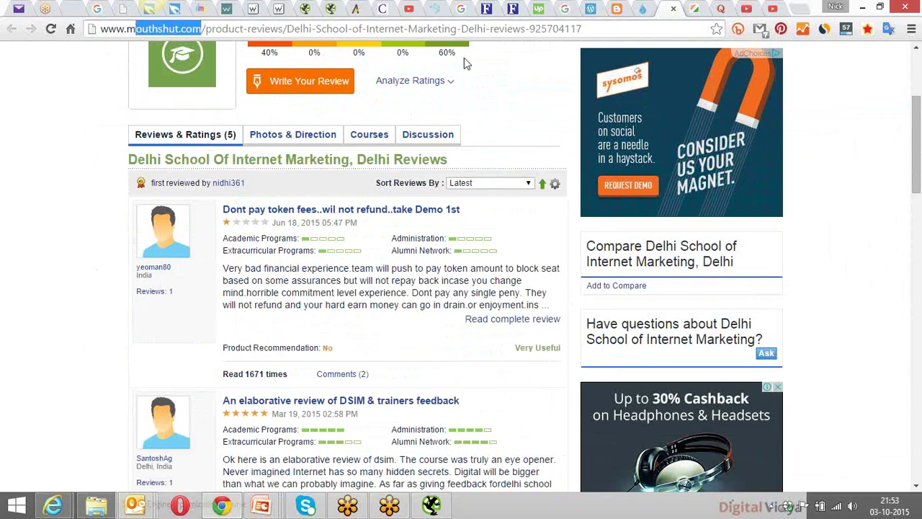
# Switch to the "online reputation management" search results and look through the first page down to the related searches.
pyautogui.click(461, 9)
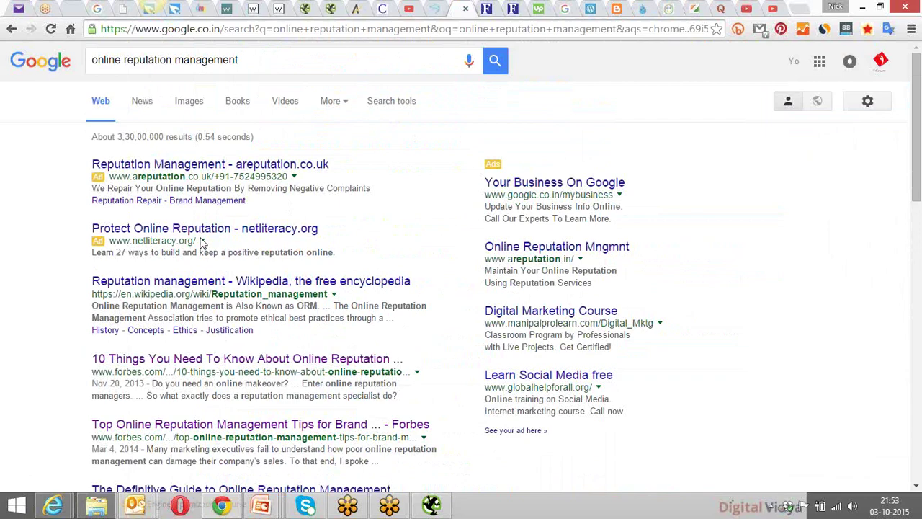
pyautogui.scroll(-10, 202, 242)
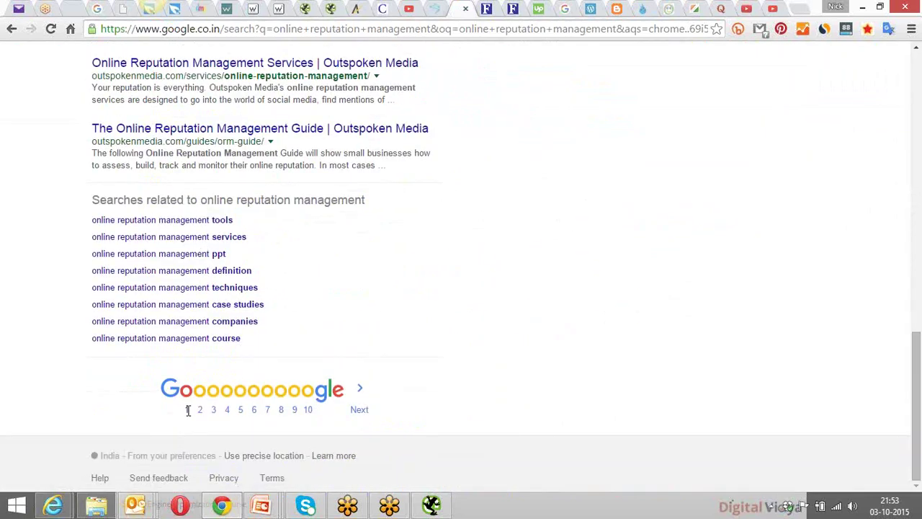
pyautogui.scroll(10, 283, 368)
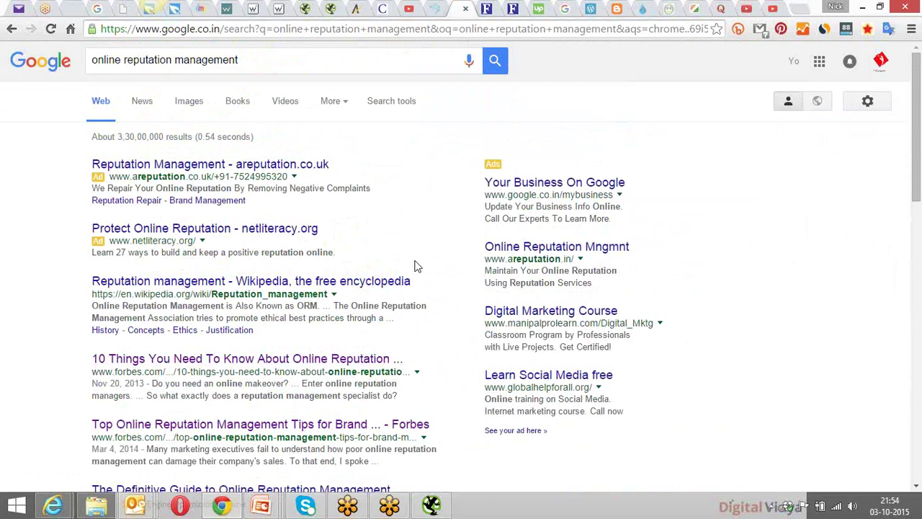
# Go through the open review tabs in turn: WordPress, Google results, Blogspot, Cult of Digital and Mouthshut.
pyautogui.click(592, 7)
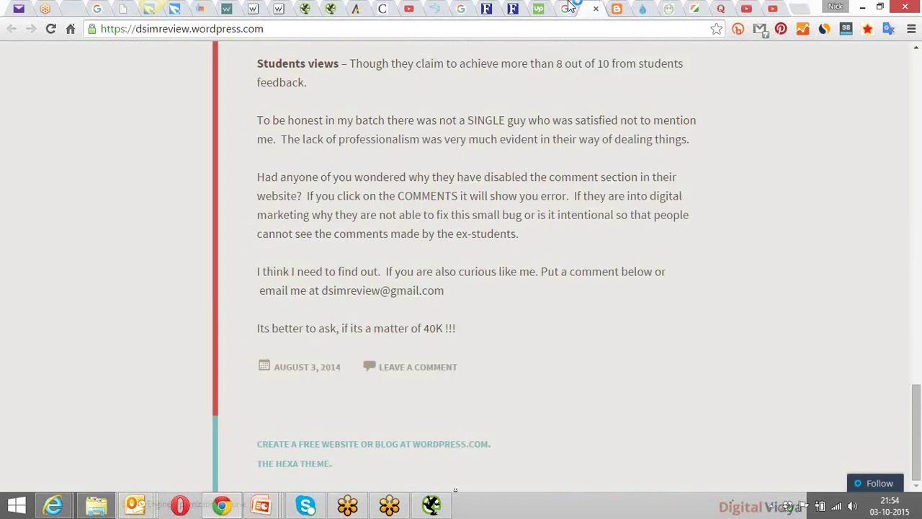
pyautogui.click(569, 8)
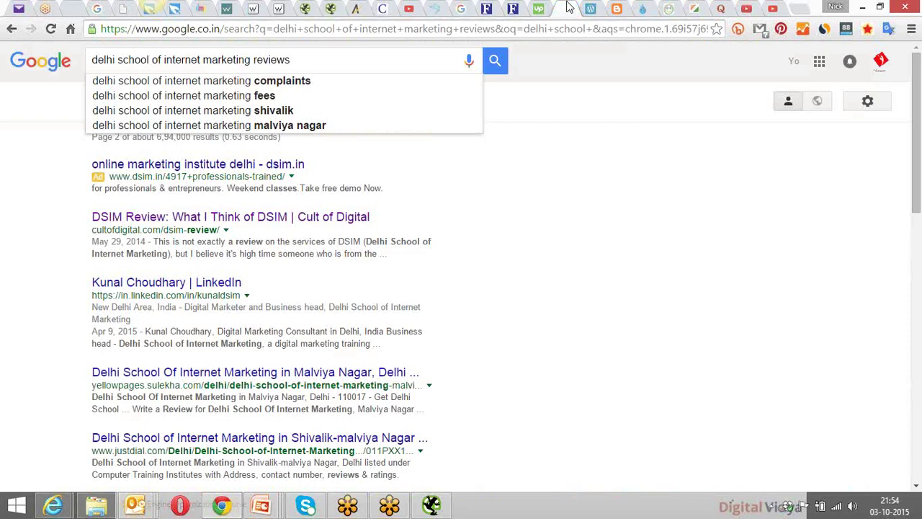
pyautogui.click(592, 7)
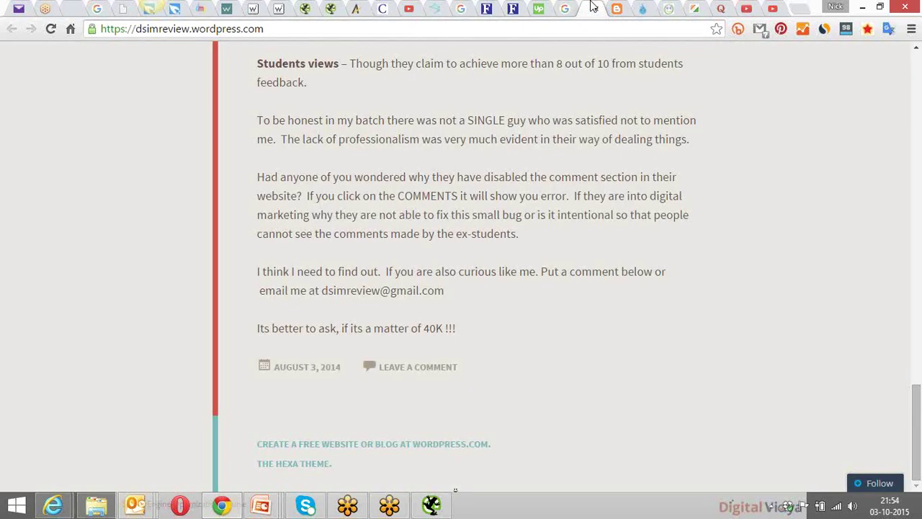
pyautogui.click(618, 8)
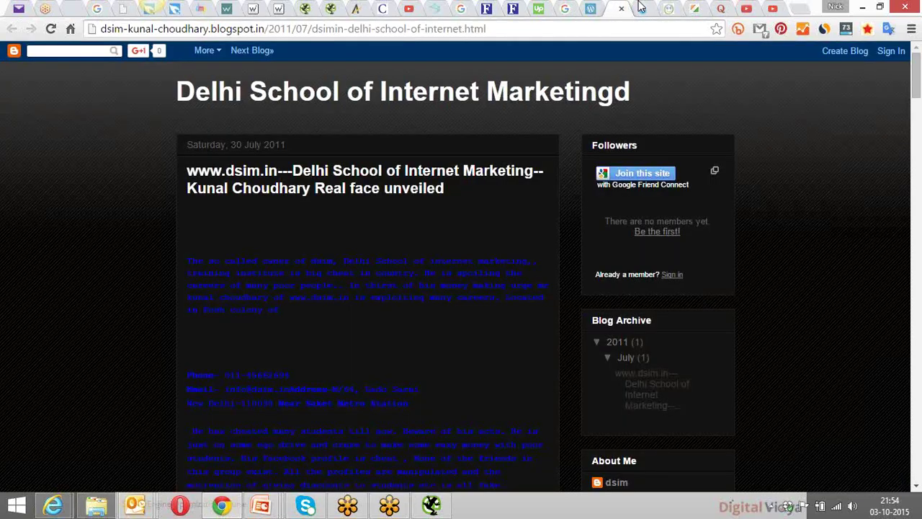
pyautogui.click(643, 6)
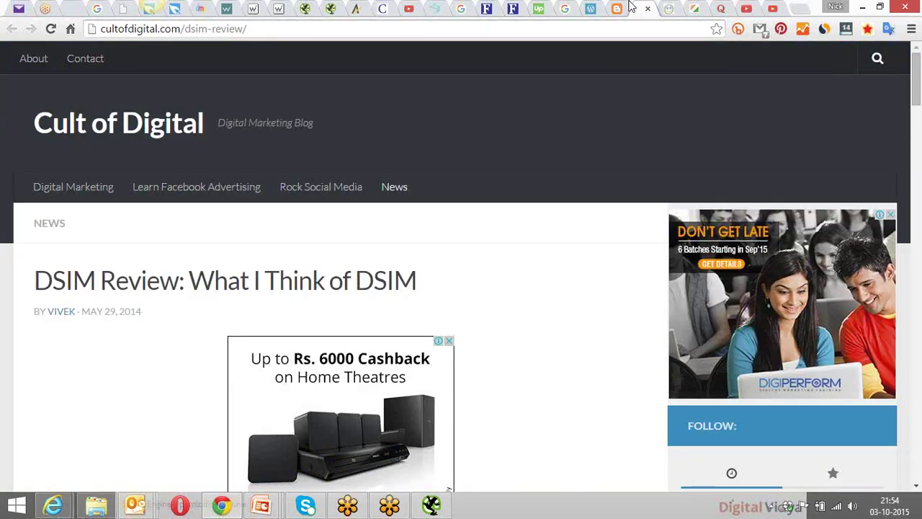
pyautogui.click(670, 7)
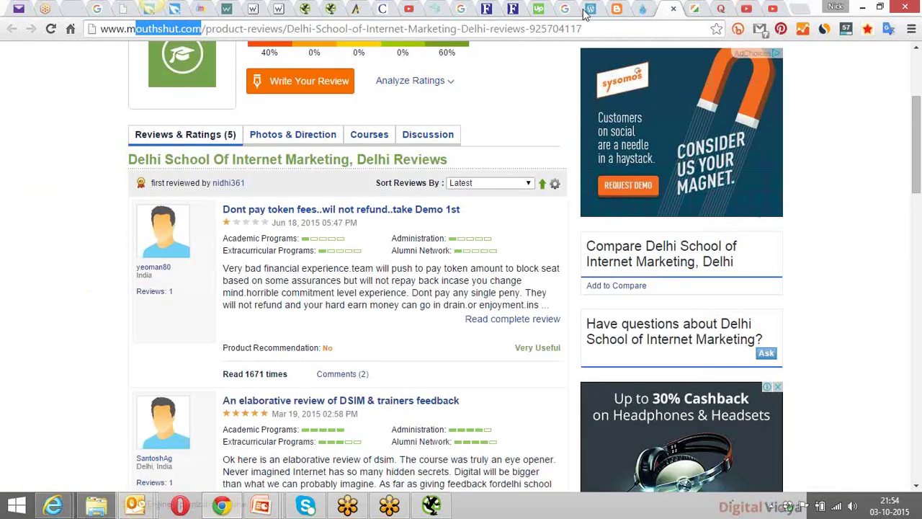
pyautogui.click(135, 27)
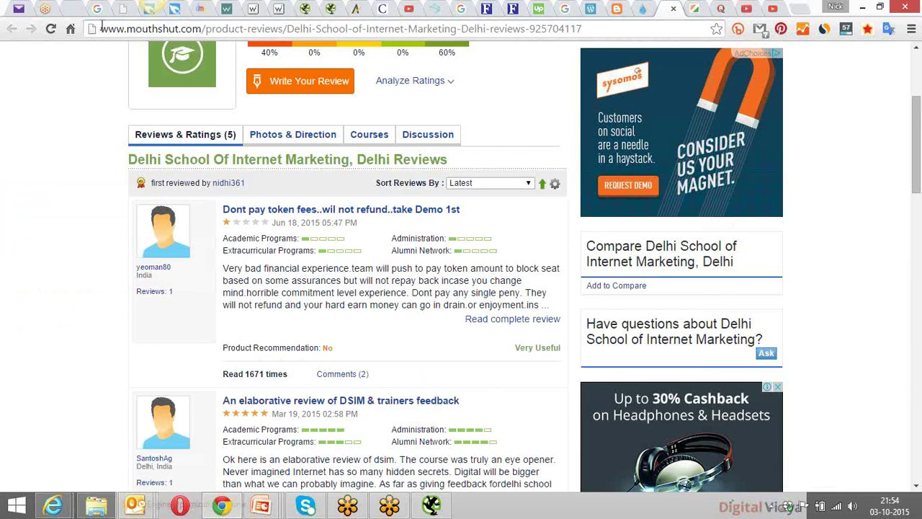
pyautogui.moveTo(102, 27); pyautogui.dragTo(203, 28)
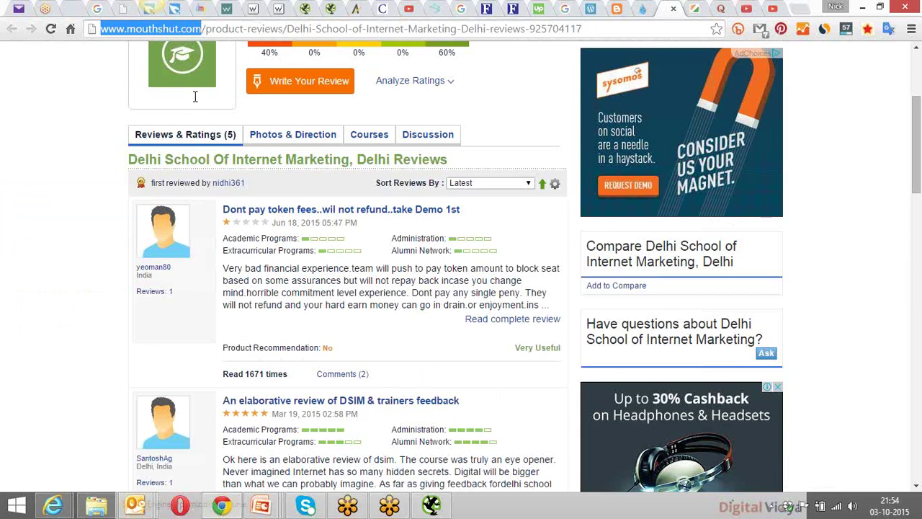
pyautogui.moveTo(205, 160)
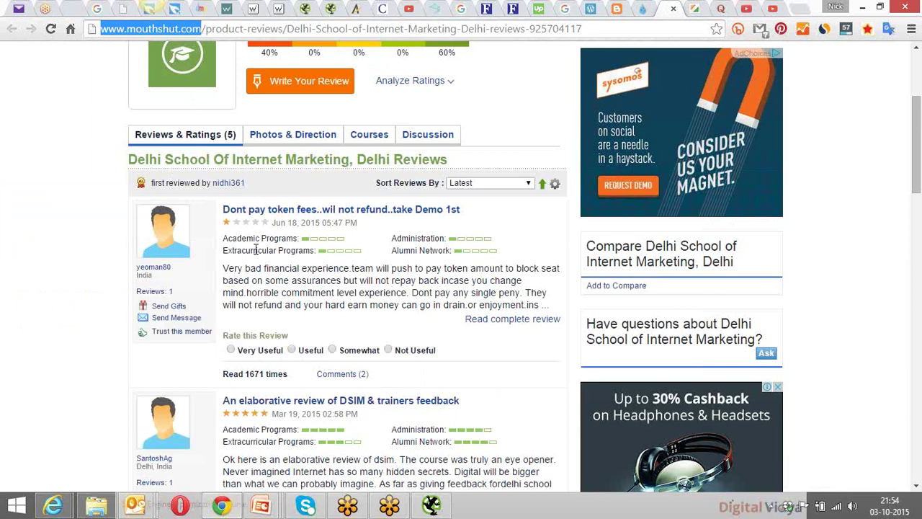
pyautogui.moveTo(224, 270); pyautogui.dragTo(545, 306)
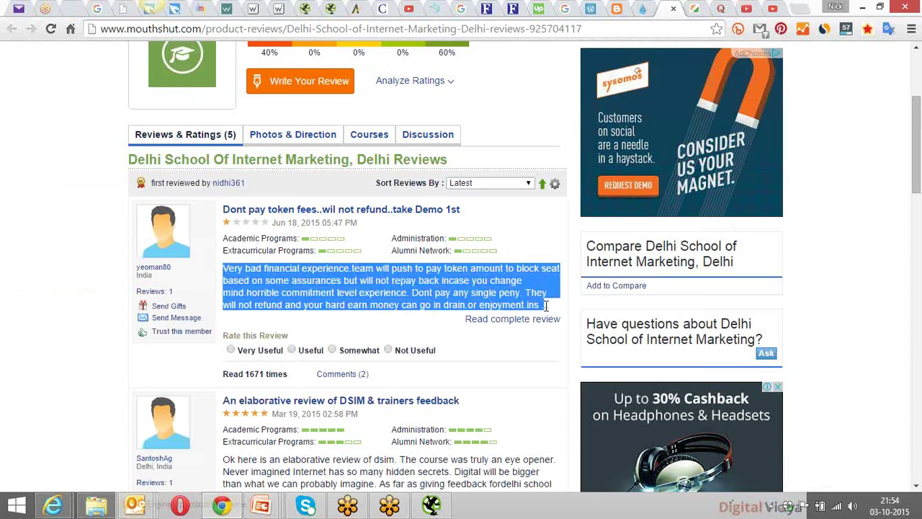
pyautogui.click(438, 292)
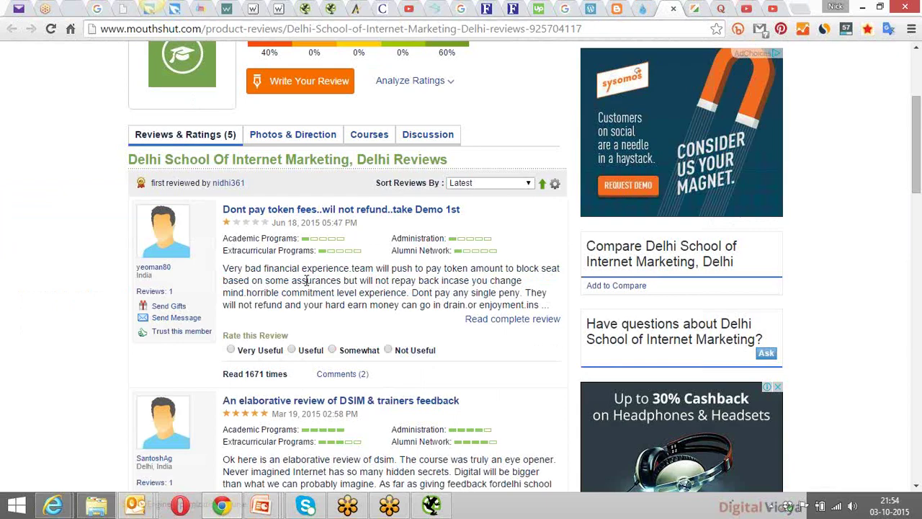
pyautogui.scroll(-2, 303, 281)
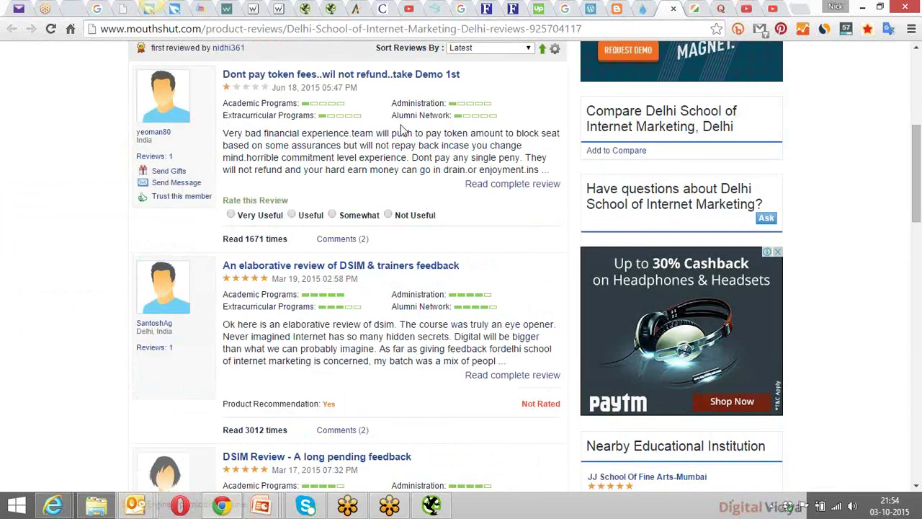
# Return to the beginning of the school's Mouthshut page and reload it.
pyautogui.scroll(5, 403, 130)
pyautogui.click(749, 62)
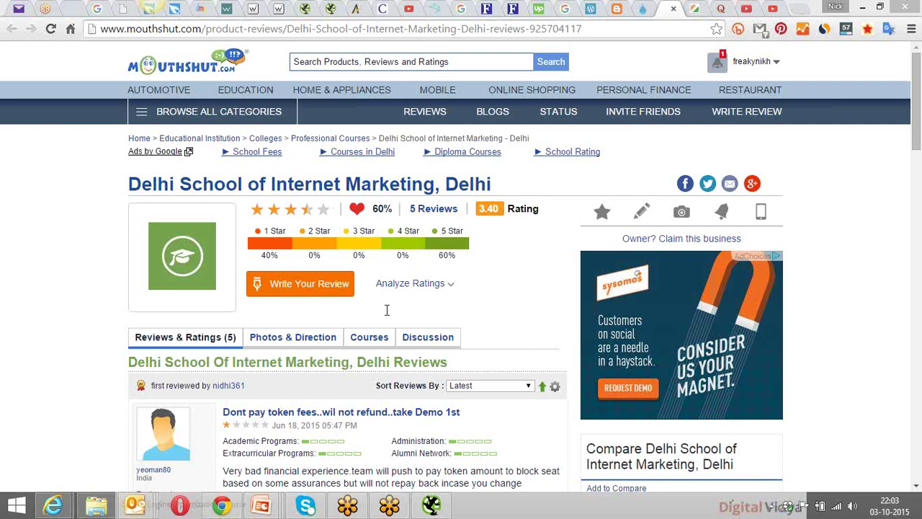
pyautogui.press('F5')
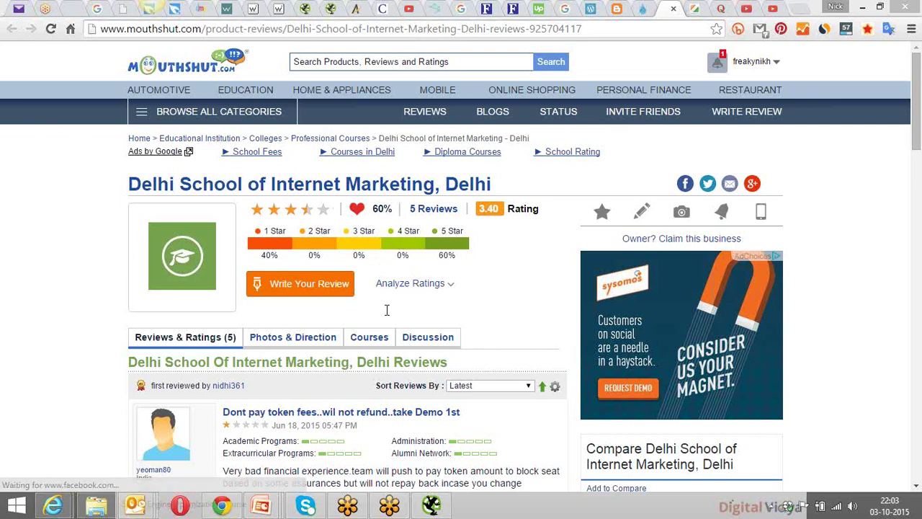